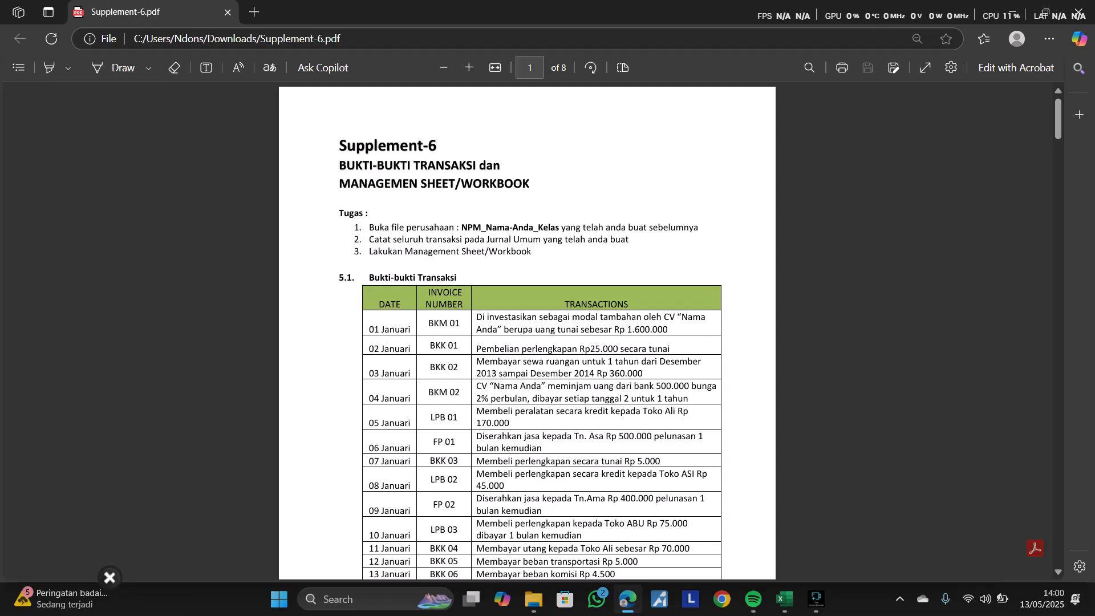
- Read through the Supplement-6 assignment, covering the transactions, management sheets, tab colours, cell locking, and sheet and workbook protection
scroll(527, 333, down, 1)
scroll(527, 333, up, 1)
scroll(527, 331, down, 20)
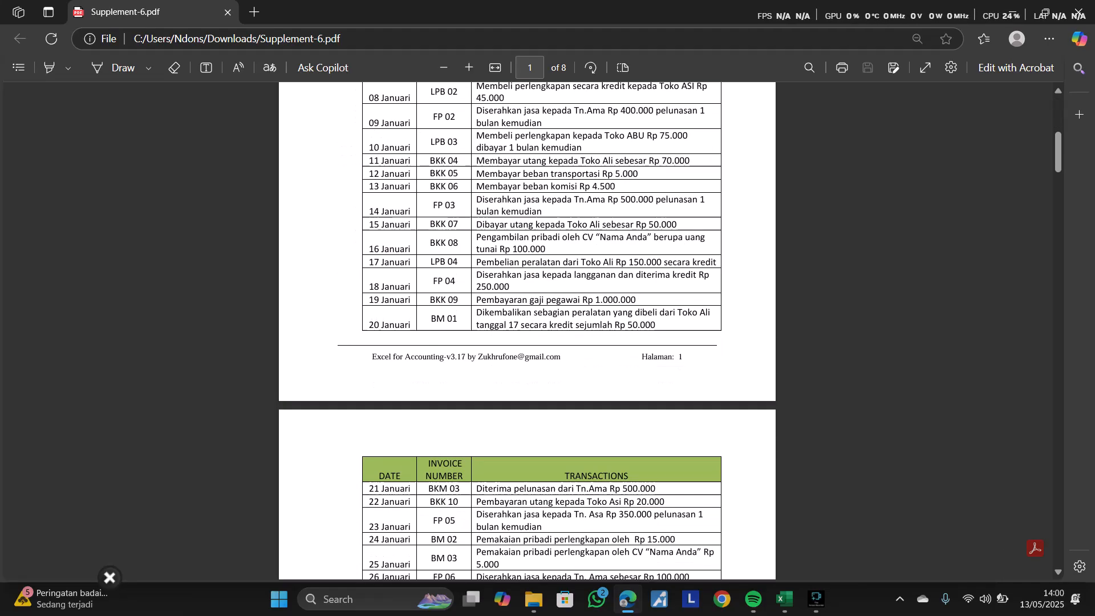
scroll(527, 331, up, 2)
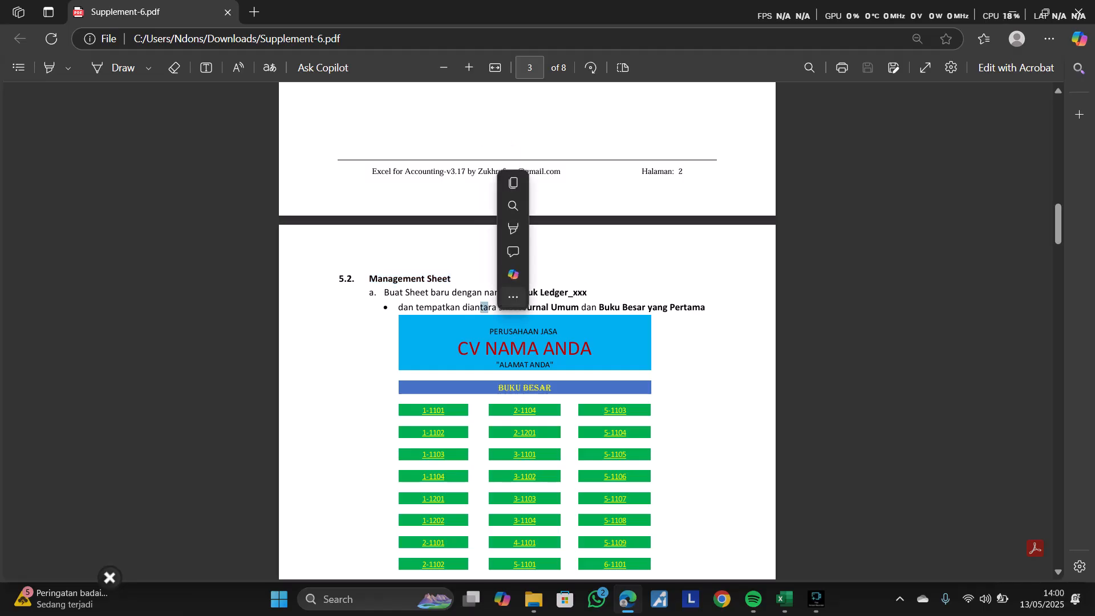
scroll(527, 331, down, 5)
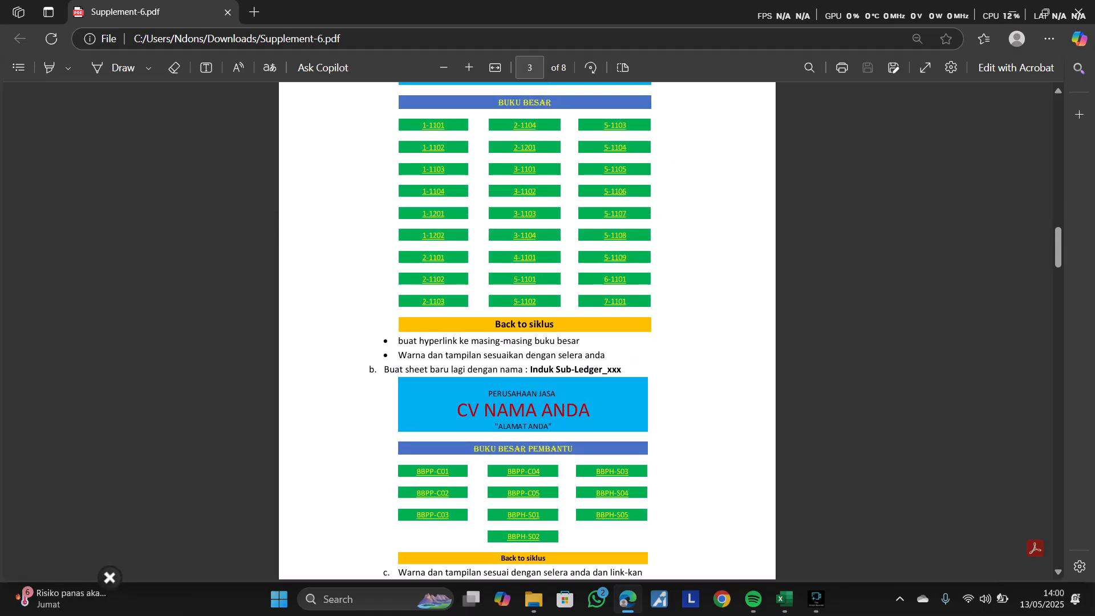
scroll(527, 331, down, 6)
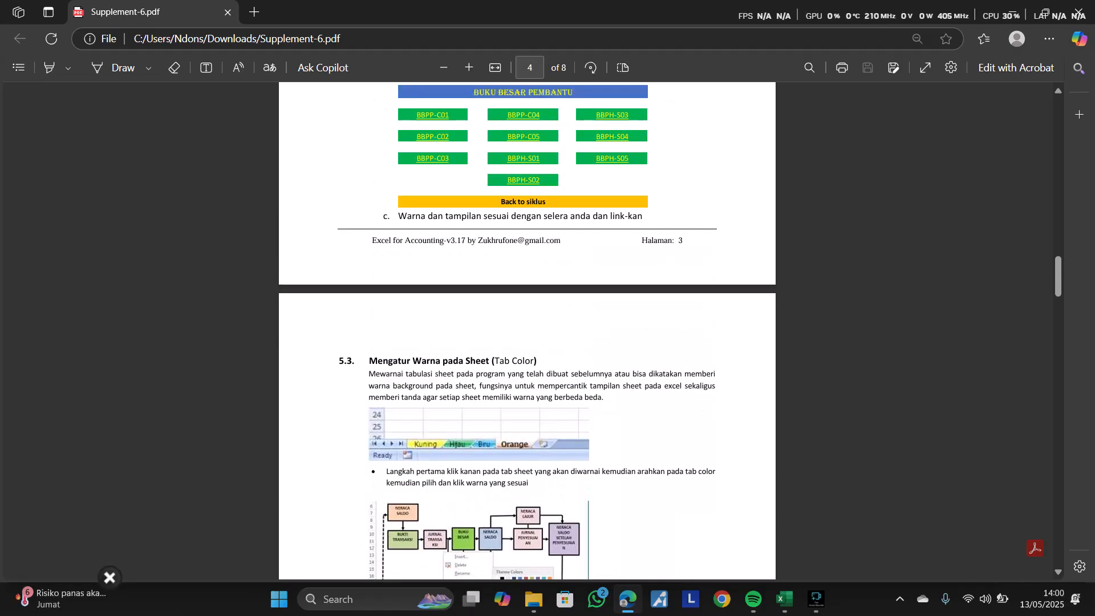
scroll(526, 331, down, 6)
scroll(527, 331, up, 5)
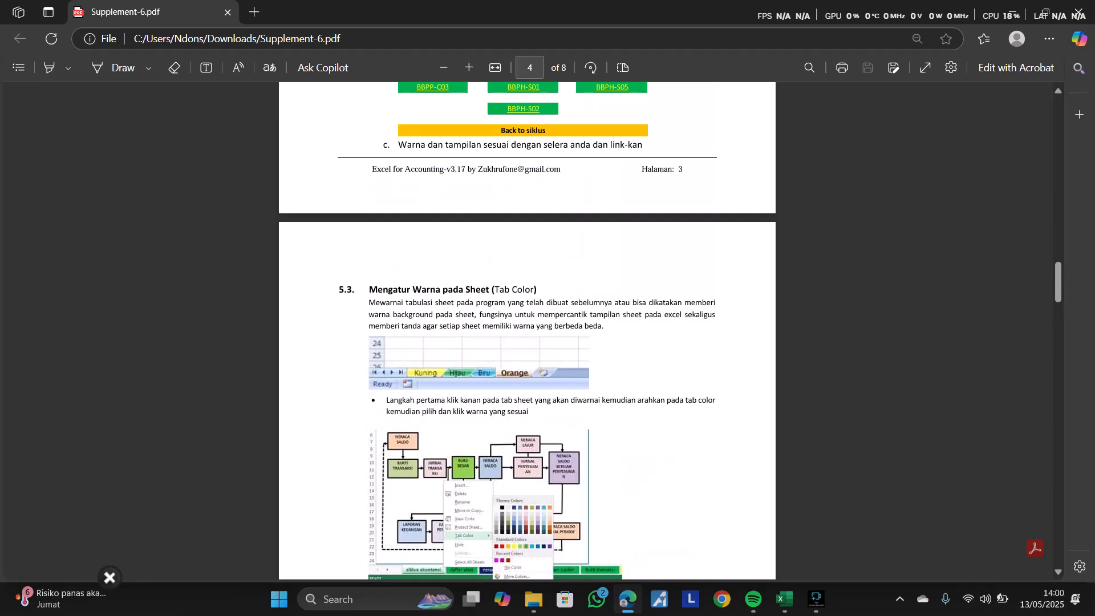
scroll(527, 331, down, 10)
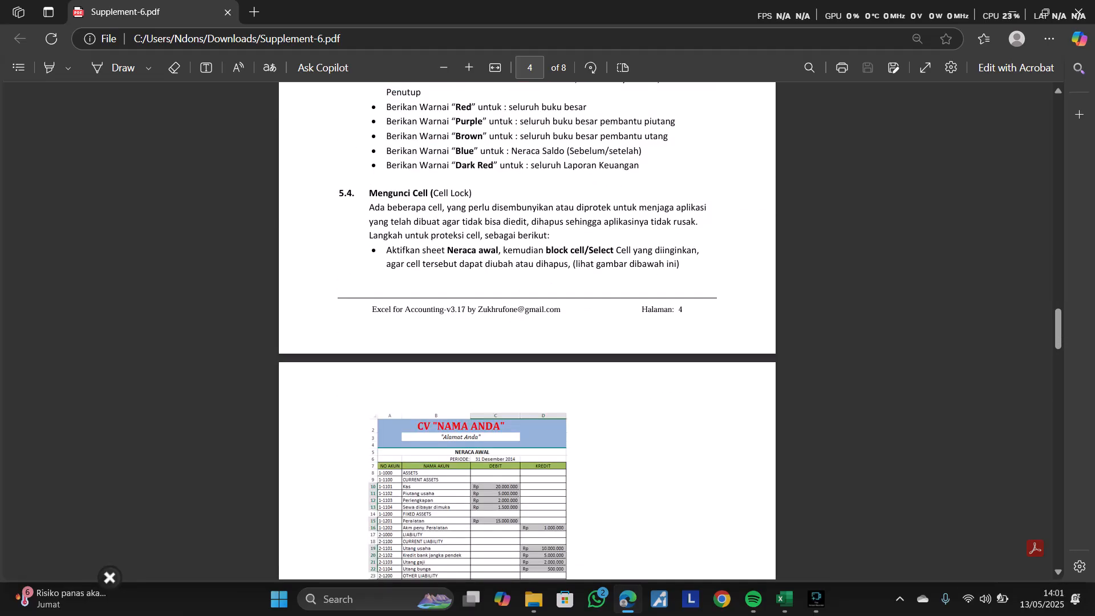
scroll(527, 331, down, 18)
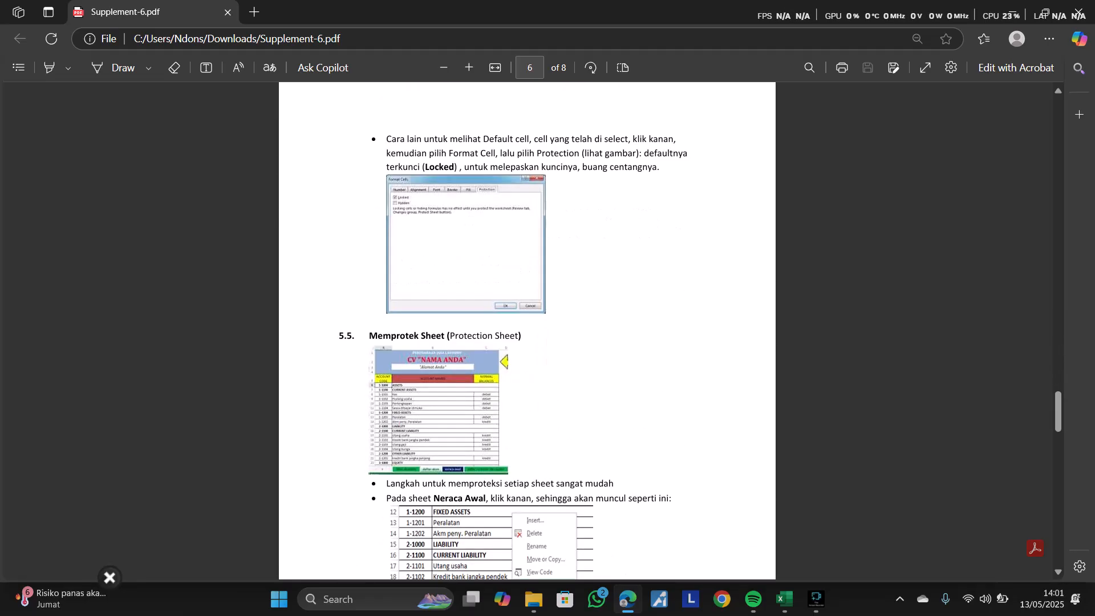
scroll(527, 331, down, 1)
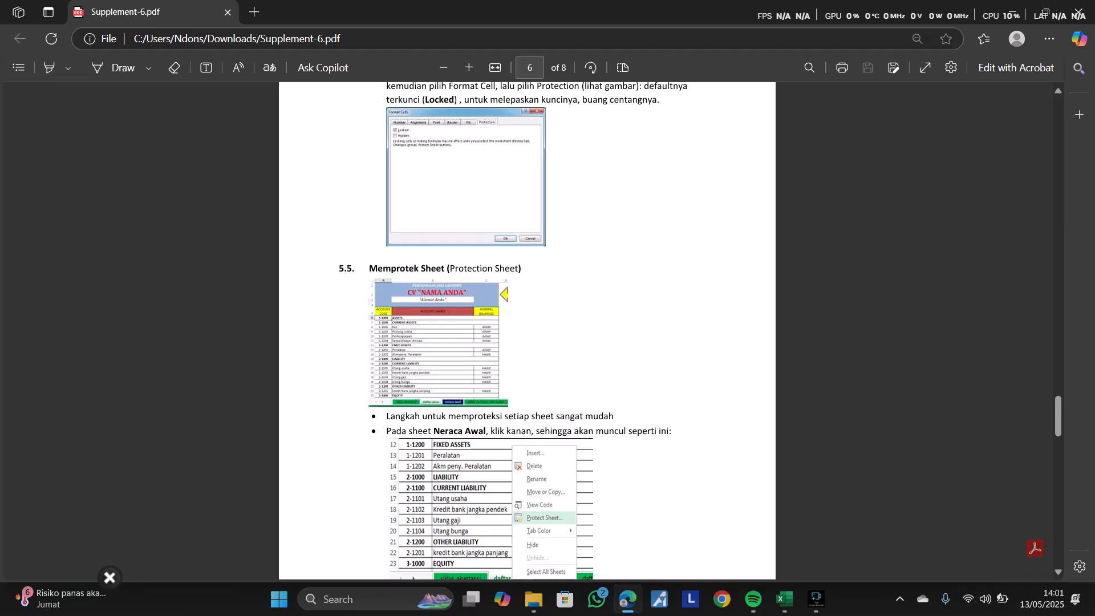
scroll(526, 331, down, 17)
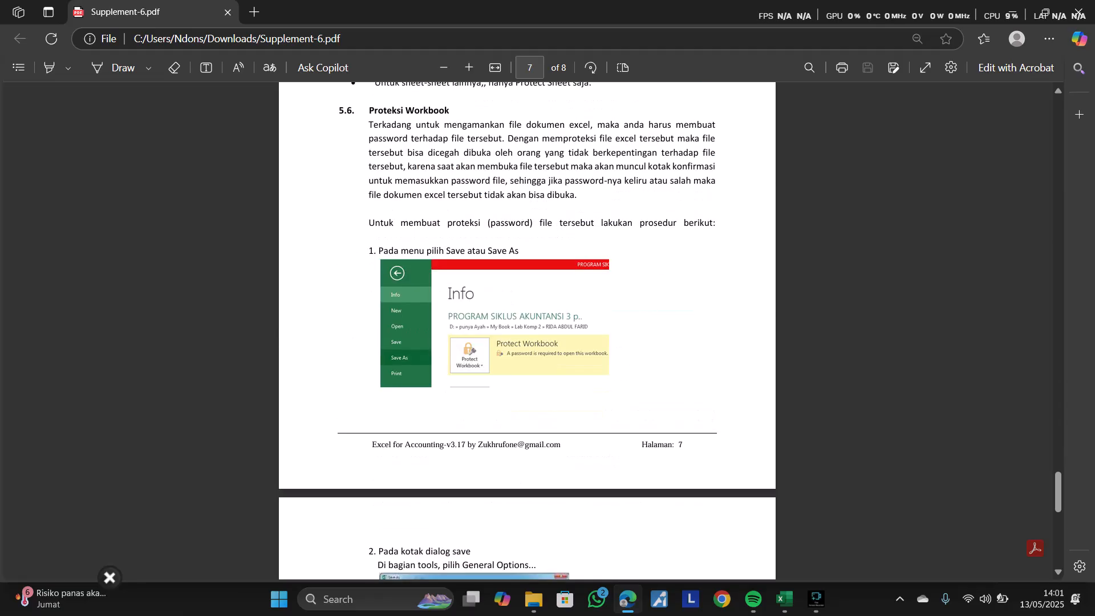
scroll(527, 330, up, 7)
scroll(527, 331, down, 18)
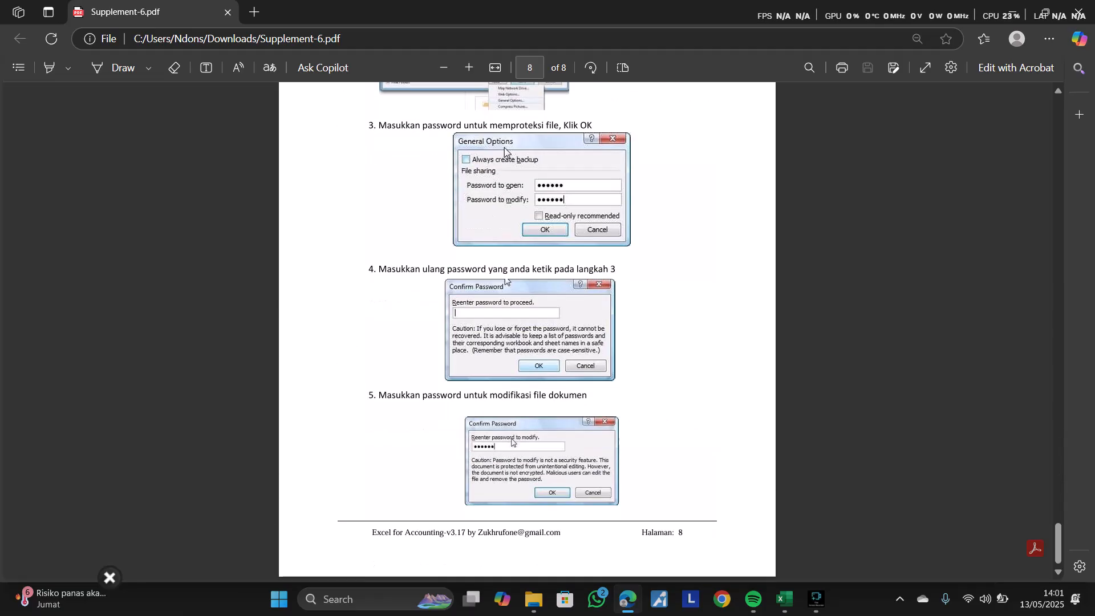
- Return to the start of the assignment and review the transaction table and the ledger index layouts in section 5.2
drag(1057, 543, 1058, 117)
scroll(527, 331, down, 13)
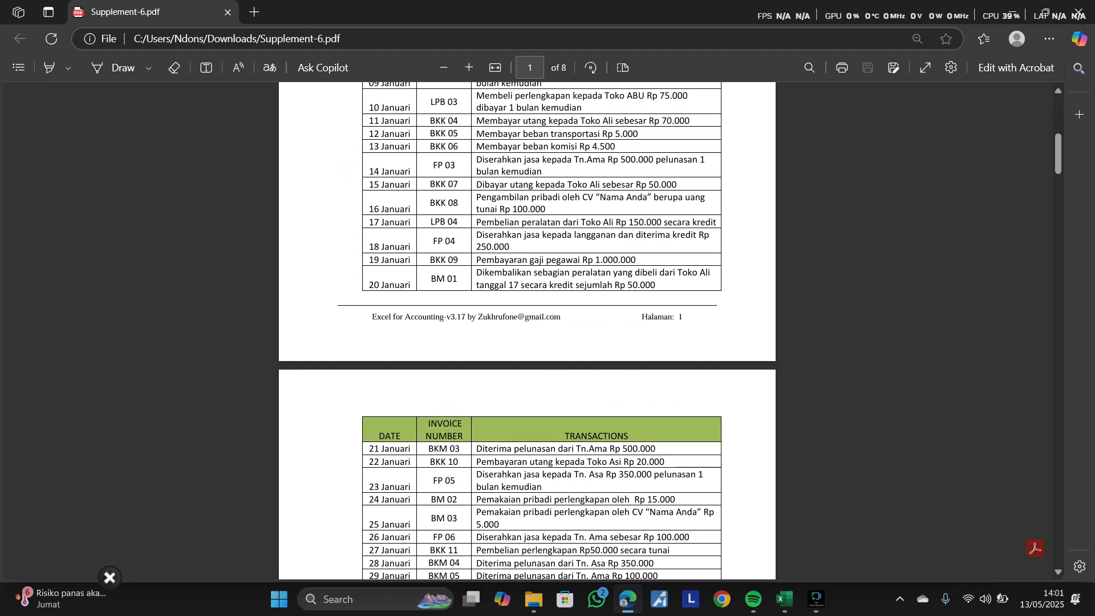
scroll(527, 331, down, 9)
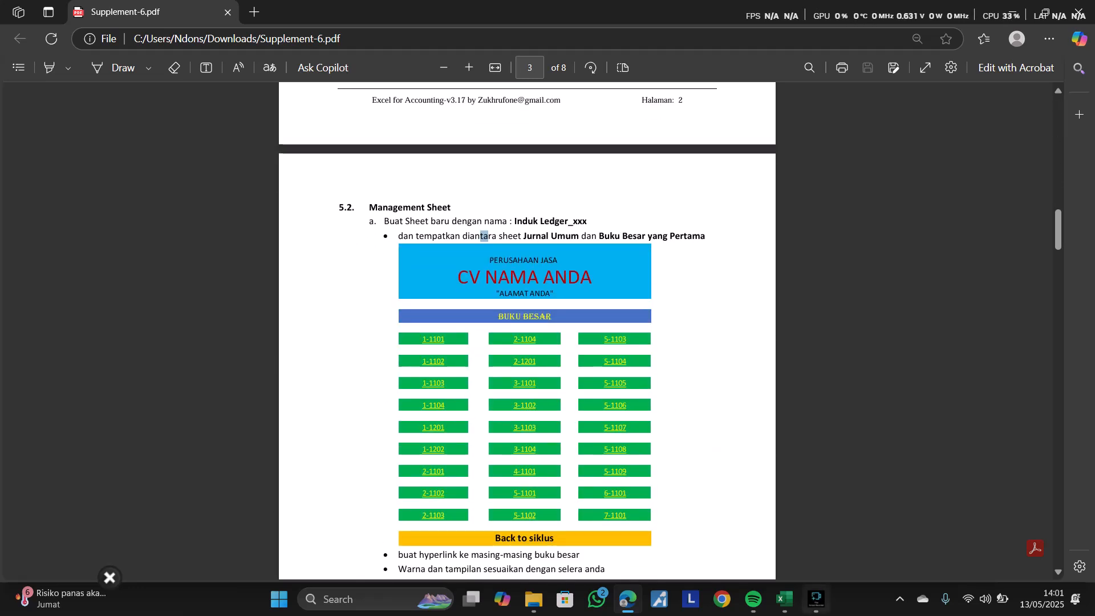
mouse_move(816, 598)
scroll(526, 331, down, 4)
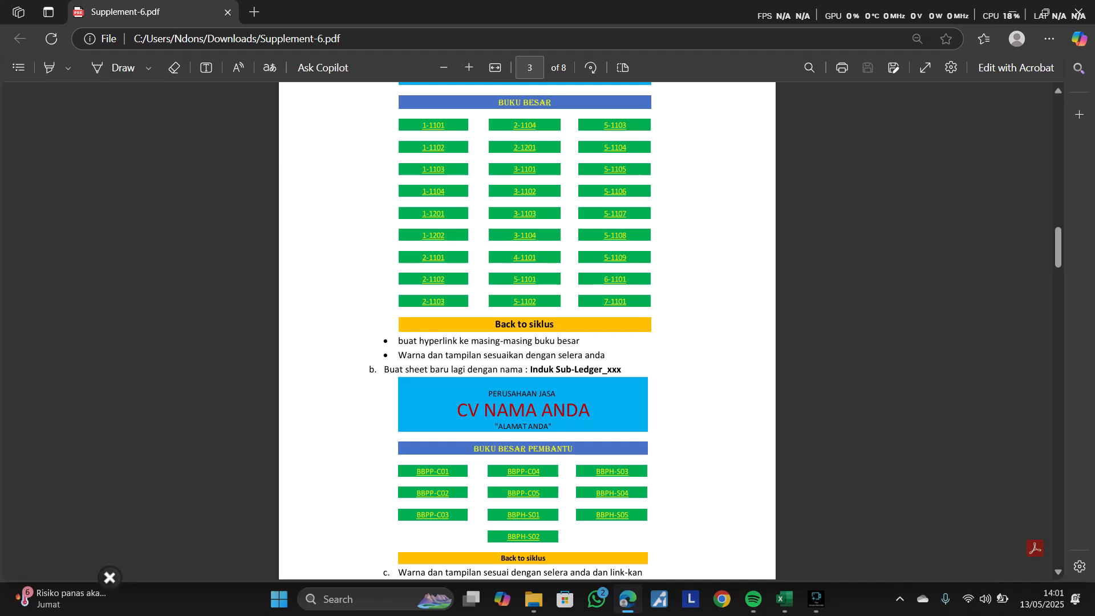
- Switch to the Excel workbook and open the Induk Ledger_019 sheet
click(784, 599)
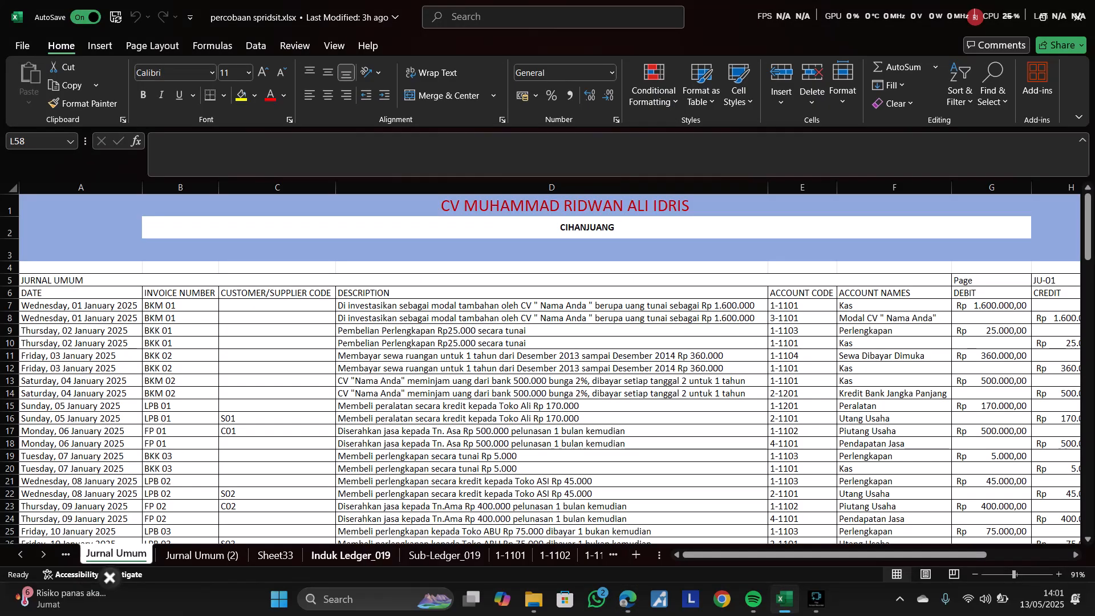
click(202, 554)
click(350, 555)
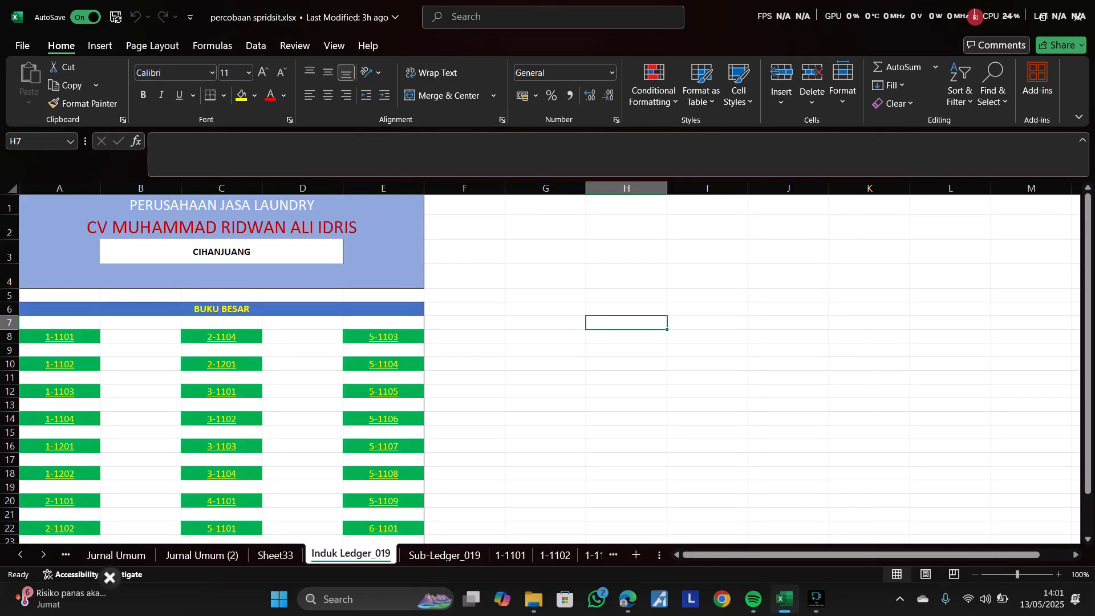
- Copy the company header block A1:E4 to the area starting at H1
drag(221, 205, 221, 276)
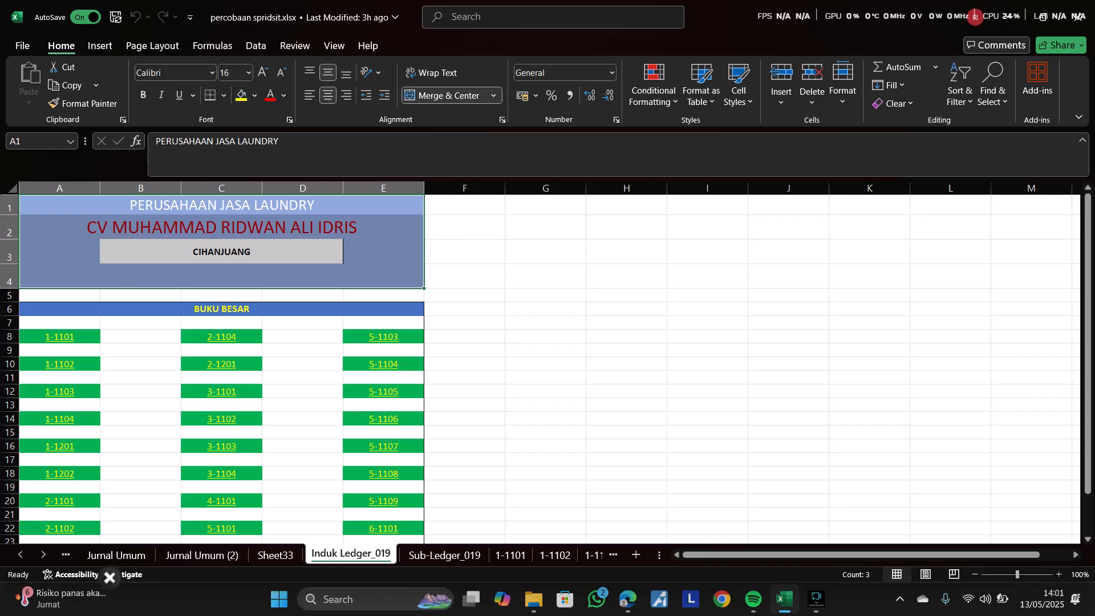
key(ctrl+c)
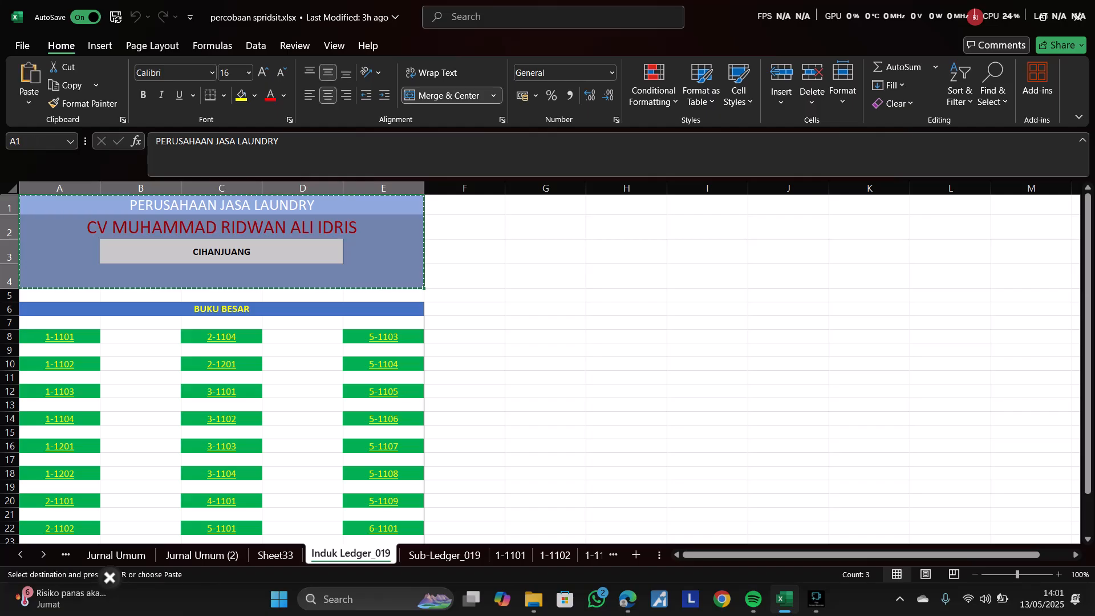
click(626, 206)
key(ctrl+v)
click(707, 276)
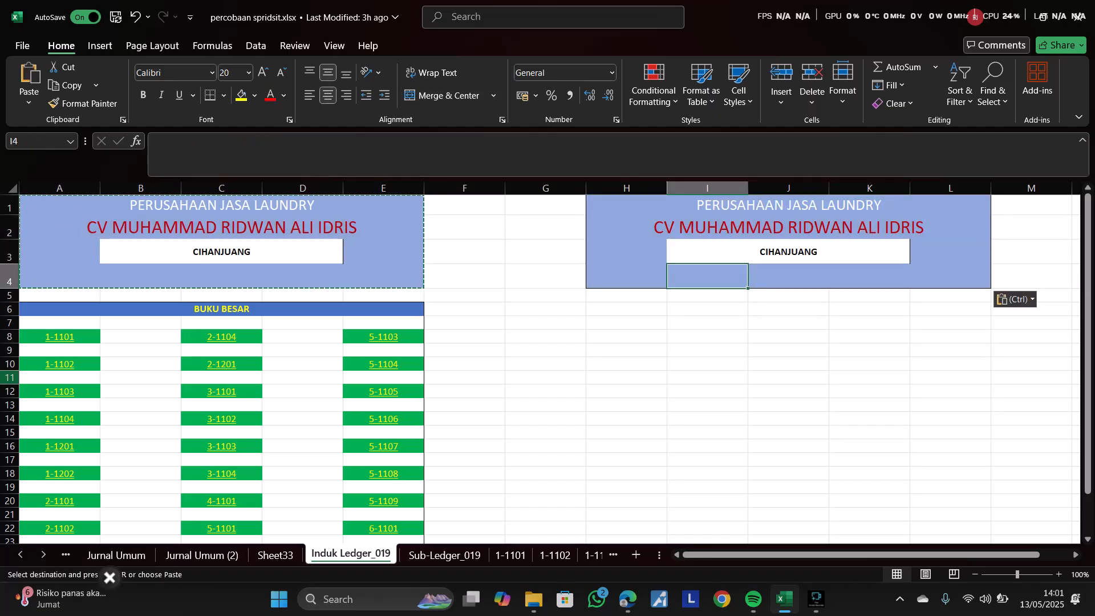
- Merge H6:L6 and enter the heading BUKU BESAR, centred horizontally and vertically
click(626, 309)
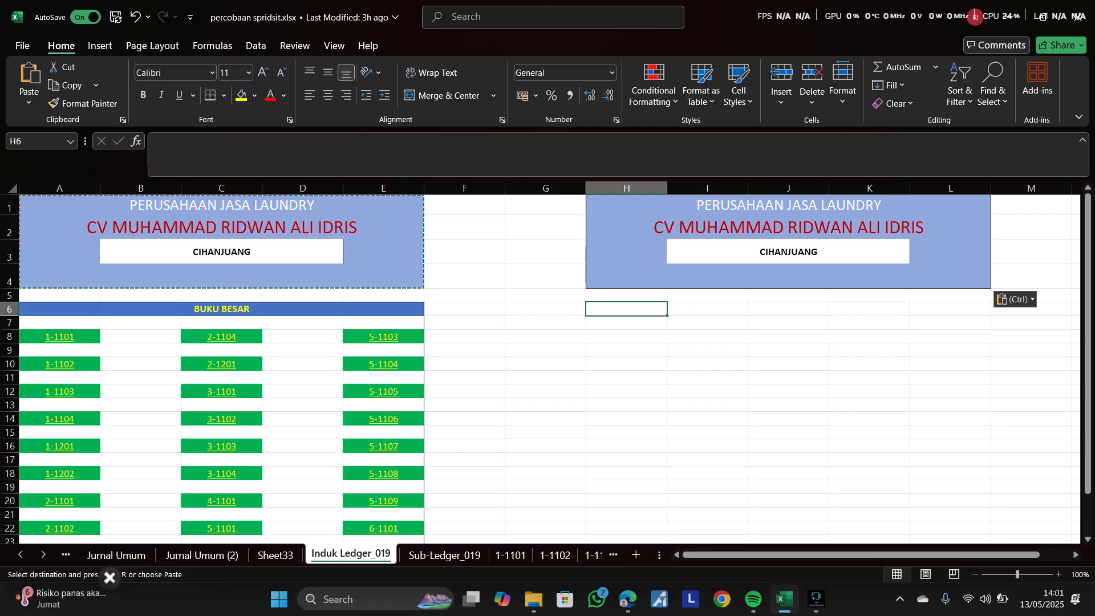
key(shift+Right)
key(shift+Right)
key(shift+Right)
key(shift+Right)
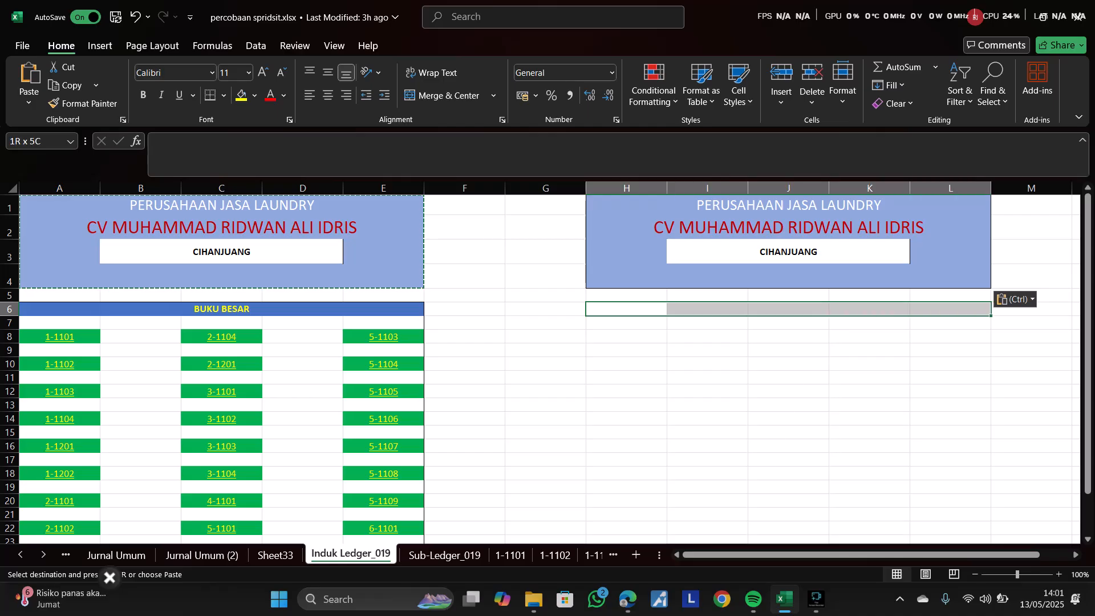
key(Escape)
text(BUku)
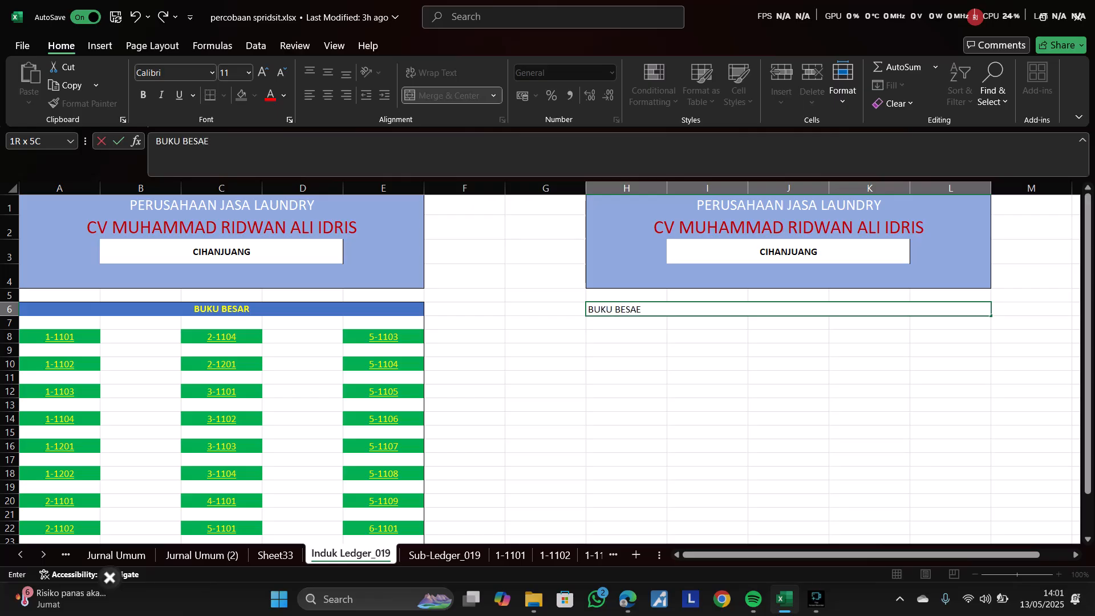
text( BESAR)
key(Return)
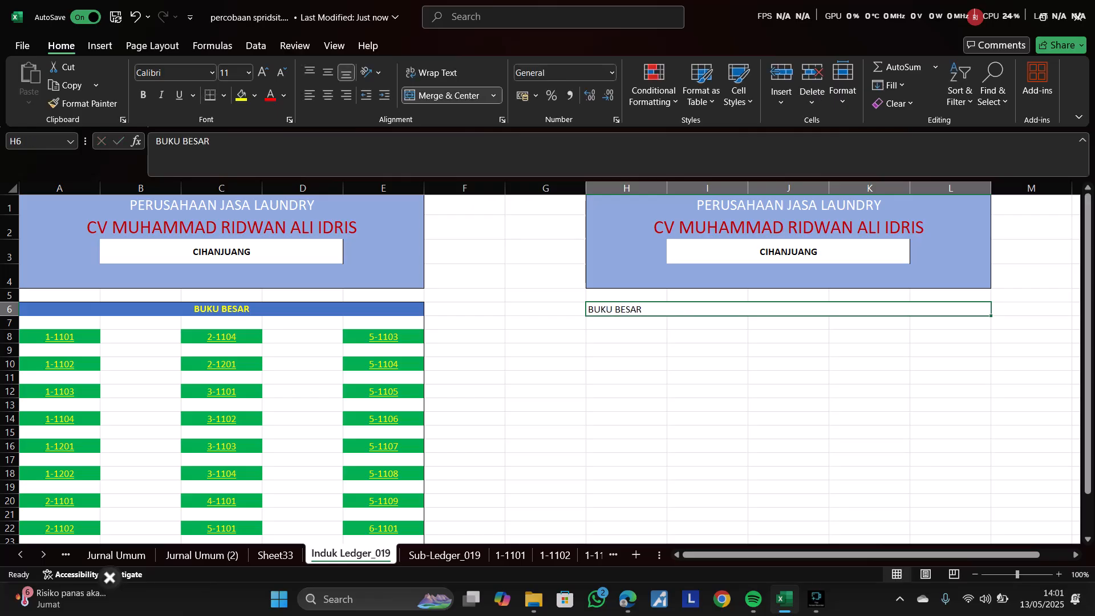
click(328, 95)
click(328, 73)
- Enter the account codes 1-1101 in H8 and 1-1102 in H10
click(465, 205)
key(Down)
key(Down)
key(Down)
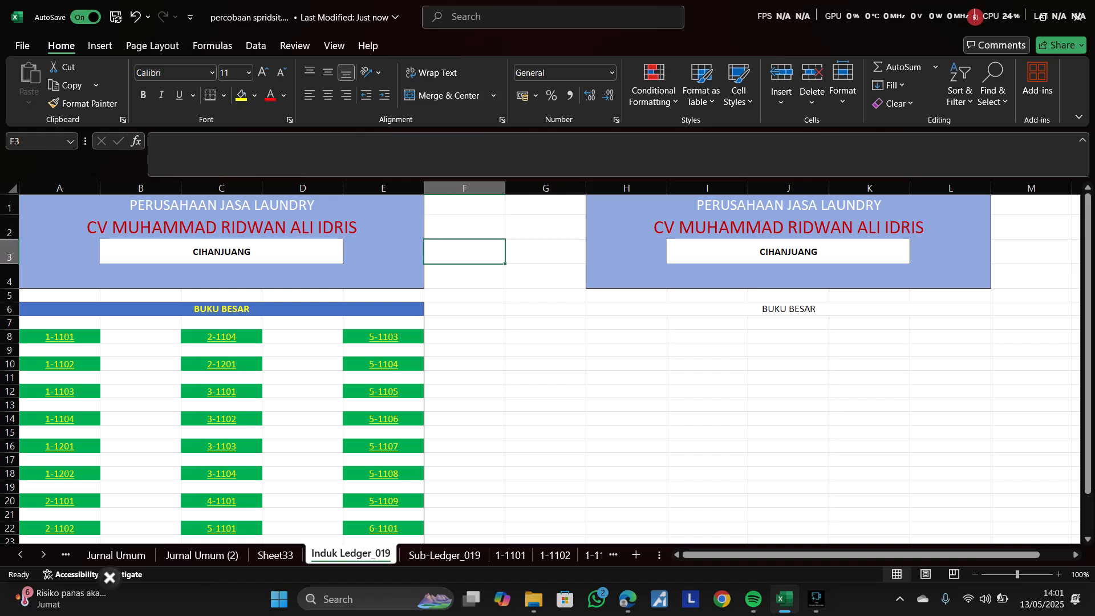
key(Down)
key(Down)
key(Down)
key(Down)
key(Right)
key(Right)
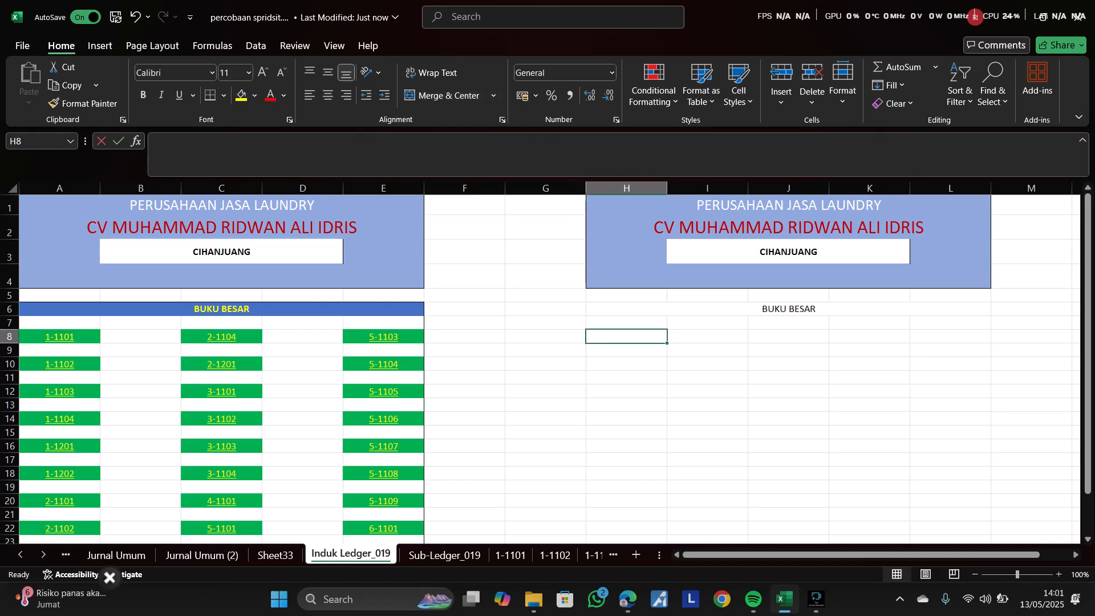
text(1-1101)
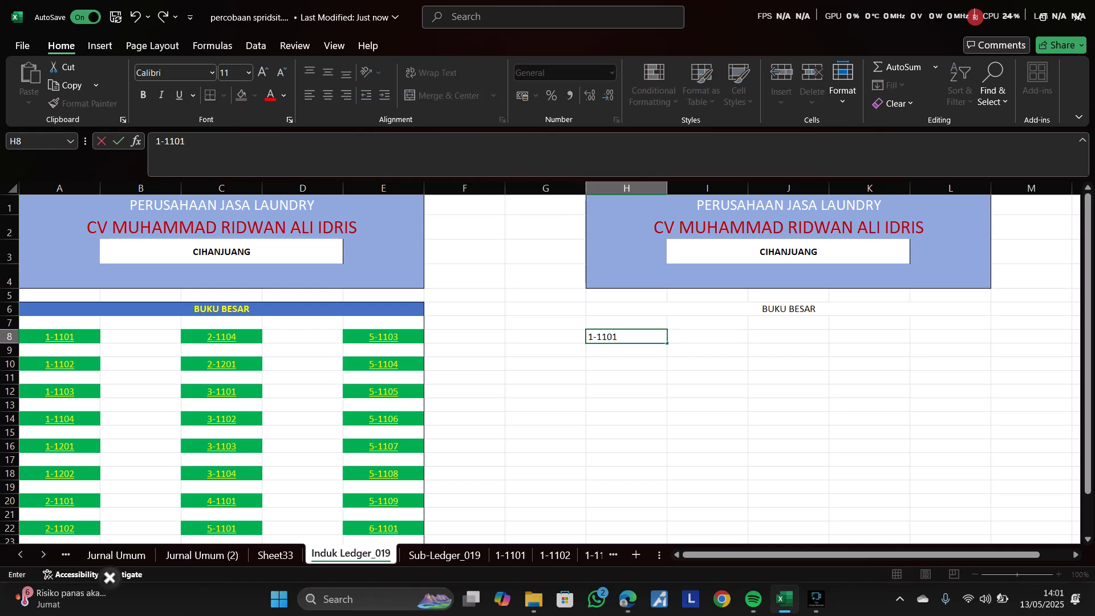
key(Return)
key(Down)
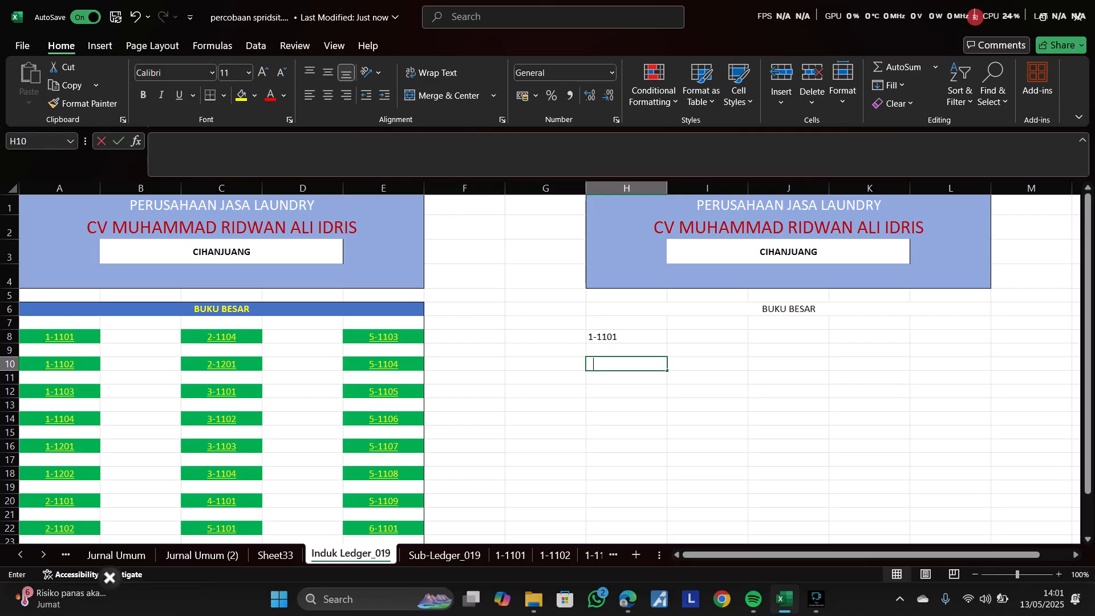
text(1102)
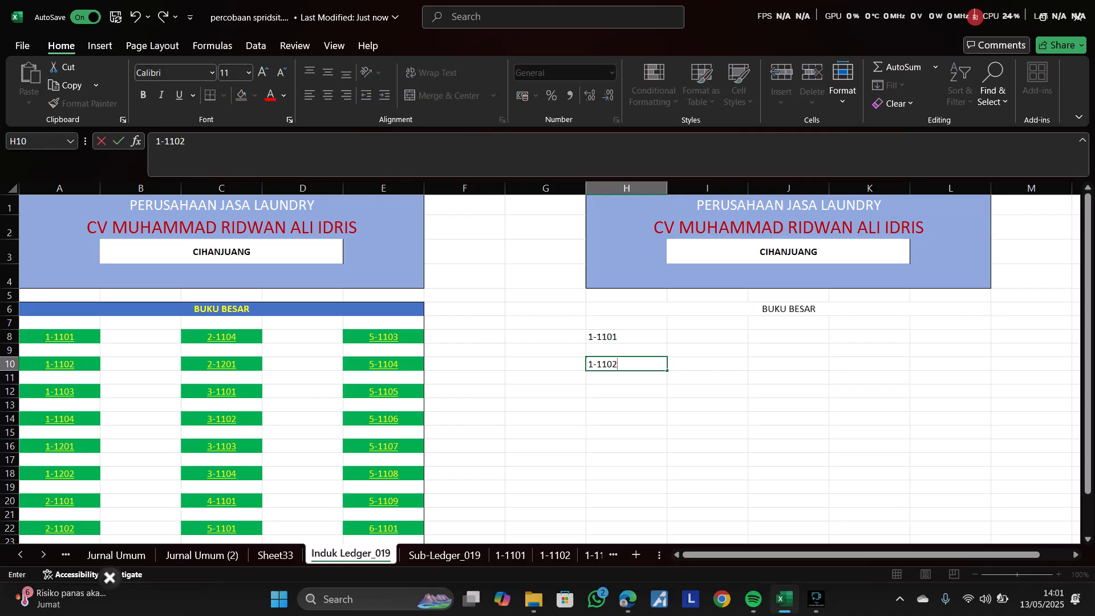
key(Return)
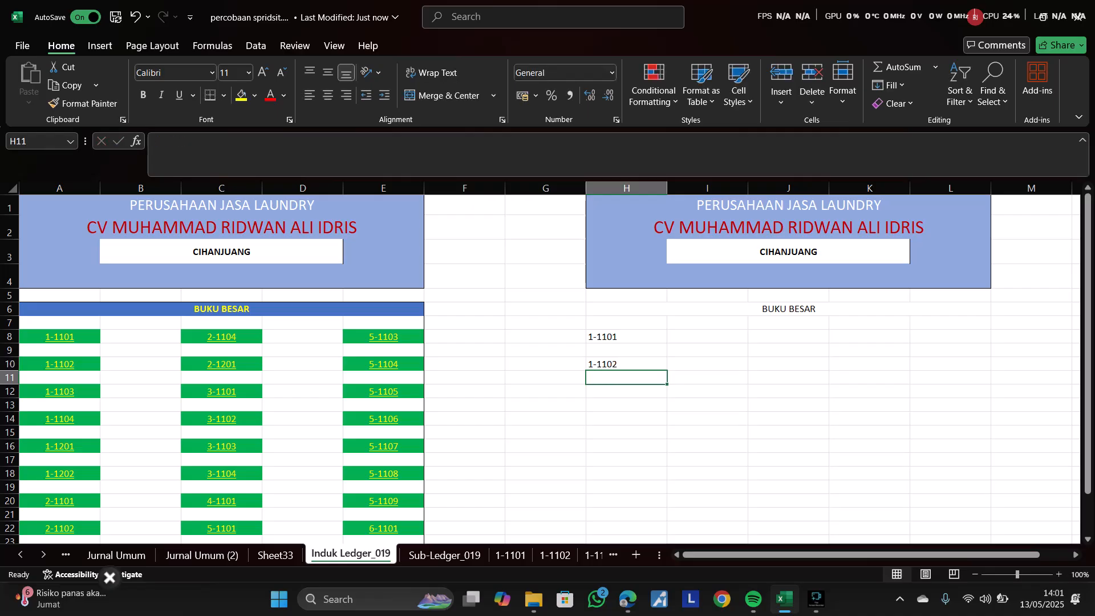
- Add a hyperlink to the 1-1101 code in H8 that leads to the '1-1101' sheet in this workbook
click(626, 336)
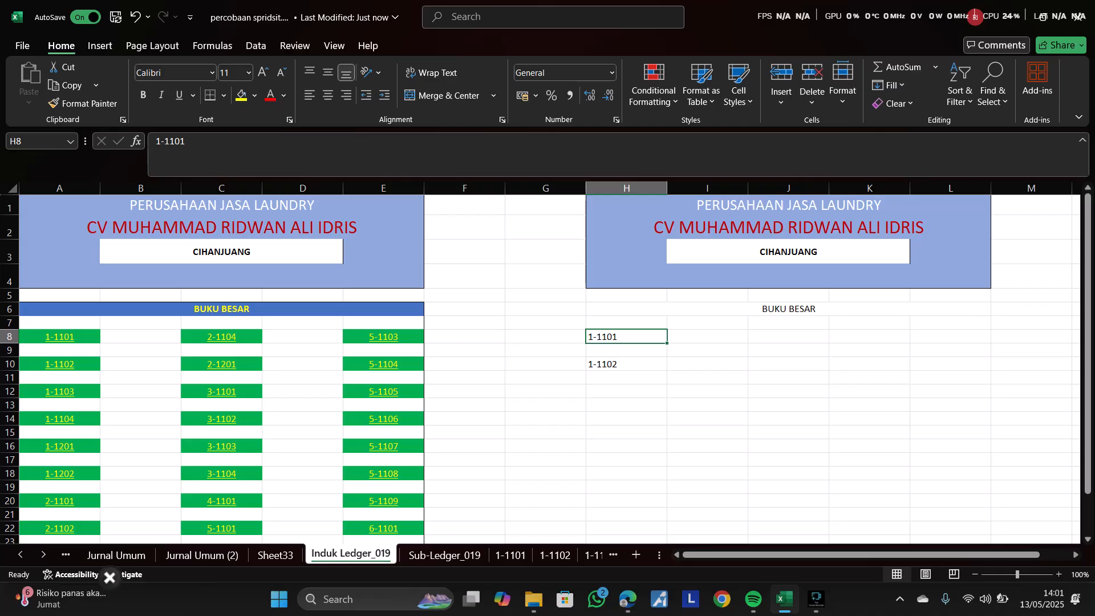
right_click(644, 336)
click(678, 525)
right_click(637, 336)
click(676, 525)
key(ctrl+k)
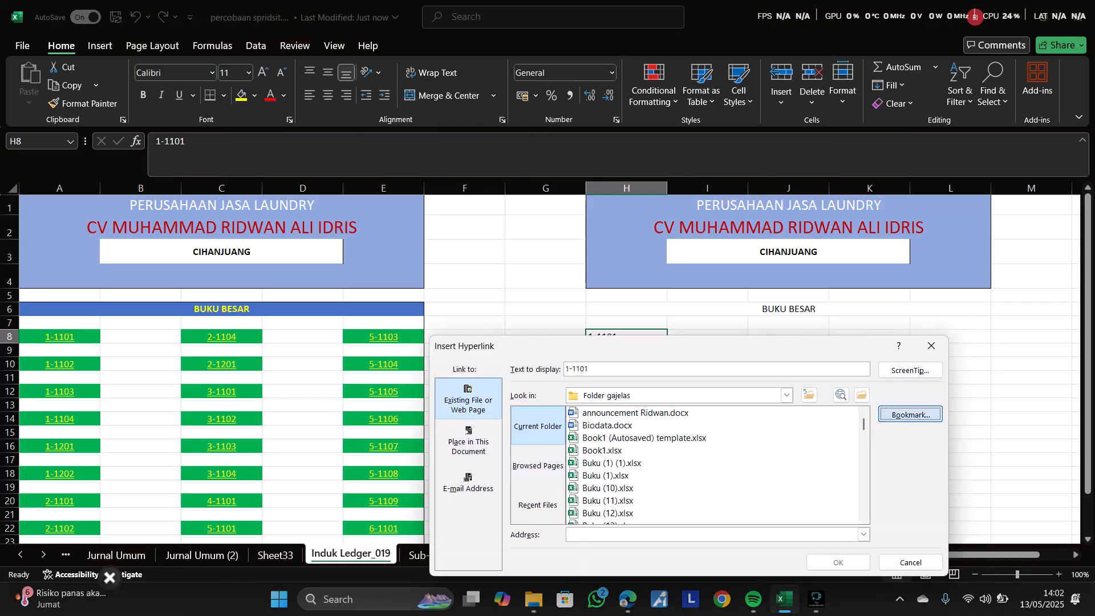
key(Return)
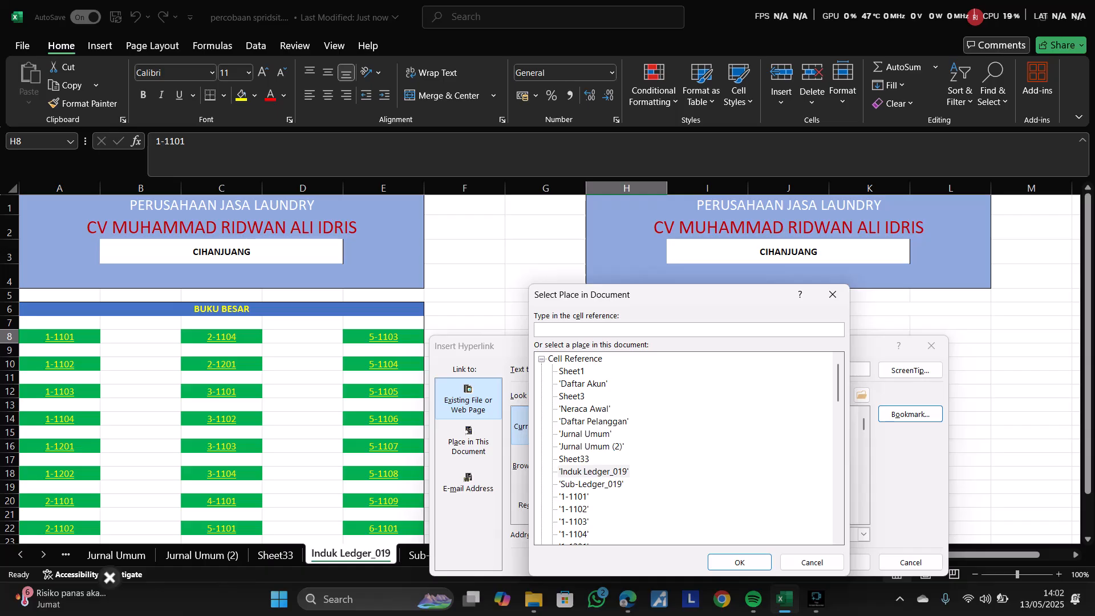
click(574, 496)
click(740, 563)
click(838, 563)
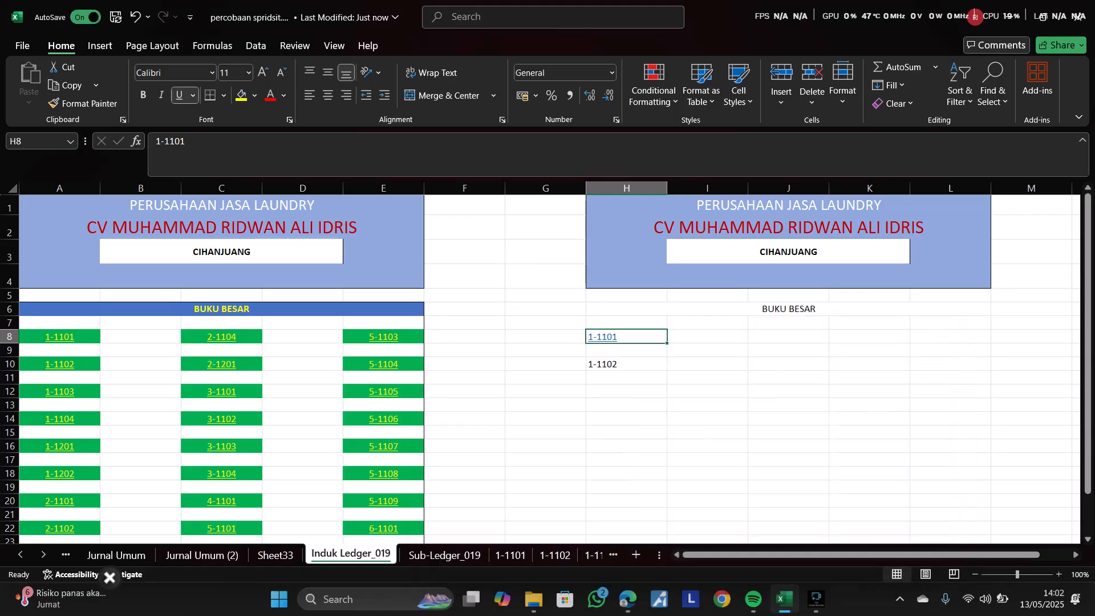
- Centre the linked code in H8 horizontally and vertically and fill the cell yellow
click(707, 459)
scroll(708, 459, down, 5)
scroll(707, 459, up, 5)
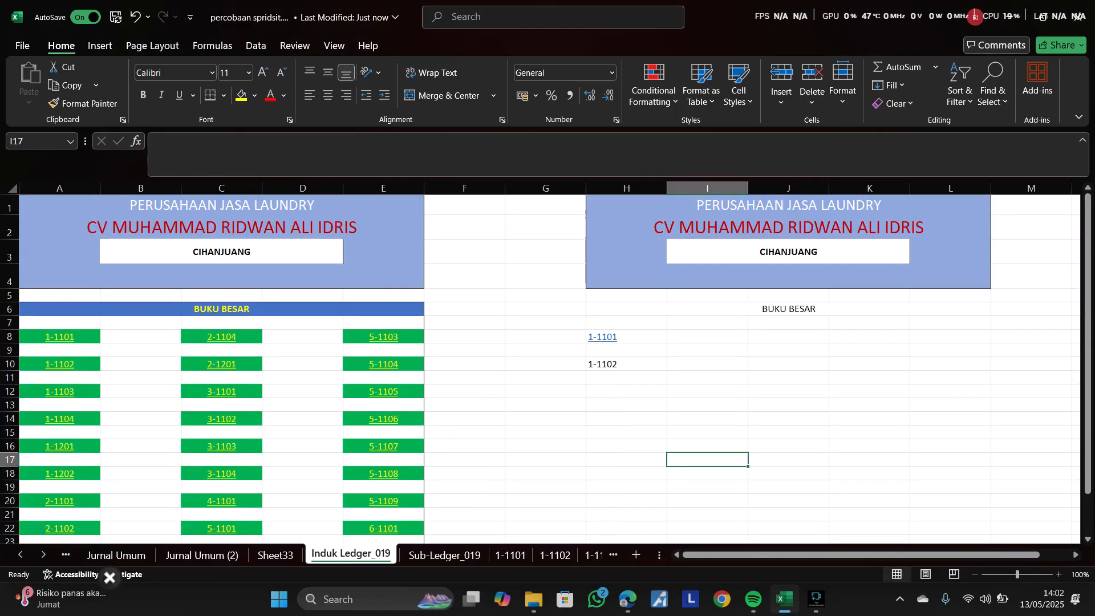
click(608, 337)
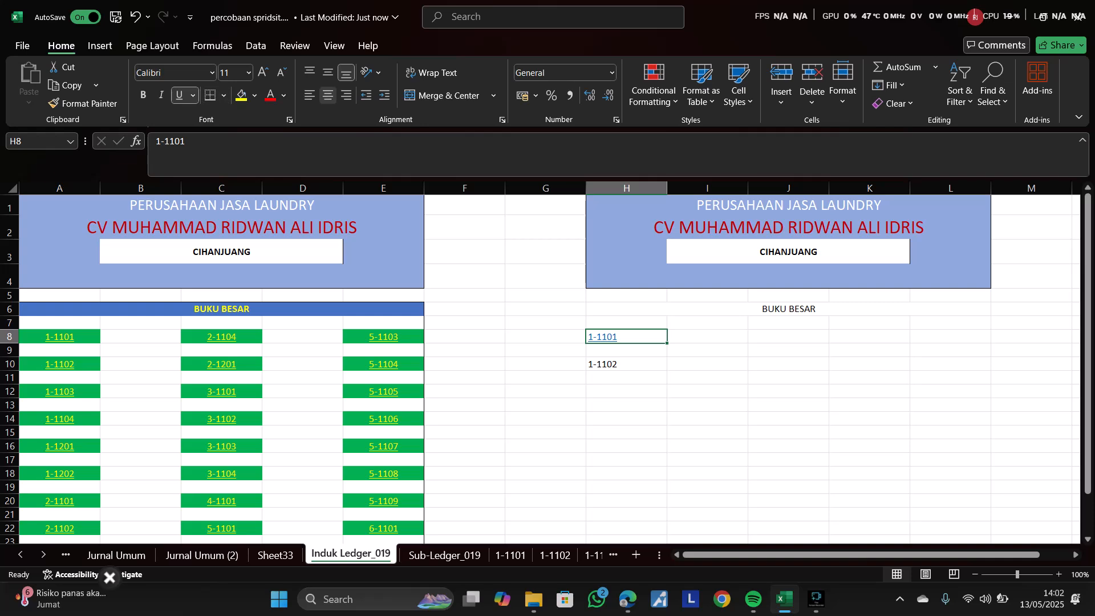
click(241, 95)
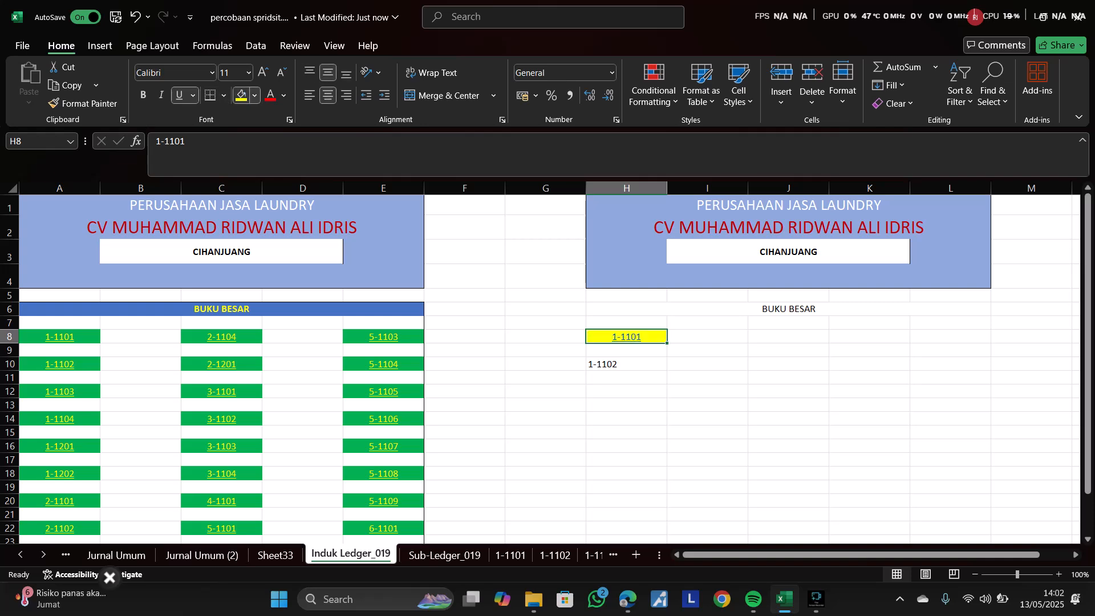
- Try a black fill on the linked code in H8, restore the yellow fill, and set its font colour to dark green
click(255, 95)
click(263, 166)
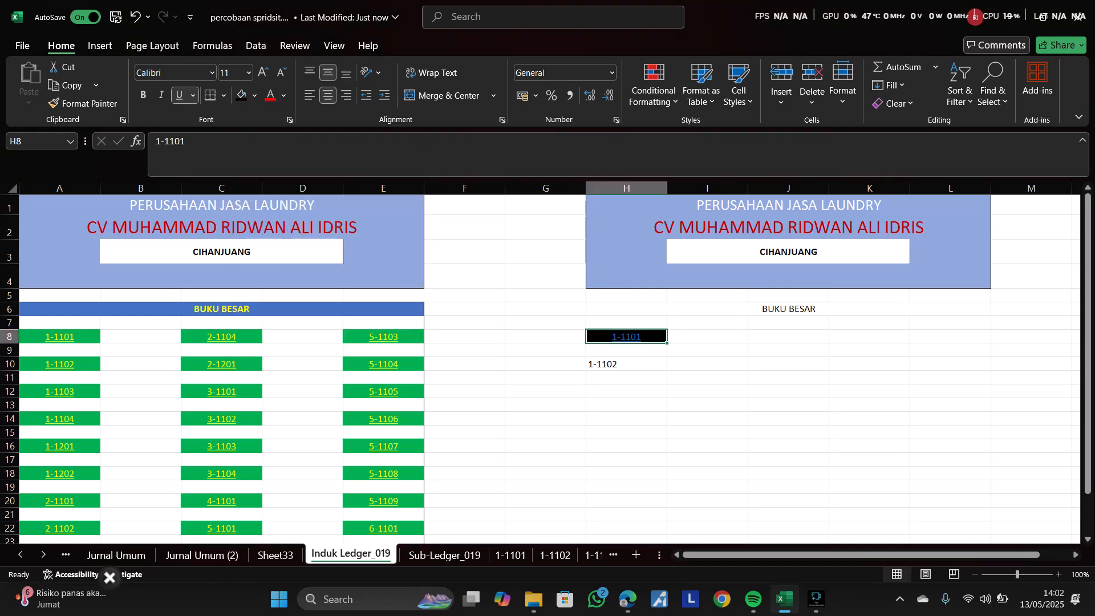
click(254, 95)
click(302, 310)
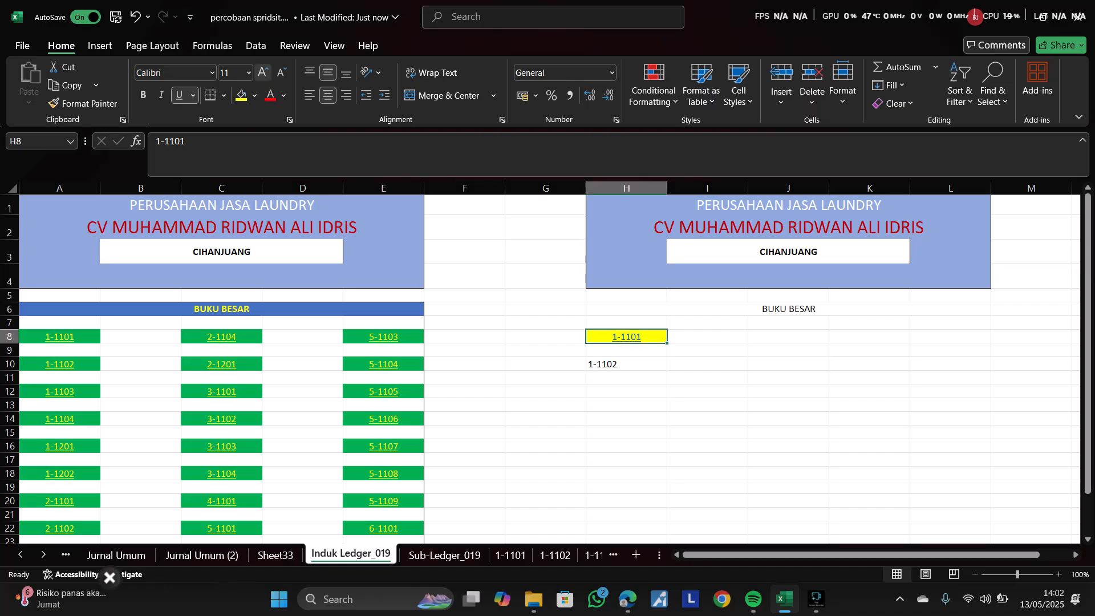
click(283, 95)
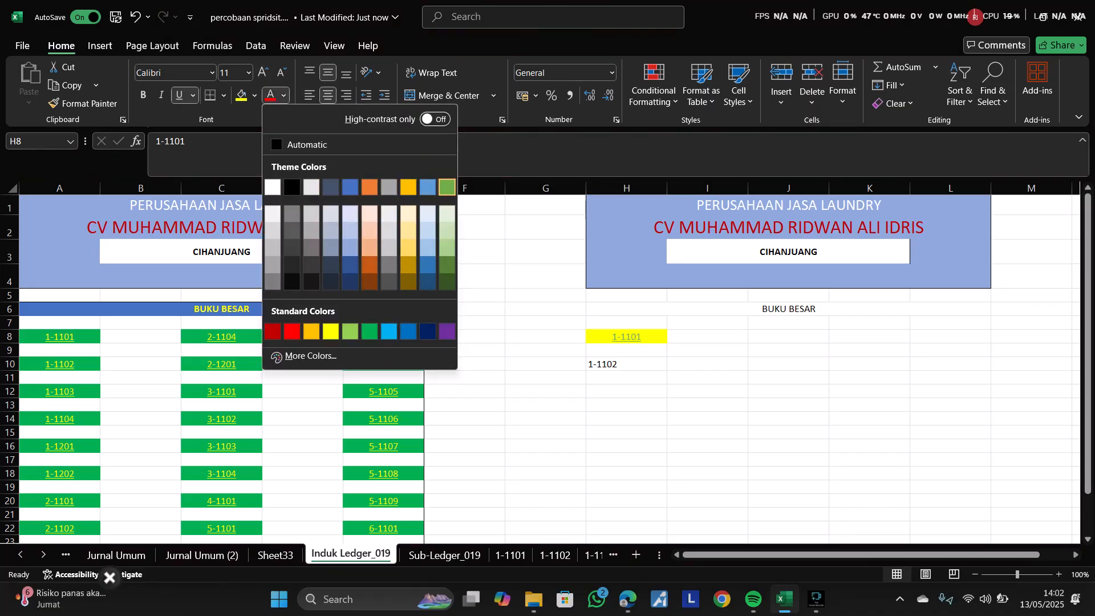
click(447, 281)
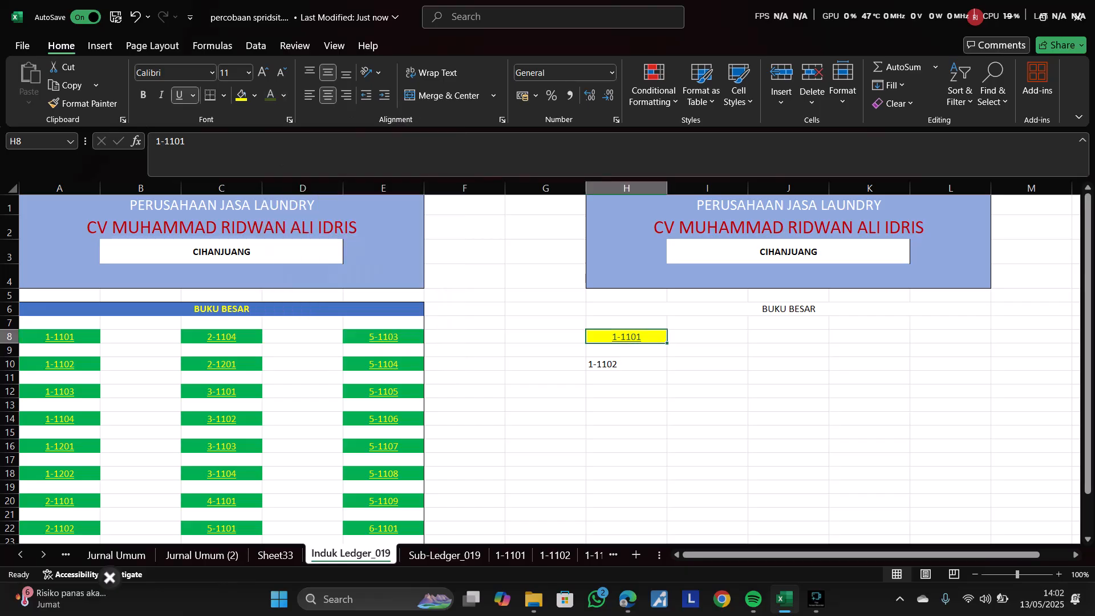
- Follow the H8 hyperlink to test that it leads to the 1-1101 sheet, and return to the Induk Ledger_019 sheet
click(626, 364)
click(627, 337)
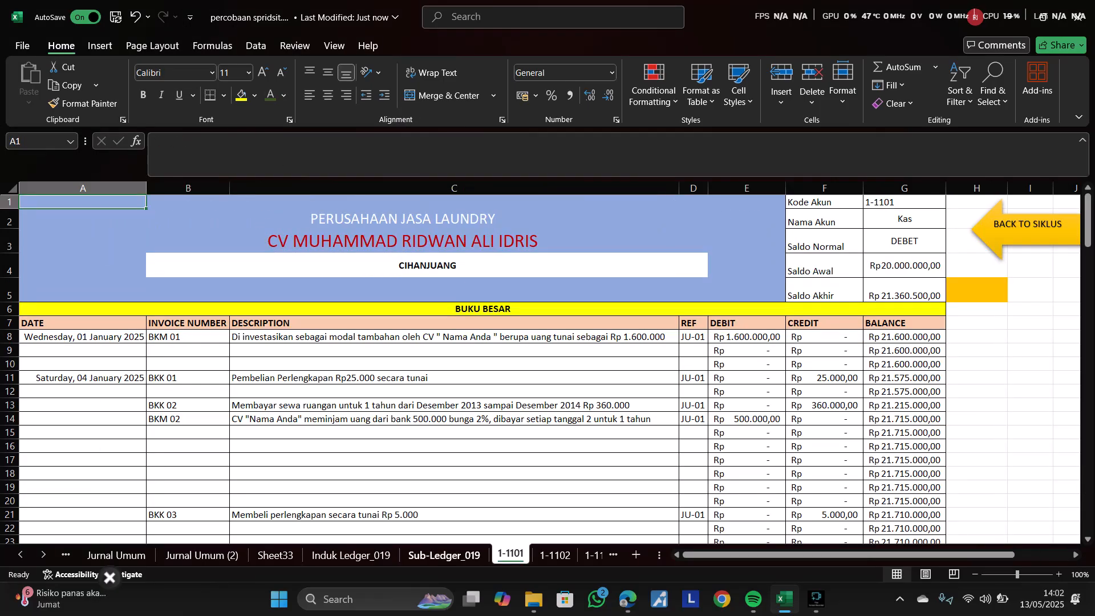
click(444, 554)
click(350, 555)
click(444, 555)
click(351, 555)
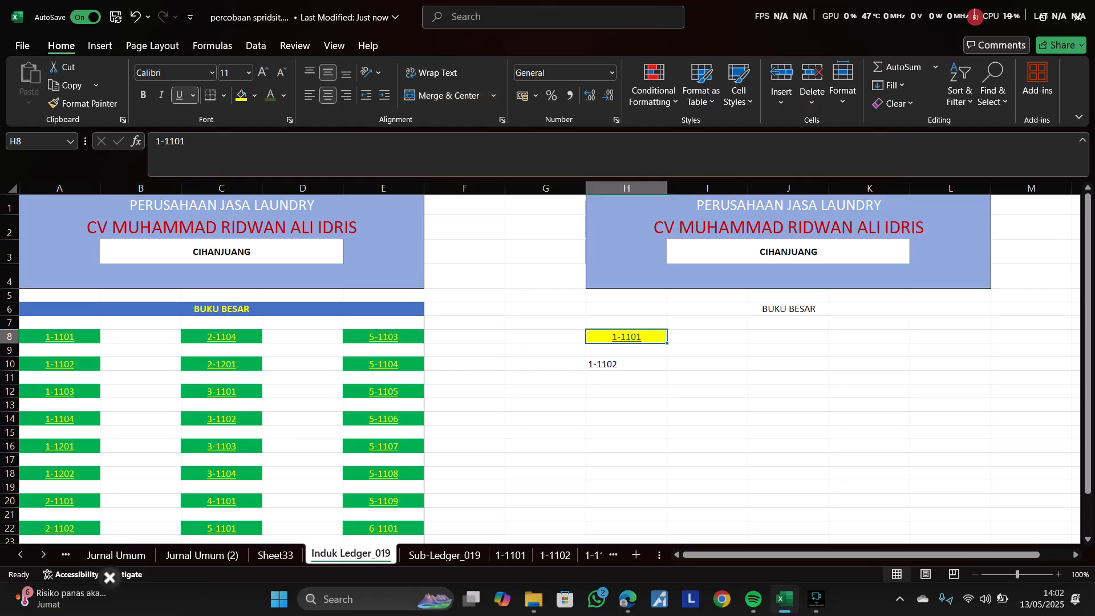
- Delete the contents of the practice index in G1:M9
drag(1031, 349, 546, 205)
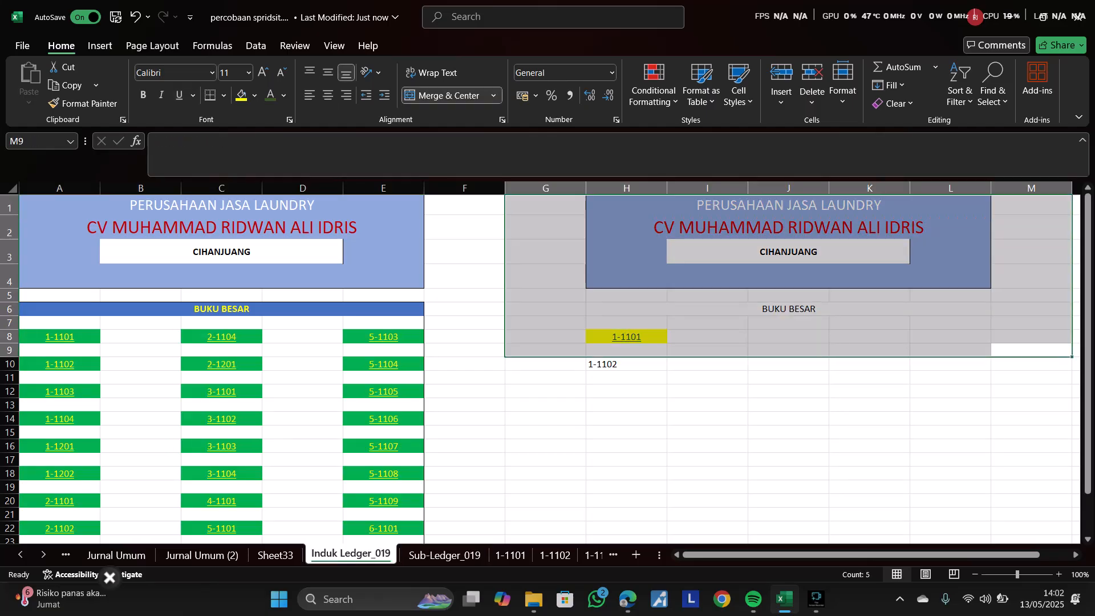
key(Delete)
click(626, 364)
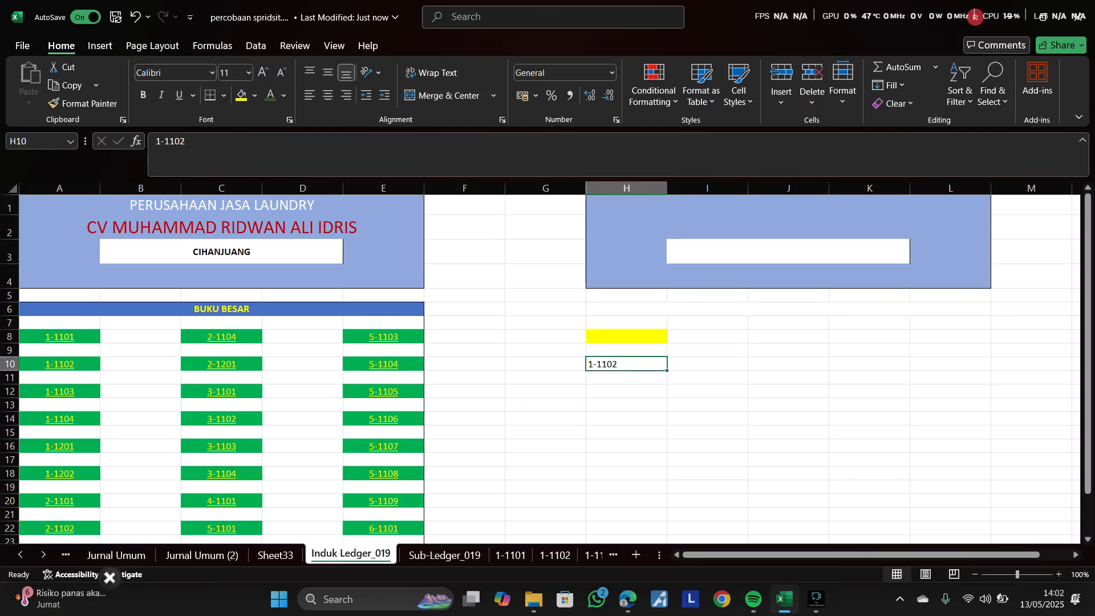
- Remove all cell borders from the range G1:L10
drag(950, 364, 546, 205)
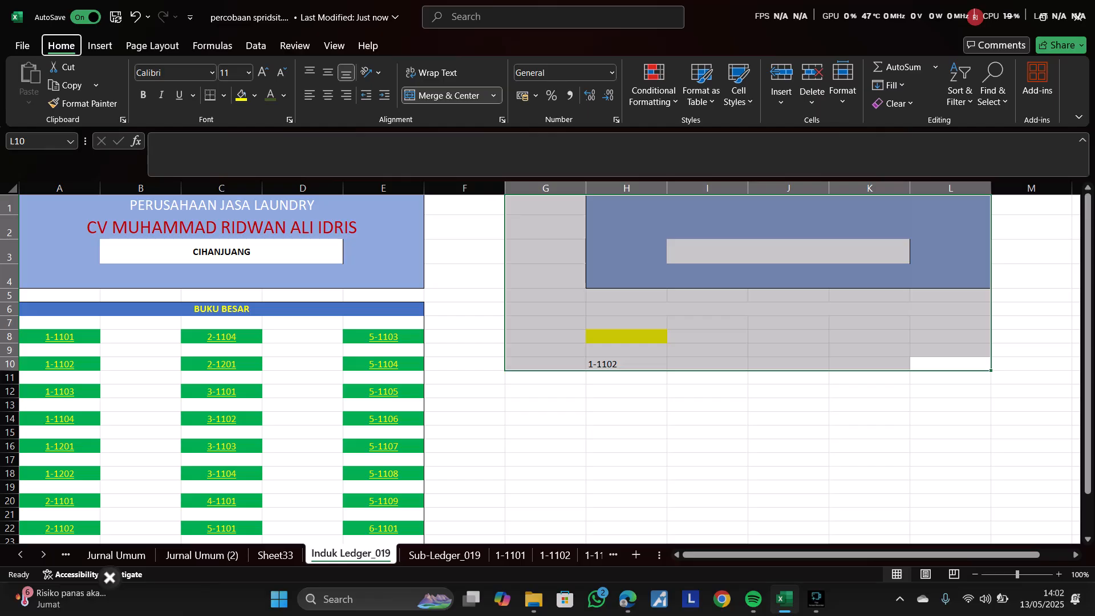
key(h)
key(b)
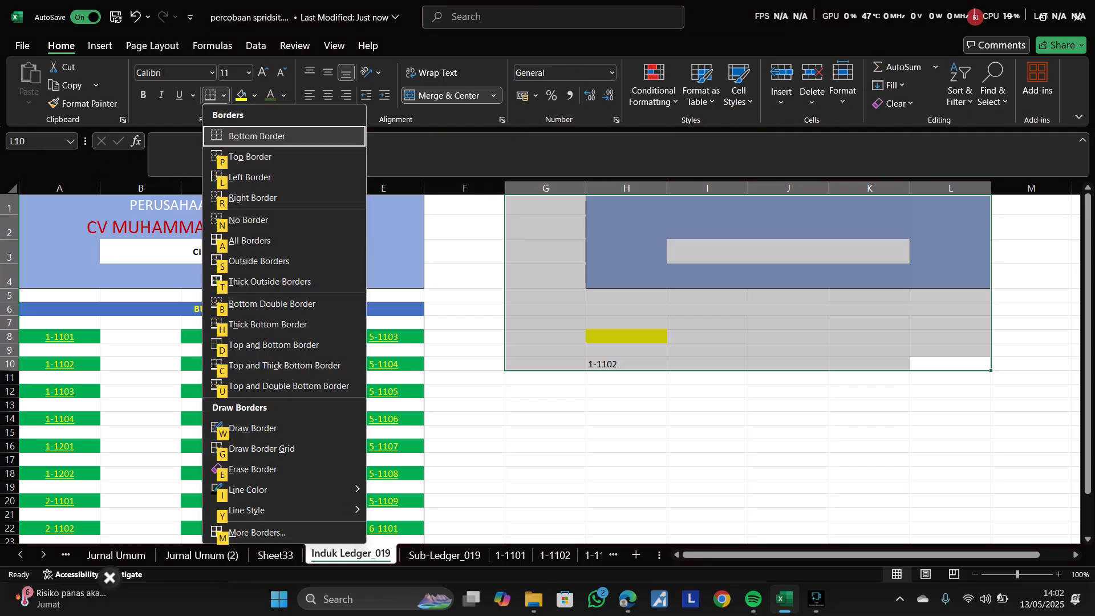
key(n)
key(Right)
key(Left)
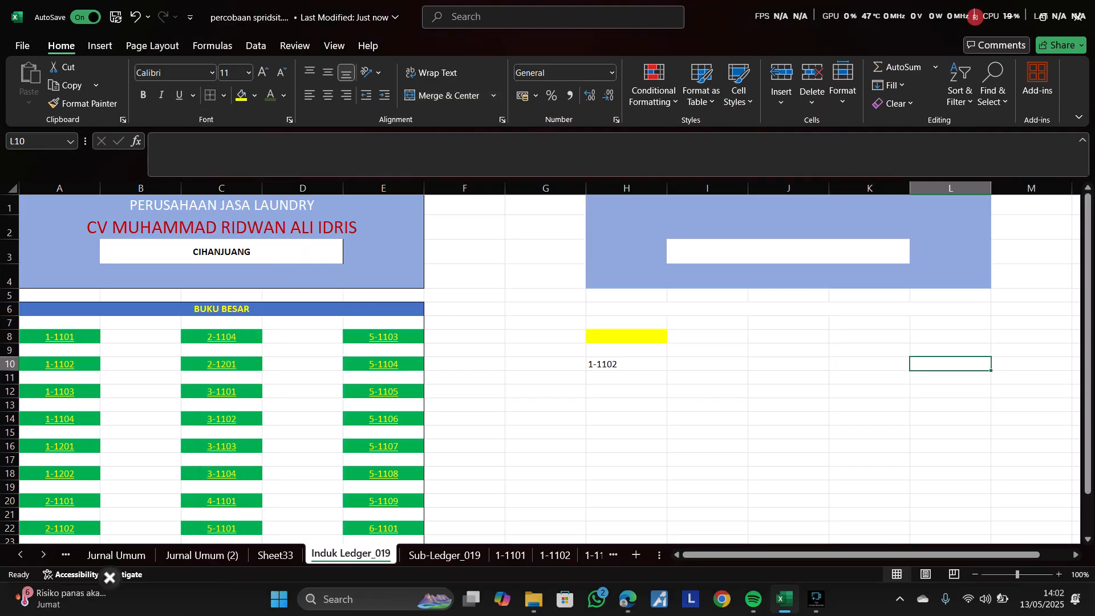
- Remove the fill colour from G1:L10 and delete the leftover 1-1102 code in H10
key(ctrl+shift+Home)
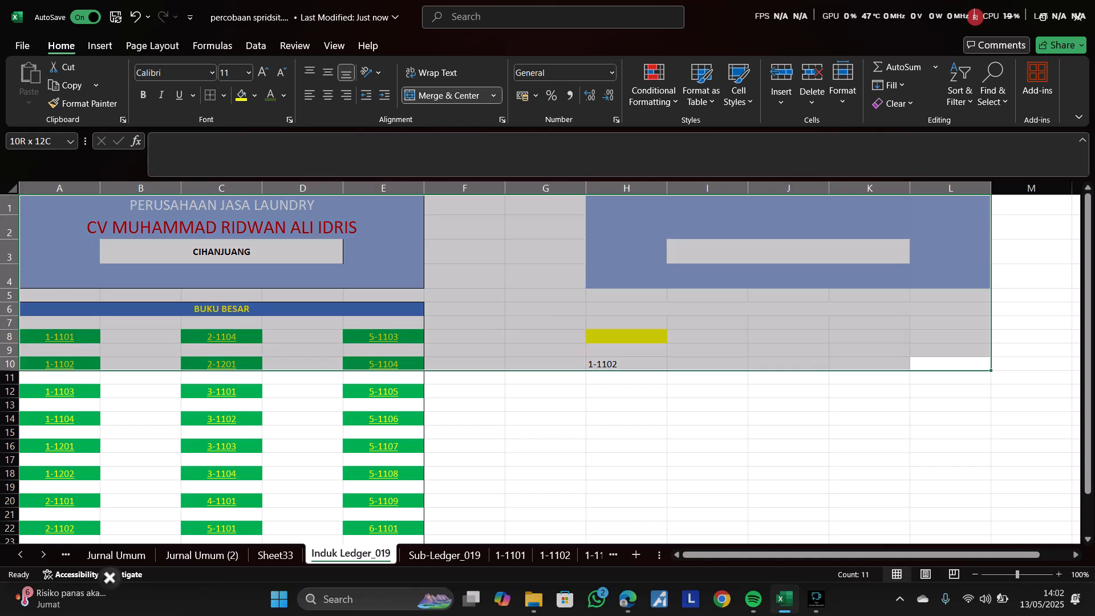
key(shift+Right)
key(shift+Right)
key(shift+Right)
key(shift+Right)
key(shift+Right)
key(shift+Right)
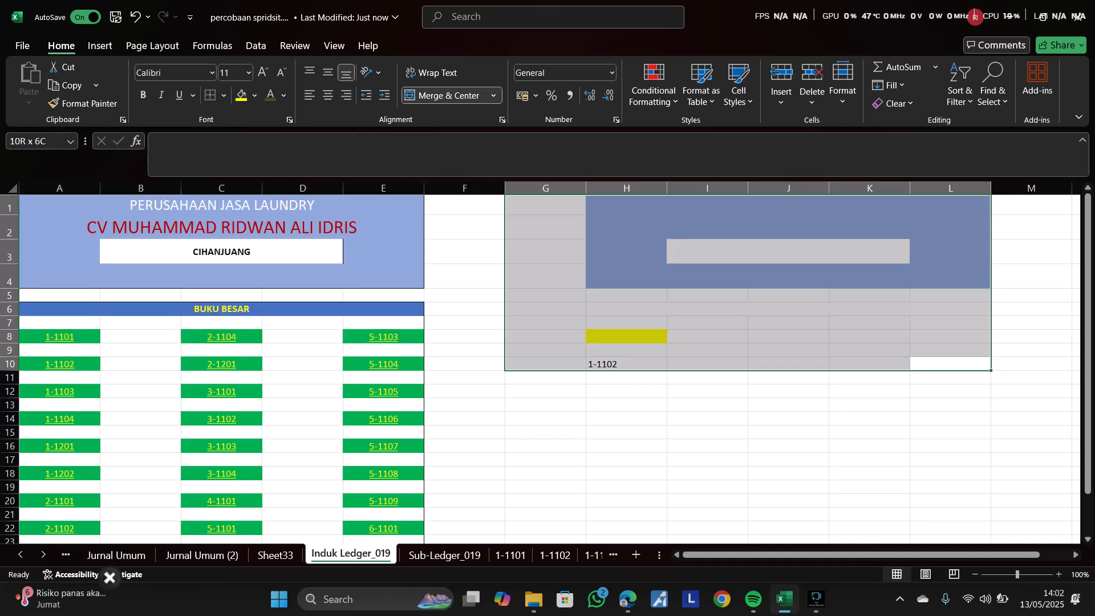
key(alt+h)
key(h)
key(n)
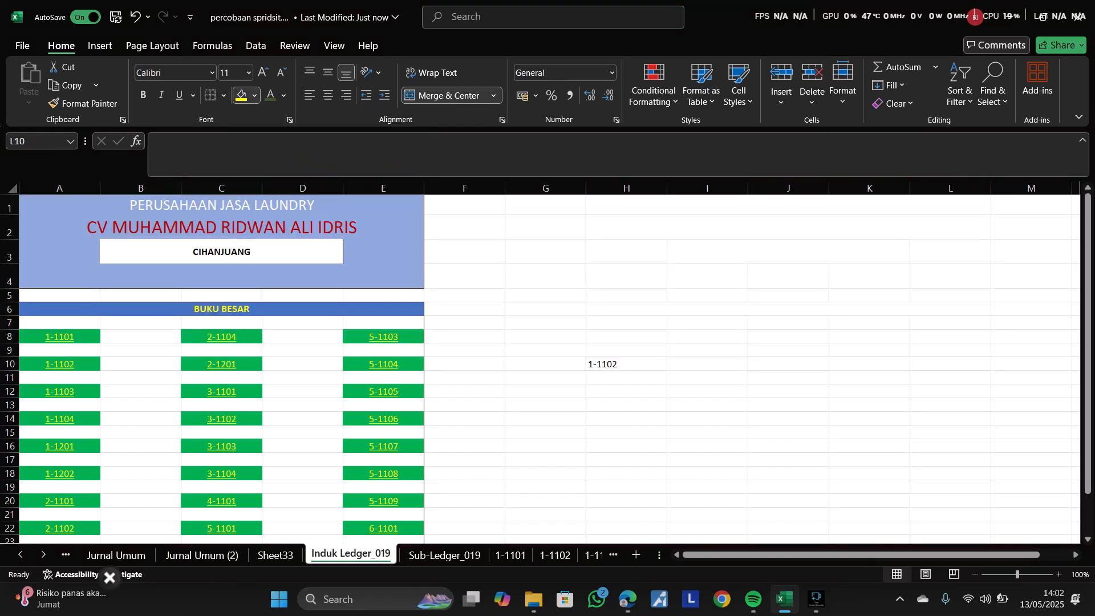
key(ctrl+Left)
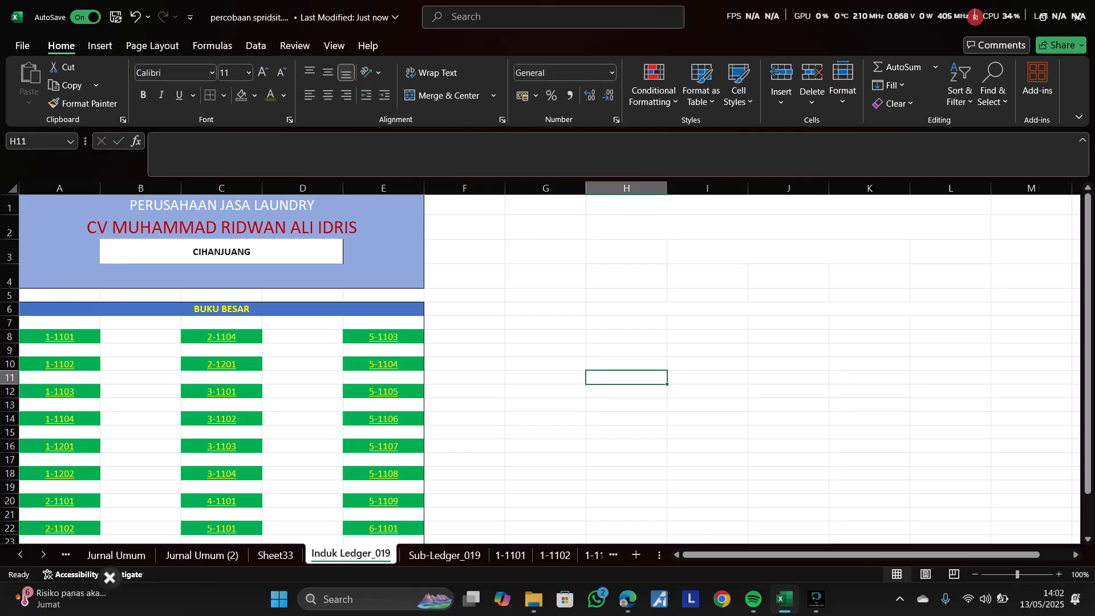
- Look over the 1-1101 transactions on Sheet33 and bring up the Jurnal Umum sheet
key(ctrl+Page_Up)
key(ctrl+Page_Up)
key(ctrl+Page_Down)
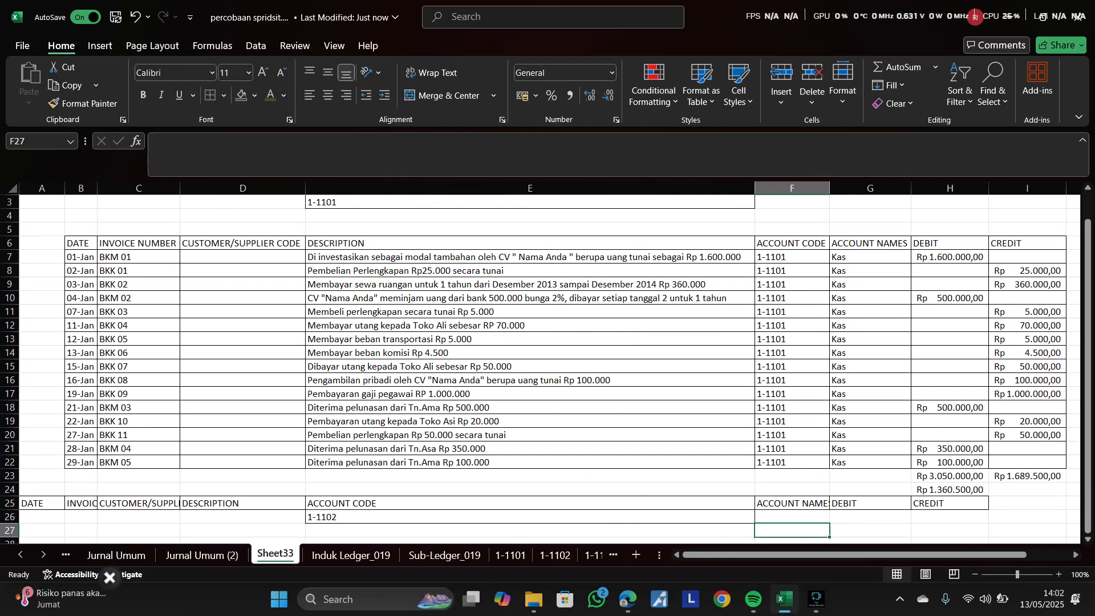
scroll(530, 368, up, 1)
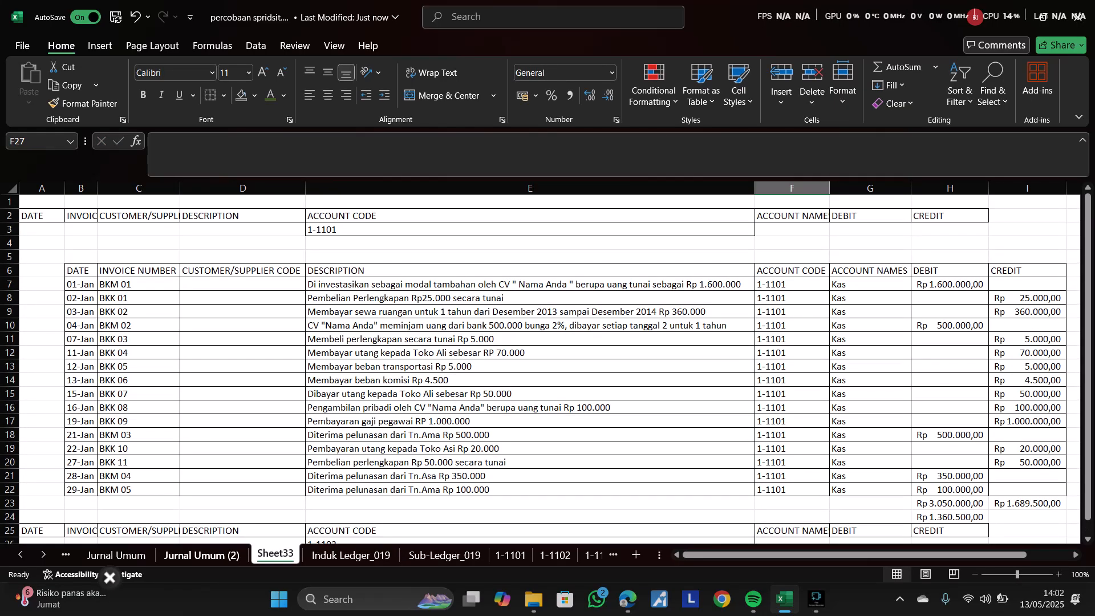
click(202, 555)
click(116, 555)
key(ctrl+Page_Up)
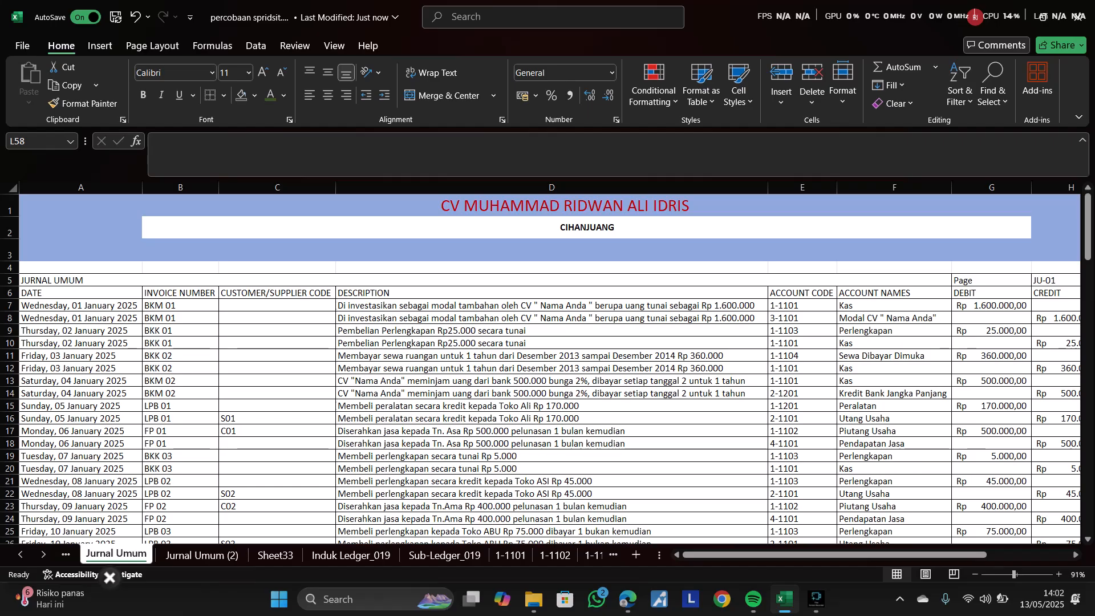
- Examine the first entries on the Jurnal Umum sheet, following the 3-1101 row from its date to its credit amount
click(80, 318)
click(81, 306)
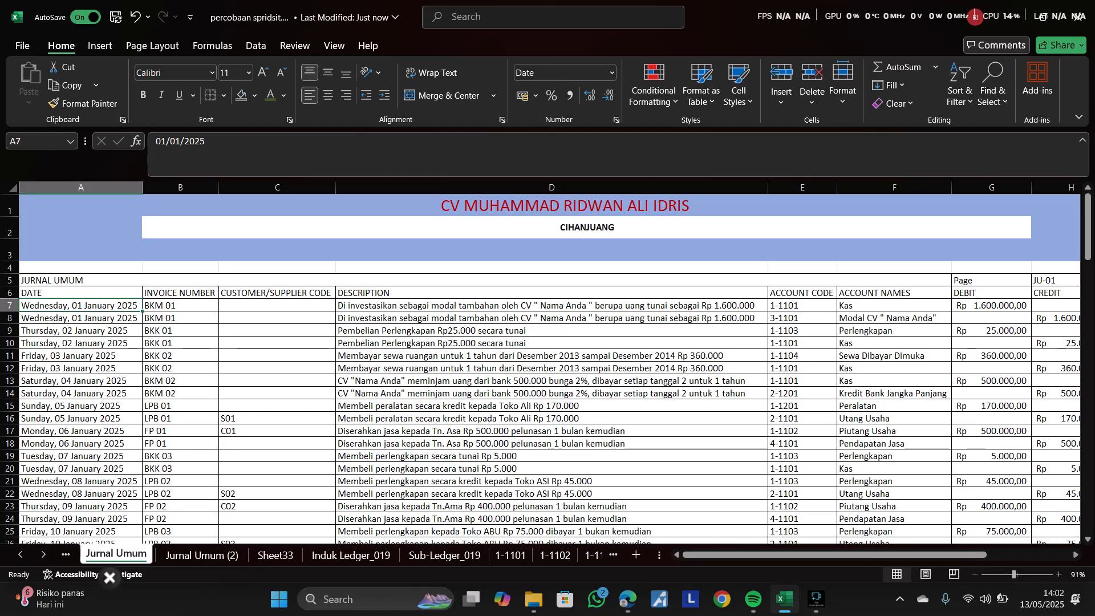
key(Right)
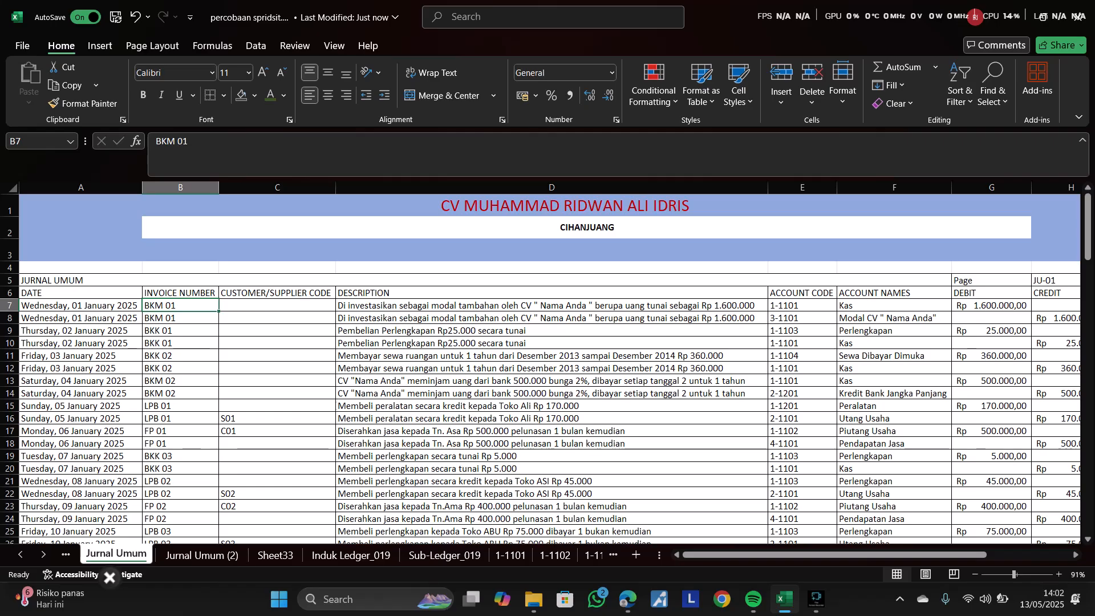
key(Left)
key(shift+Down)
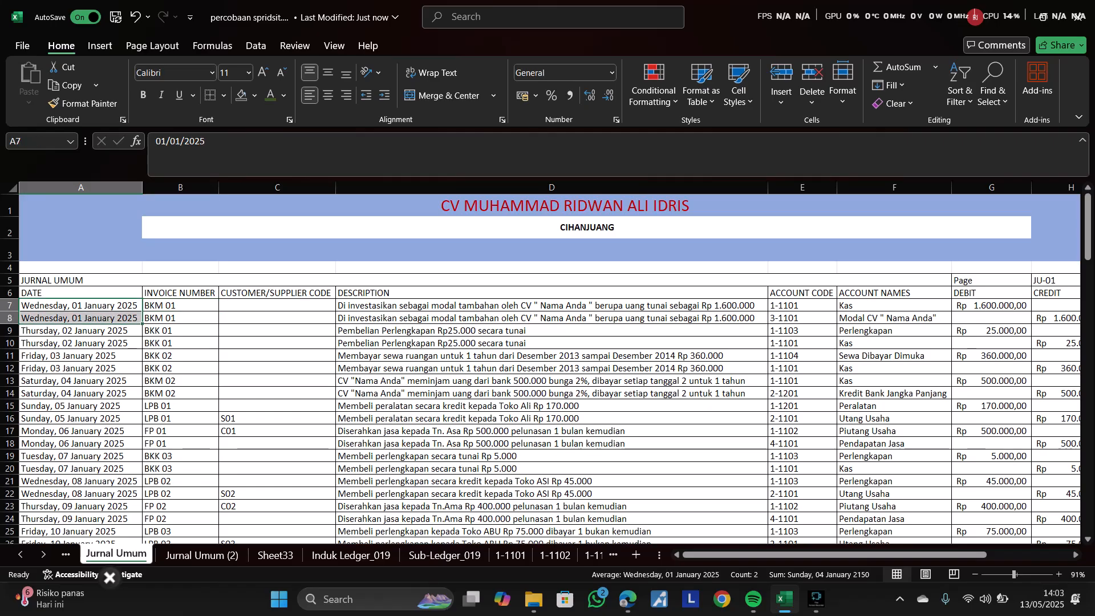
key(Down)
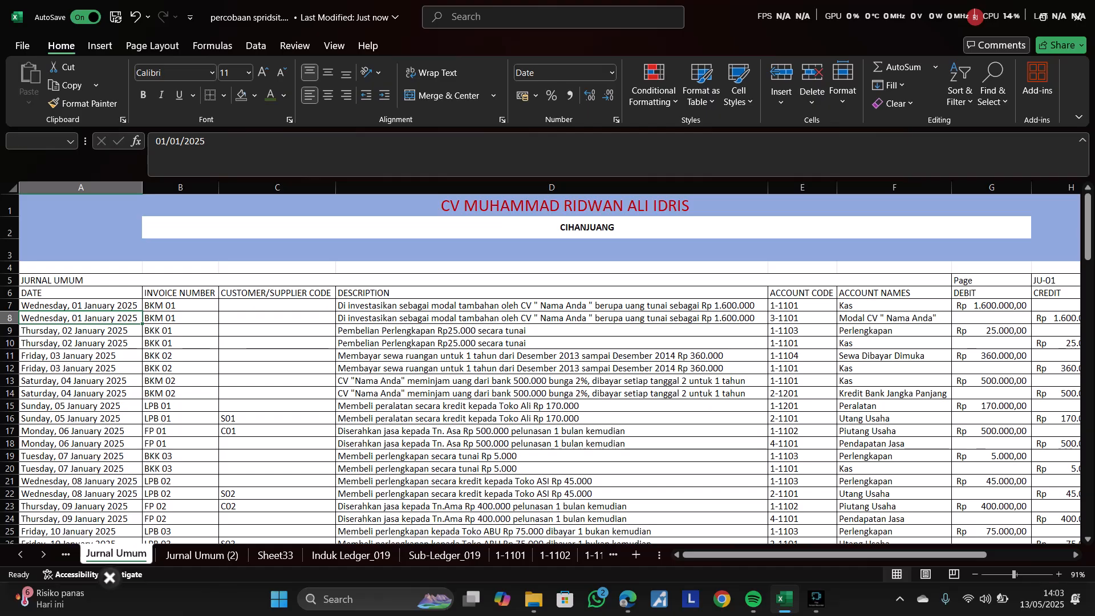
key(Up)
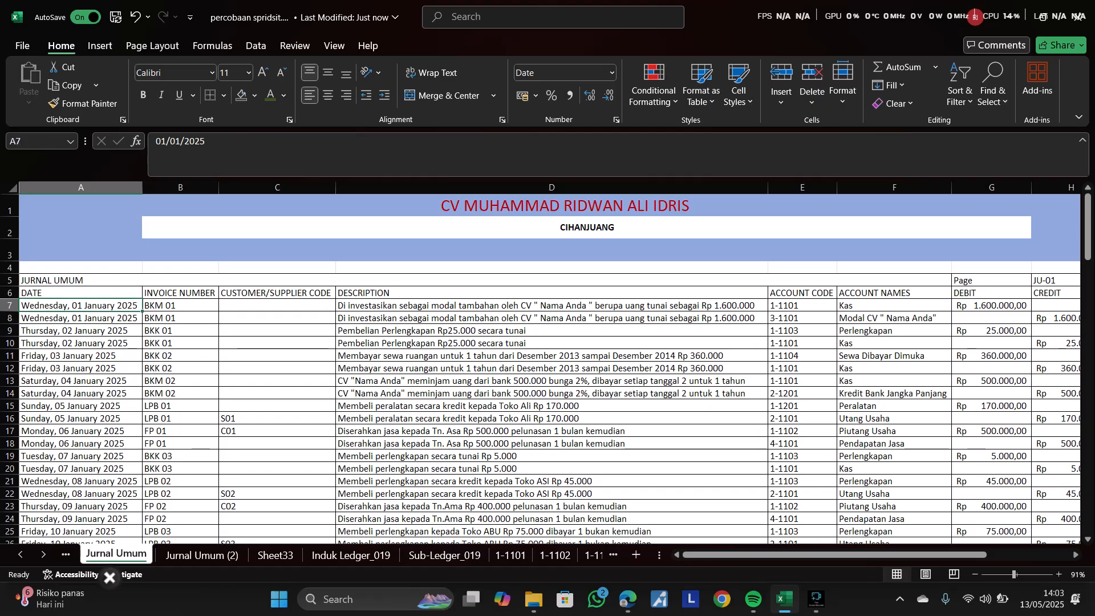
key(Down)
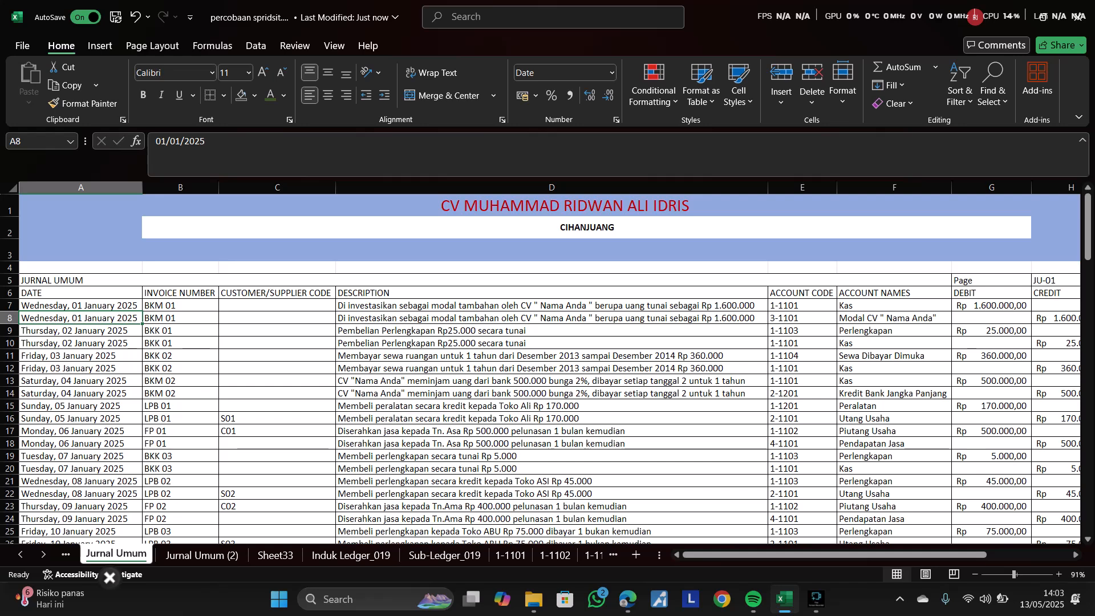
drag(80, 318, 878, 318)
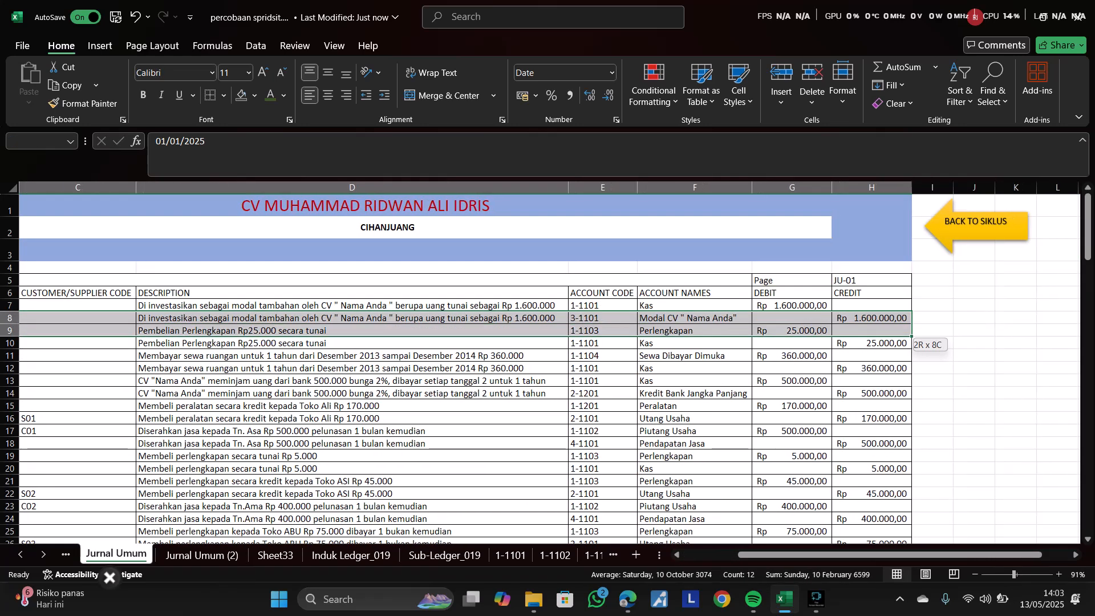
click(694, 469)
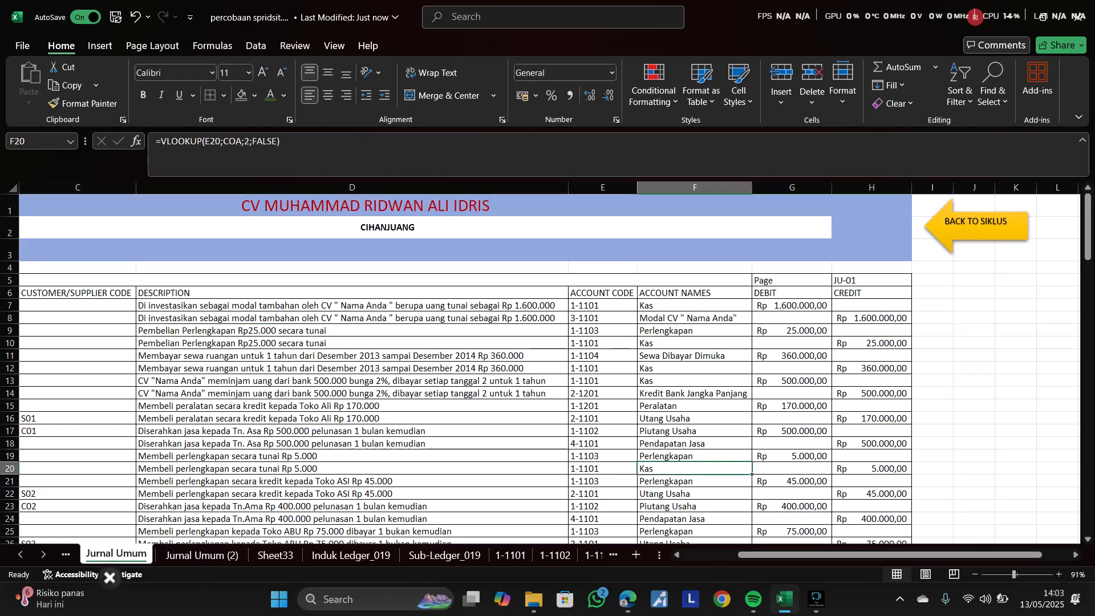
- Go through the account sheets to the 3-1101 ledger sheet
key(ctrl+Page_Down)
key(ctrl+Page_Down)
key(ctrl+Page_Down)
key(ctrl+Page_Down)
key(ctrl+Page_Down)
key(ctrl+Page_Down)
key(ctrl+Page_Down)
key(ctrl+Page_Down)
key(ctrl+Page_Down)
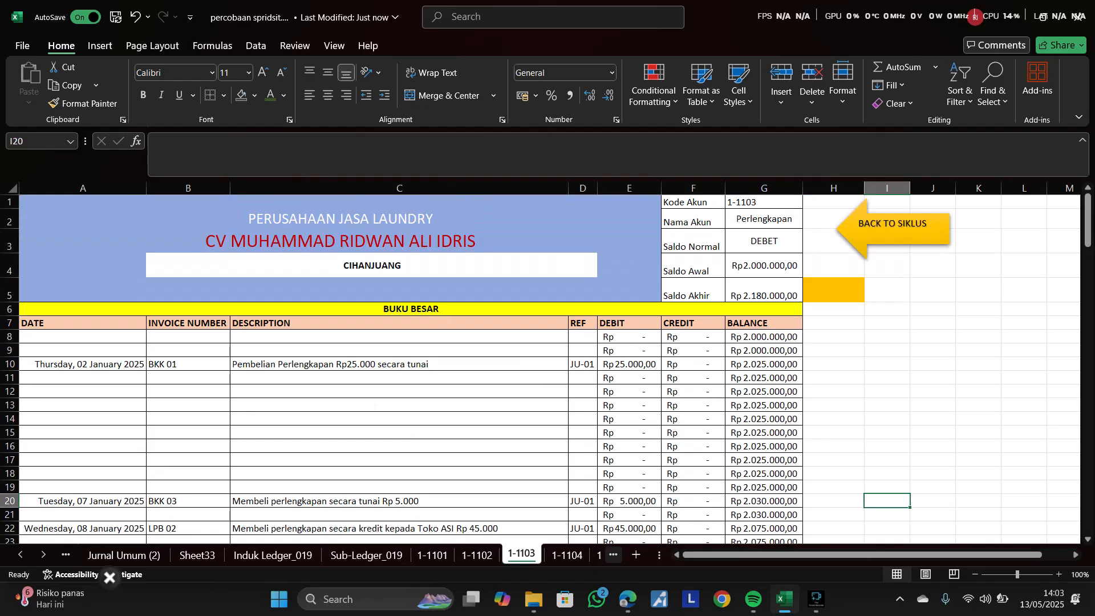
key(ctrl+Page_Down)
key(ctrl+Page_Down)
key(ctrl+Page_Down)
key(ctrl+Page_Down)
key(ctrl+Page_Down)
key(ctrl+Page_Down)
key(ctrl+Page_Down)
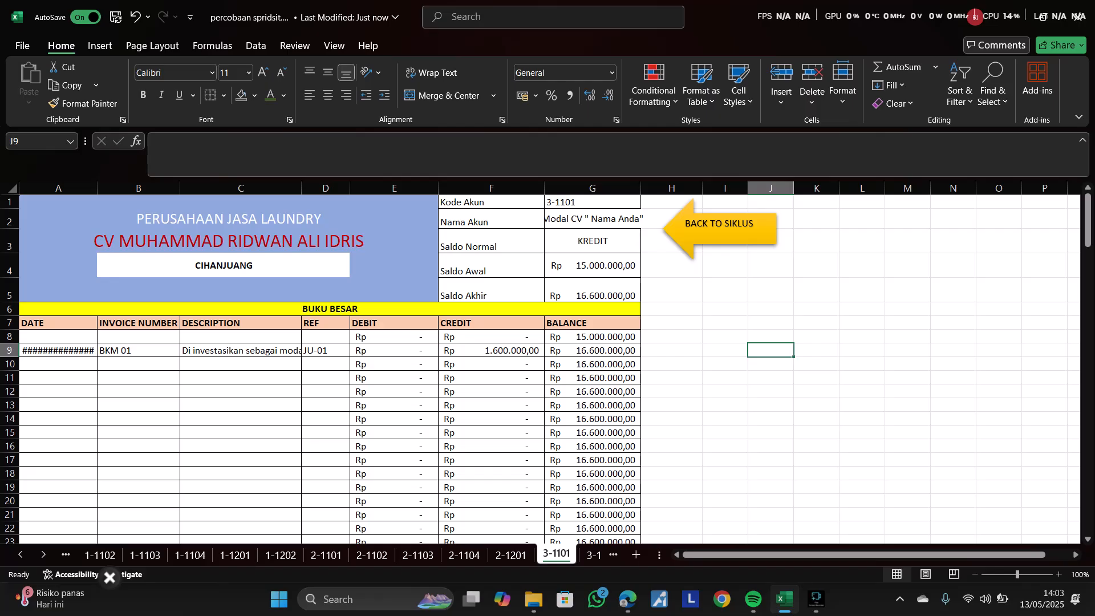
- AutoFit the width of all columns on the 3-1101 sheet
key(ctrl+a)
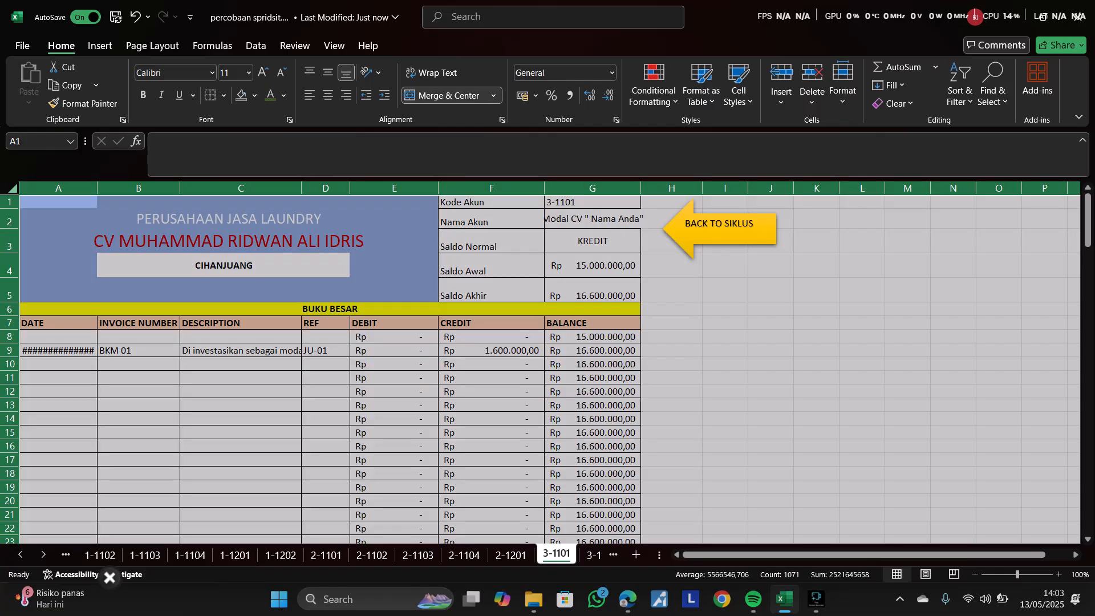
key(alt+h)
key(o)
key(i)
- Examine the BKM 01 entry in row 9 of the 3-1101 ledger, from its date and description to its reference and credit
key(Down)
key(Down)
key(Down)
key(Down)
key(Down)
key(Down)
key(Down)
key(Down)
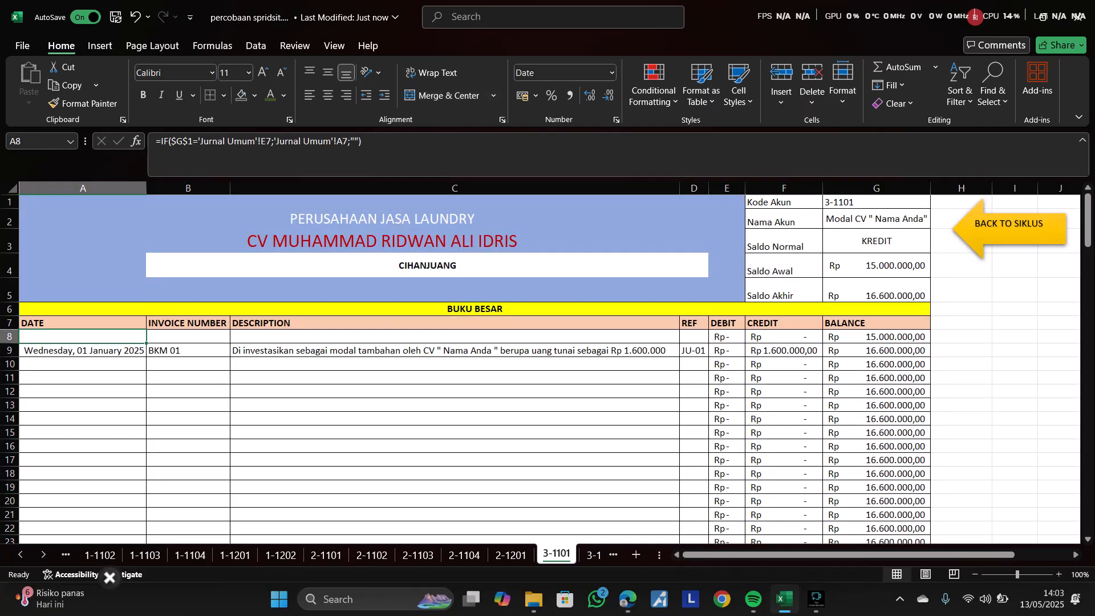
key(shift+Right)
key(shift+Right)
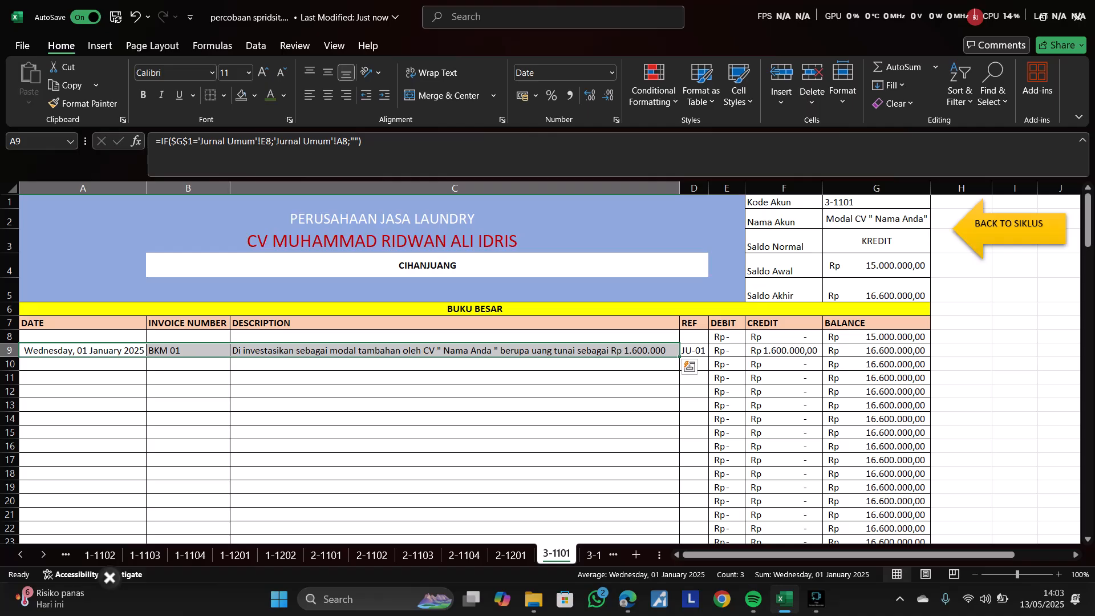
click(783, 350)
mouse_move(782, 344)
mouse_down()
mouse_move(695, 339)
mouse_move(783, 347)
mouse_up()
click(644, 391)
drag(694, 350, 782, 349)
click(1014, 391)
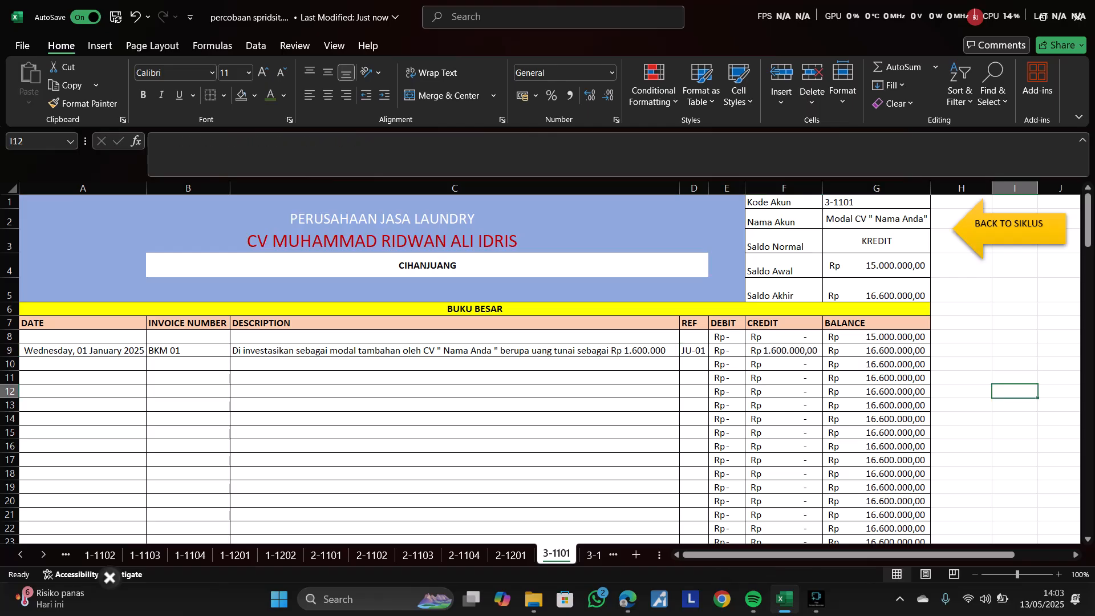
- Return to the Jurnal Umum sheet by choosing it from the workbook's full sheet list
right_click(66, 554)
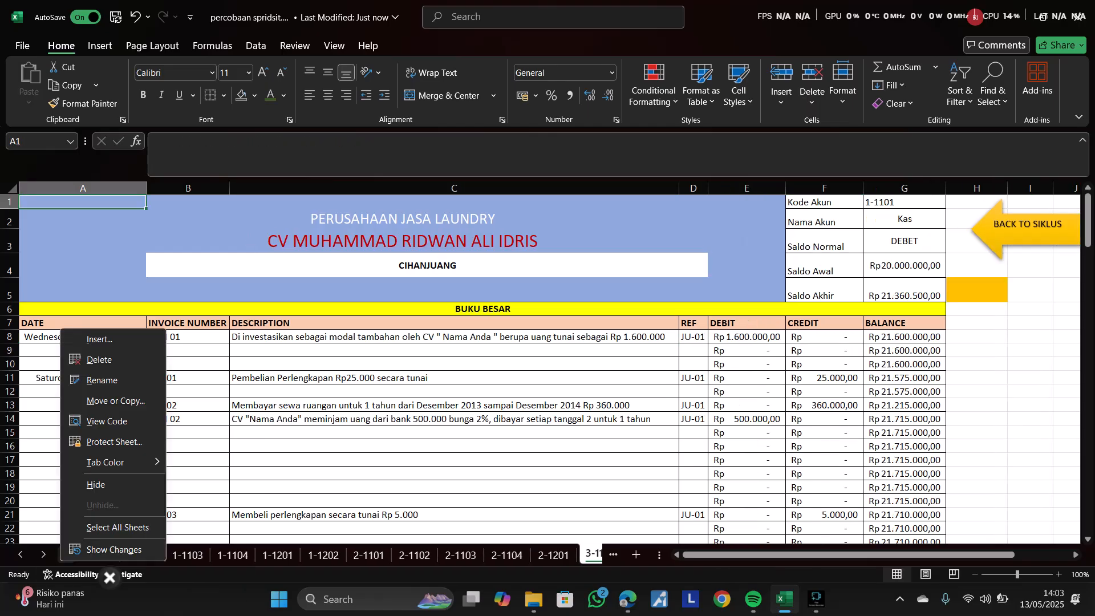
right_click(44, 555)
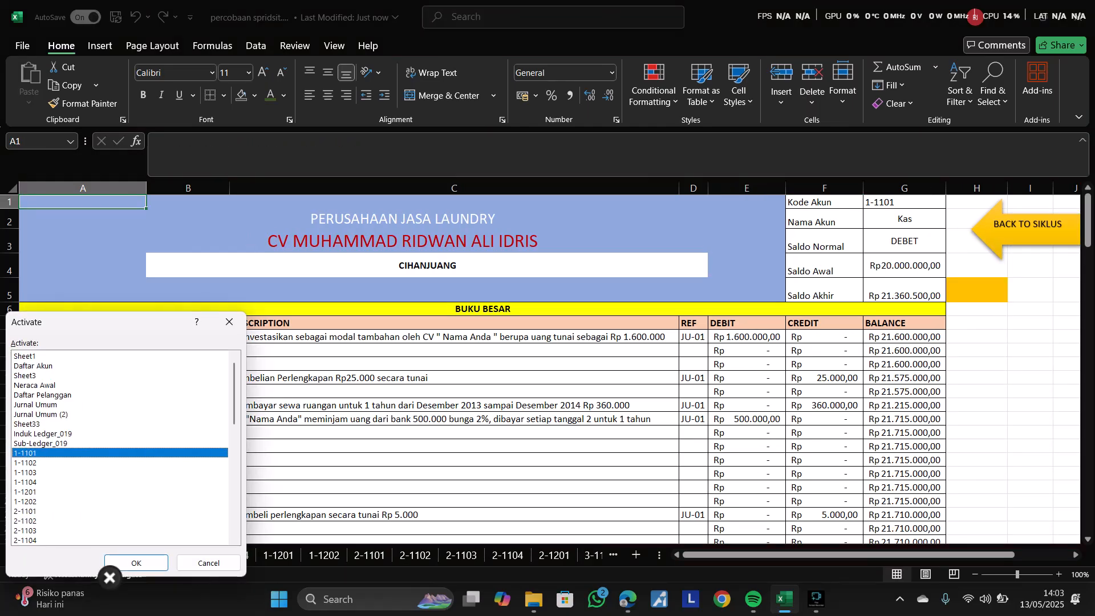
click(43, 385)
click(43, 394)
click(43, 375)
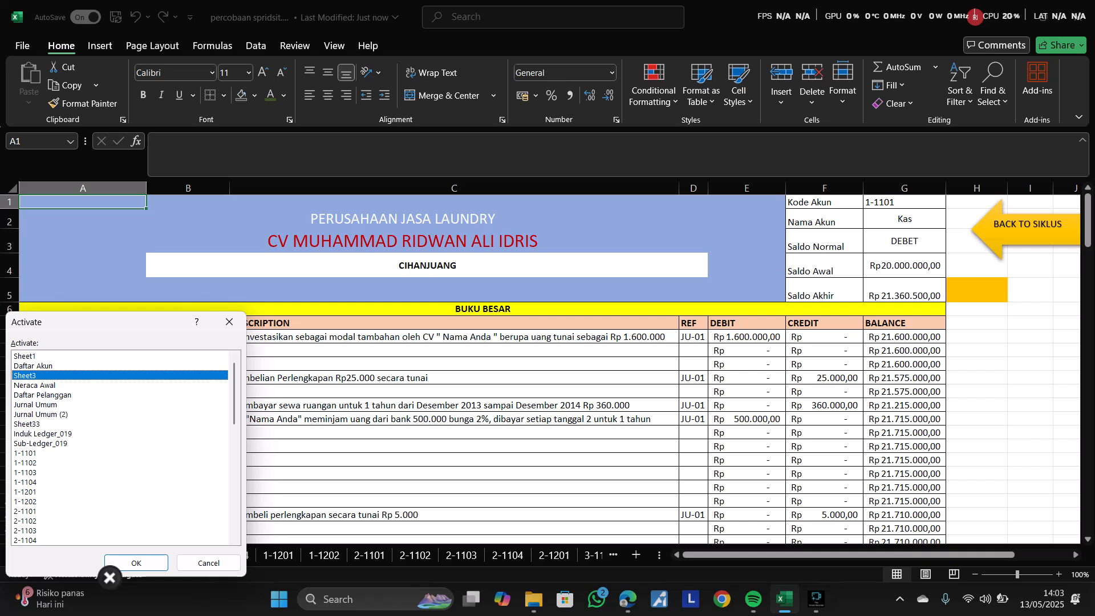
click(35, 405)
click(136, 563)
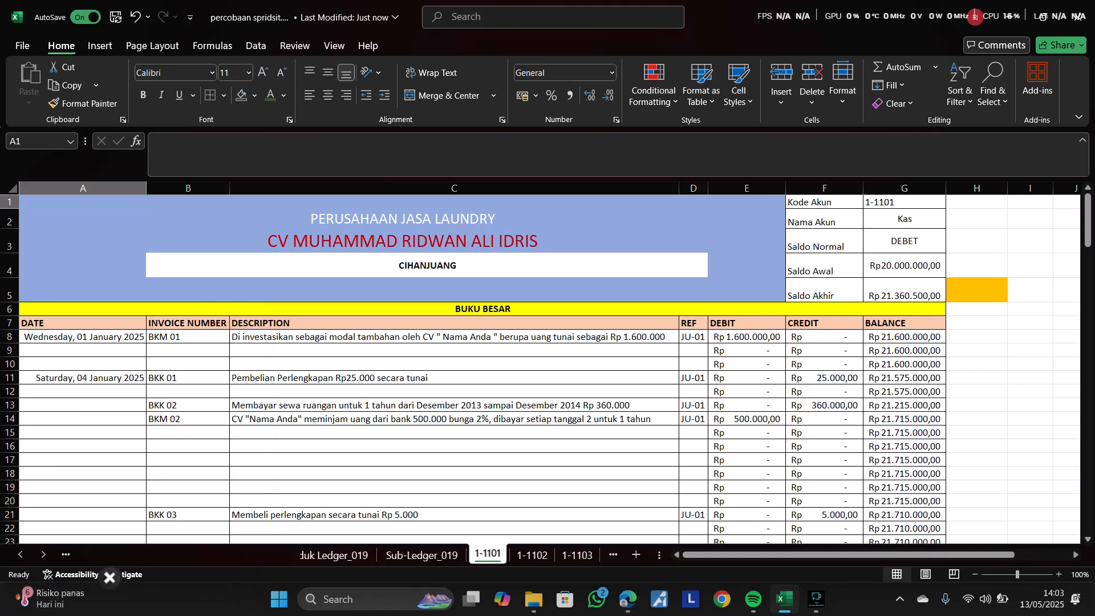
- Examine the paired Jurnal Umum rows that share a description and invoice number, including rows 7–8 and 11–12
drag(351, 306, 352, 317)
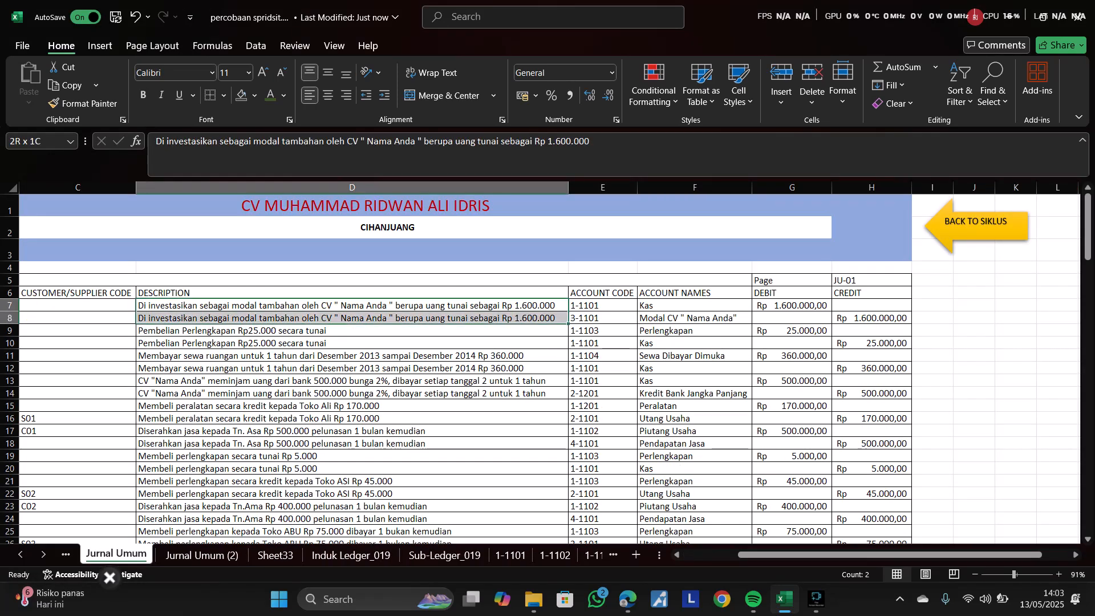
click(272, 354)
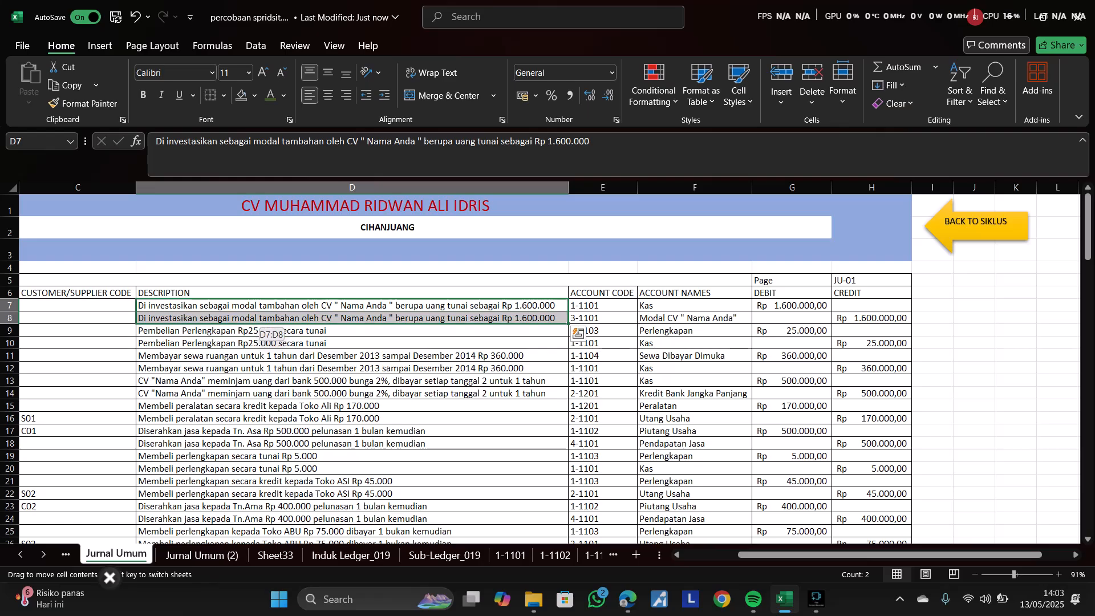
drag(233, 330, 232, 367)
scroll(251, 376, left, 5)
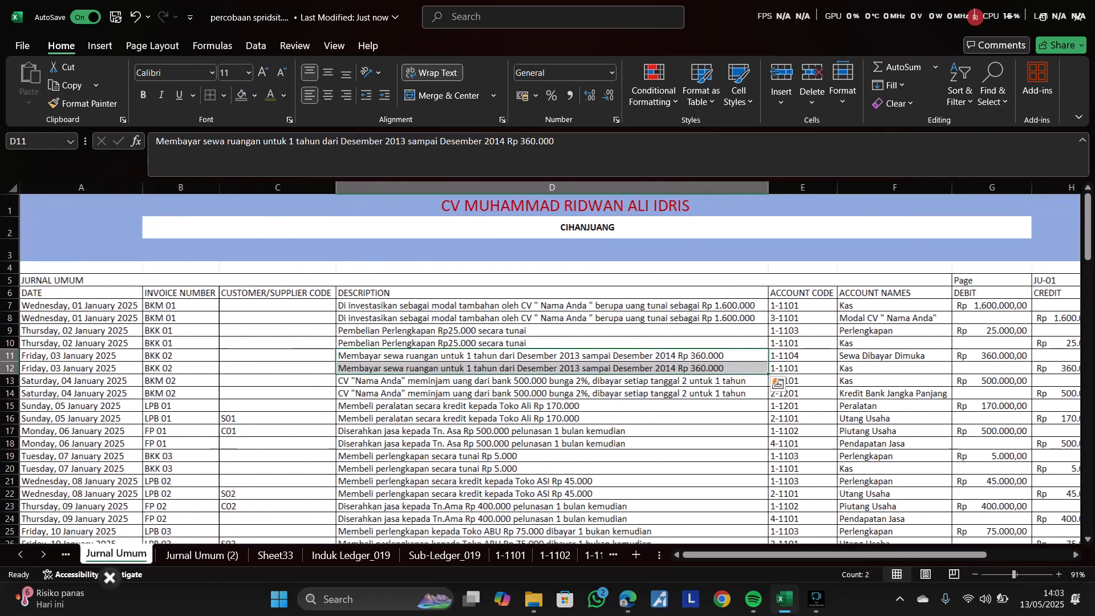
click(277, 393)
drag(179, 305, 180, 318)
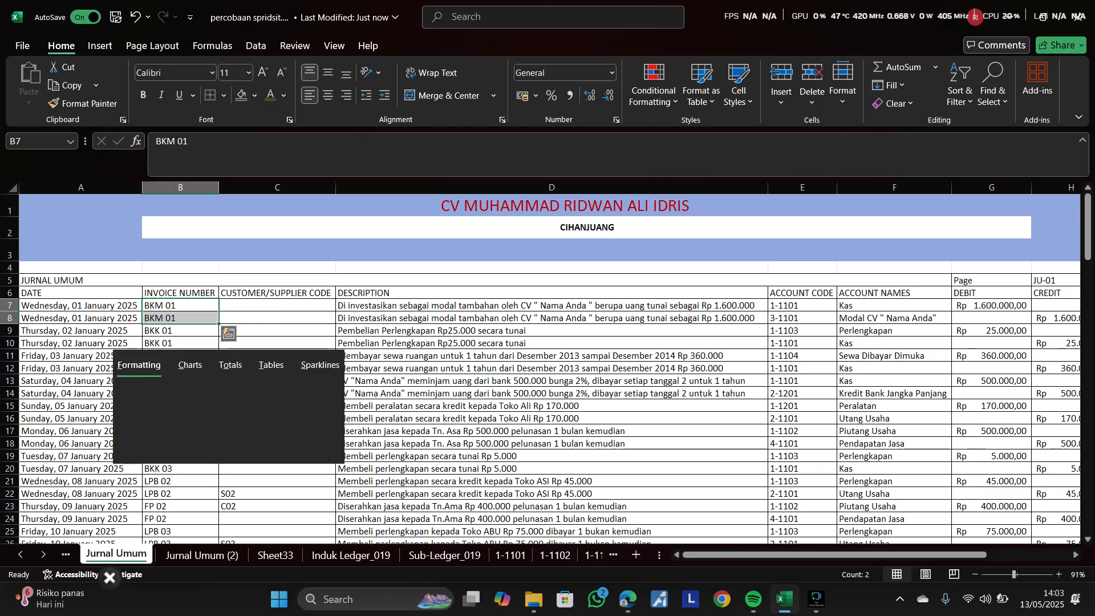
click(277, 331)
- Examine the Jurnal Umum entries across their account code, account name, debit and credit columns
scroll(277, 331, right, 4)
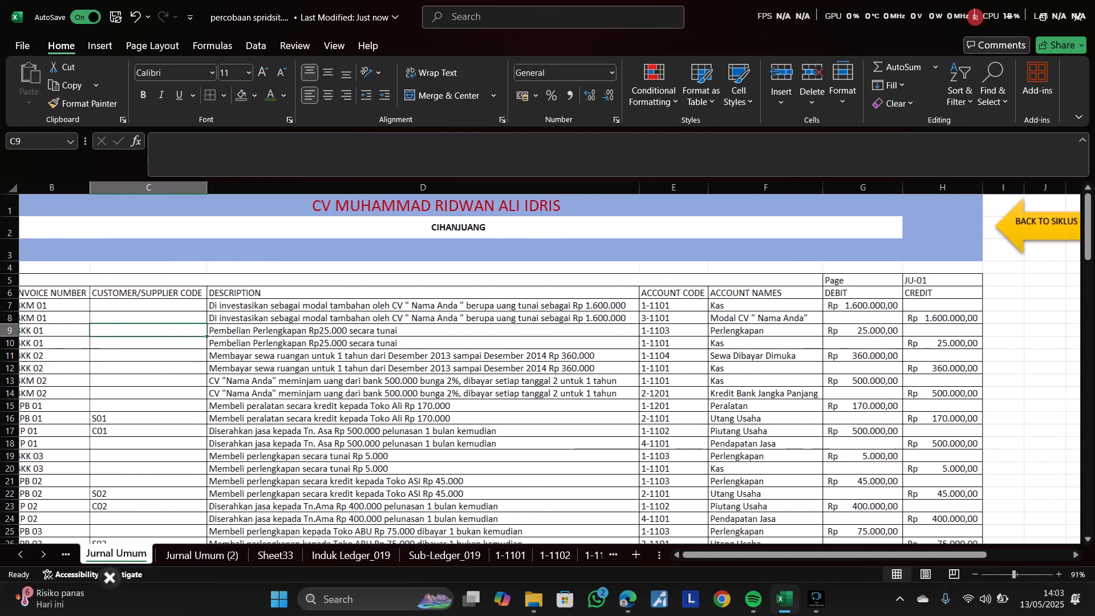
scroll(277, 330, right, 2)
click(644, 318)
click(606, 305)
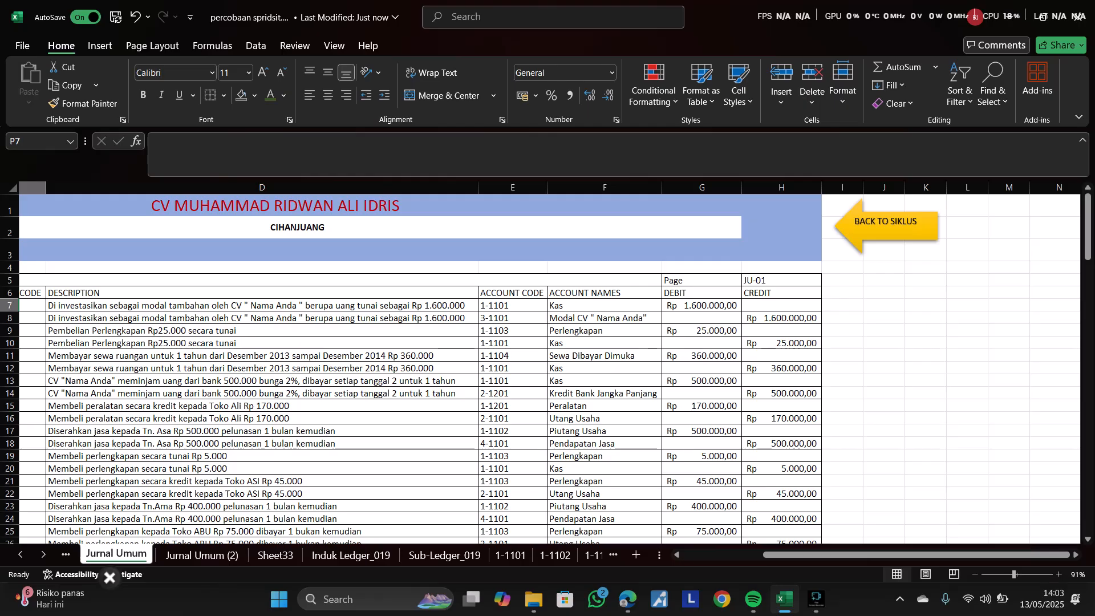
click(843, 305)
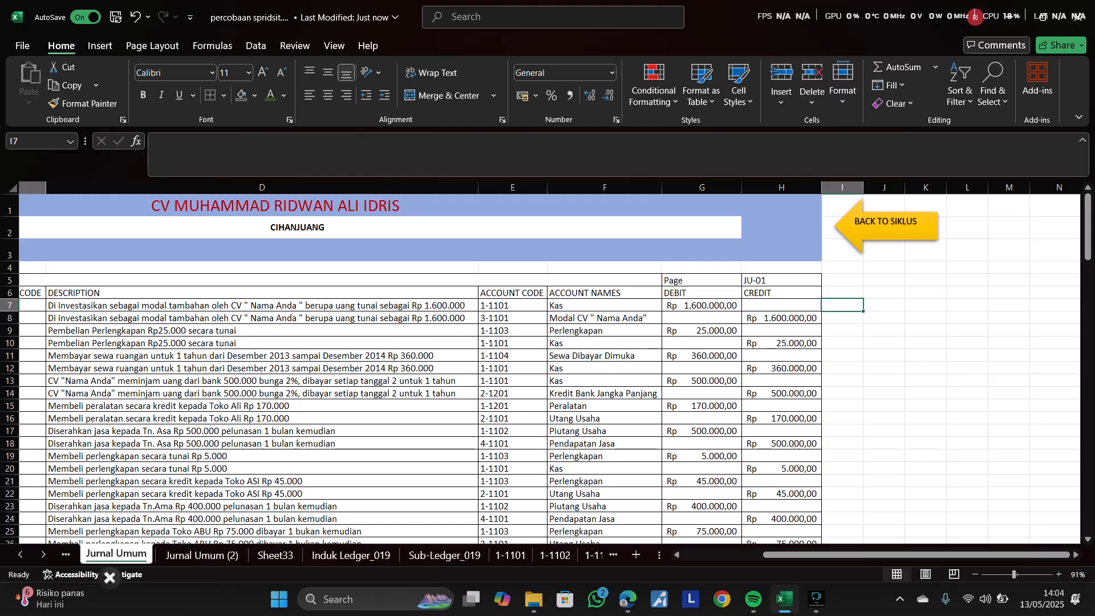
drag(912, 554, 830, 554)
click(616, 343)
scroll(616, 343, right, 2)
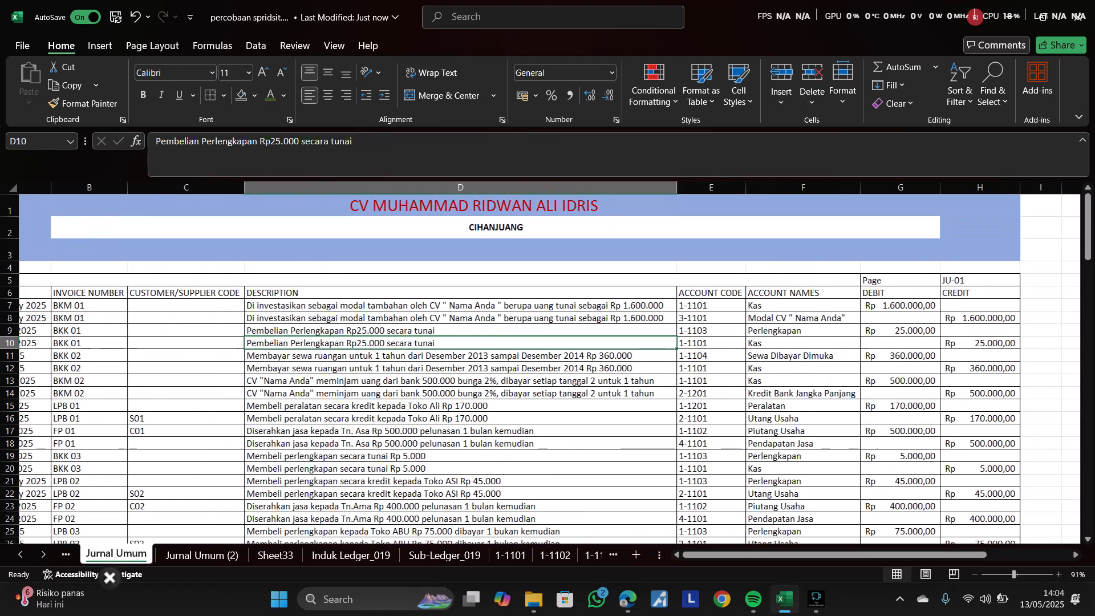
scroll(547, 365, right, 2)
click(878, 226)
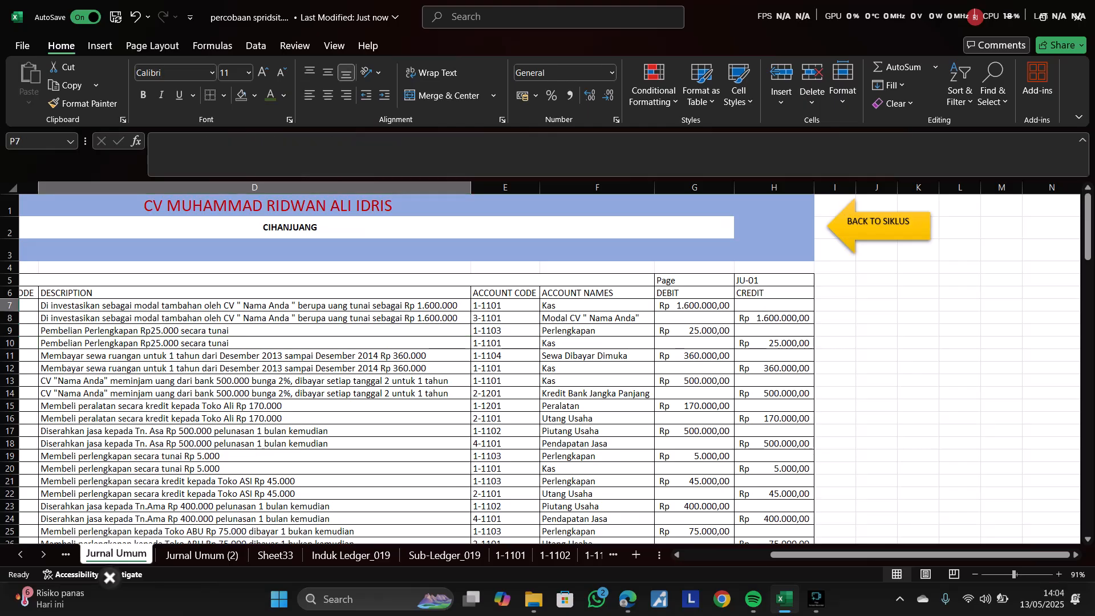
drag(907, 554, 873, 554)
click(552, 419)
scroll(552, 419, right, 3)
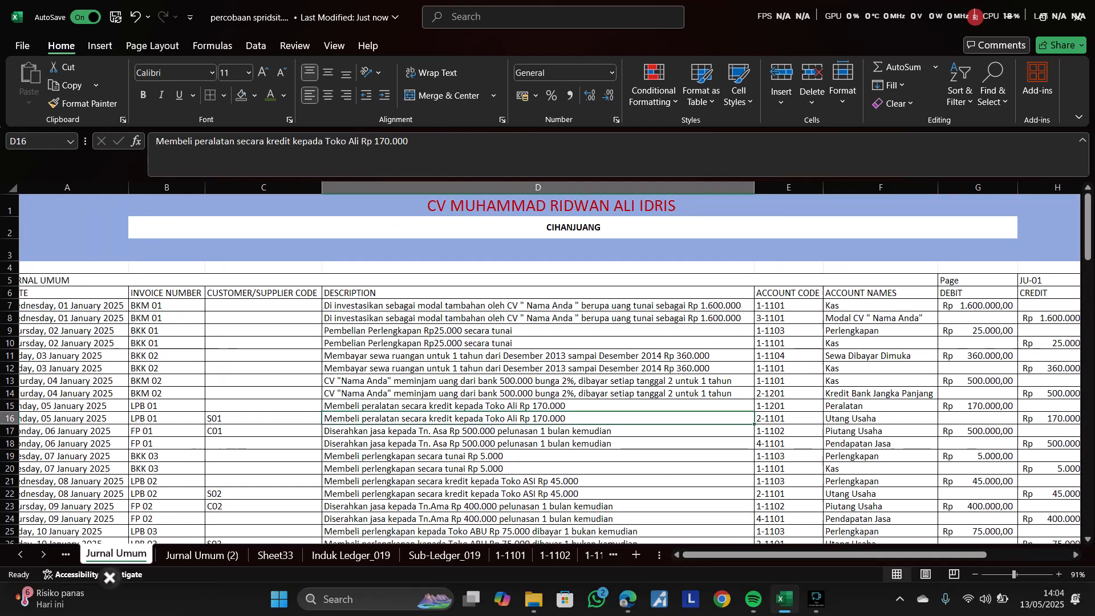
scroll(581, 388, right, 1)
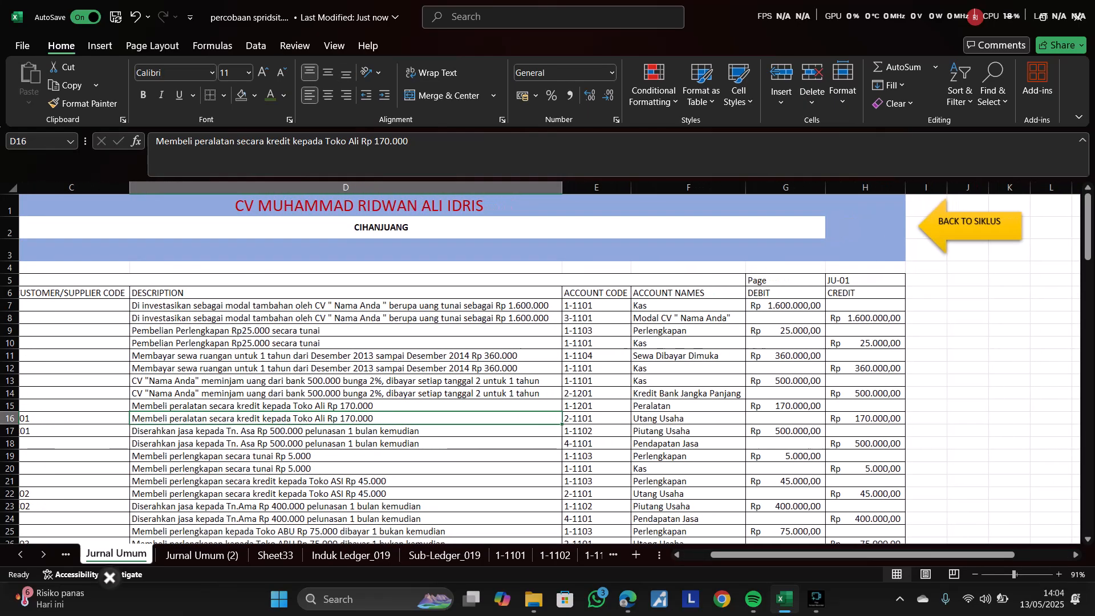
- Examine the account code and account name lookup formulas for rows 7 and 8, ending at the row 8 credit amount
click(567, 333)
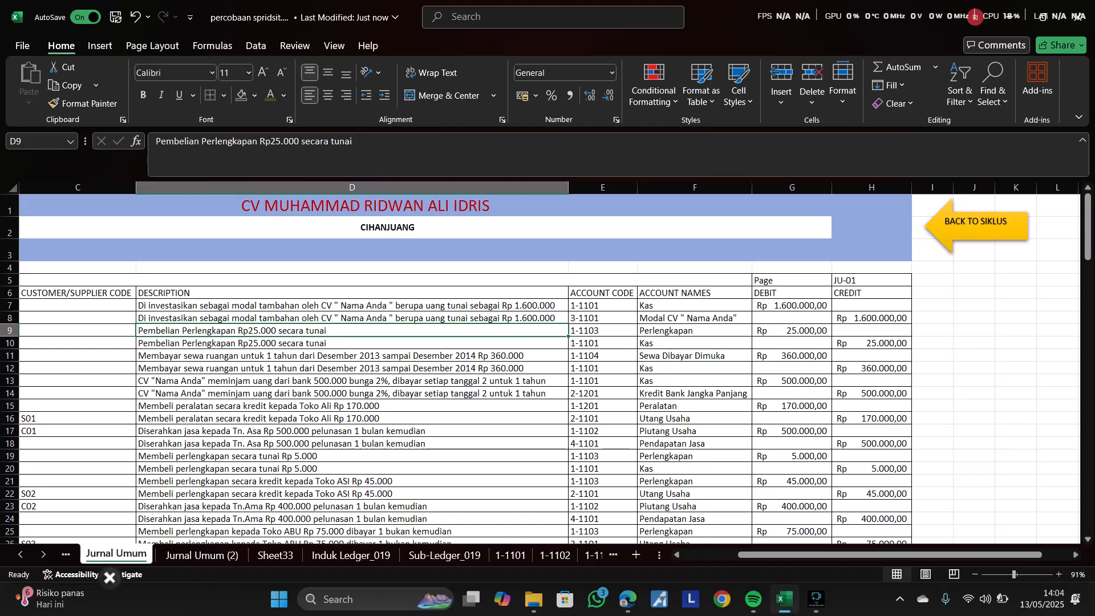
click(352, 267)
click(602, 306)
click(695, 306)
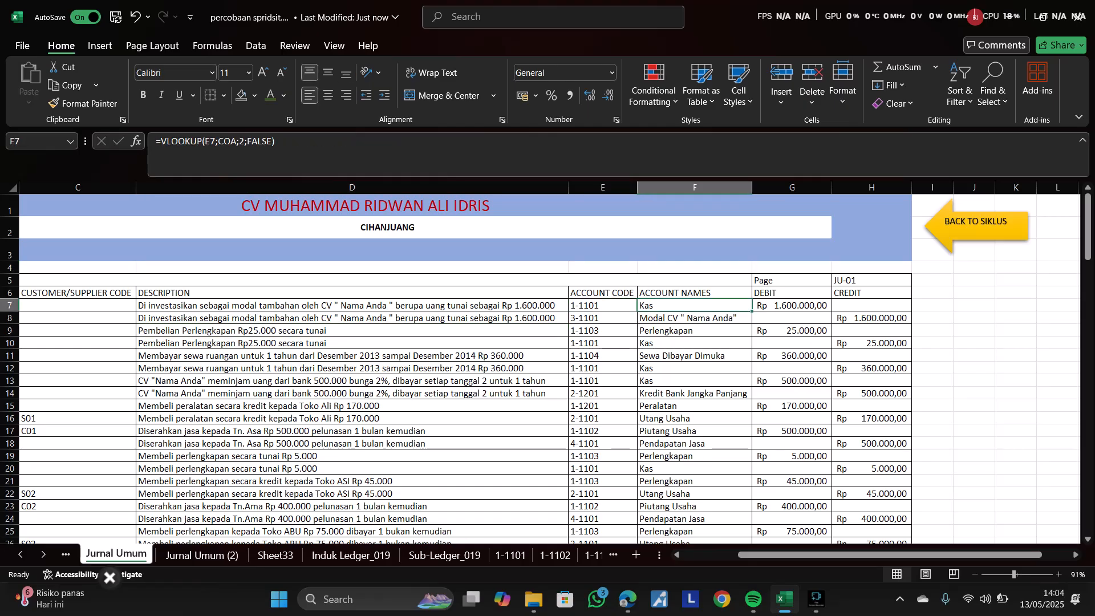
click(695, 318)
click(695, 306)
click(695, 318)
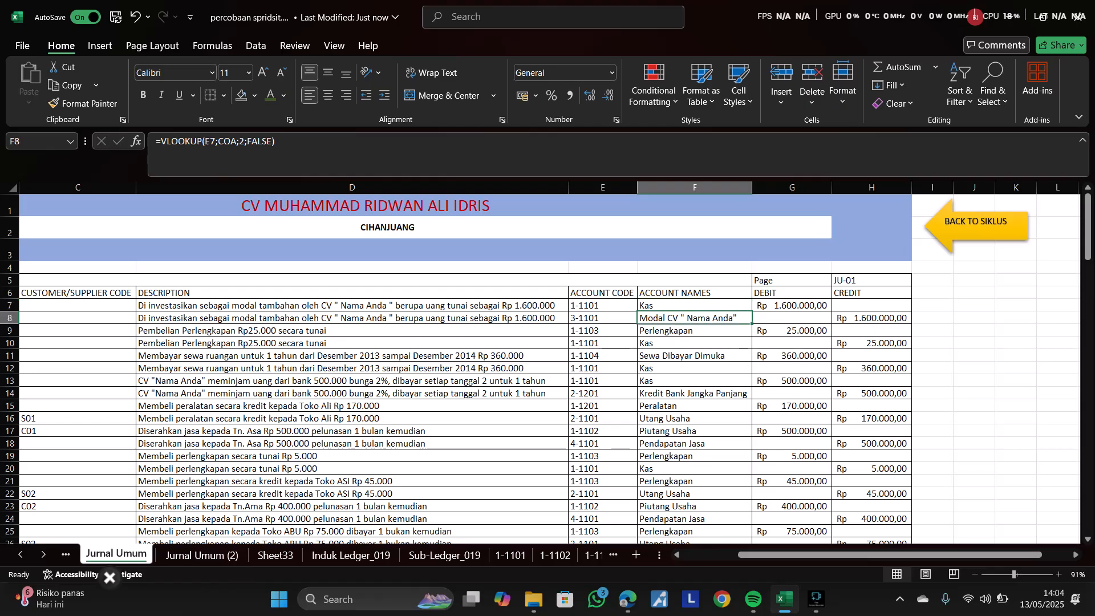
click(872, 318)
- Follow the BKM 01 entries in rows 7 and 8 from date and invoice number across to the debit and credit columns
scroll(546, 362, left, 4)
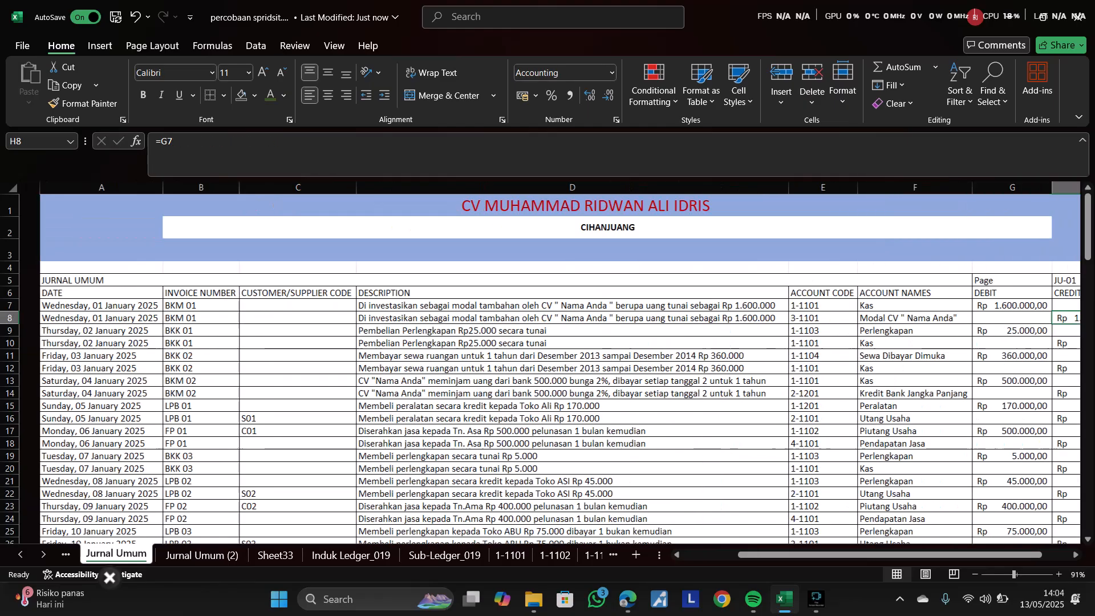
key(Home)
key(Right)
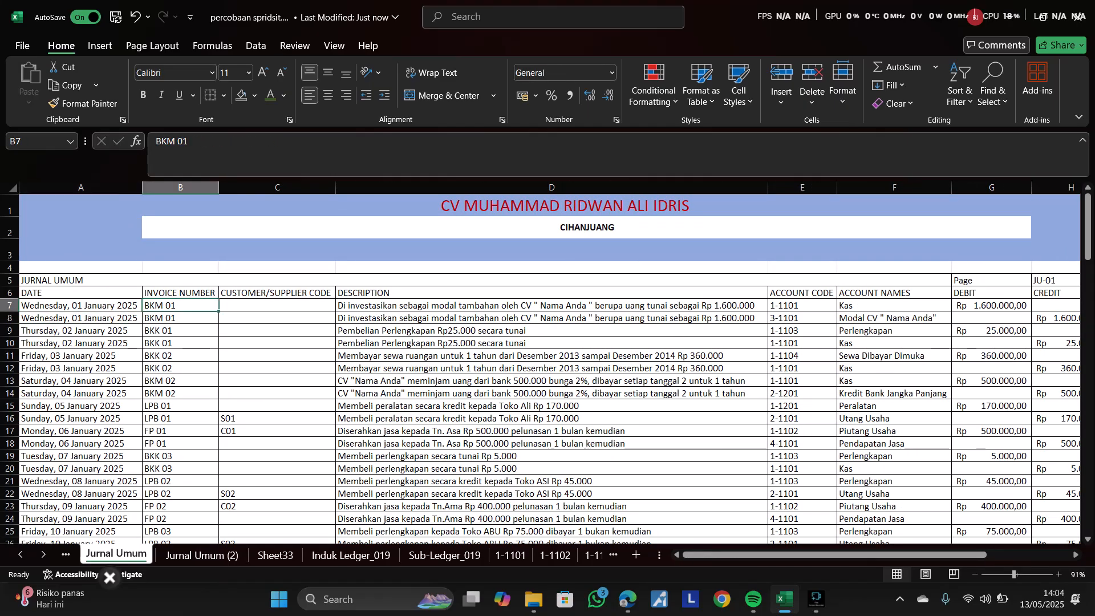
key(Right)
key(Home)
key(Up)
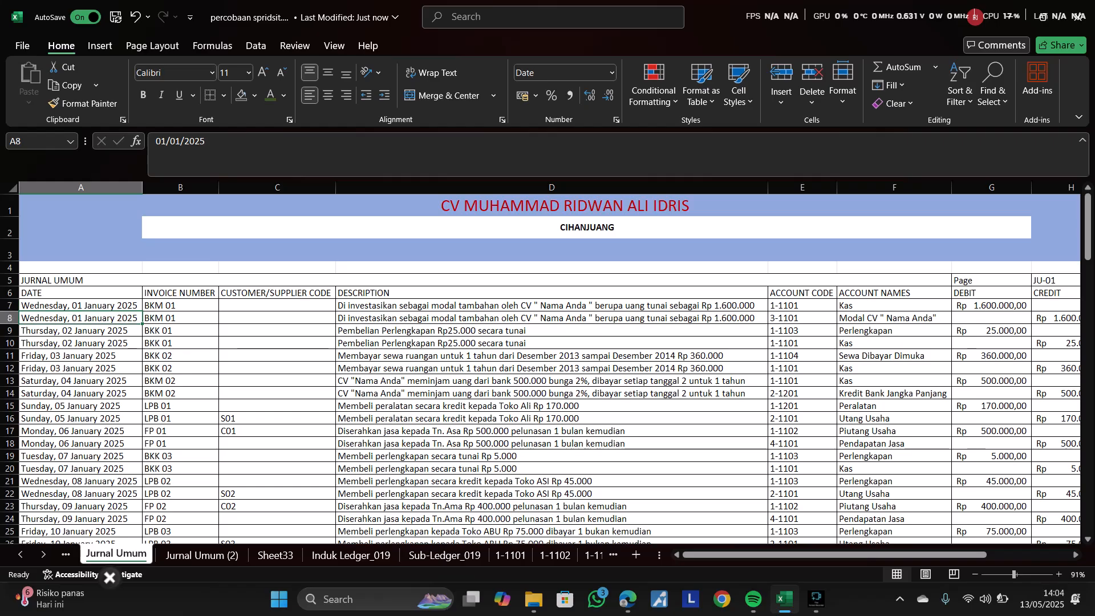
key(Right)
key(Down)
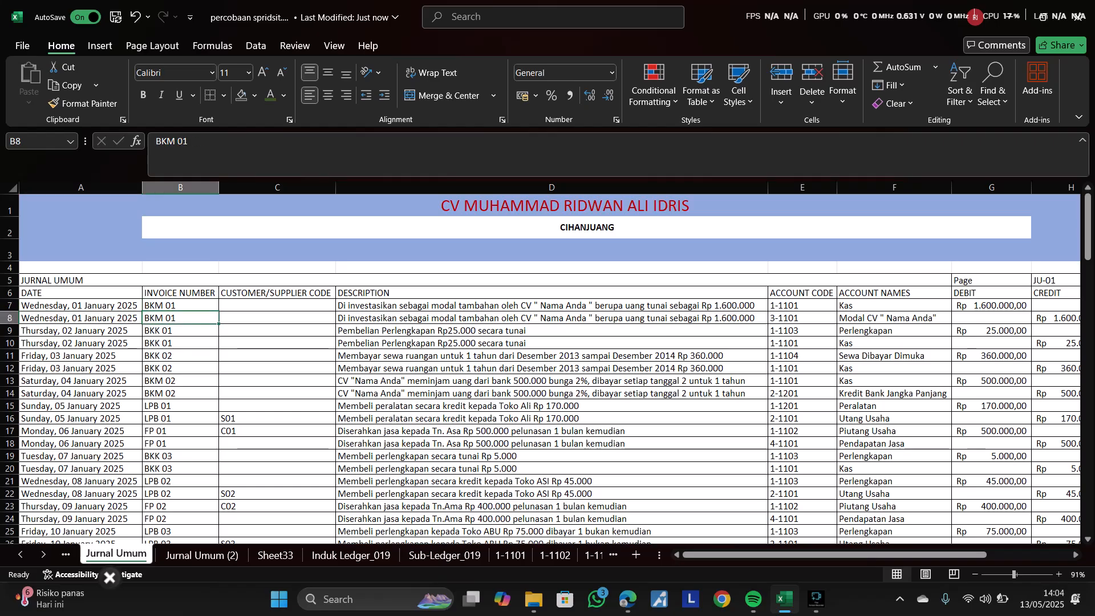
key(Right)
key(Right)
scroll(549, 365, right, 2)
click(894, 305)
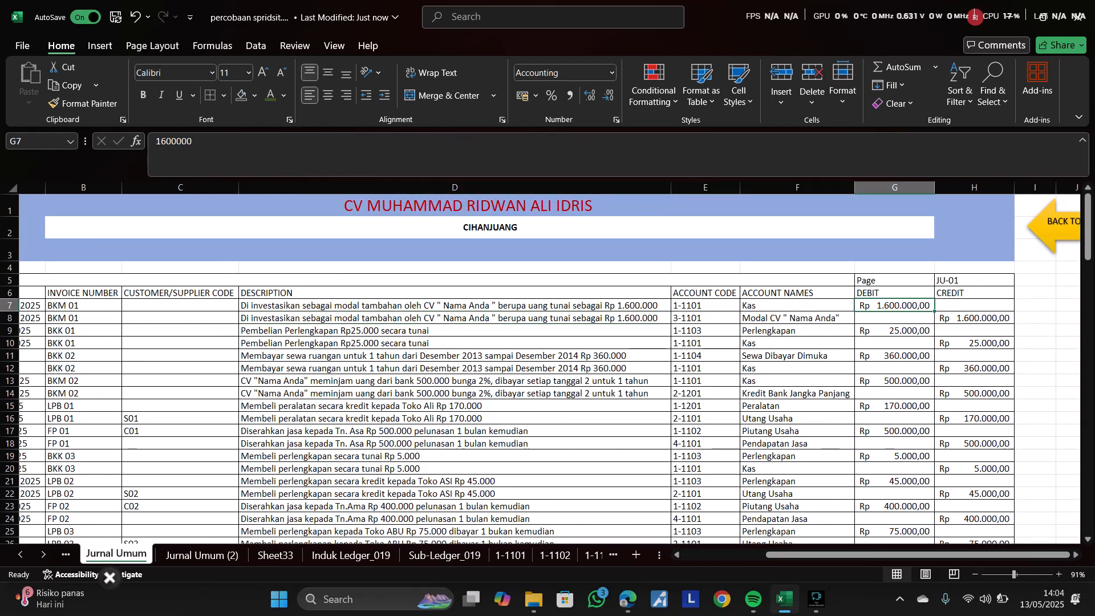
click(974, 305)
scroll(549, 365, right, 3)
scroll(549, 365, left, 5)
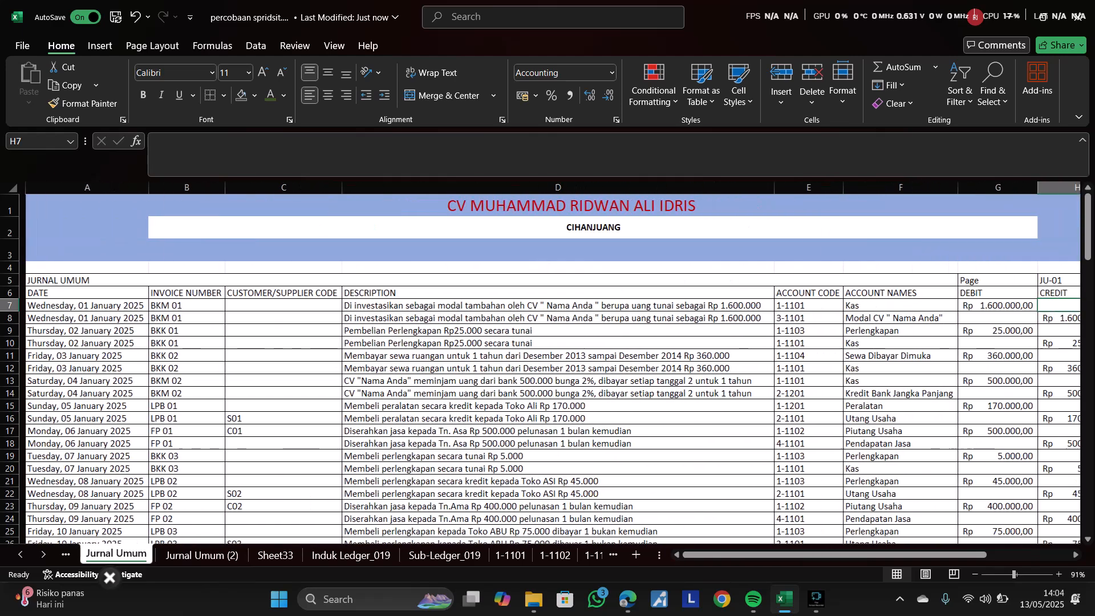
- Demonstrate the account code dropdown in E7 by choosing 1-1200, and set the code back to 1-1101
click(551, 540)
drag(552, 541, 551, 509)
click(803, 296)
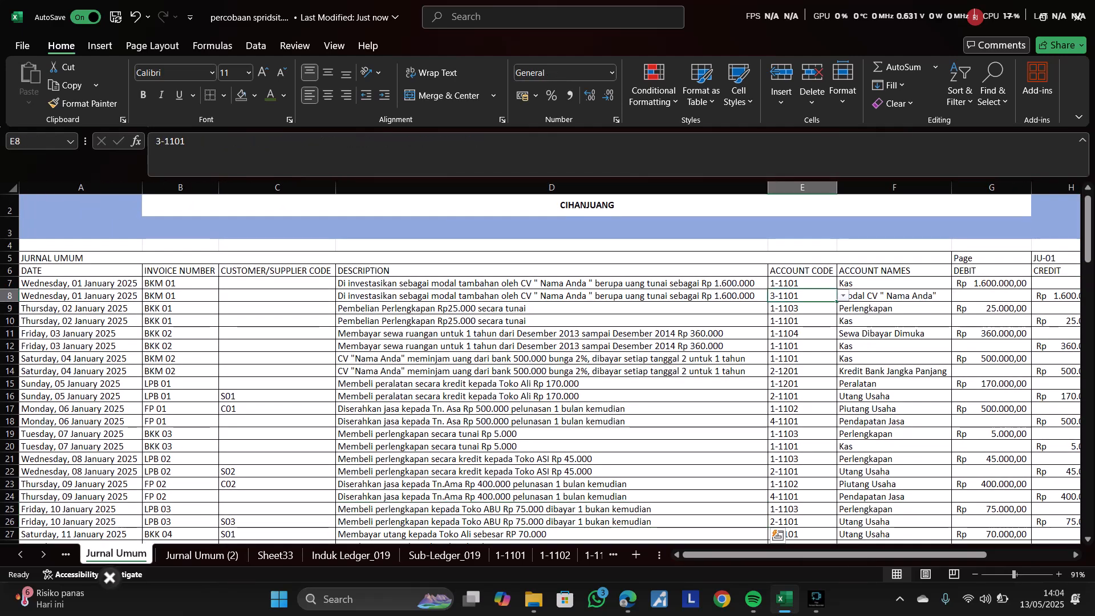
click(803, 284)
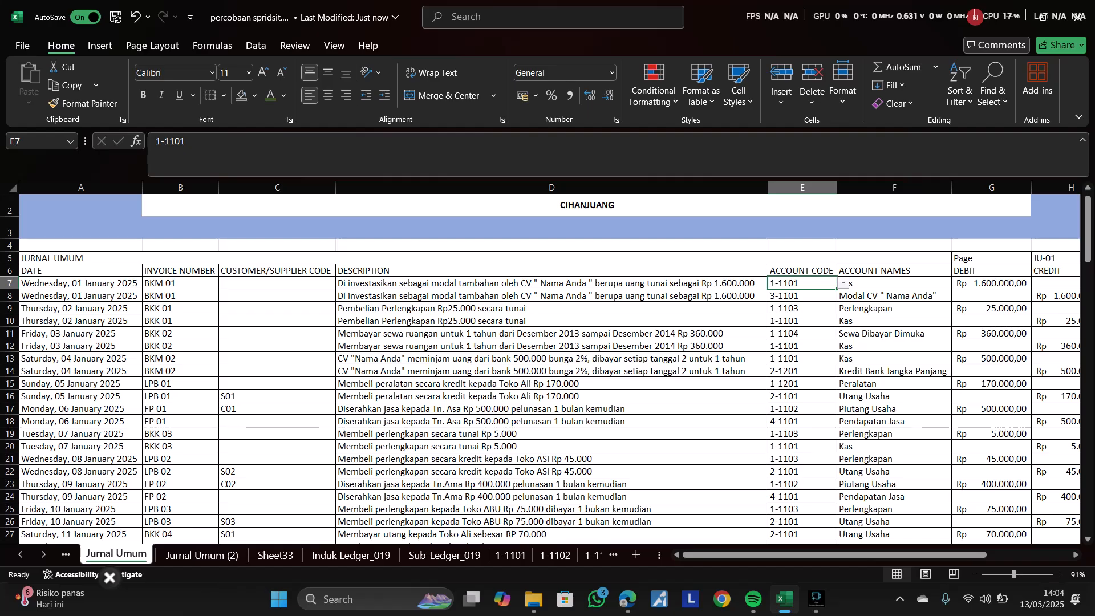
click(843, 283)
click(798, 328)
click(843, 283)
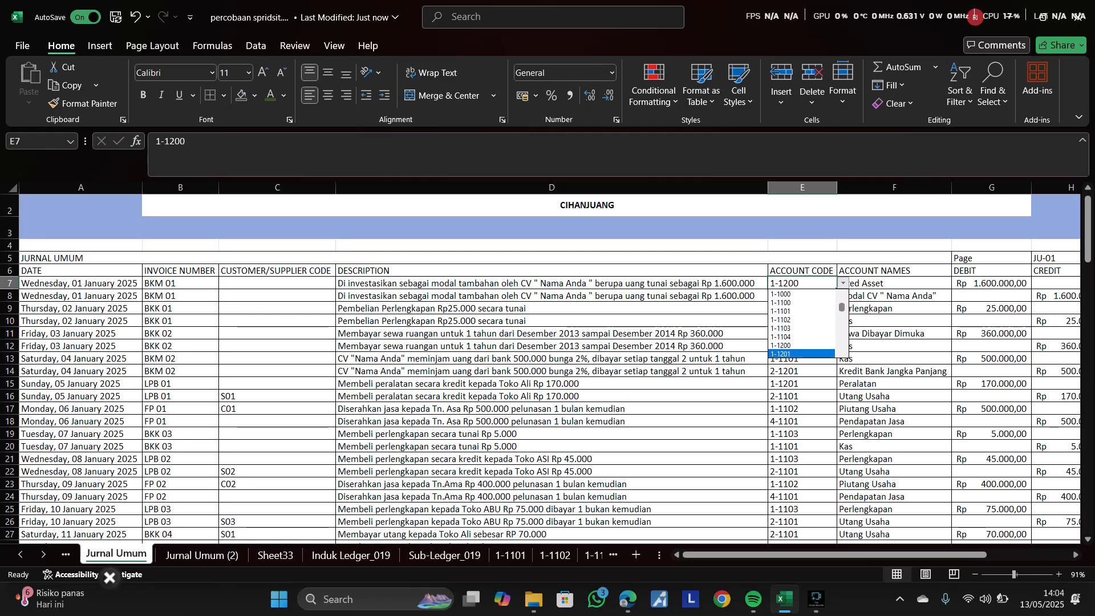
scroll(802, 353, up, 2)
click(795, 311)
click(797, 320)
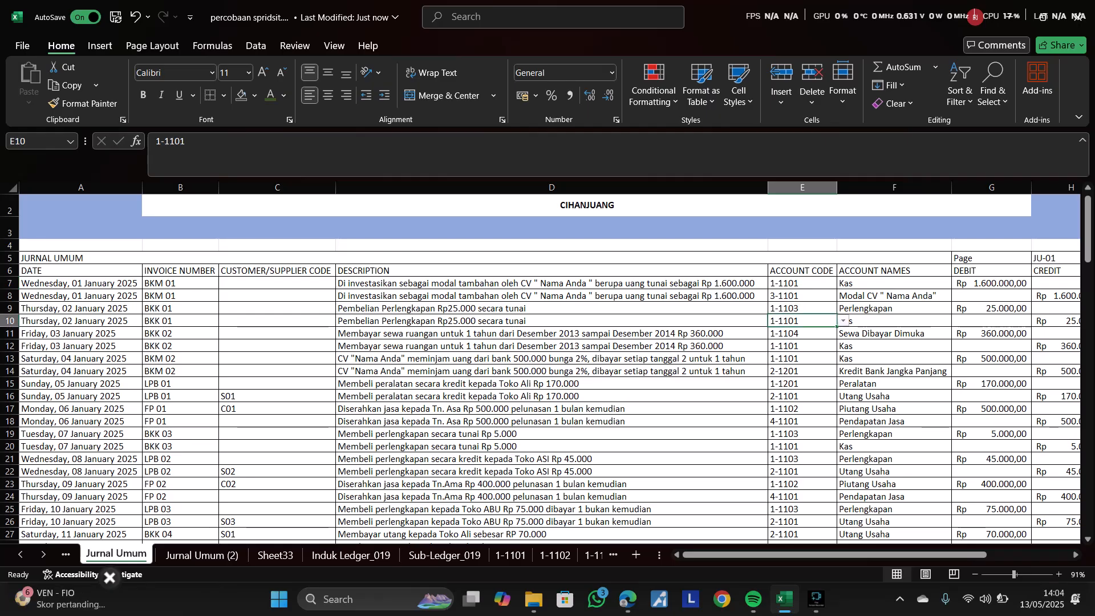
- Examine the debit and credit cells of the 3-1101 row, including the formula behind the H8 credit amount
scroll(798, 319, right, 3)
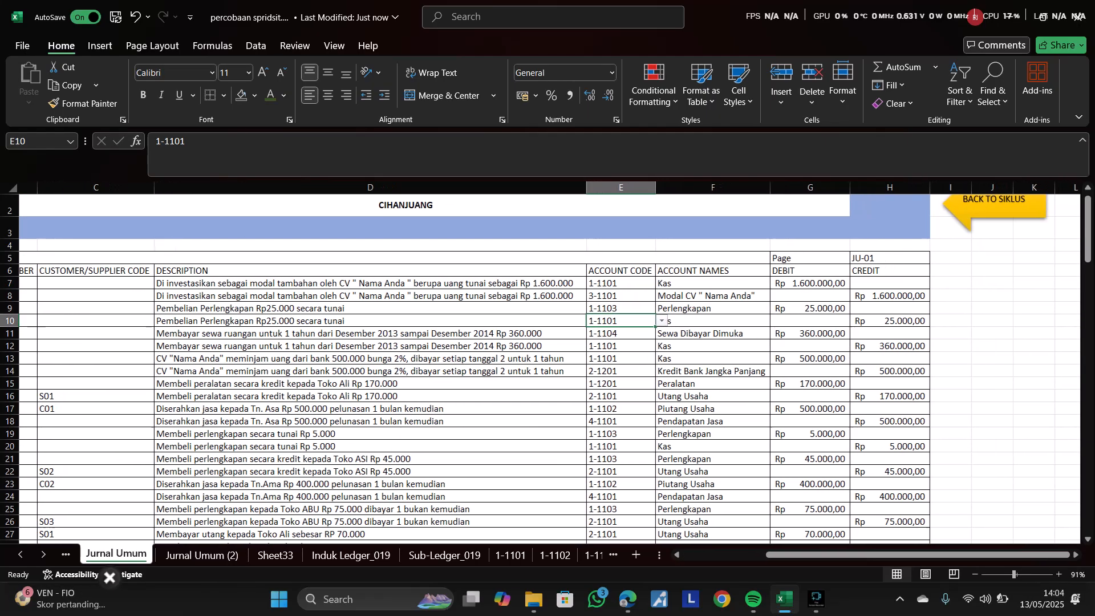
click(808, 296)
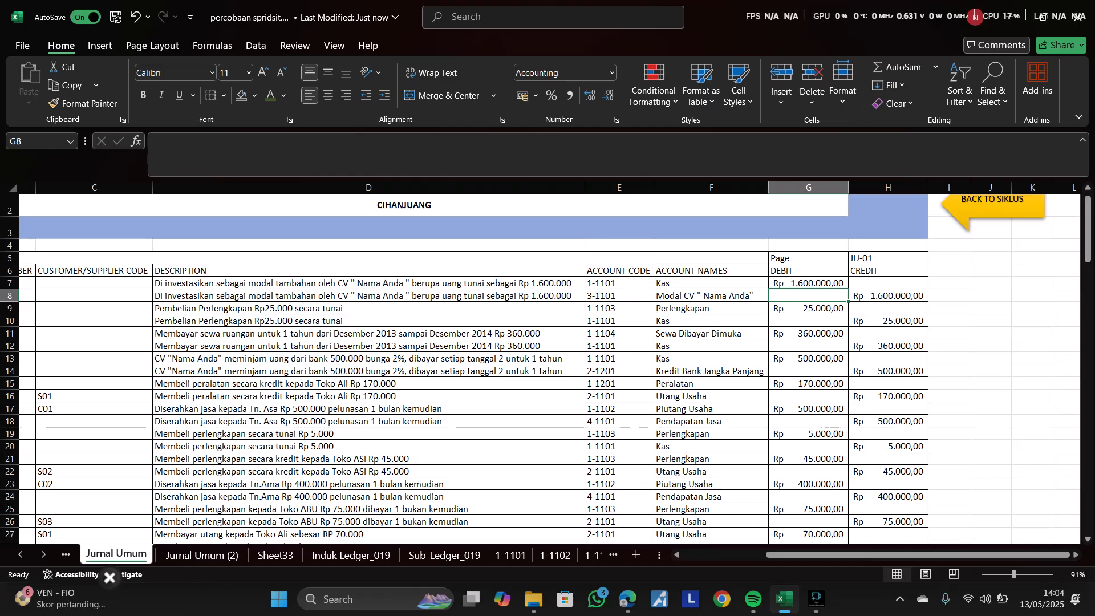
mouse_move(824, 555)
mouse_down()
mouse_move(777, 554)
mouse_move(823, 555)
mouse_up()
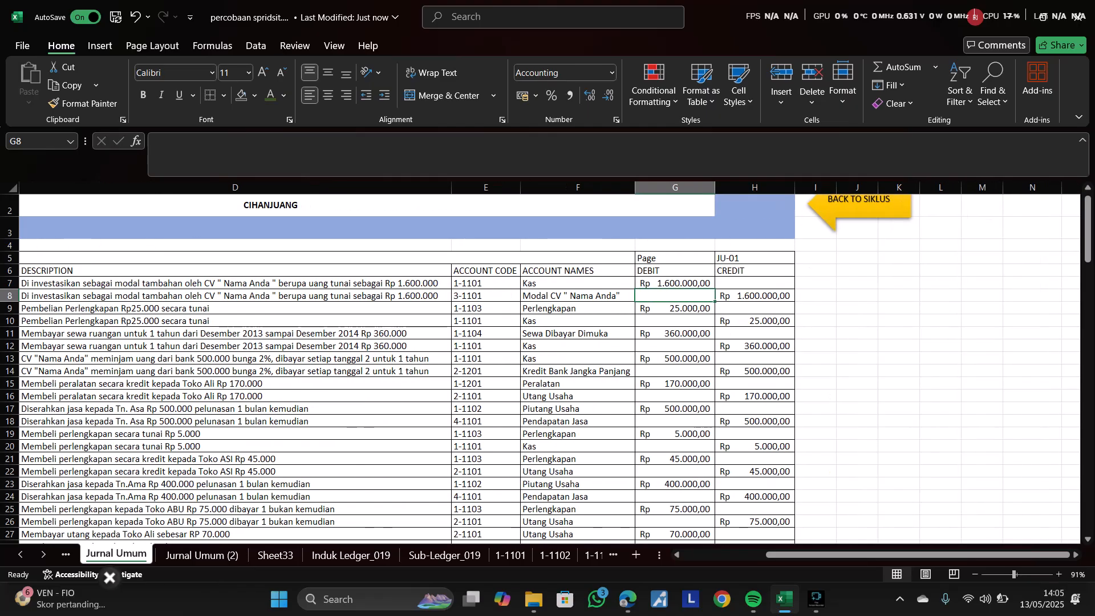
click(754, 295)
scroll(550, 362, left, 5)
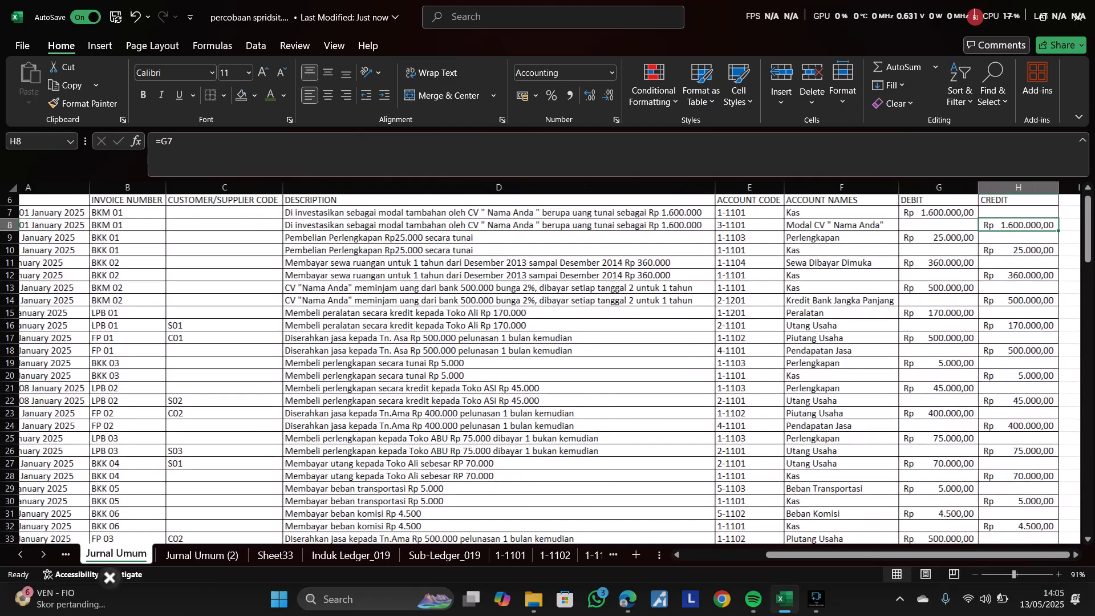
scroll(550, 362, up, 2)
scroll(550, 363, left, 1)
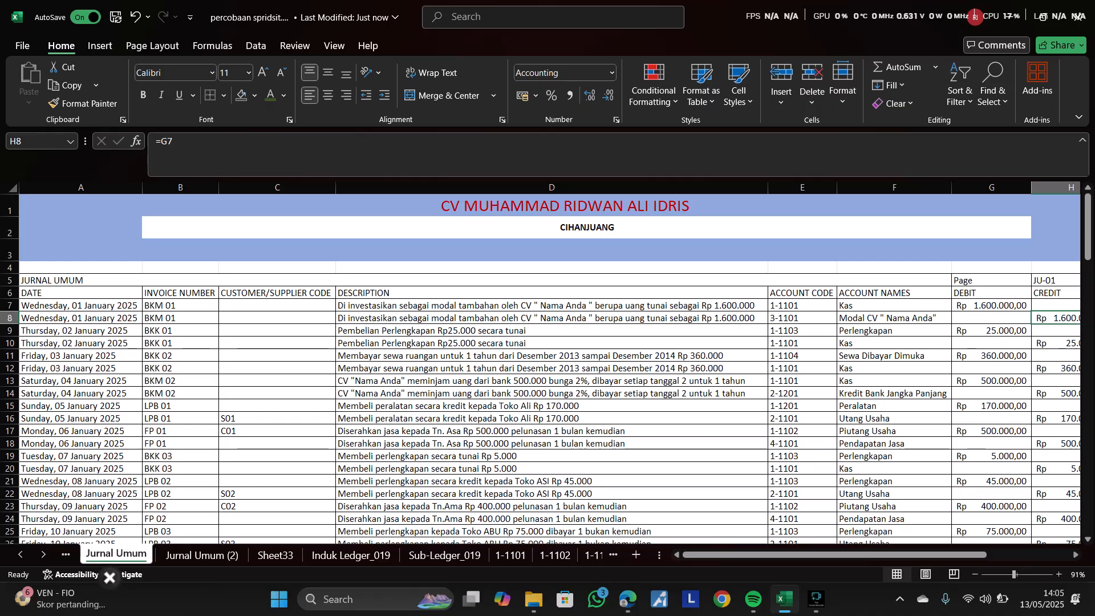
- Examine the BKK 01 purchase description in row 9 and browse the account code dropdown in E9 without choosing another code
click(551, 343)
click(551, 331)
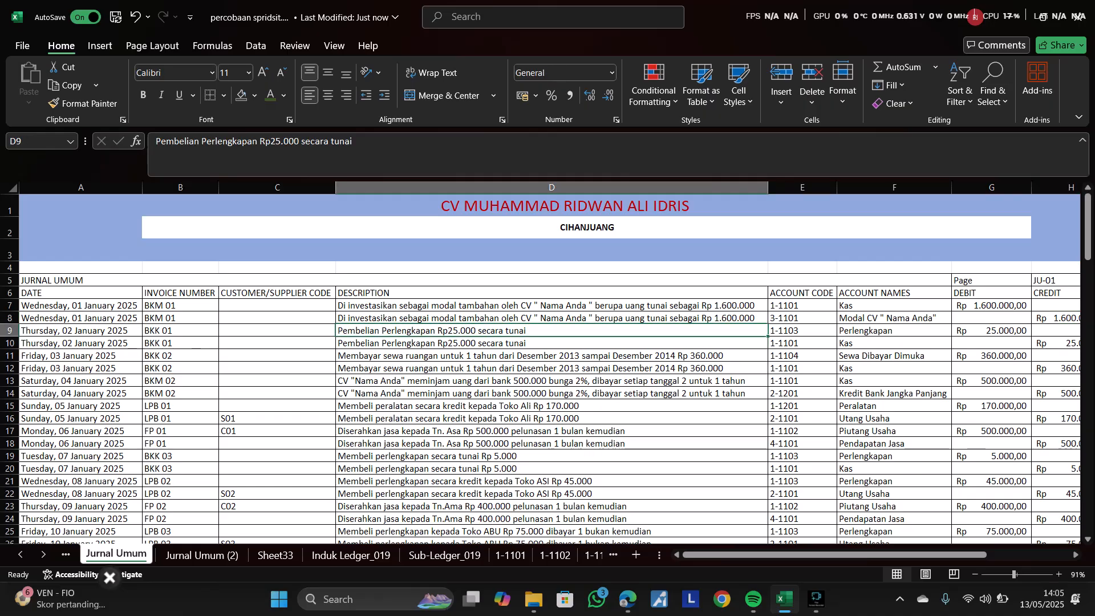
scroll(550, 362, right, 3)
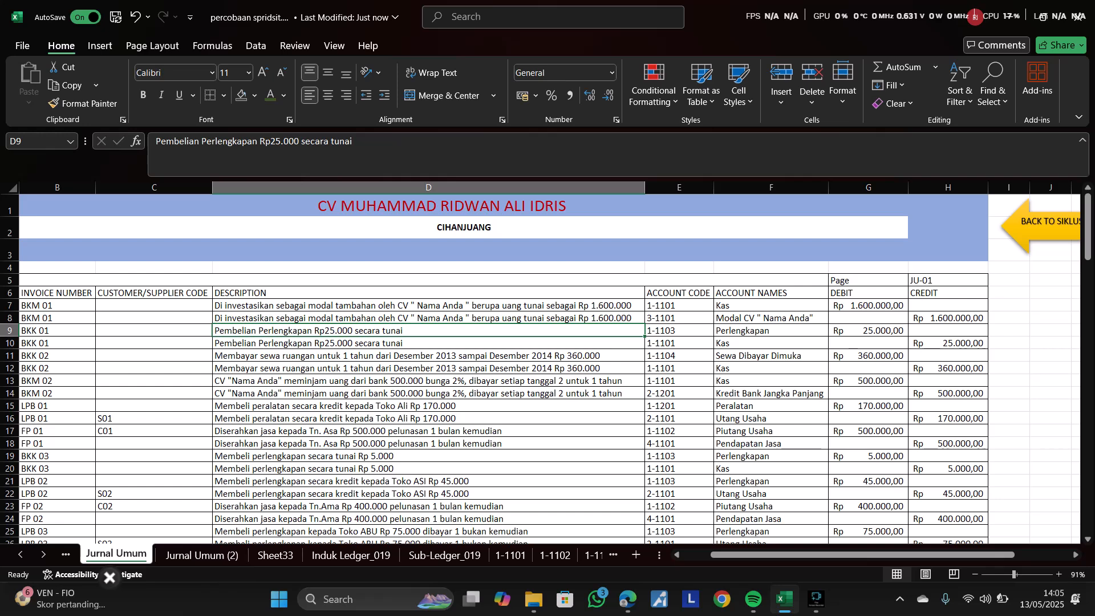
click(678, 331)
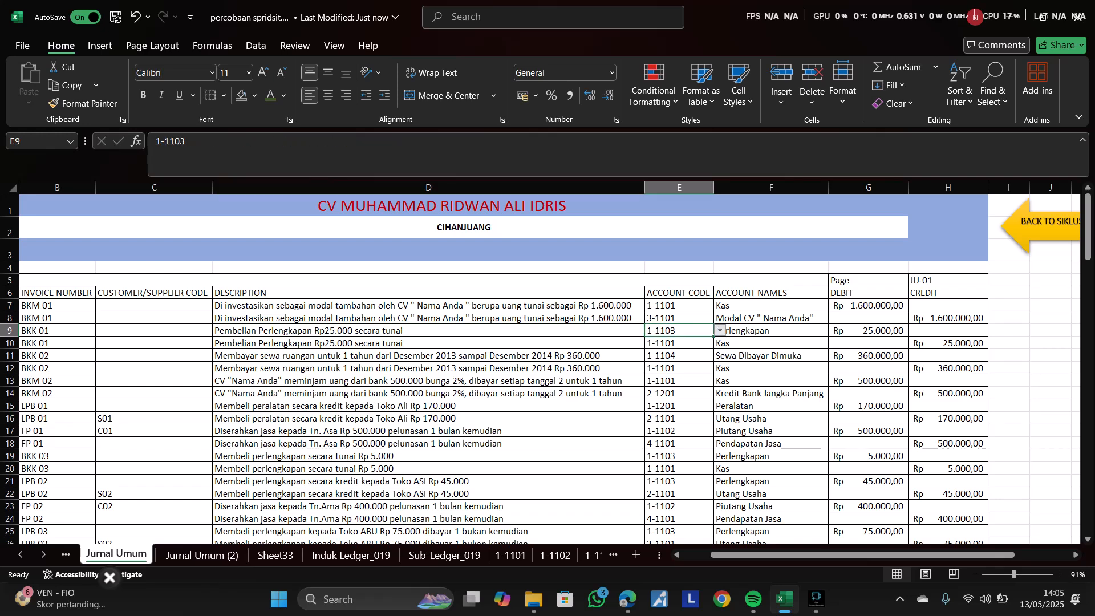
key(alt+Down)
key(Down)
key(Down)
key(Down)
scroll(679, 371, up, 1)
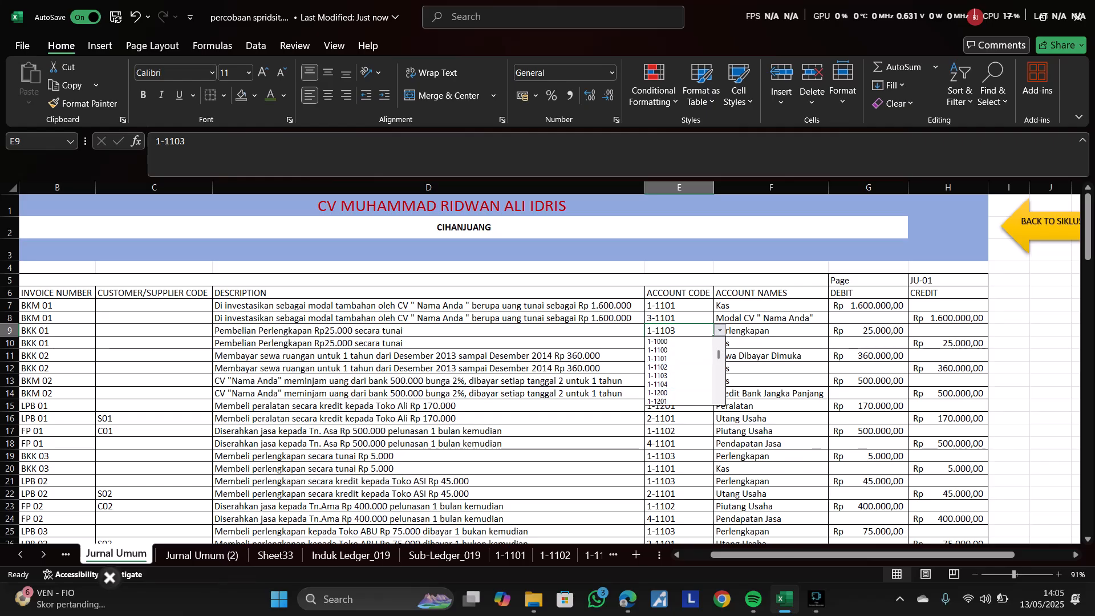
key(Escape)
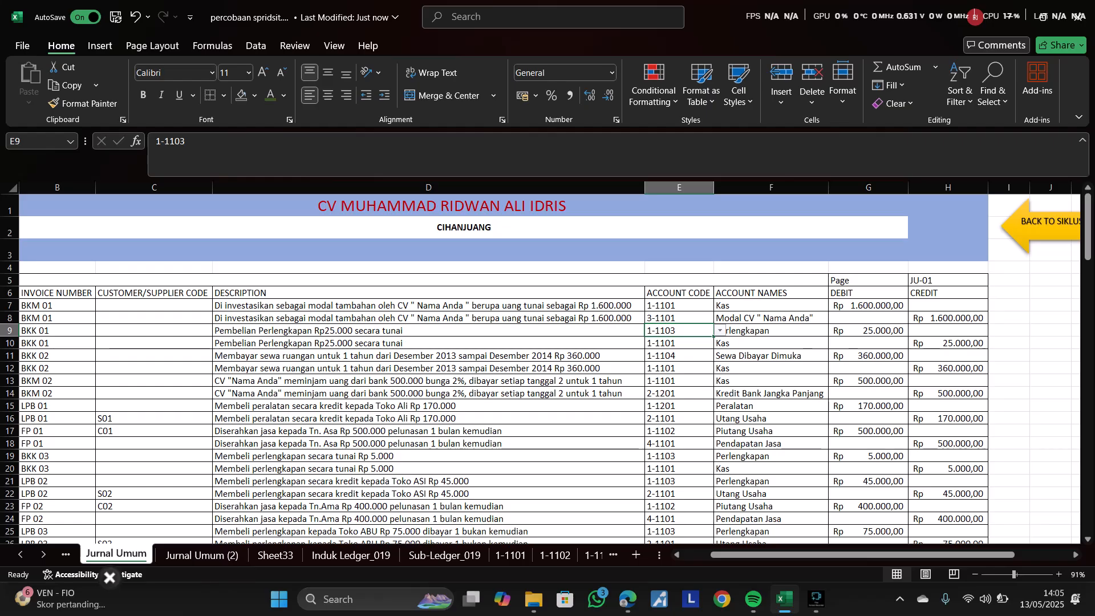
- Compare the account codes of the two BKK 01 rows, 9 and 10, and follow them across to beside the credit column
click(679, 355)
click(679, 330)
click(678, 343)
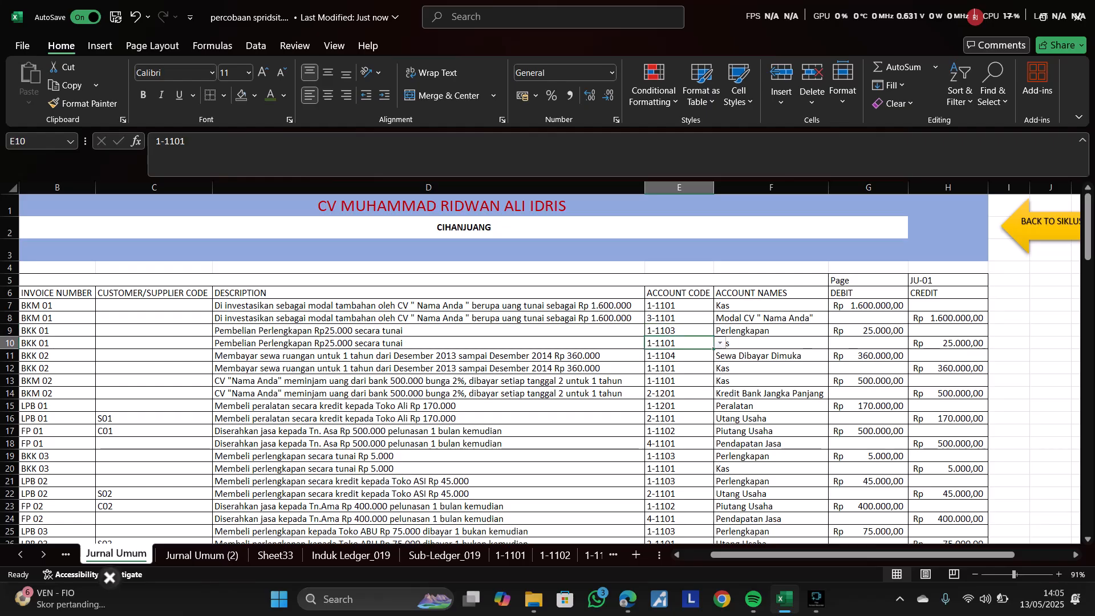
click(1008, 343)
drag(1008, 331, 1009, 343)
click(1008, 355)
- Examine the BKK 02 description in row 11, the account codes in column E, and the account name lookup formulas in F12 and F14
click(428, 355)
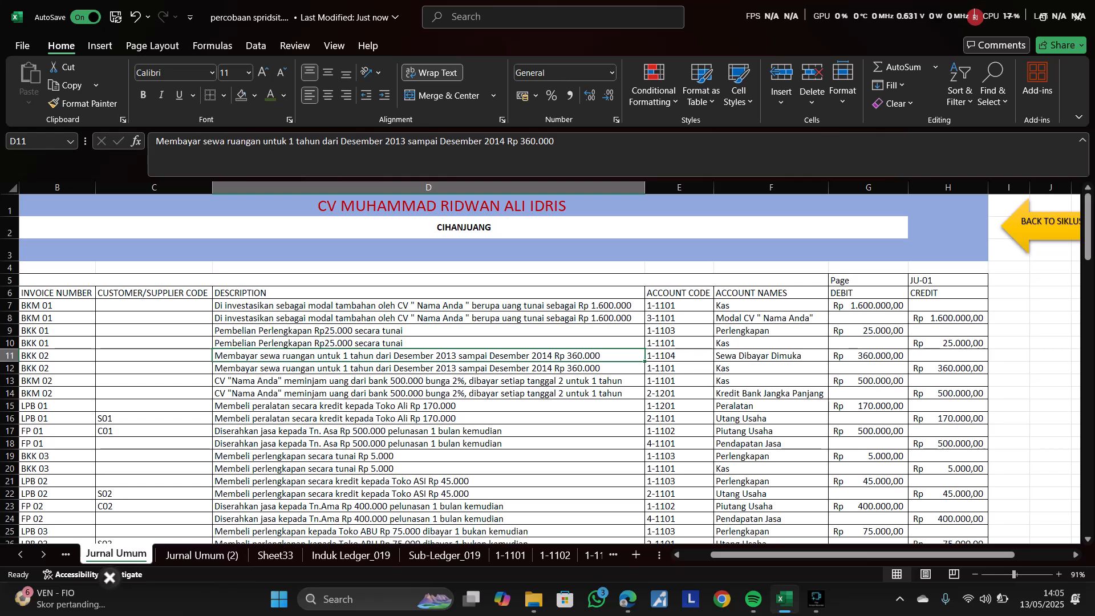
click(771, 367)
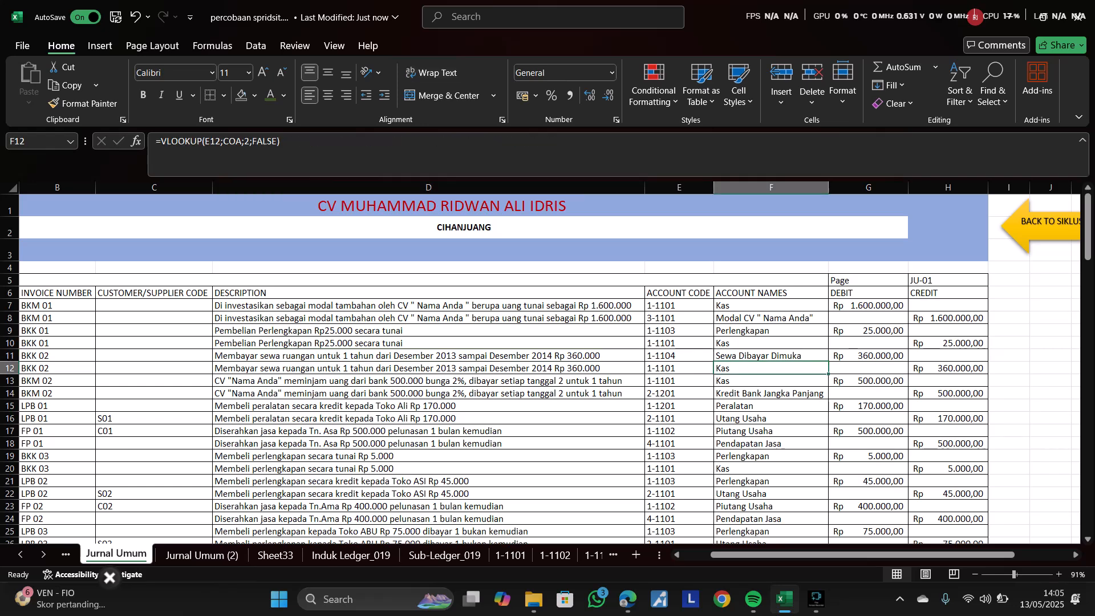
click(678, 343)
click(679, 367)
drag(678, 306, 679, 506)
click(771, 393)
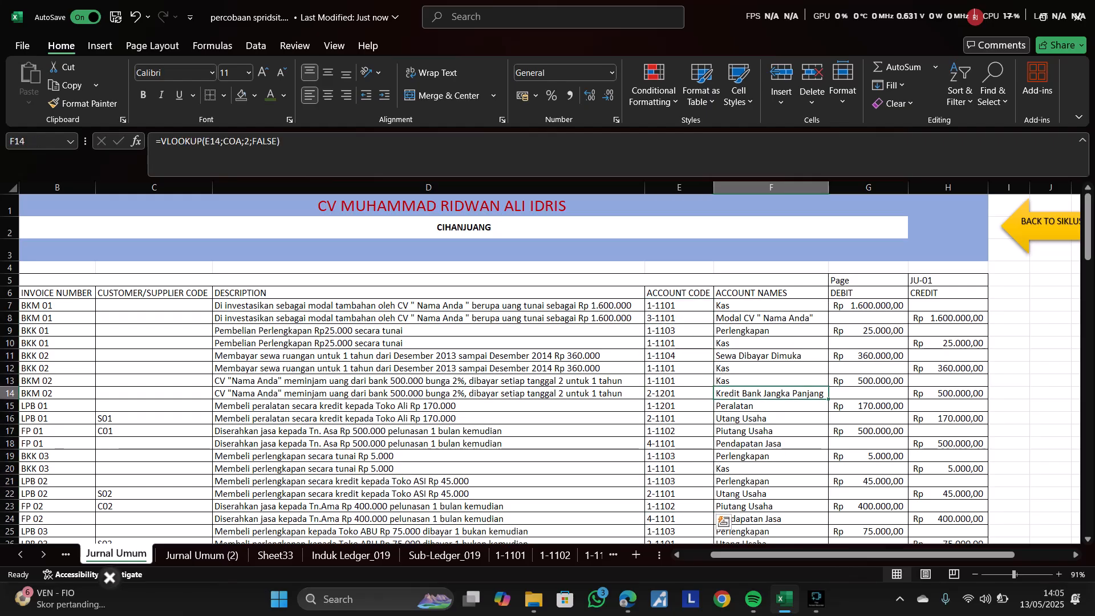
- Review the LPB 01 credit purchase descriptions in rows 15 and 16 alongside their dates and invoice numbers
click(428, 418)
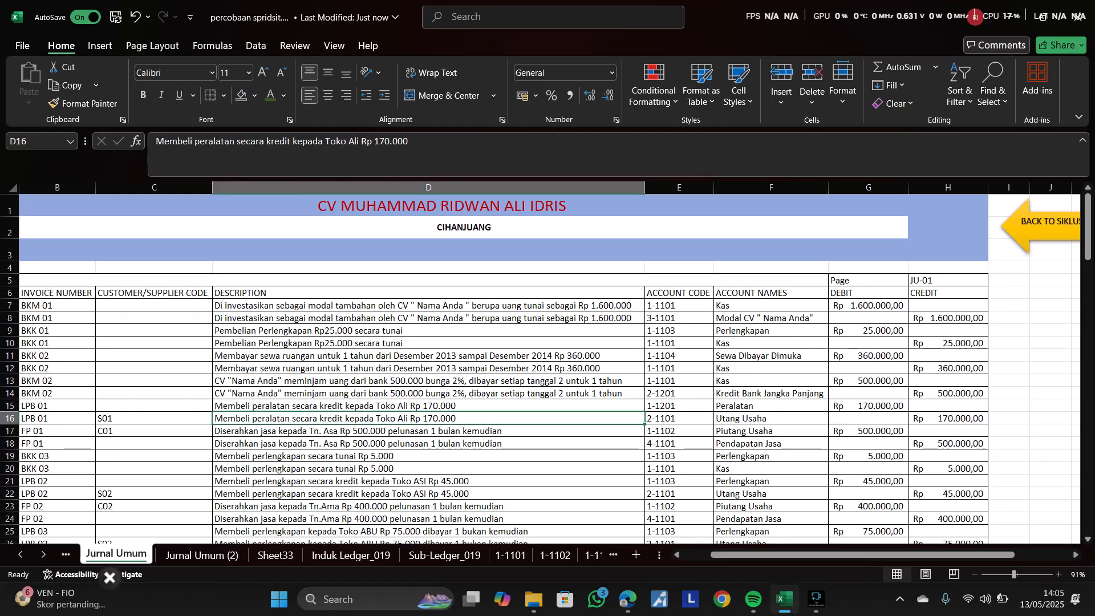
click(429, 406)
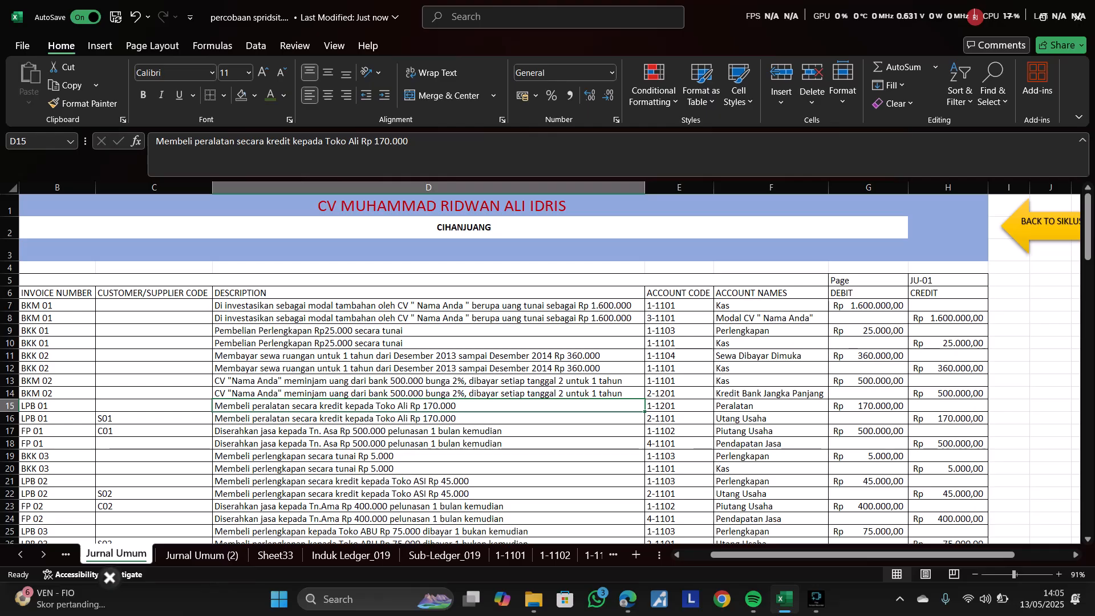
scroll(550, 363, left, 1)
scroll(550, 363, left, 1)
click(552, 418)
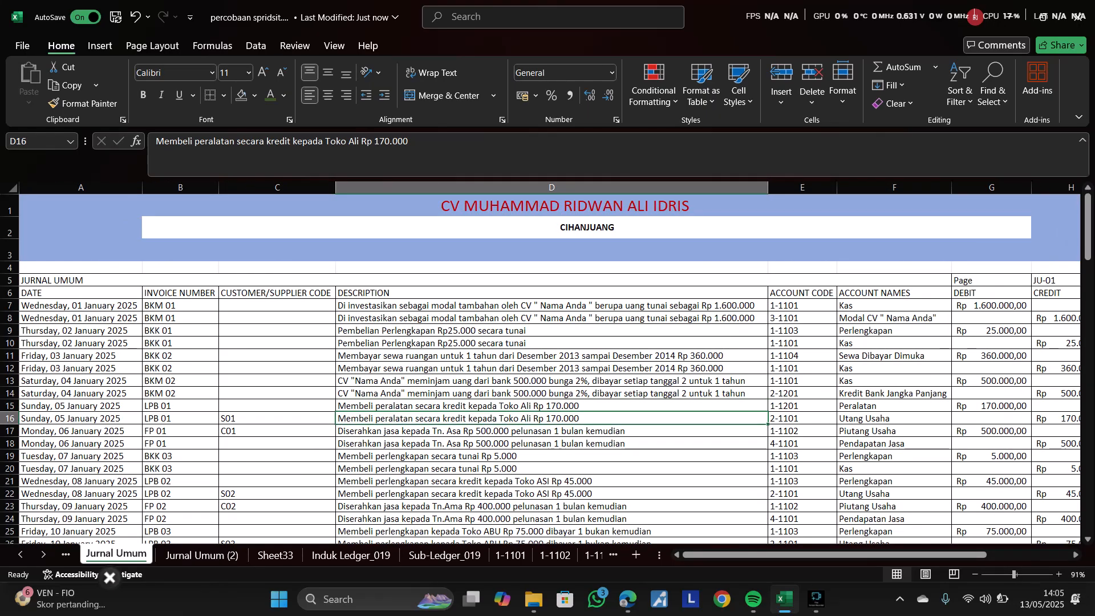
click(484, 406)
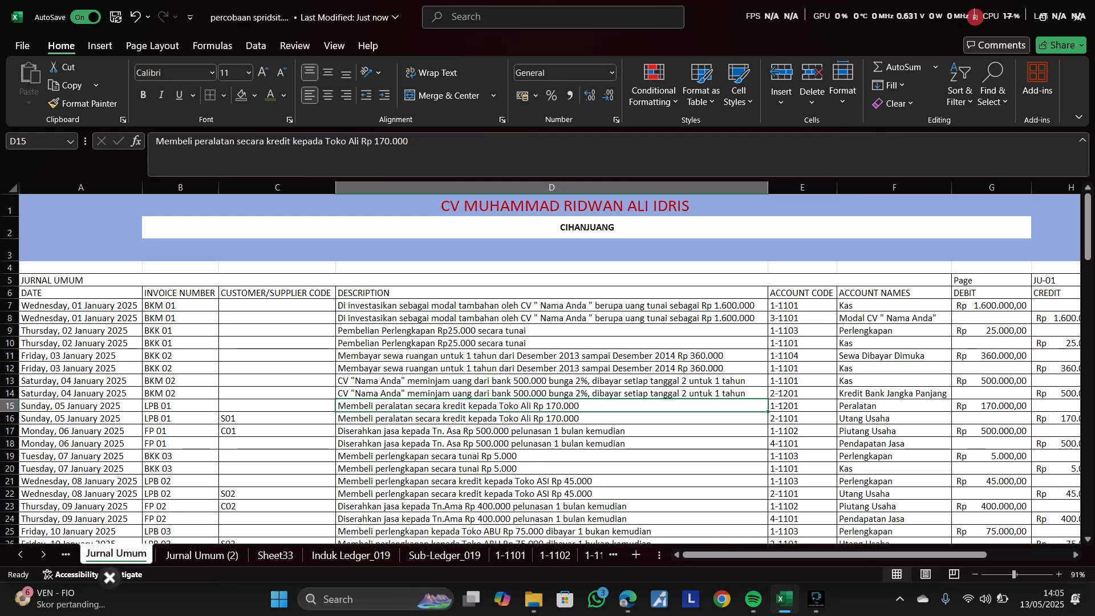
- Examine the FP 01 entries in rows 17 and 18, including the lookup formula in F17 and the customer code in C17
click(485, 430)
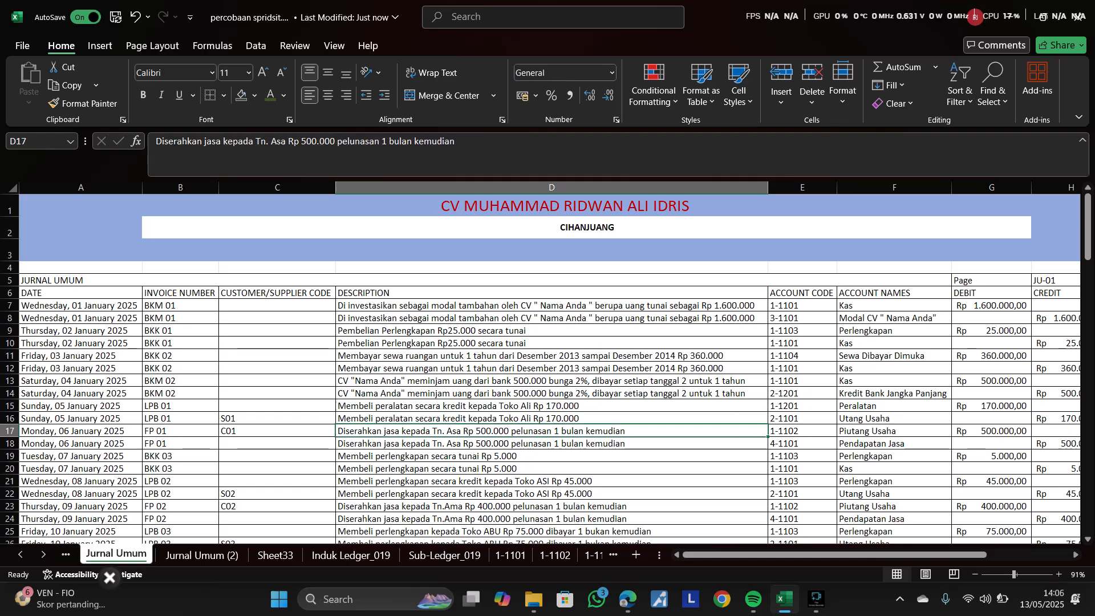
scroll(547, 365, down, 2)
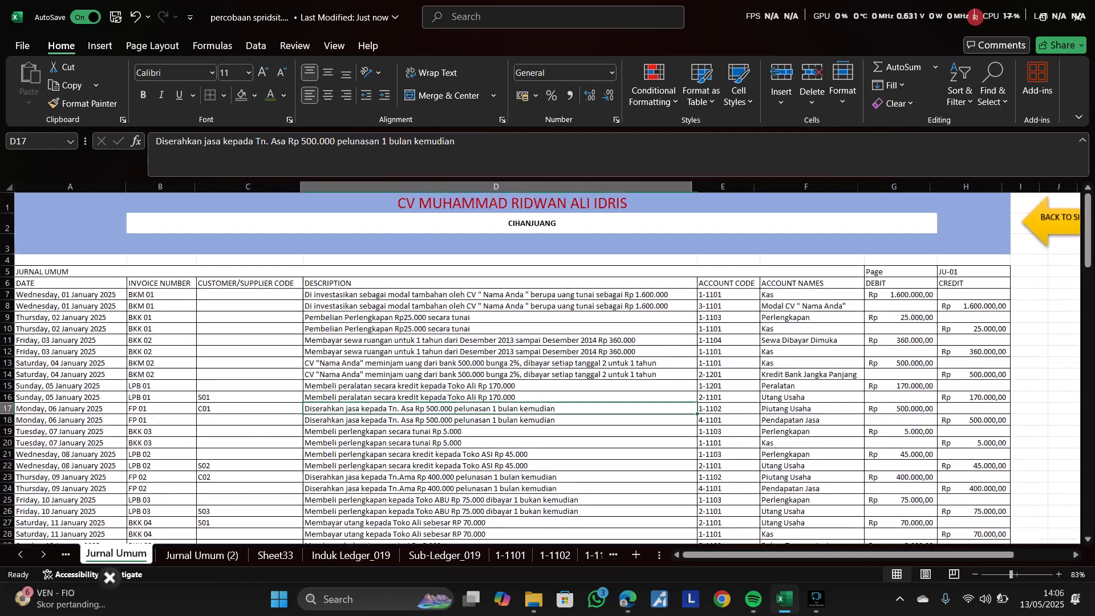
click(500, 421)
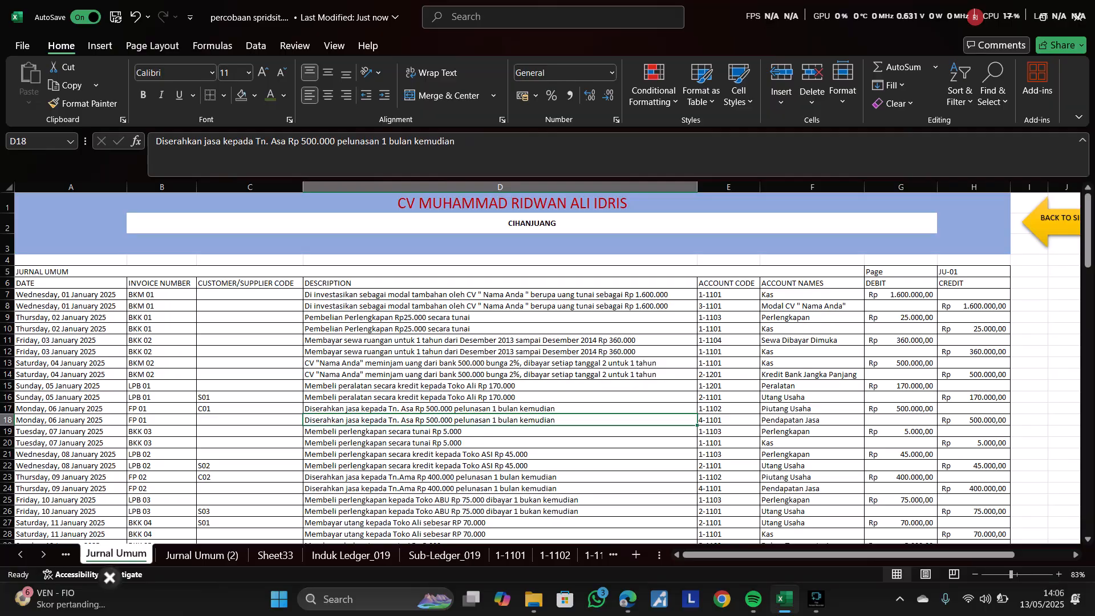
click(500, 409)
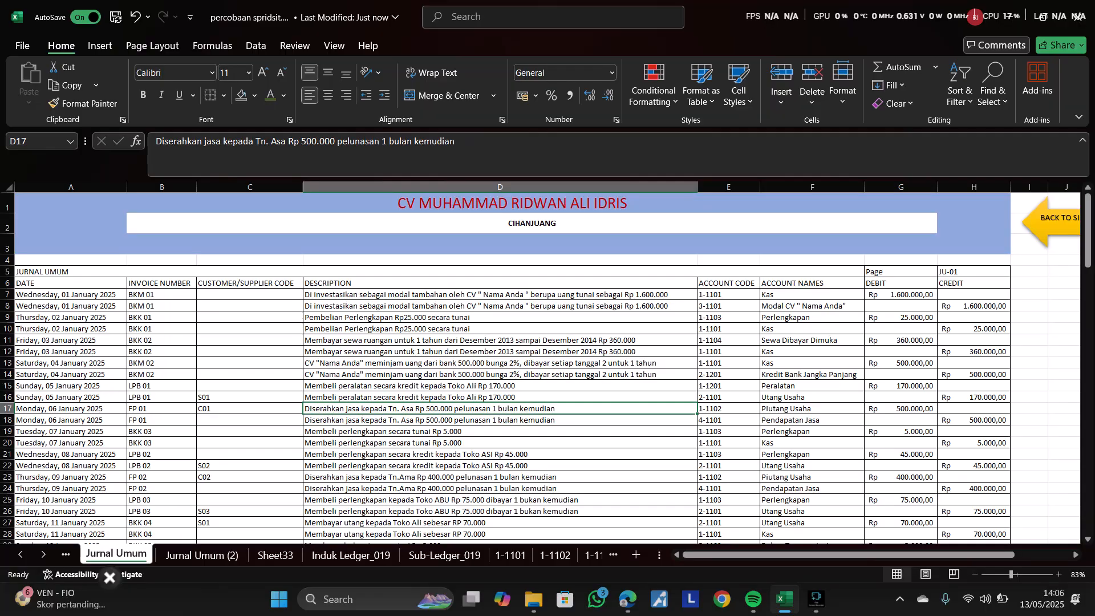
click(812, 409)
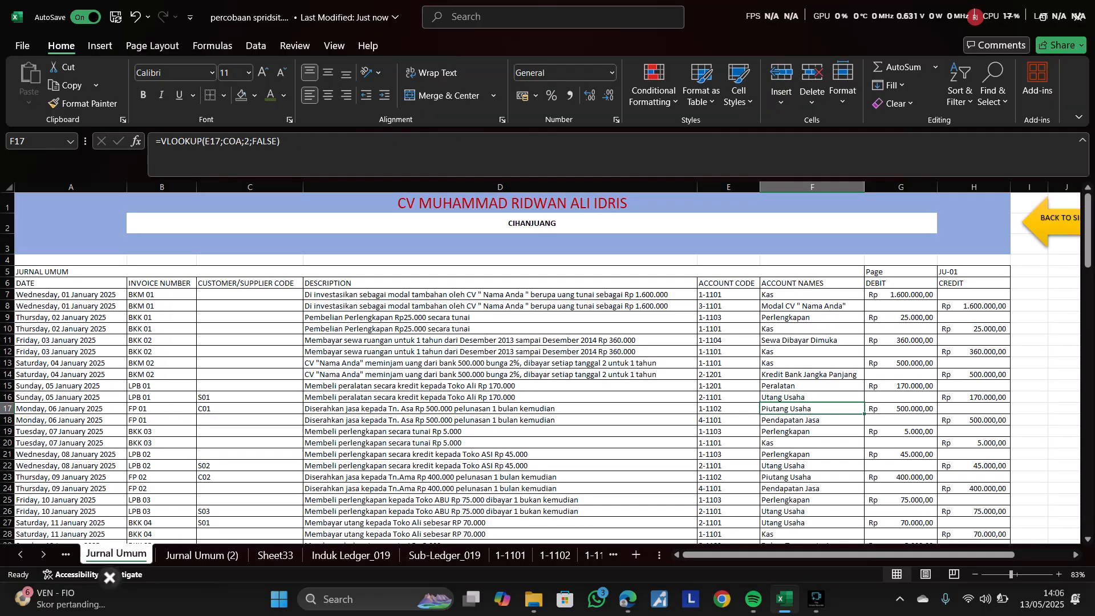
key(Down)
key(Left)
key(Left)
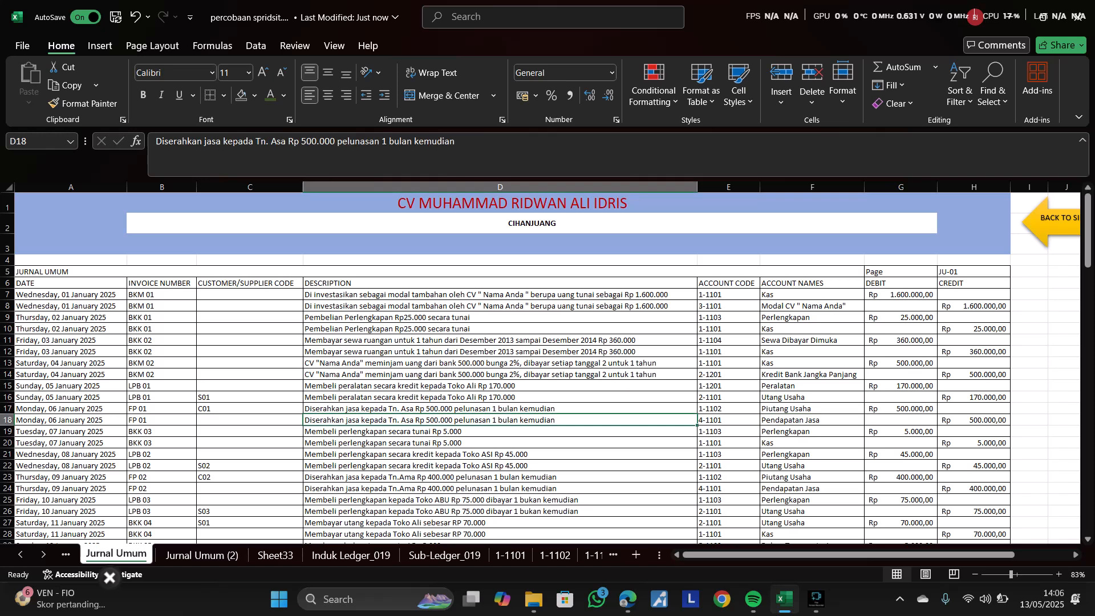
key(Up)
key(Left)
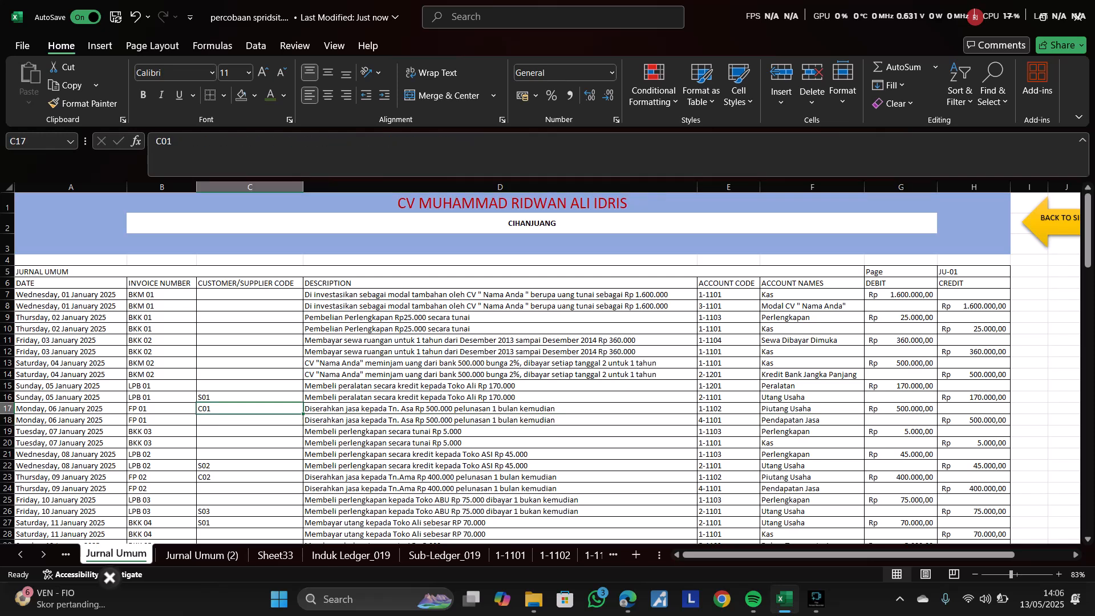
- Follow the CUSTOMER/SUPPLIER CODE column from C17 up to its header in C6 and down to the first code in C16
key(Up)
key(Up)
key(Up)
key(Up)
key(Up)
key(Up)
key(Up)
key(Up)
key(Up)
key(Up)
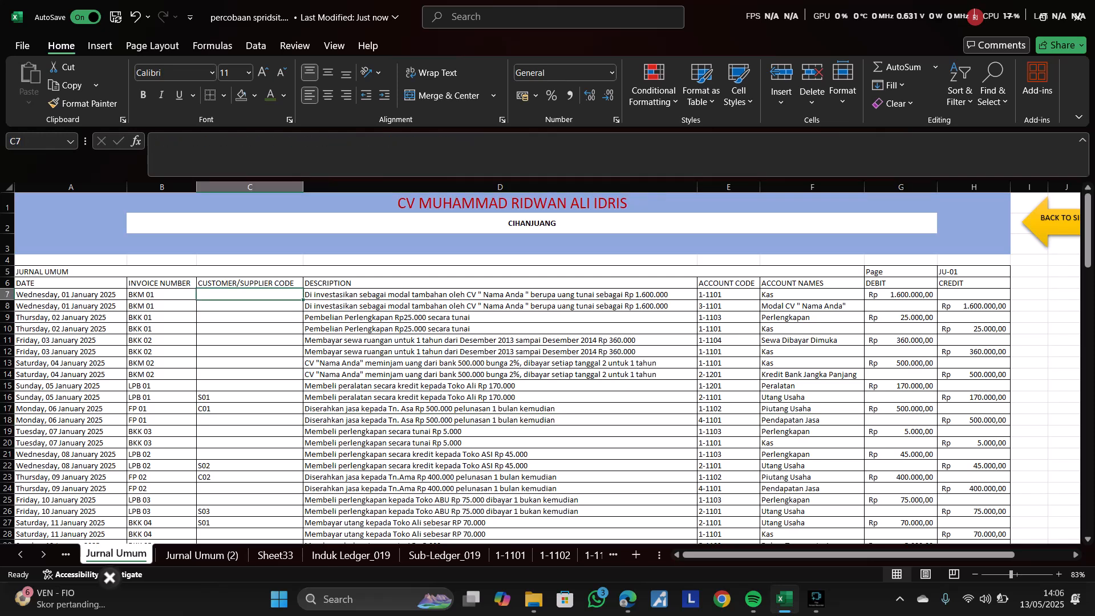
key(ctrl+Down)
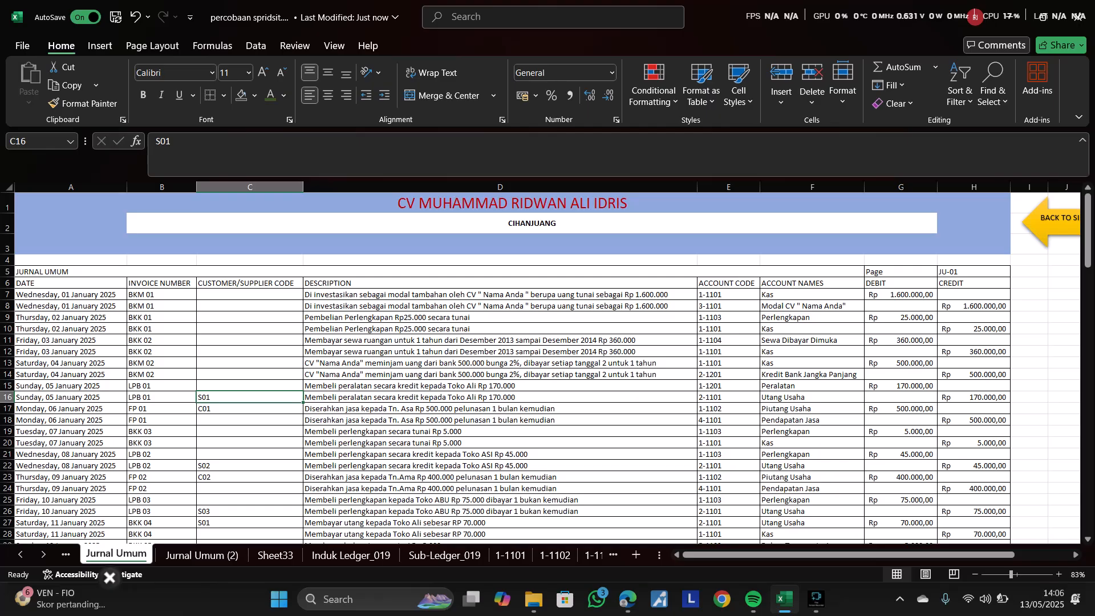
key(ctrl+Up)
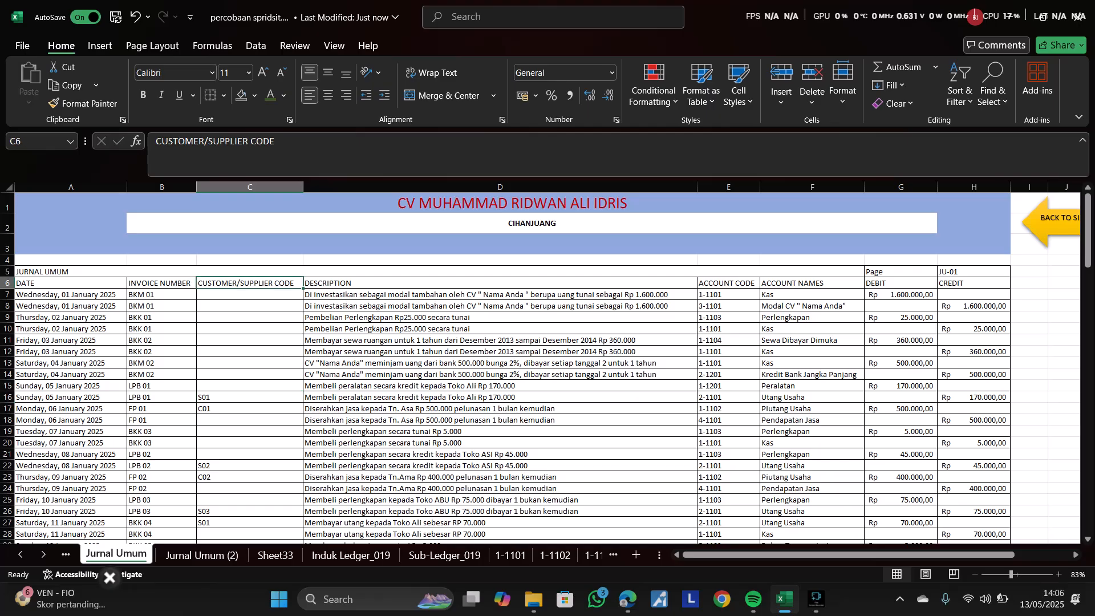
key(ctrl+Down)
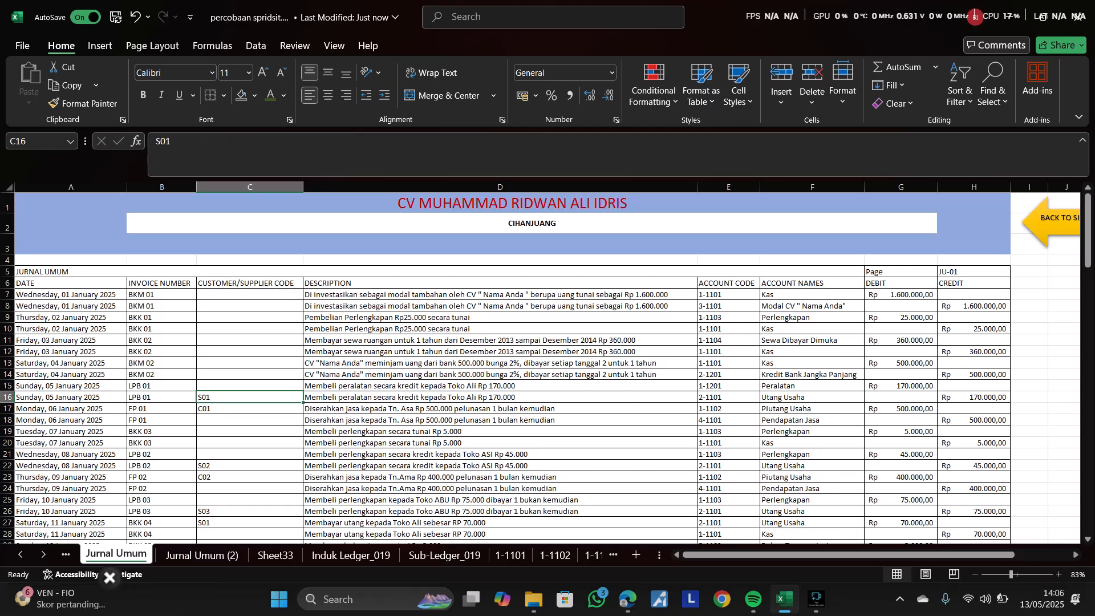
- Highlight C16:F16 and C17:F17 to relate code S01 to Utang Usaha and code C01 to Piutang Usaha
key(shift+Up)
key(shift+Right)
key(shift+Down)
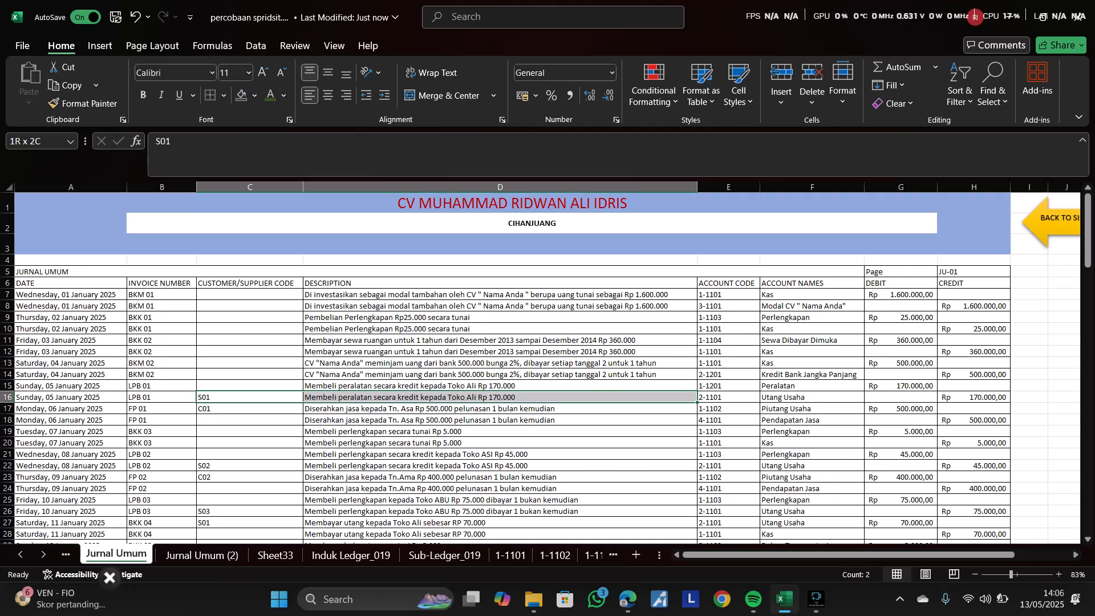
drag(656, 397, 821, 398)
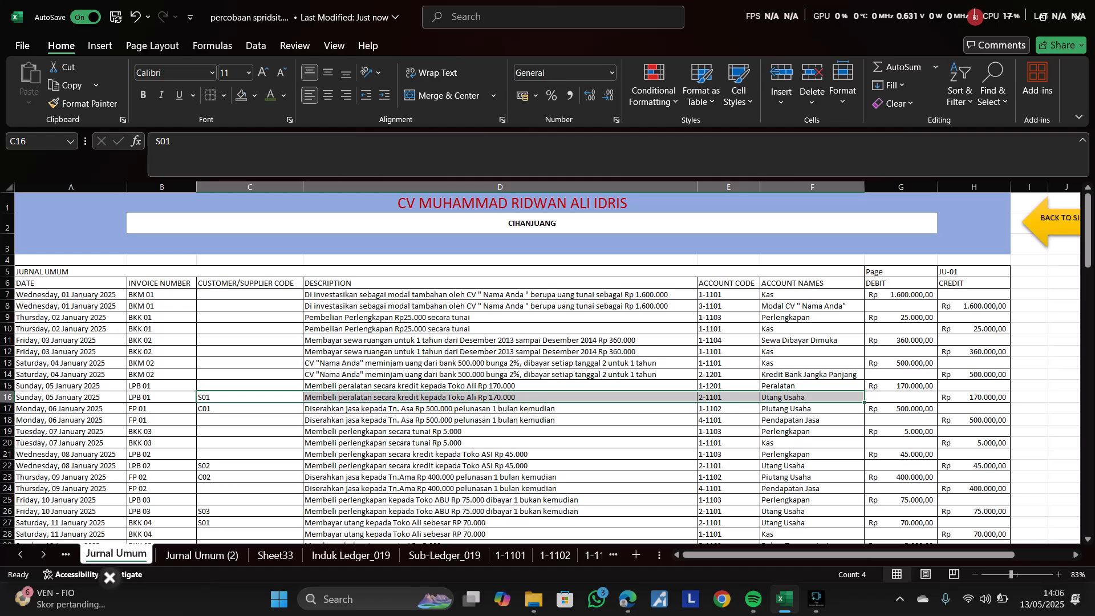
click(812, 443)
drag(250, 408, 812, 409)
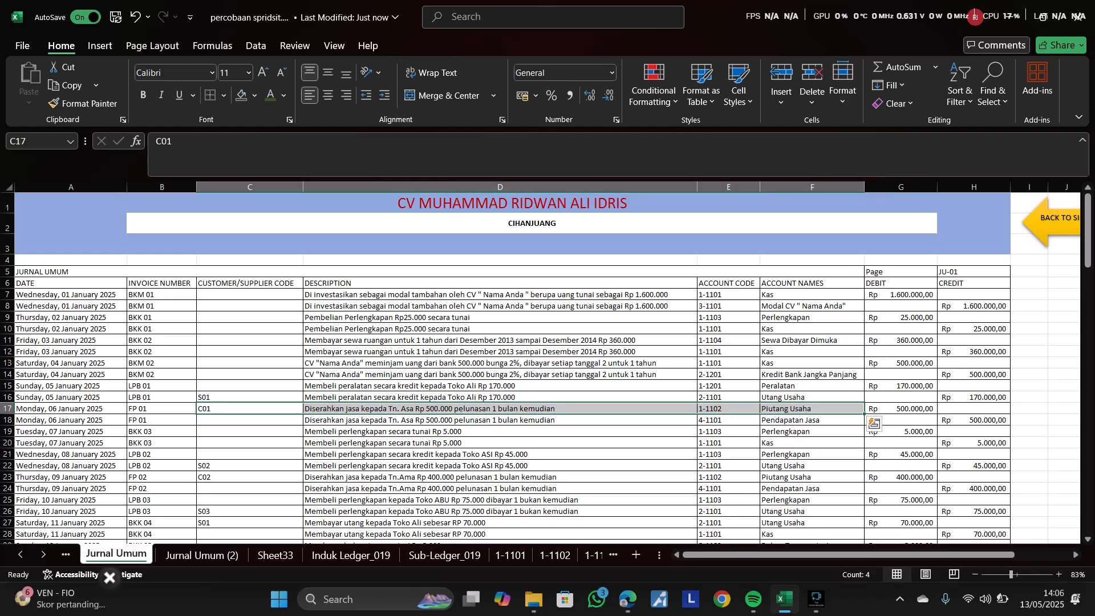
- Enter the customer code c01 in C18 and the supplier code s01 in C15 of the CUSTOMER/SUPPLIER CODE column
click(249, 432)
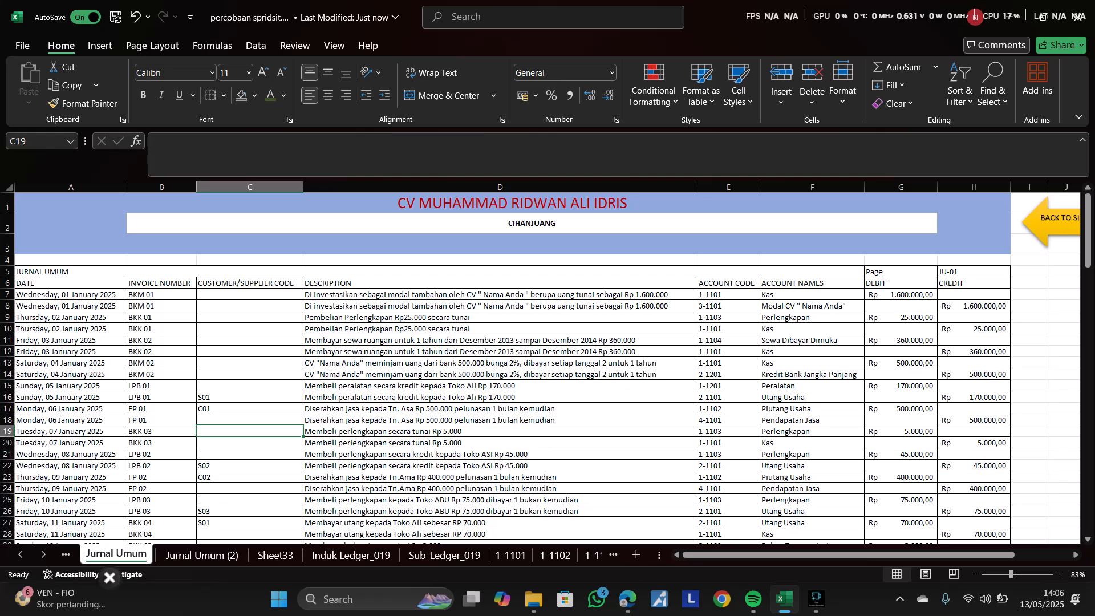
click(249, 420)
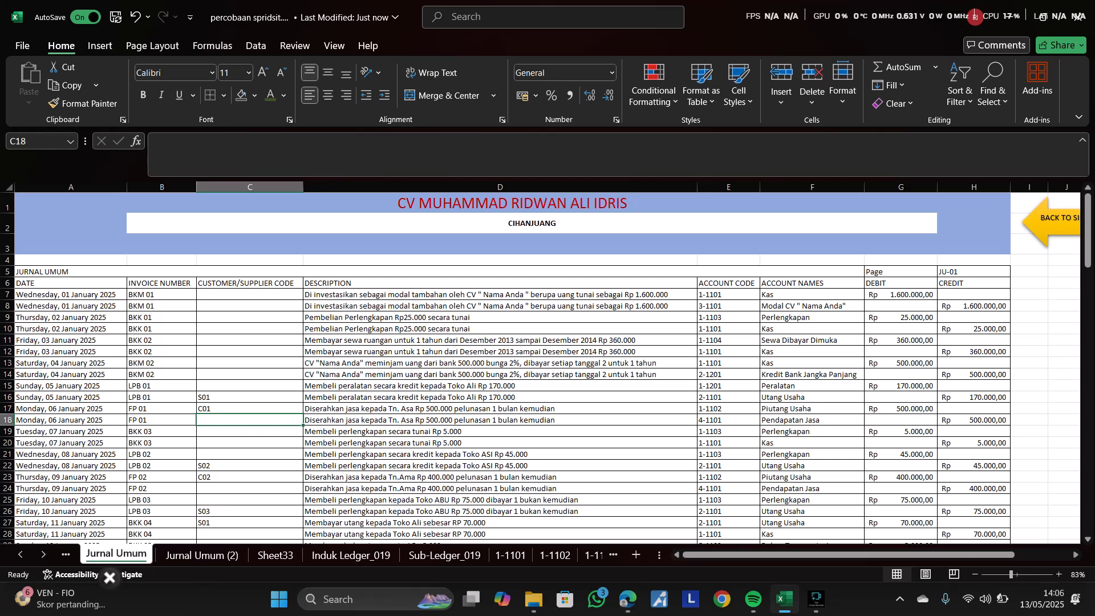
text(c01)
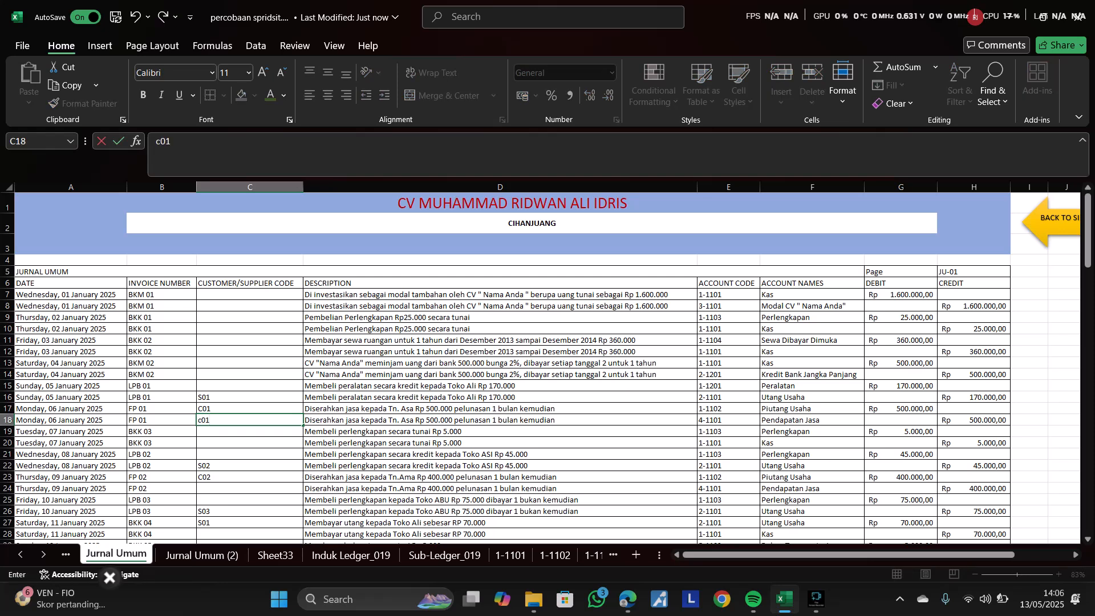
key(Up)
key(Up)
key(Up)
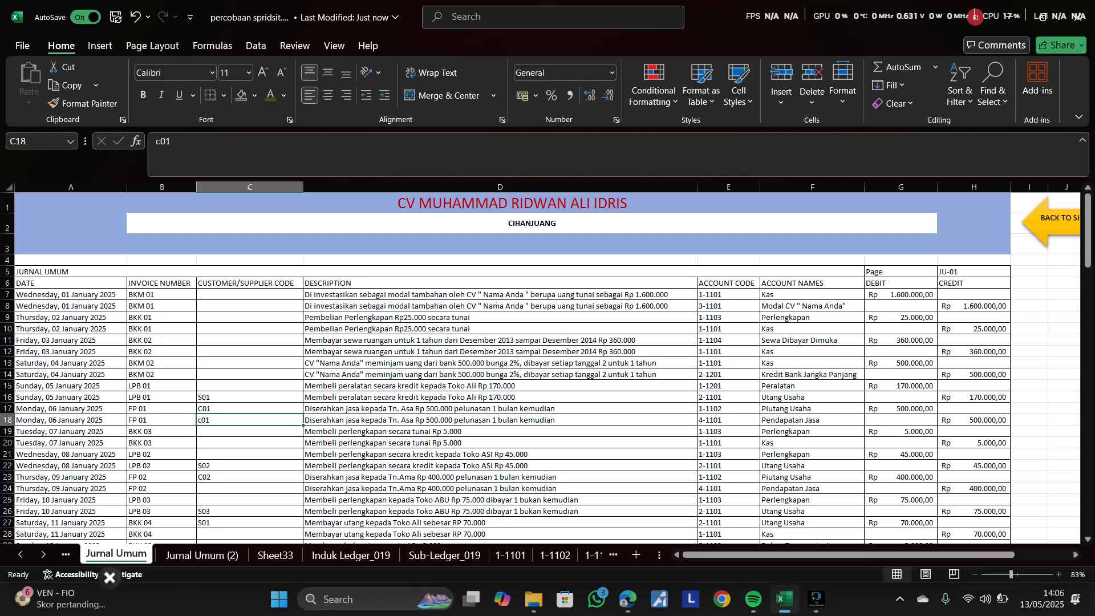
text(s01)
key(Return)
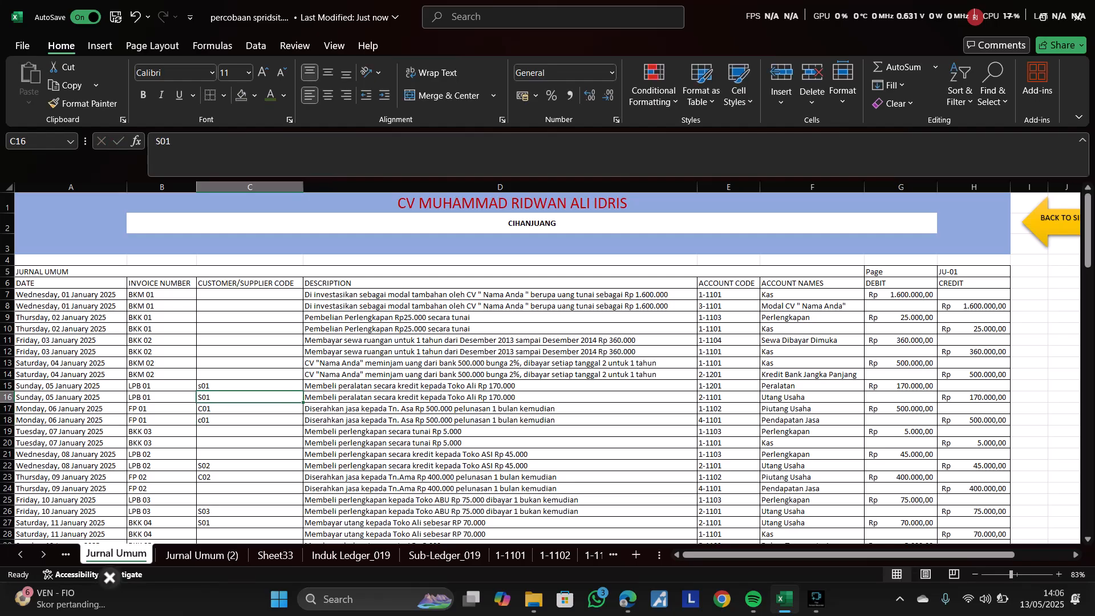
- Clear the customer/supplier codes from C15 and C18, and return to C17
key(Up)
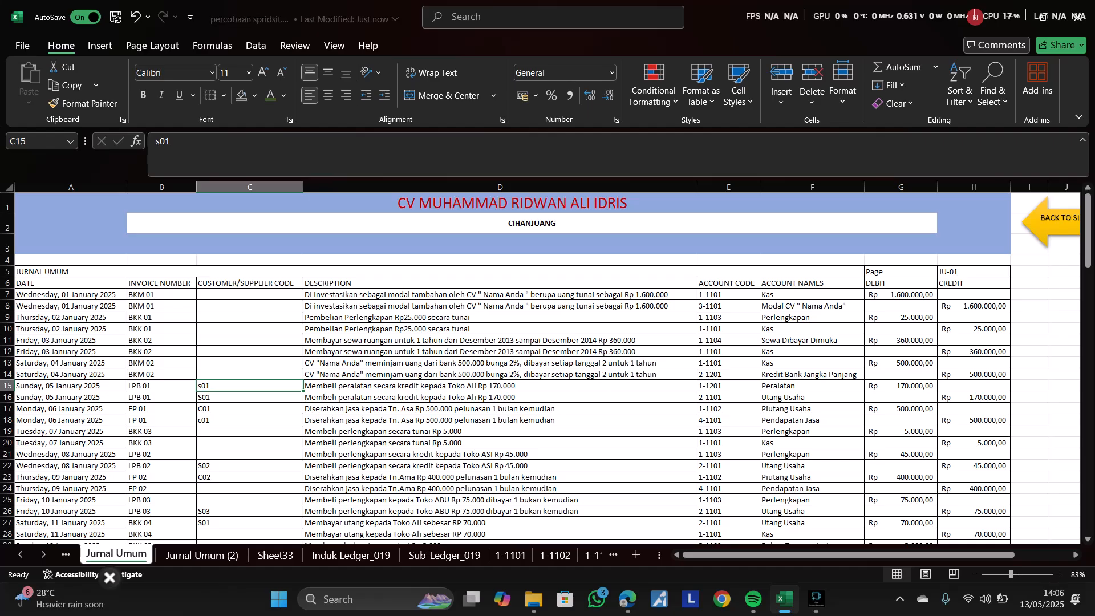
key(F2)
key(BackSpace)
key(Down)
key(Down)
key(Down)
key(BackSpace)
key(Up)
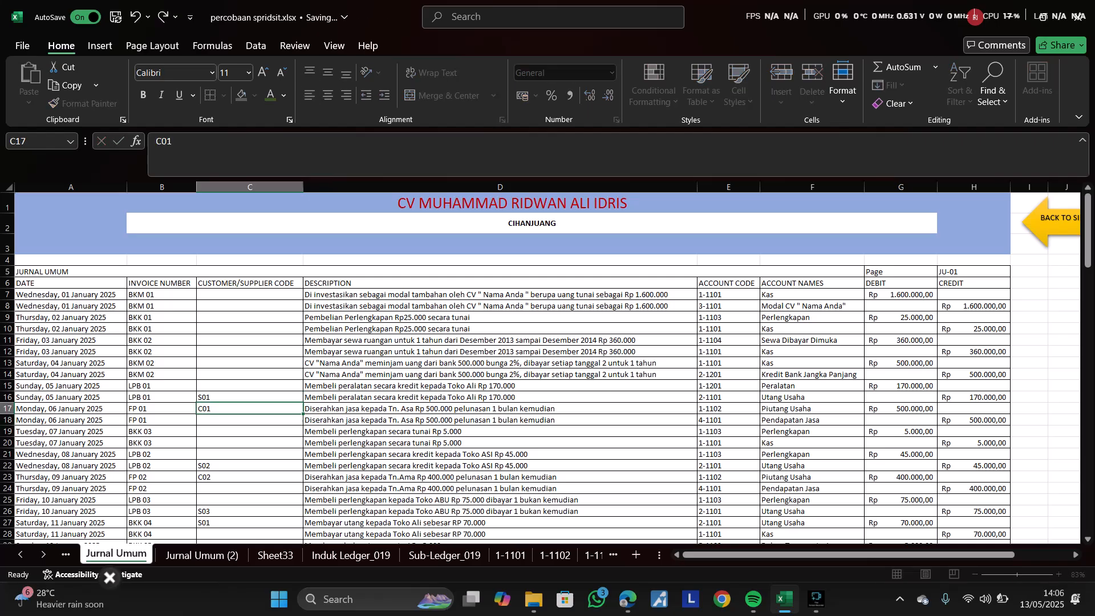
scroll(541, 370, down, 1)
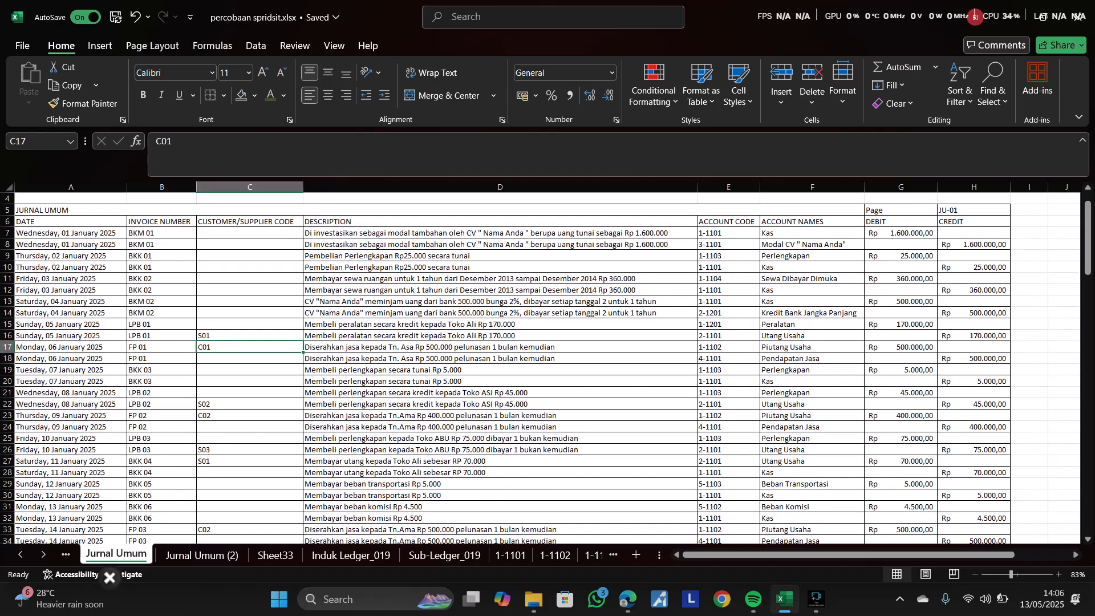
- Open the BBPP_C01 019 sheet and inspect the date formula of the 6 January entry in A18
right_click(44, 554)
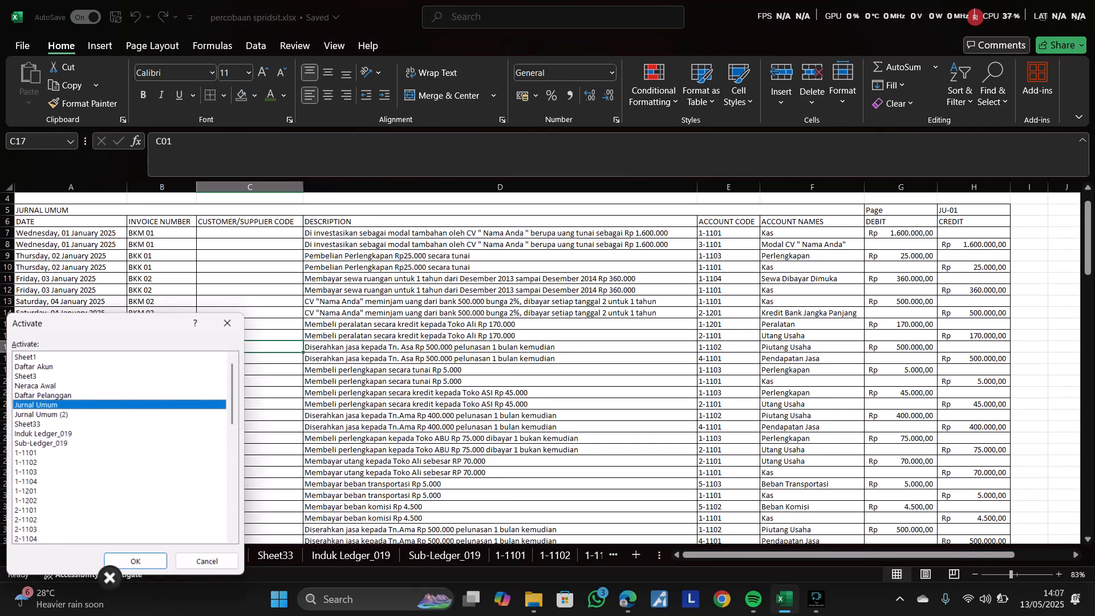
scroll(119, 448, down, 10)
click(37, 511)
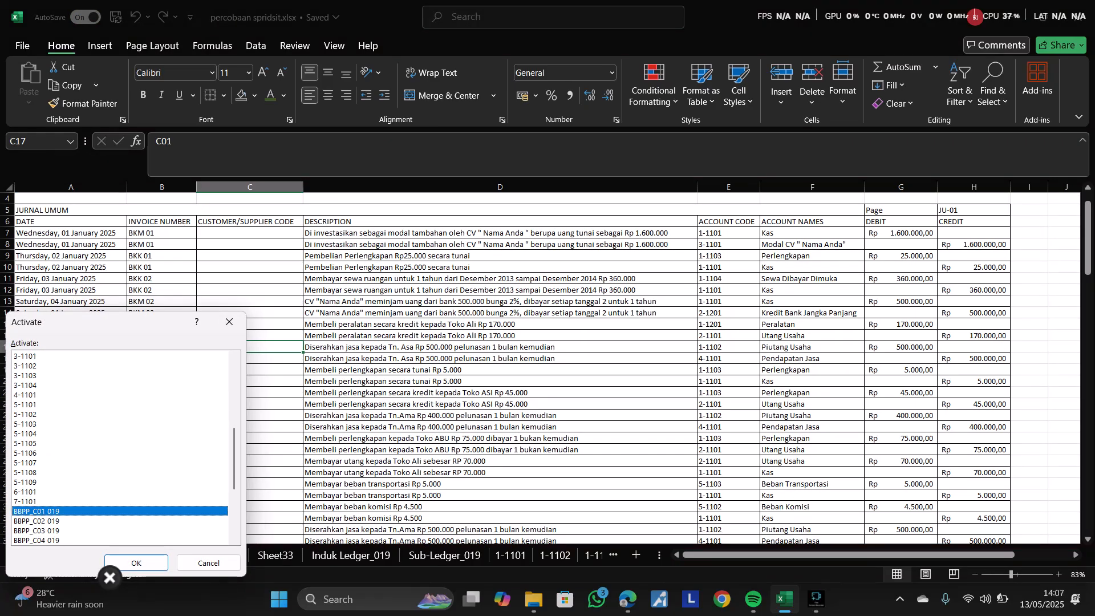
click(136, 562)
scroll(540, 363, down, 2)
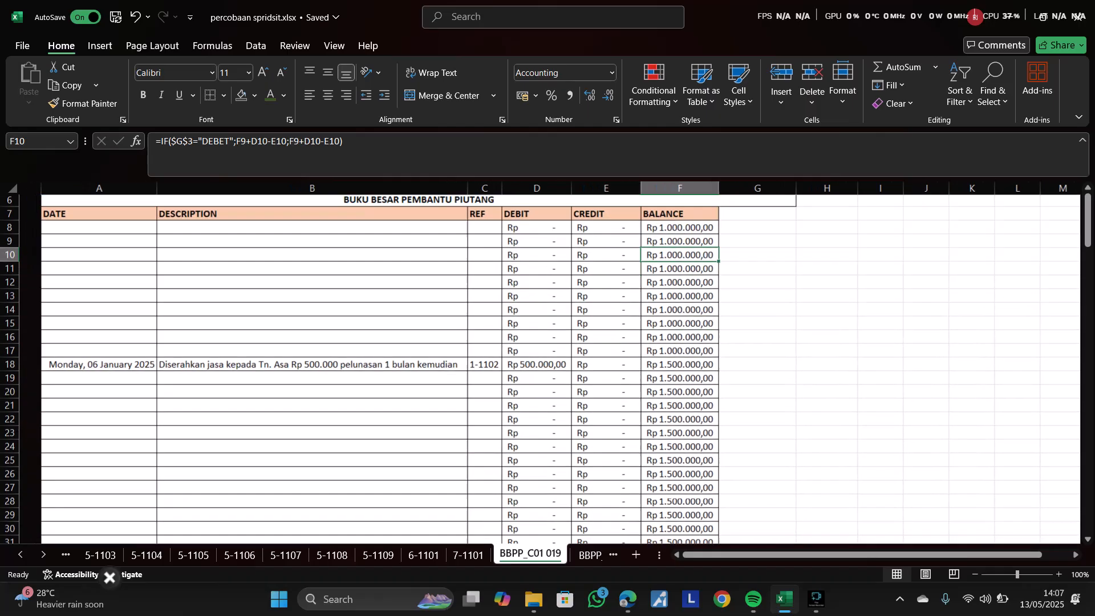
click(77, 366)
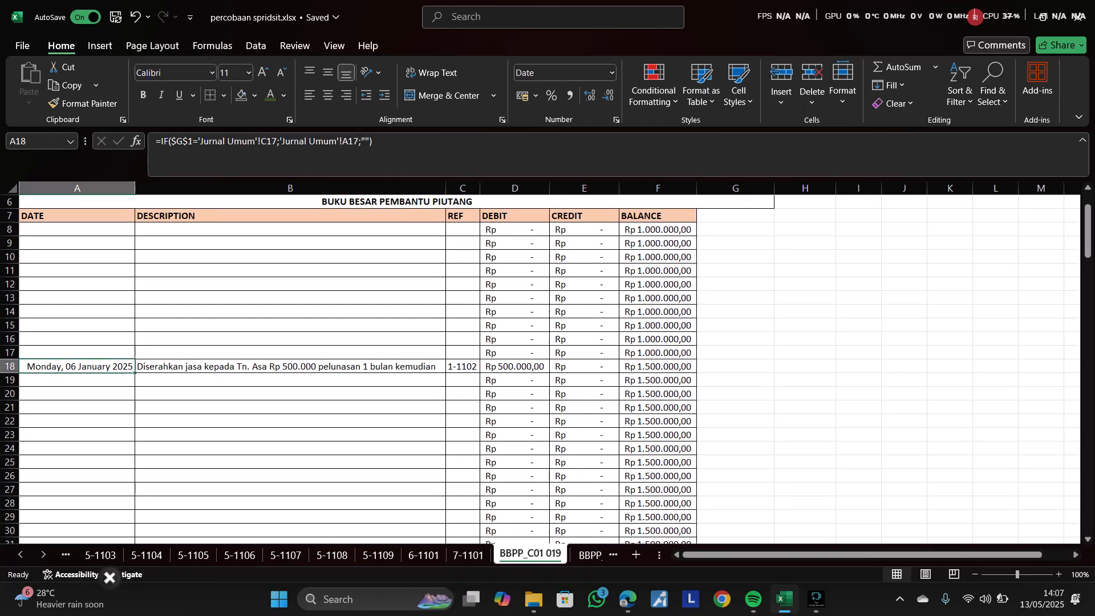
- Review the customer C01 receivables ledger from its January entries down to the blank rows and back to the header
scroll(77, 366, down, 14)
scroll(77, 366, up, 2)
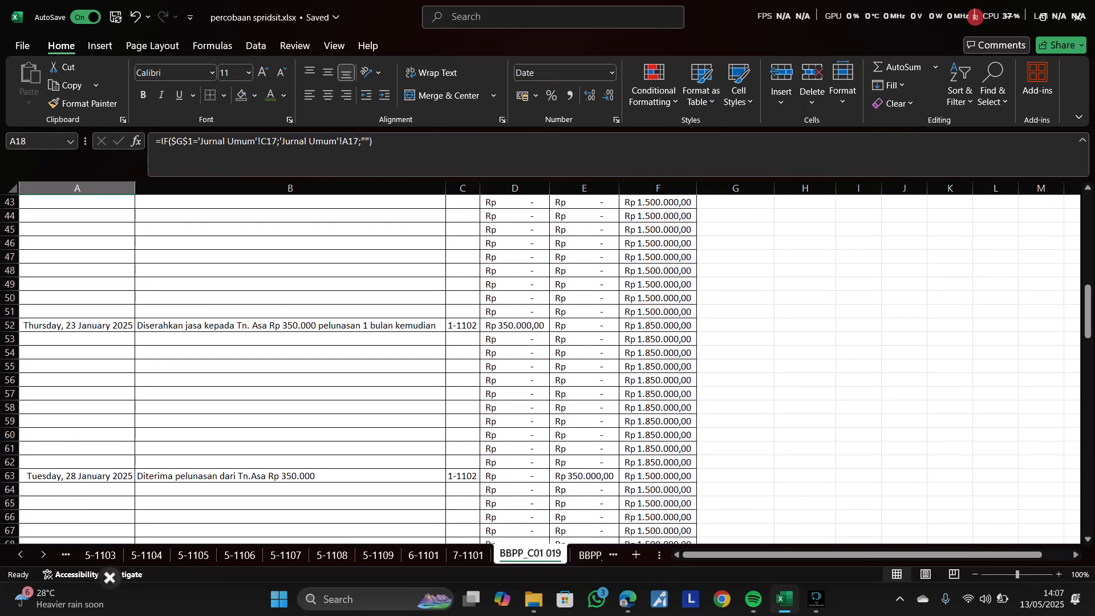
scroll(388, 368, down, 20)
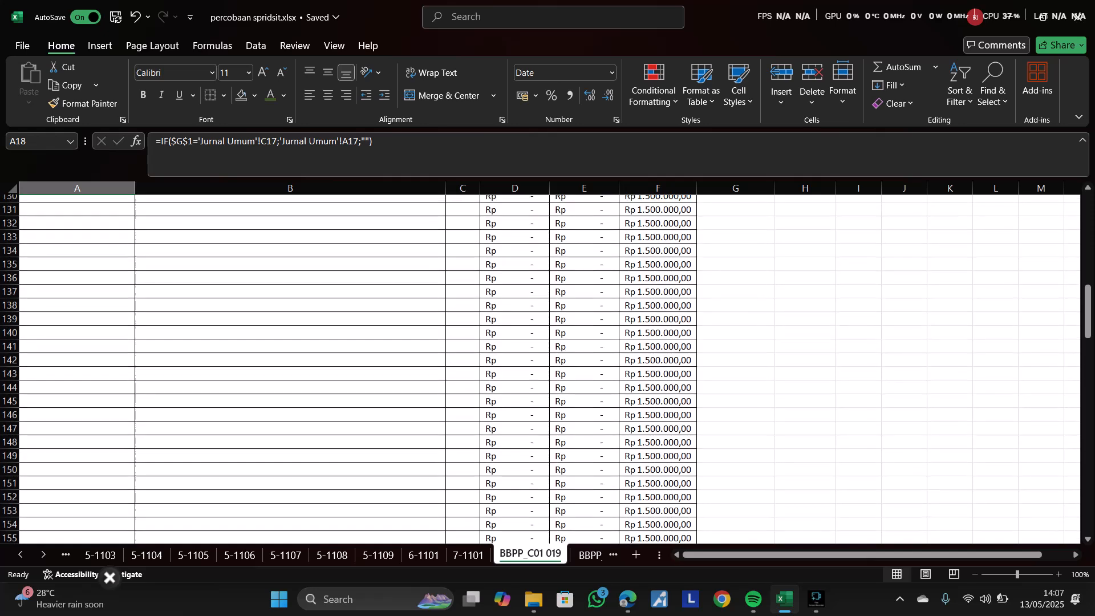
scroll(388, 368, up, 20)
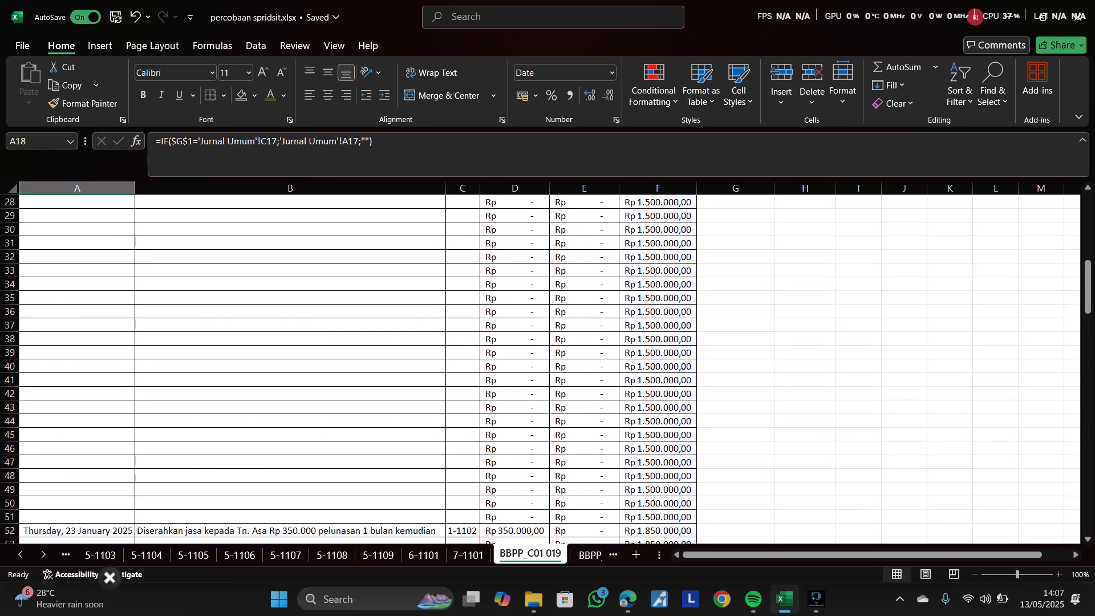
scroll(388, 368, up, 9)
- Return to the Jurnal Umum sheet and bring the early January entries into view
right_click(20, 554)
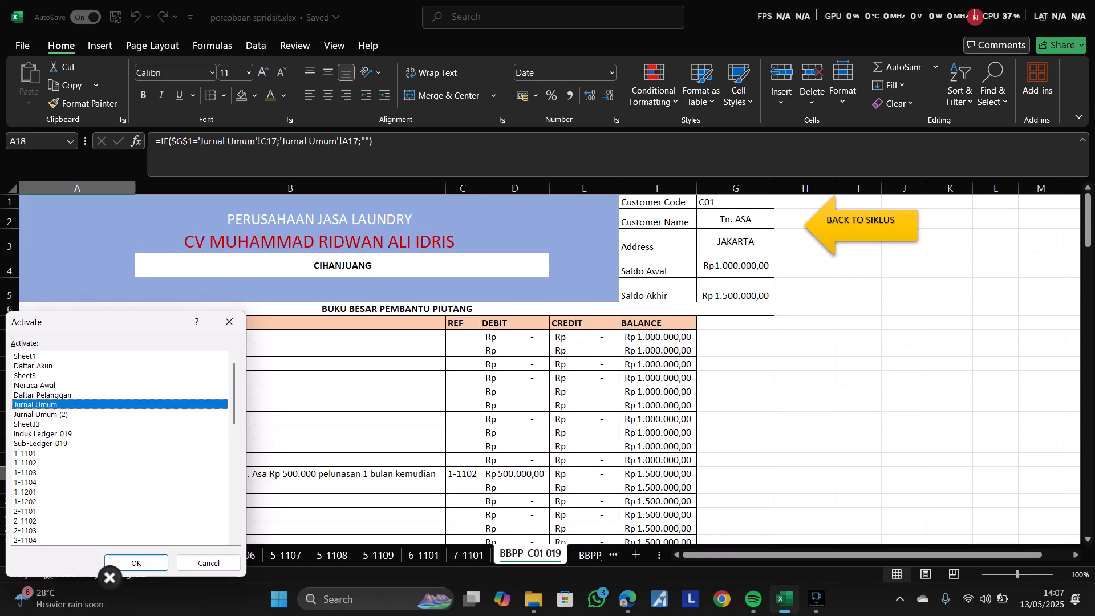
click(137, 562)
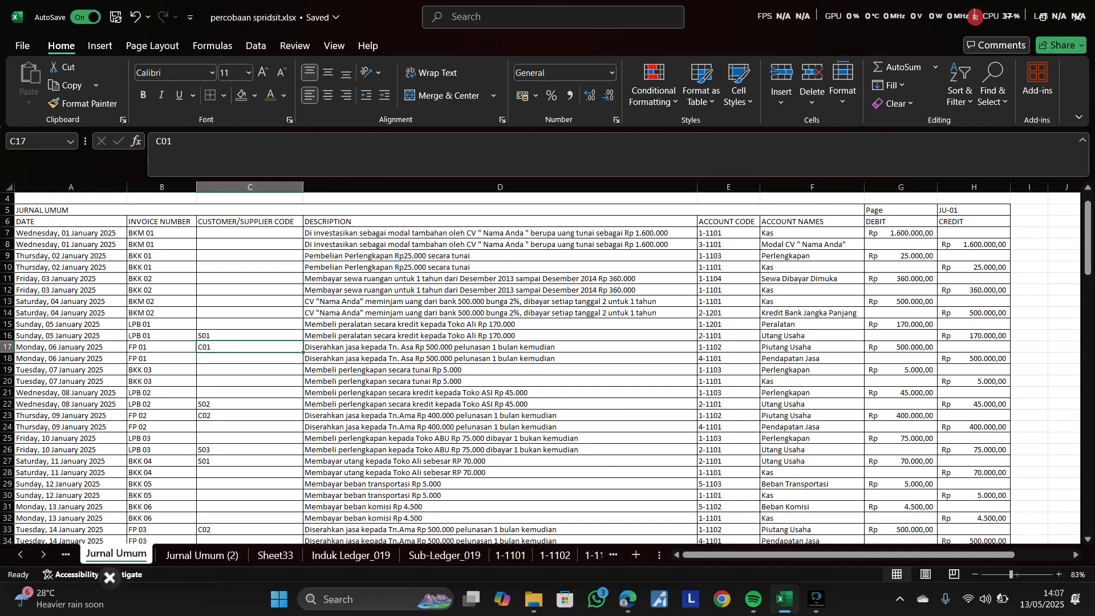
scroll(548, 368, down, 1)
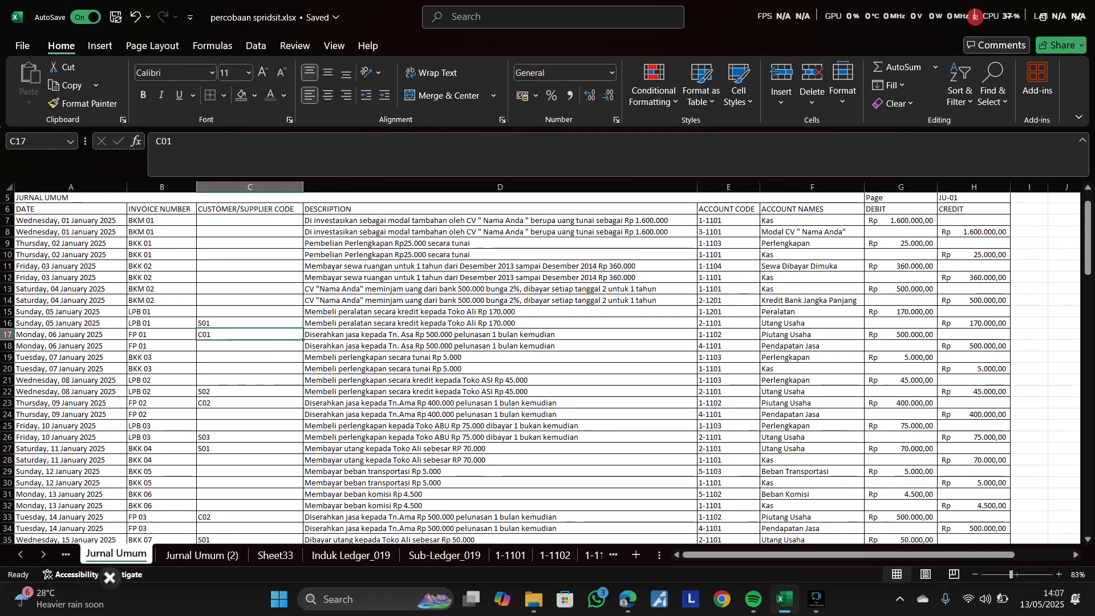
scroll(547, 367, up, 1)
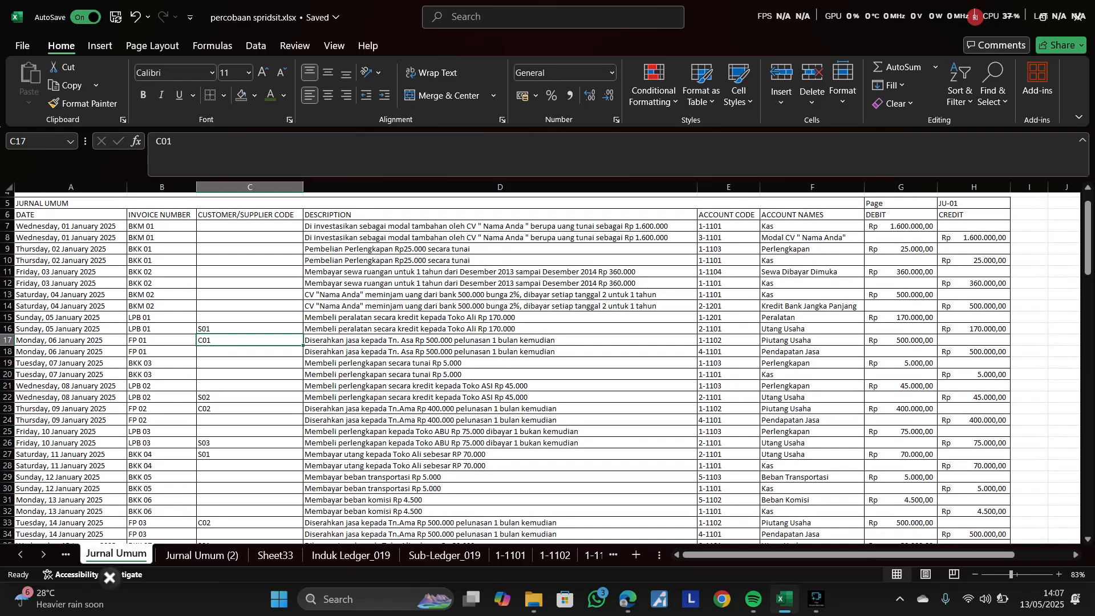
scroll(547, 367, down, 1)
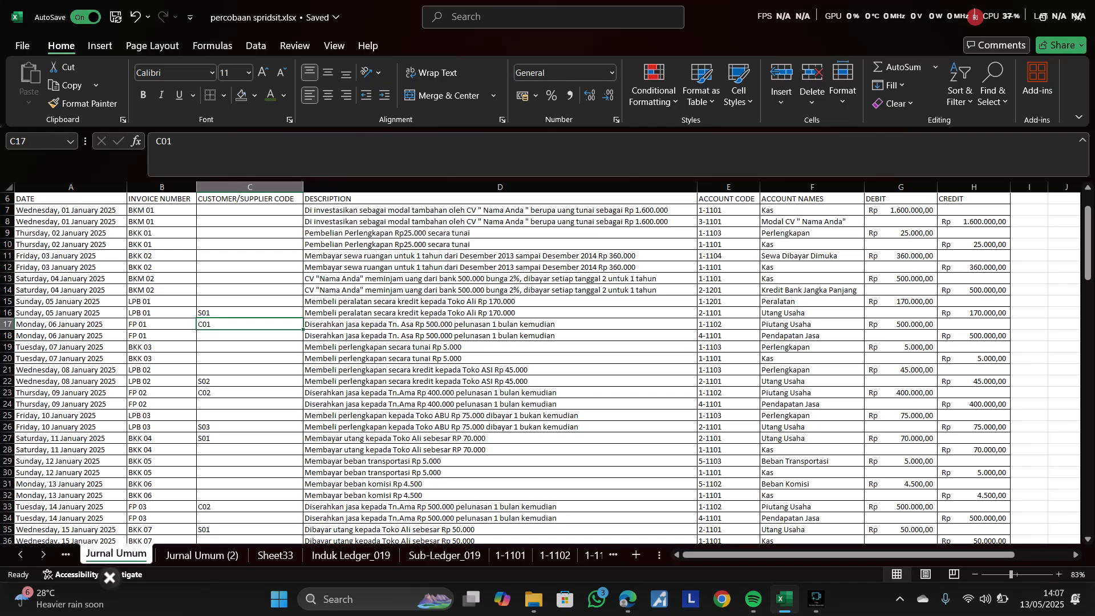
- Follow the 6 January service entry from C17 to its account names in F17:F18, ending at the cash purchase description in D19
key(Right)
key(Right)
key(Right)
key(Down)
key(Left)
key(Left)
key(Down)
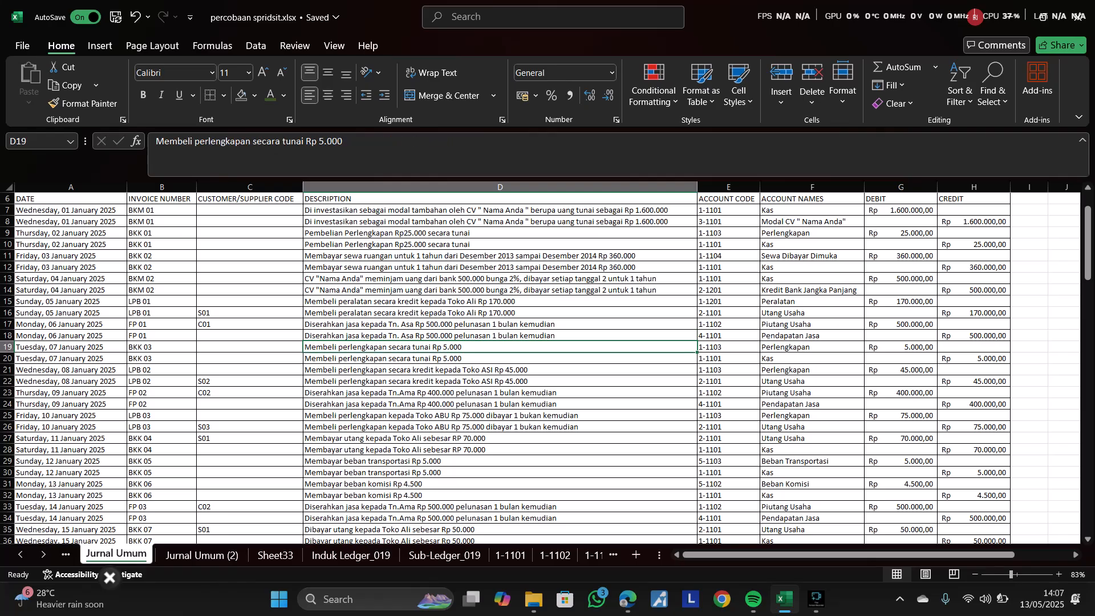
- Compare the account codes in E19 and E20 for the cash purchase of supplies
key(Right)
key(Right)
key(Left)
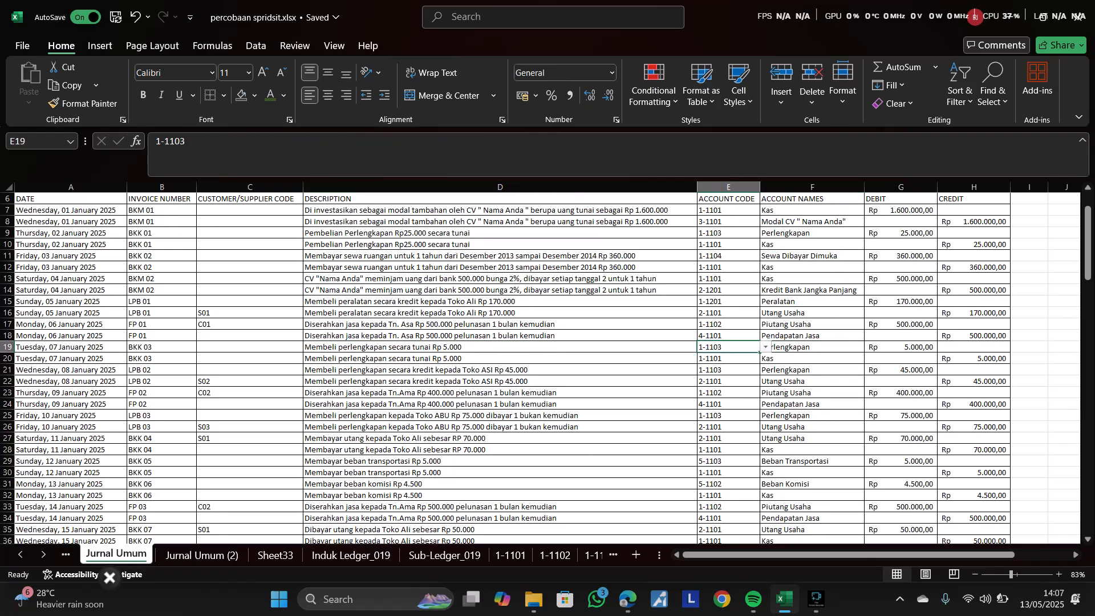
key(Down)
key(Up)
key(Down)
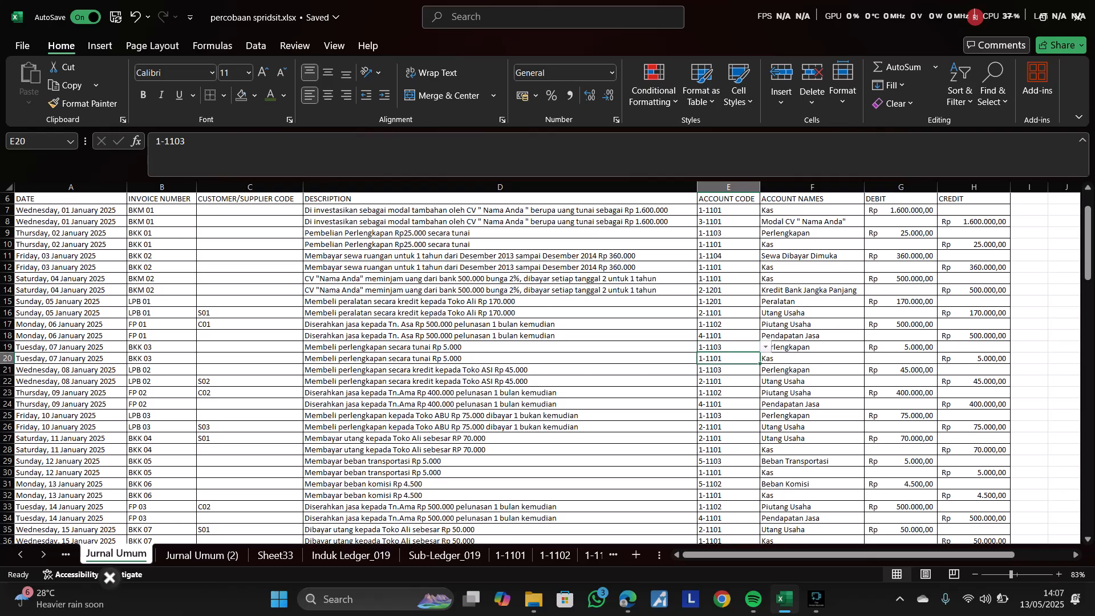
key(Up)
- Trace the cash purchase's debit in G19 and credit in H20, then go back along row 20
key(Right)
key(Right)
key(Down)
key(Right)
key(Left)
key(Left)
key(Left)
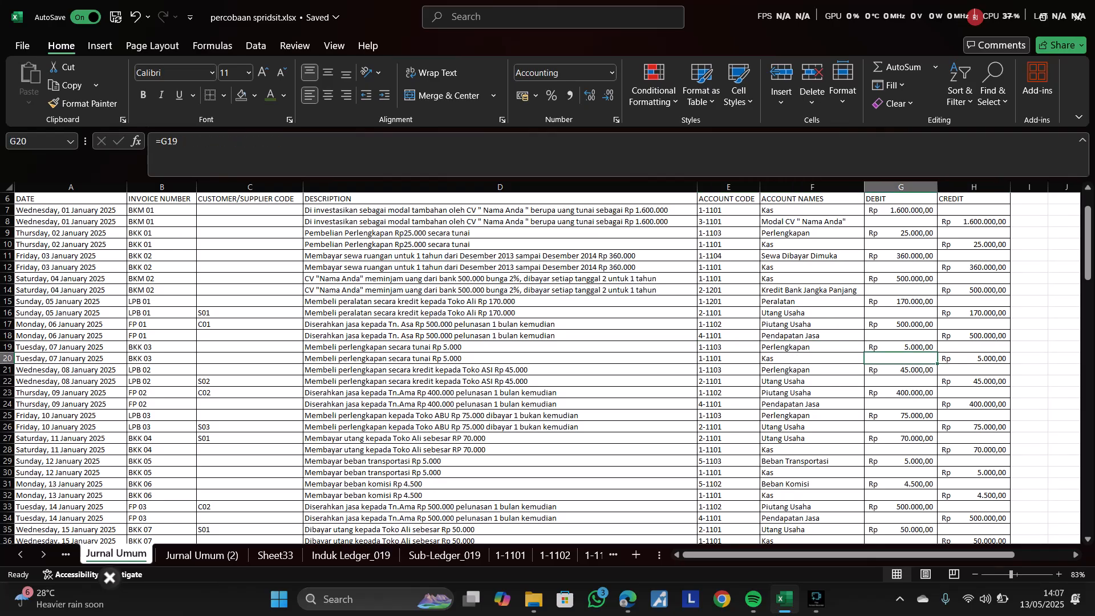
- Inspect the credit purchase from Toko ASI, moving from its description in D21 to the account codes in E21 and E22
key(Left)
key(Down)
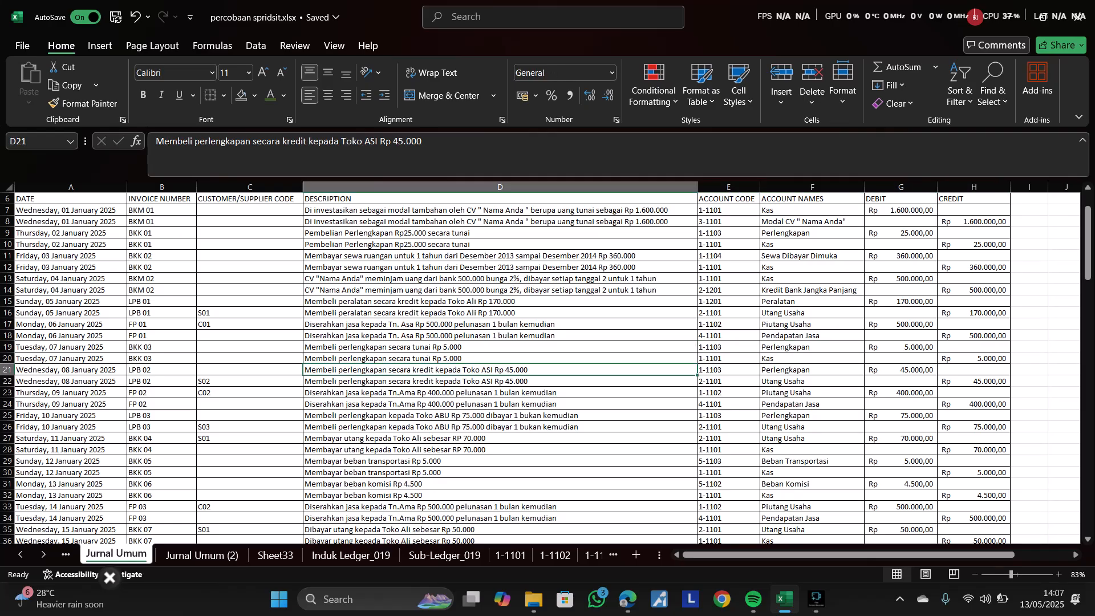
key(Right)
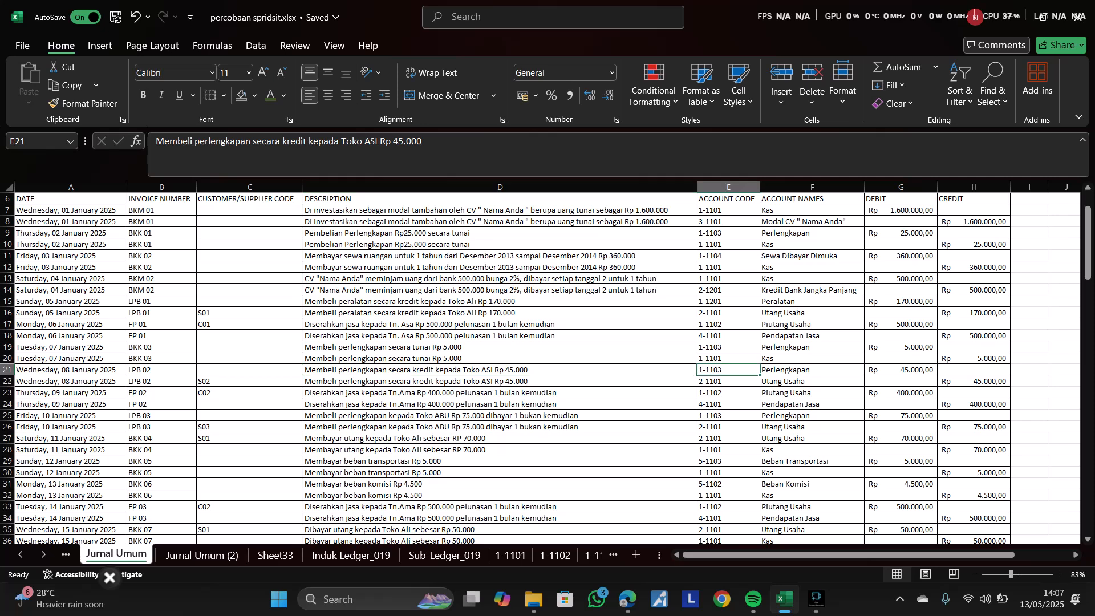
key(Down)
key(Left)
key(Right)
key(Up)
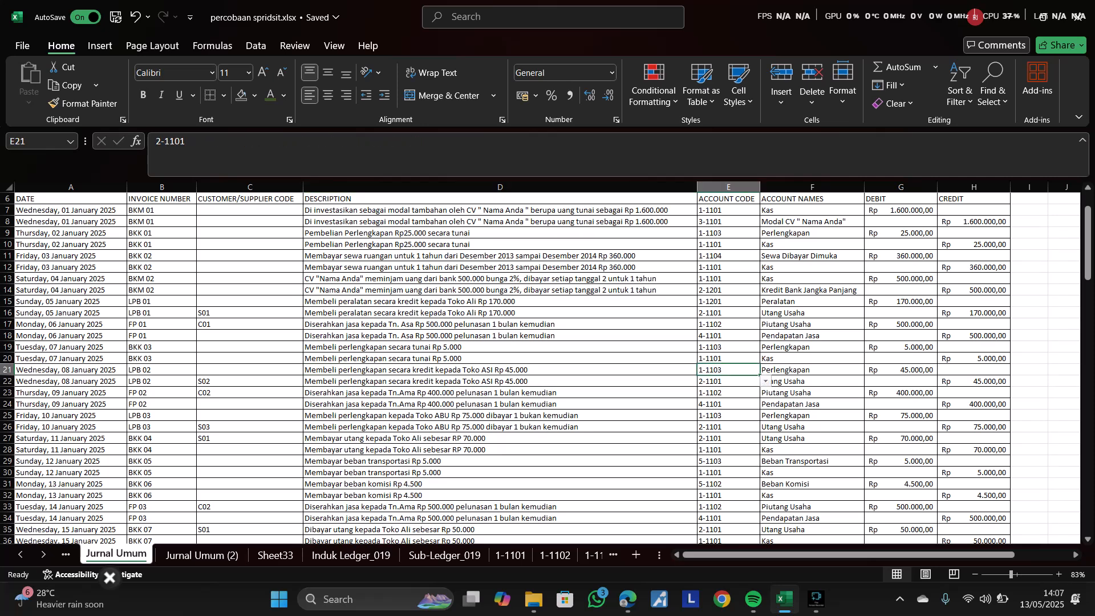
- Check the account names in F21:F22 and the debit cells from G21 down to G23
key(Right)
key(Down)
key(Up)
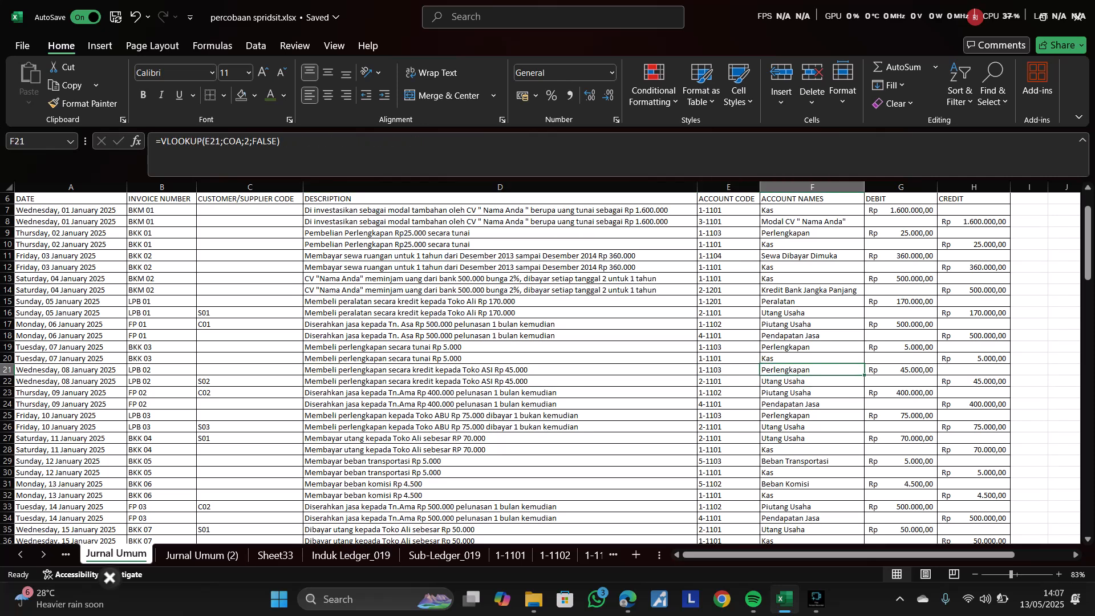
key(Right)
key(Down)
key(Down)
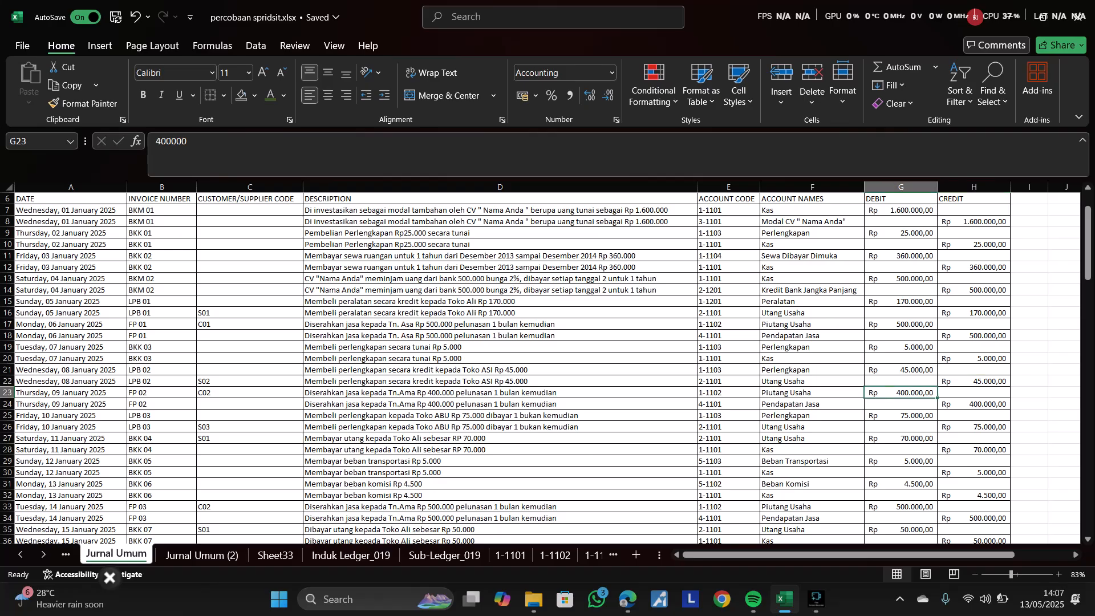
- Trace the 9 January service entry from customer code C02 in C23 to its account codes and names in E23:F24
key(Left)
key(Left)
key(Left)
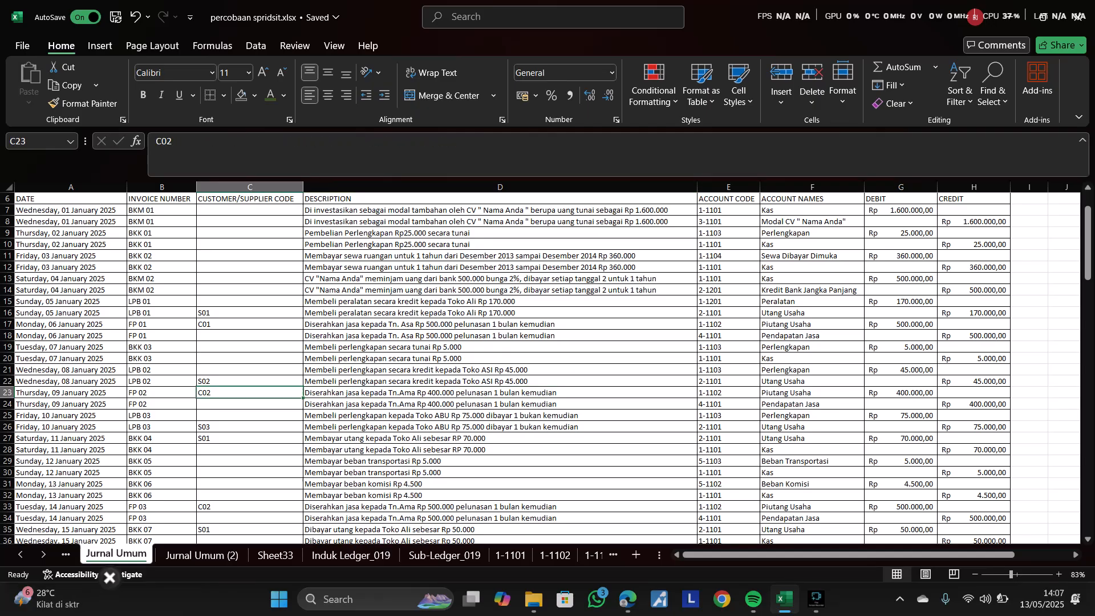
key(Right)
key(Right)
key(Right)
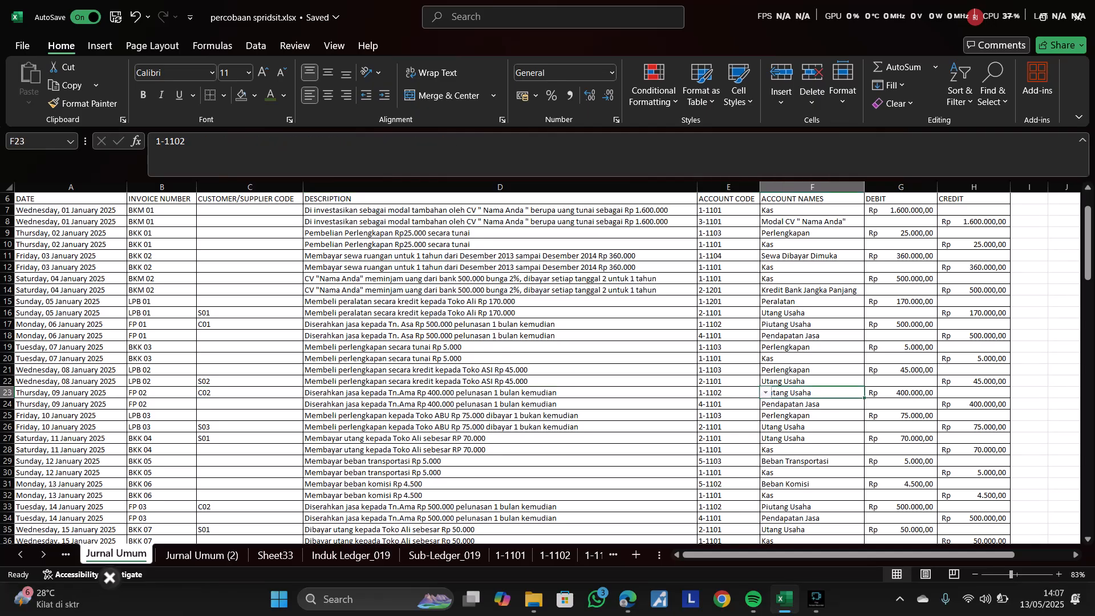
key(Left)
key(Down)
key(Up)
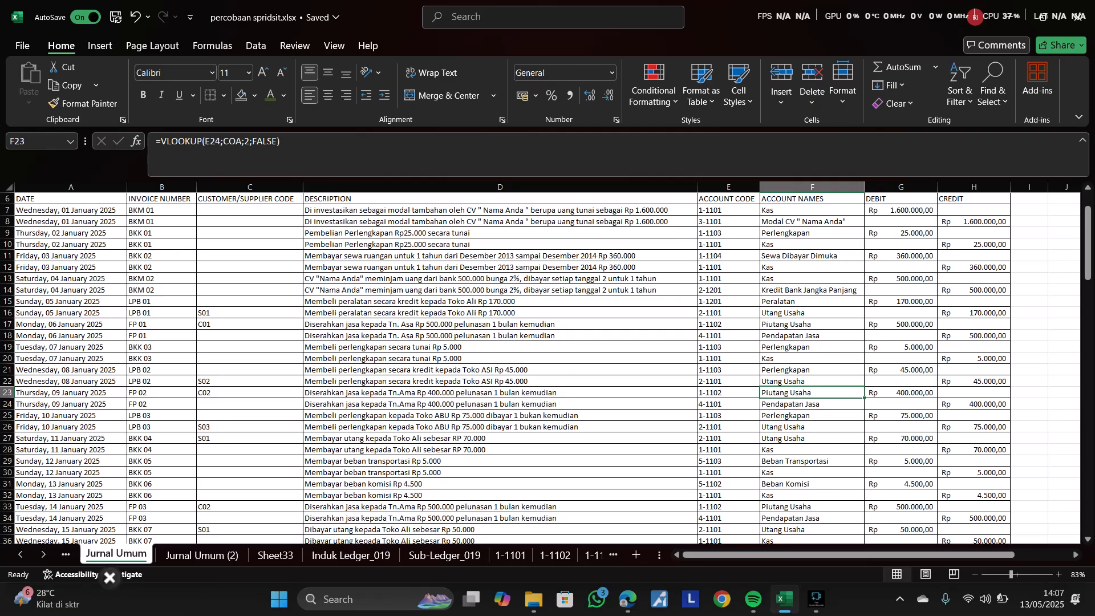
- Follow the 9 January entry's debit in G23 and credit in H24, and return to its customer code in C23
key(Right)
key(Down)
key(Right)
key(Left)
key(Left)
key(Left)
key(Up)
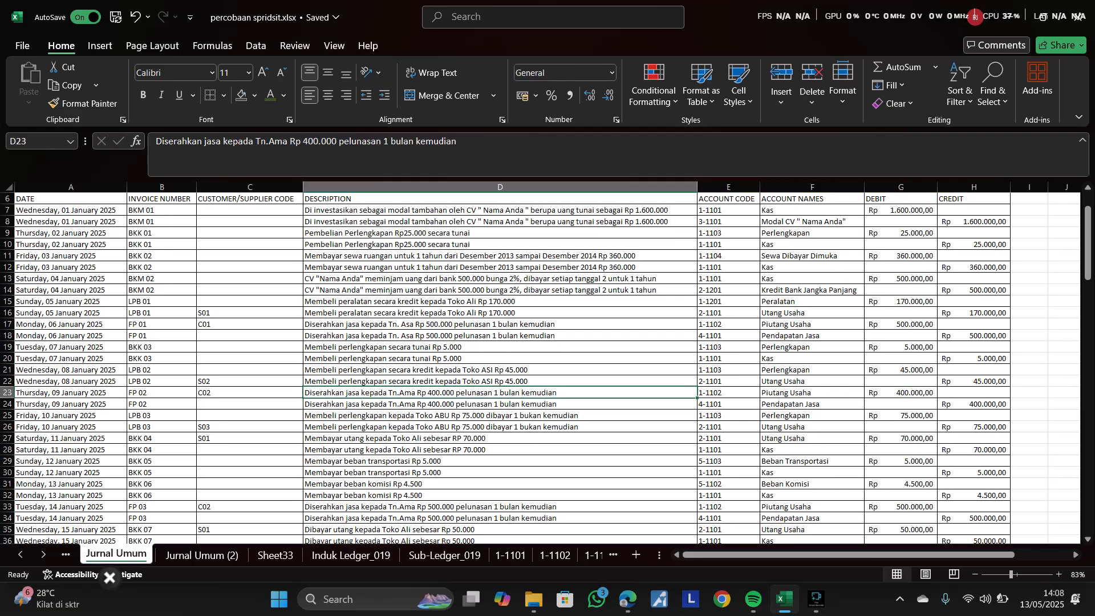
key(Up)
key(Left)
key(Down)
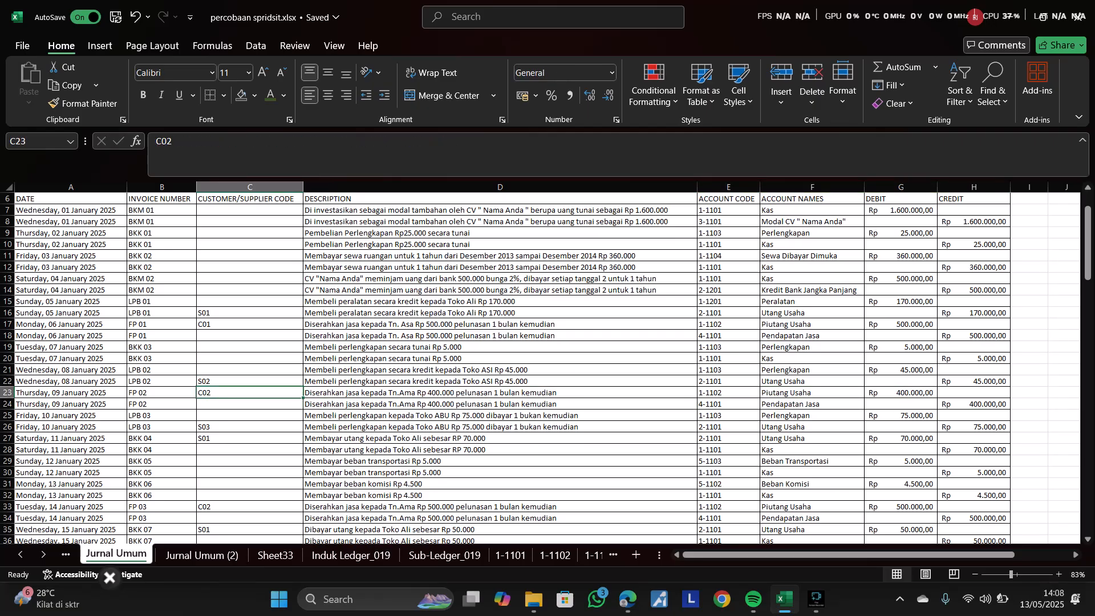
- Relate the customer code in C23 to the account name Piutang Usaha in F23
key(Right)
key(Right)
key(Right)
key(Left)
key(Left)
key(Left)
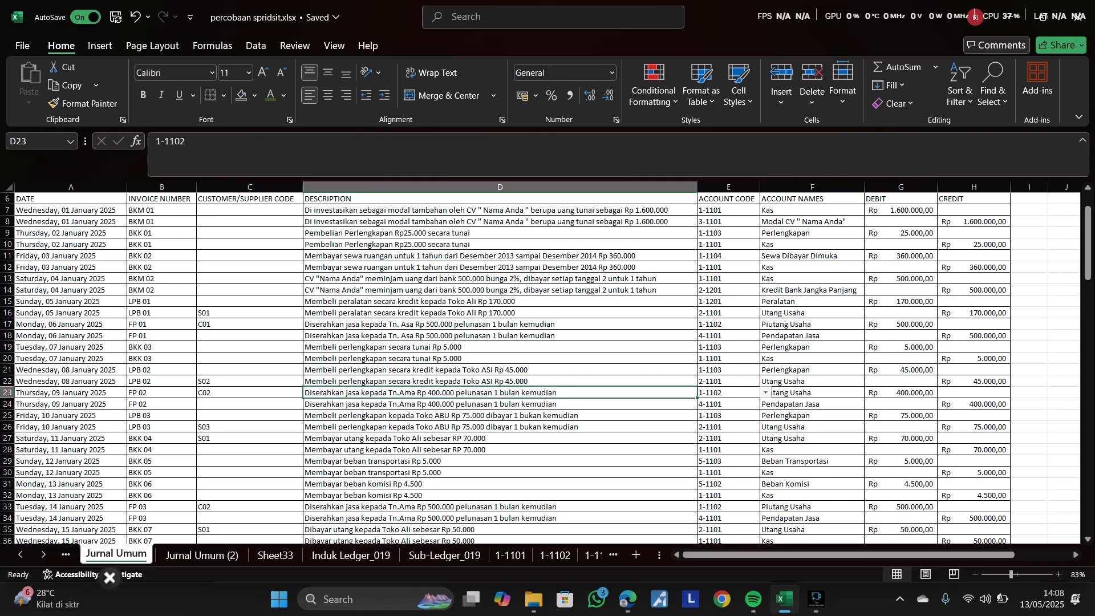
- Compare the descriptions in D23 to D25 and inspect the account name lookup for the Toko ABU purchase in F25
key(Right)
key(Down)
key(Down)
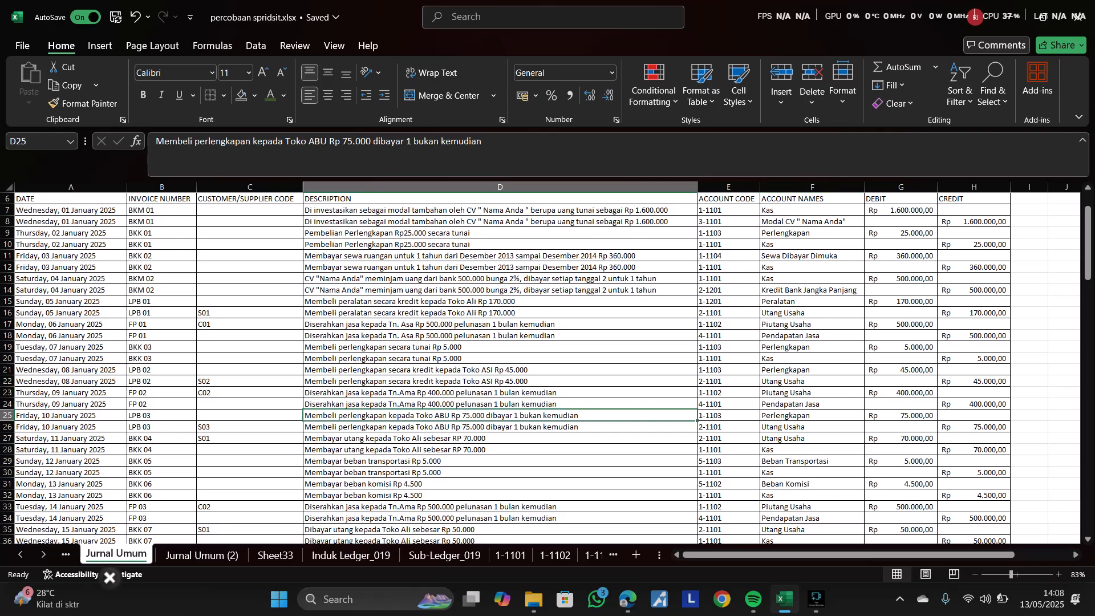
key(Up)
key(Up)
key(Down)
key(Down)
key(Right)
key(Right)
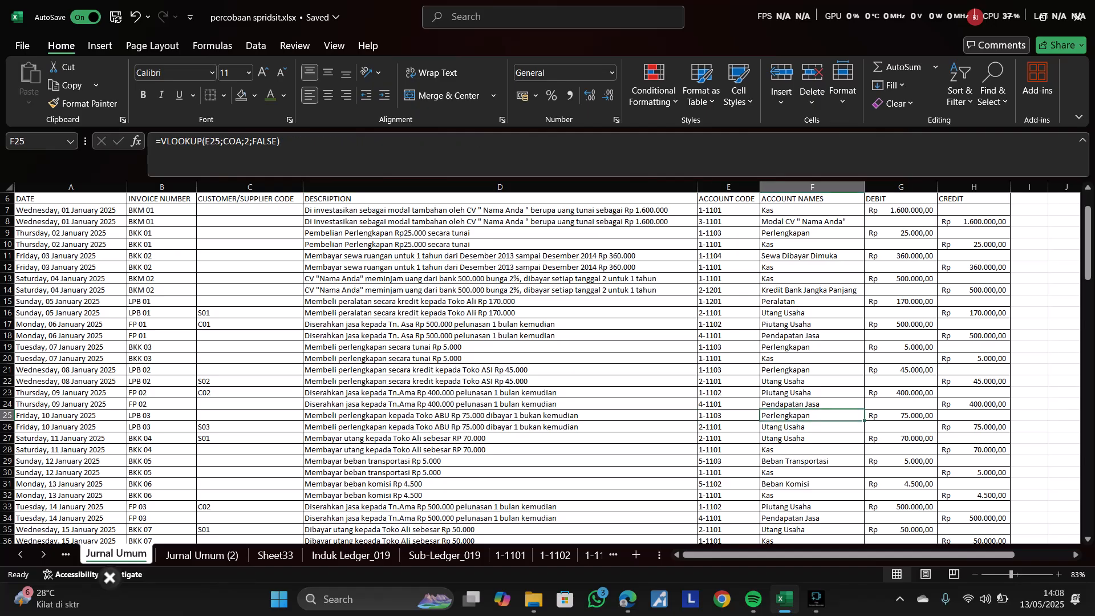
- Inspect the Utang Usaha lookup in F26 and relate account code 2-1101 in E26 to supplier code S03 in C26
key(Down)
key(Up)
key(Down)
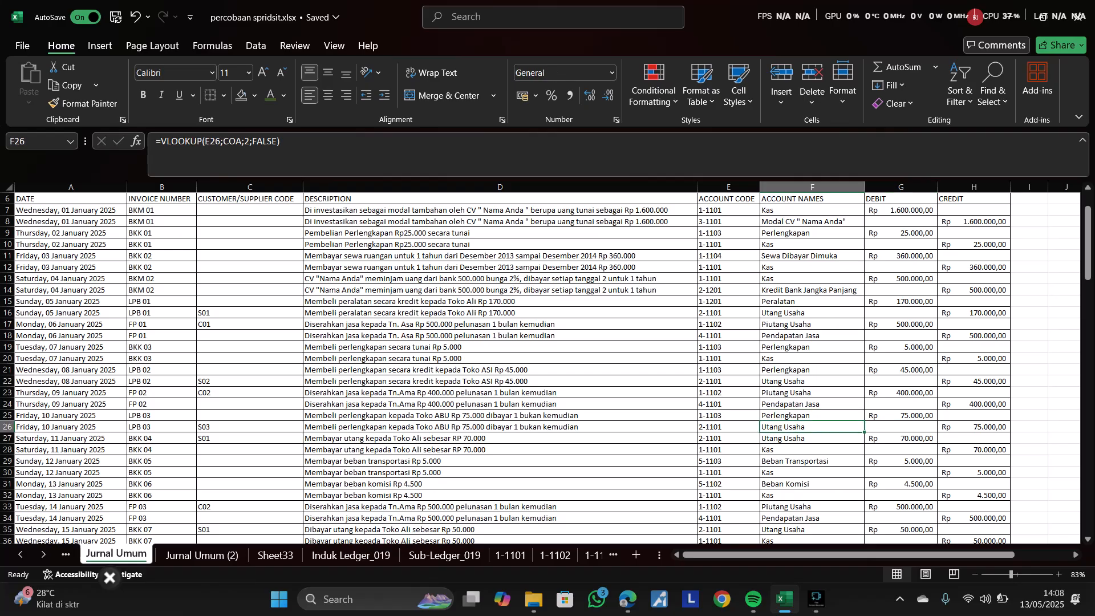
key(Left)
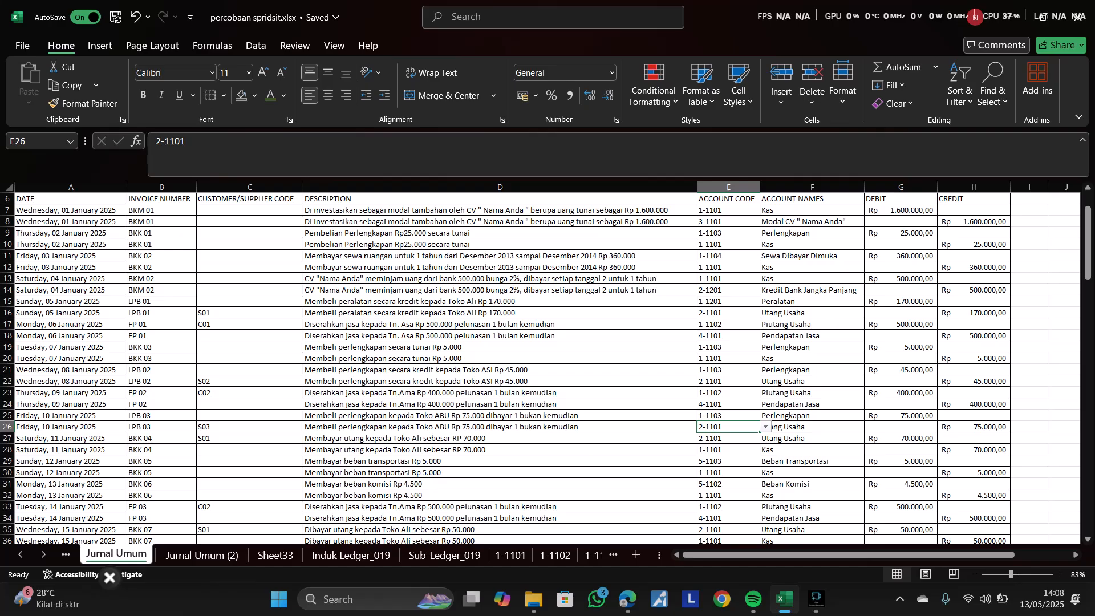
key(Left)
key(Left)
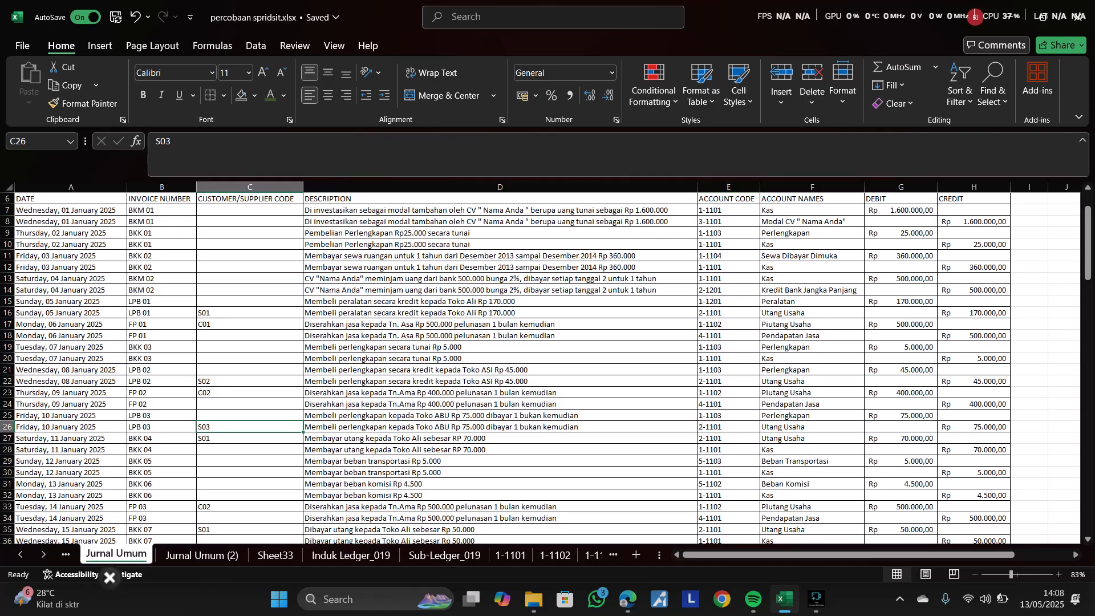
key(Right)
key(Right)
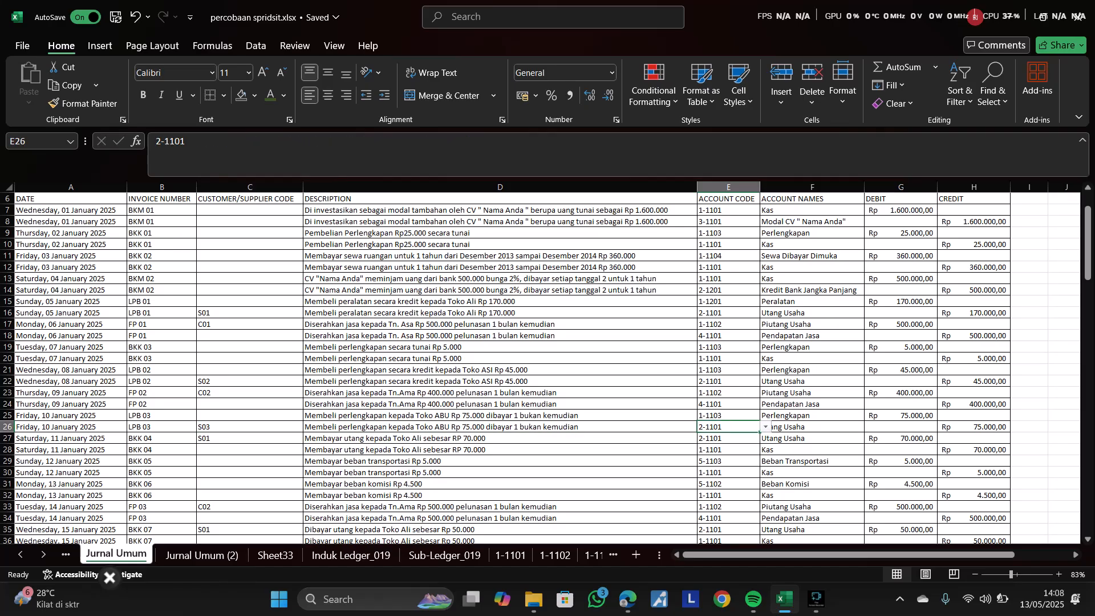
- Highlight C26:F26 to relate supplier code S03 to the Utang Usaha account
key(Right)
key(shift+Left)
key(shift+Left)
key(shift+Left)
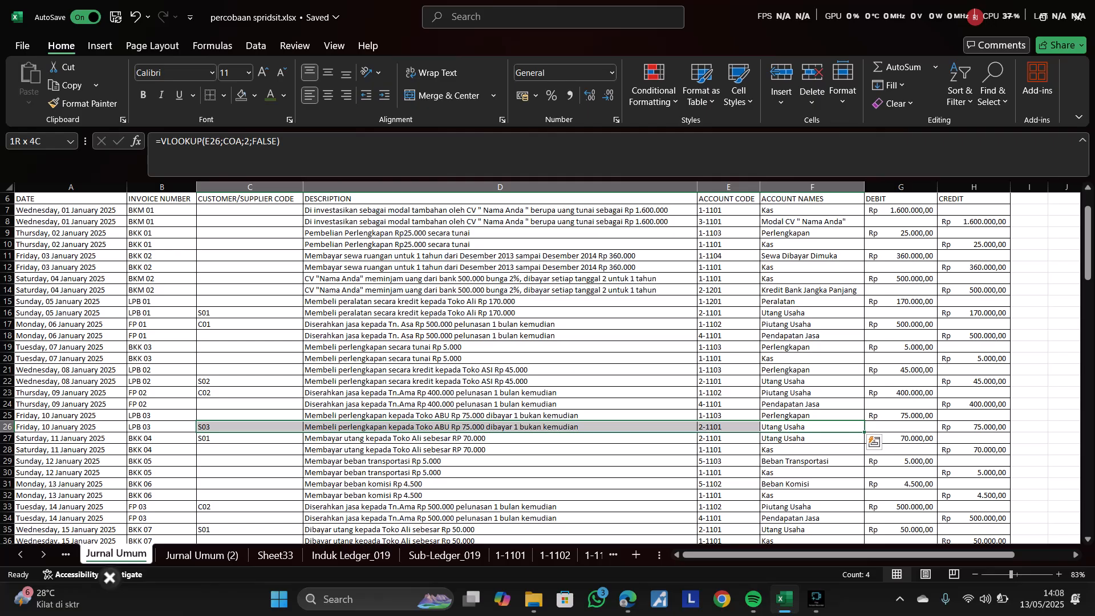
- Move to the supplier code in C27 for the debt payment to Toko Ali
key(Down)
key(Left)
key(Left)
key(Left)
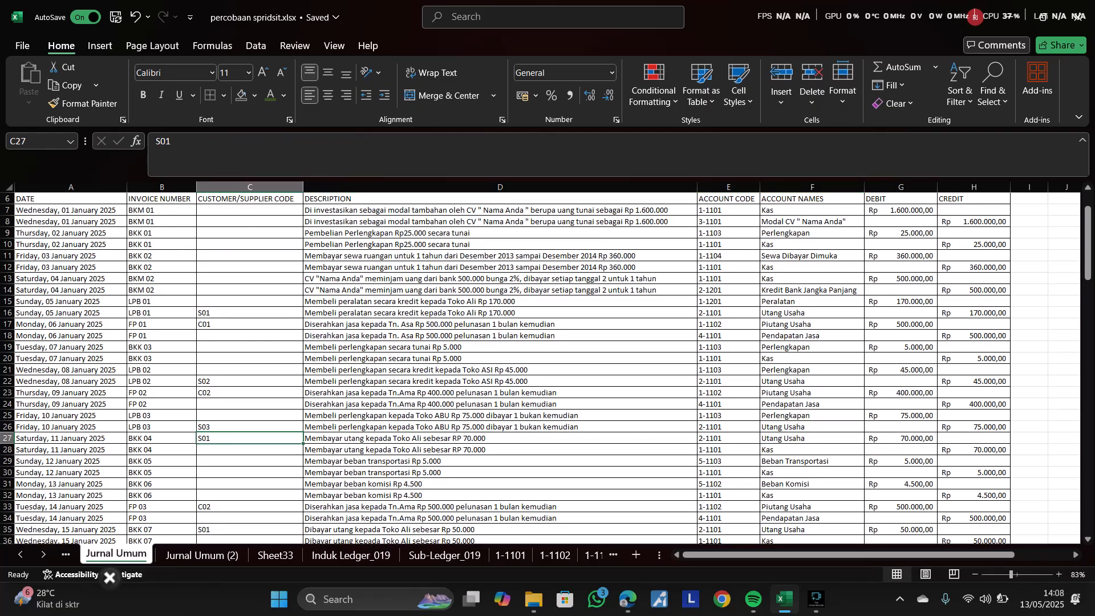
- Read the debt payment description in D27 and inspect the account name lookup in F27, comparing it with F28
key(Right)
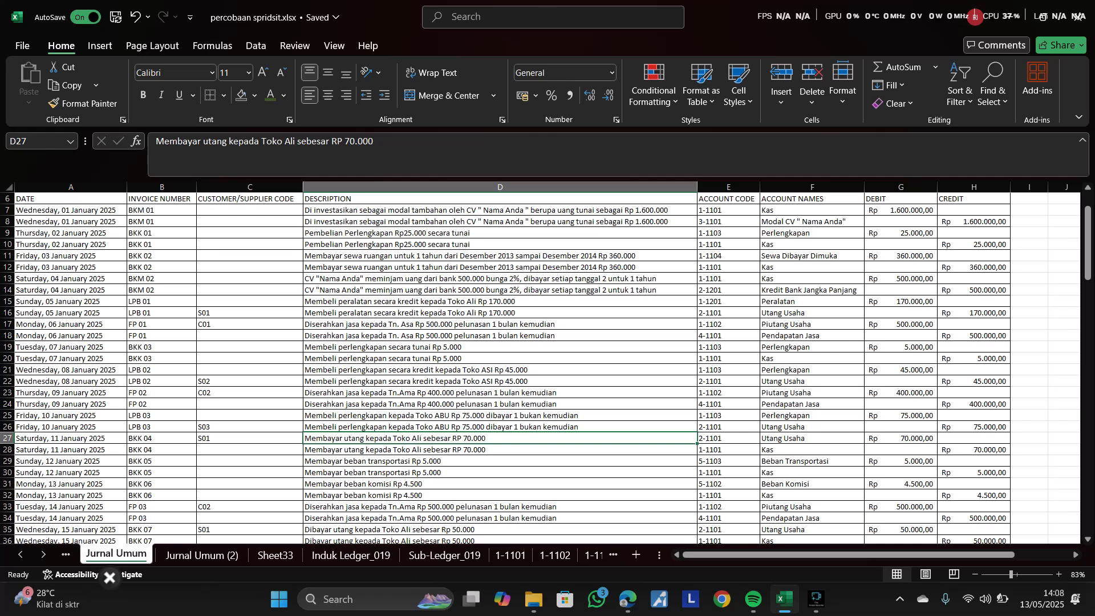
key(Right)
key(Right)
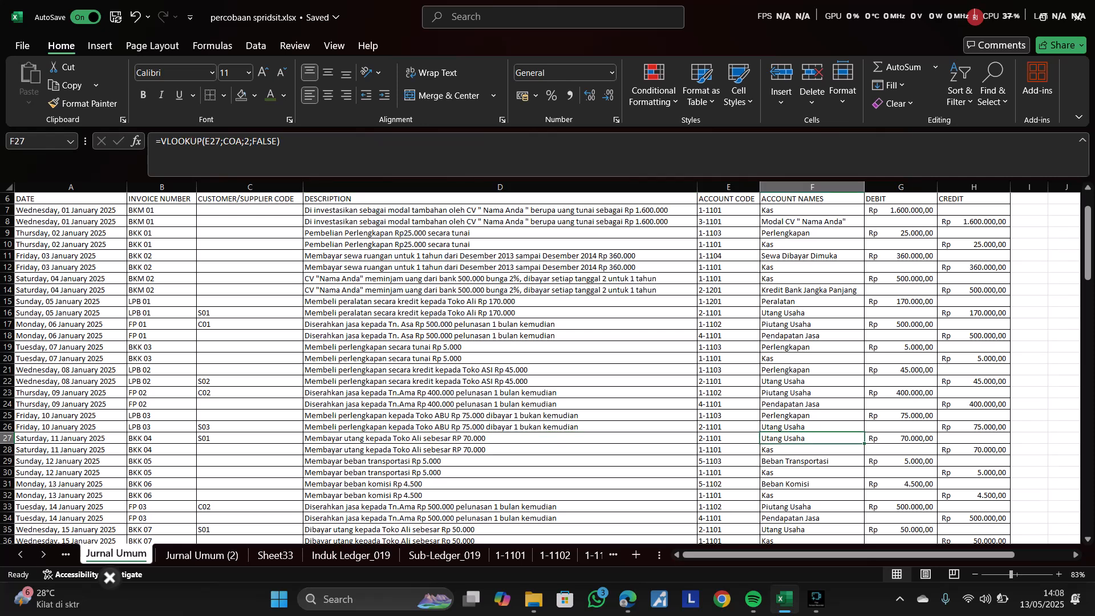
key(shift+Down)
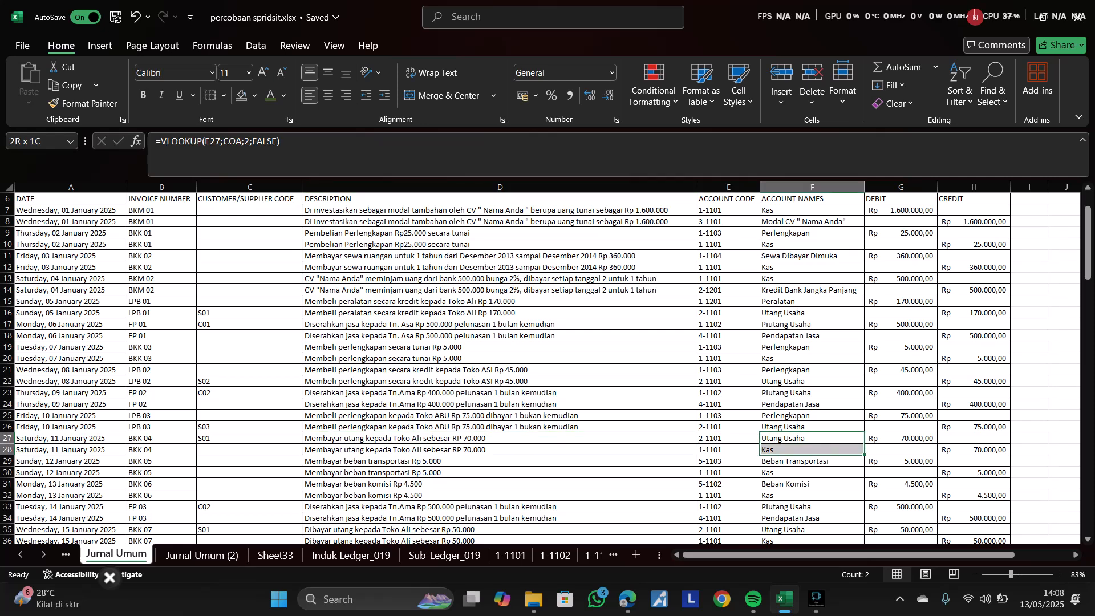
key(shift+Up)
key(Right)
key(Left)
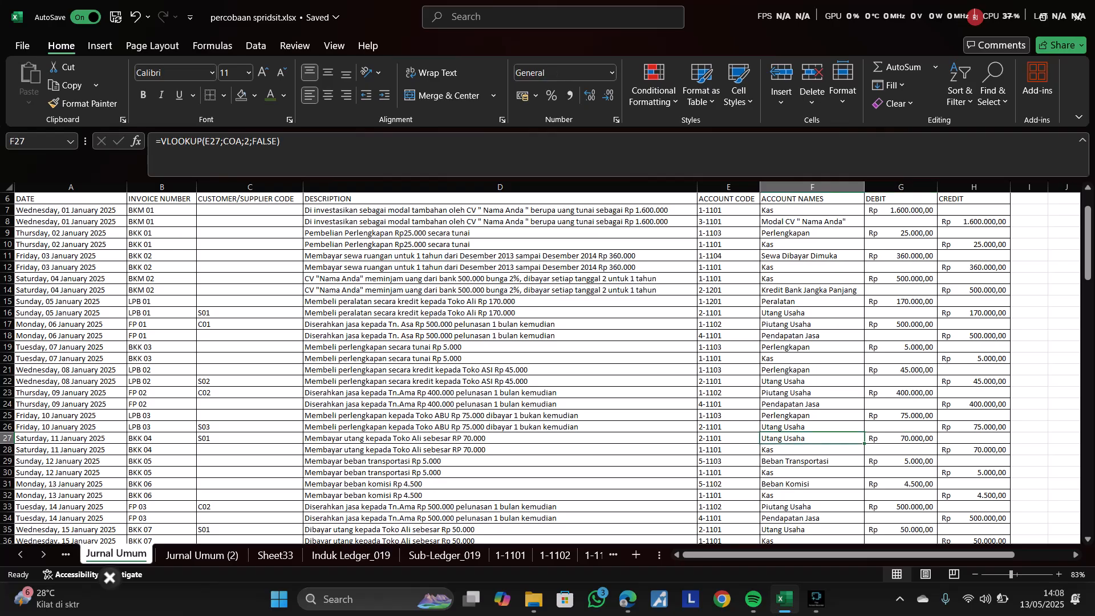
- Check the debit and credit amounts of the Toko Ali debt payment in rows 27 and 28, ending on account code E27
key(Right)
key(Down)
key(Right)
key(Left)
key(Left)
key(Left)
key(Up)
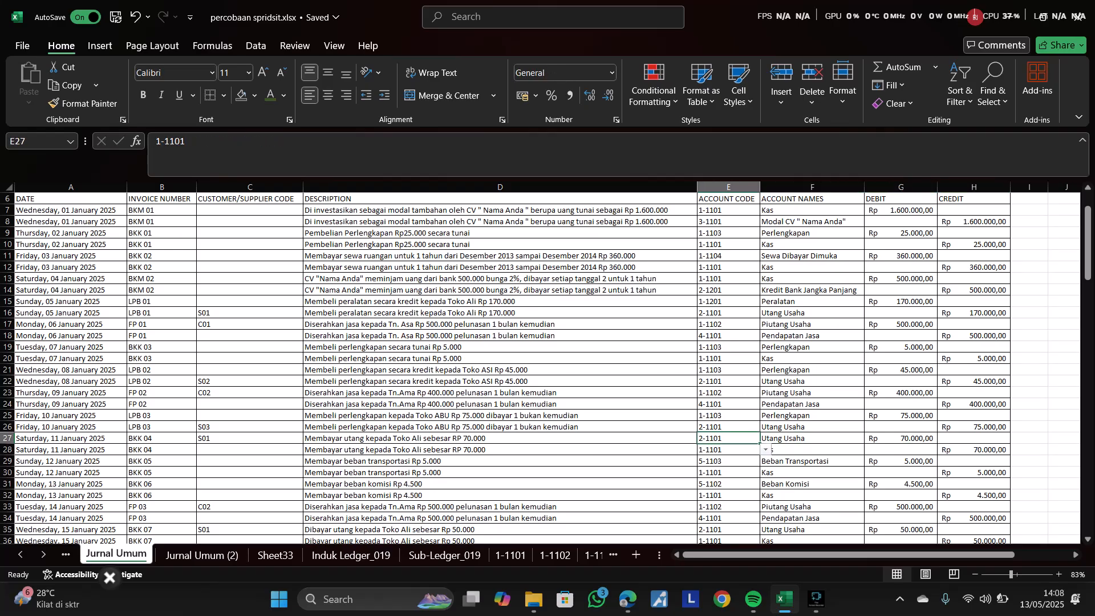
- Relate supplier code S01 in C27 to the description in D27 and account code 2-1101 in E27
key(Left)
key(Left)
key(Right)
key(Right)
key(Right)
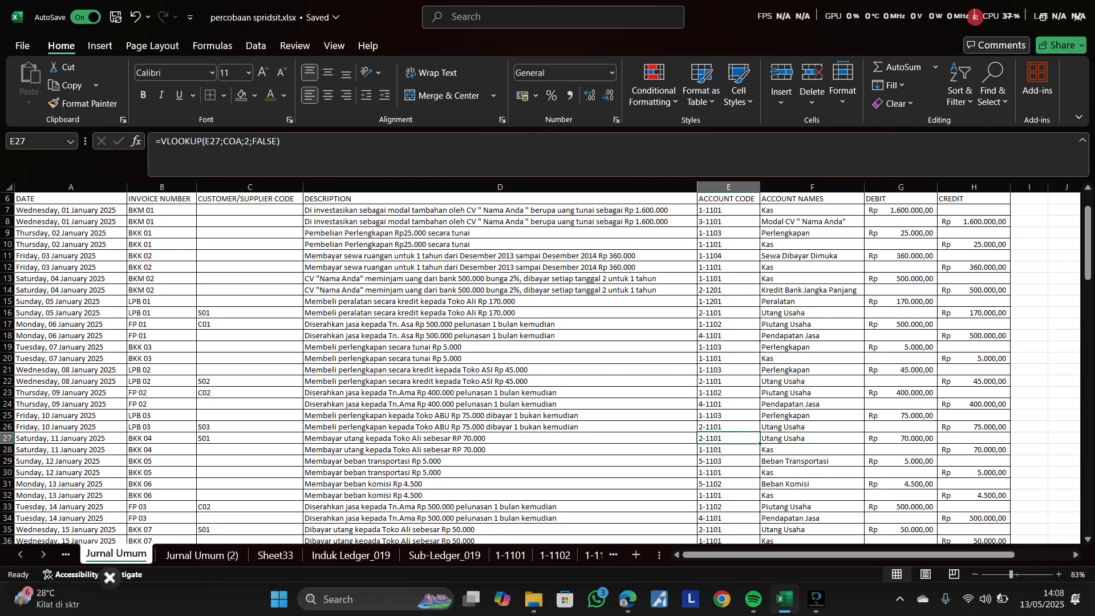
key(Left)
key(Left)
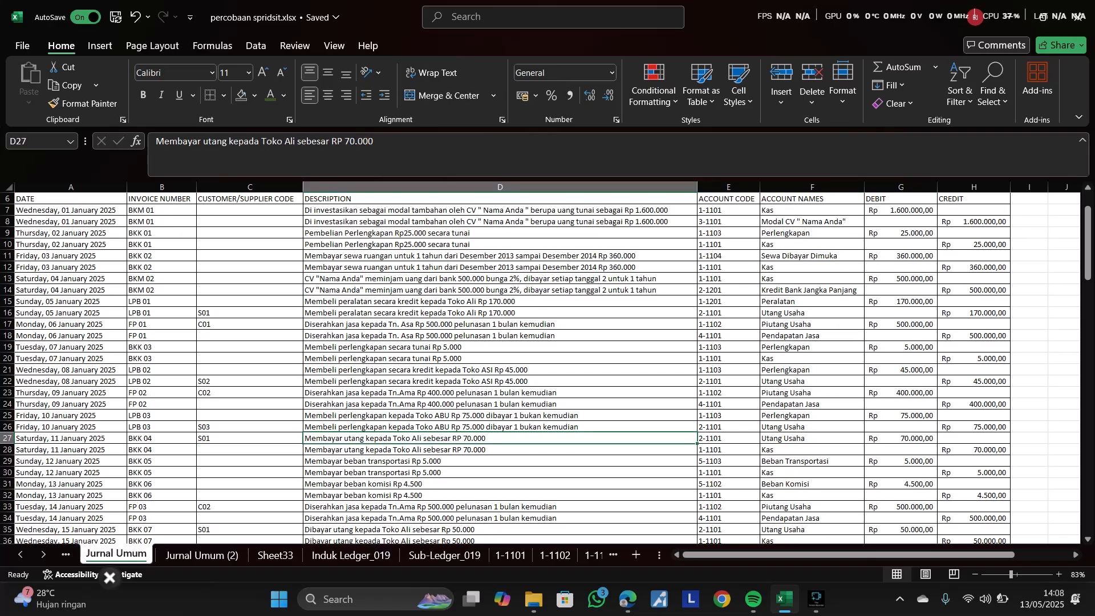
key(Left)
key(shift+Right)
key(shift+Left)
key(Down)
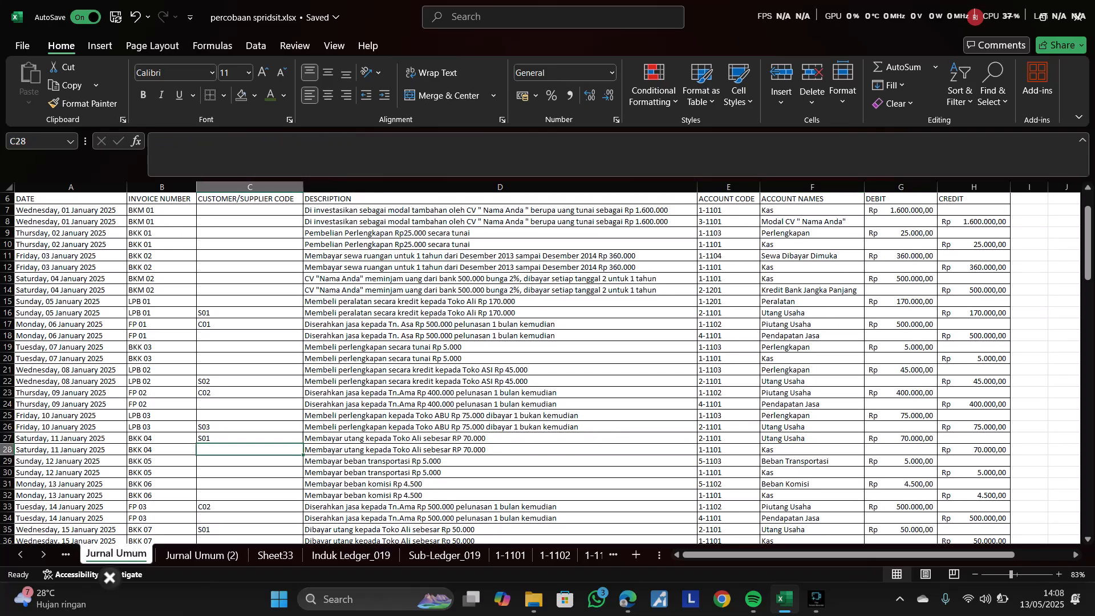
- Compare the transport expense descriptions in D29 and D30 and inspect their account name lookups in F29 and F30
key(Down)
key(Right)
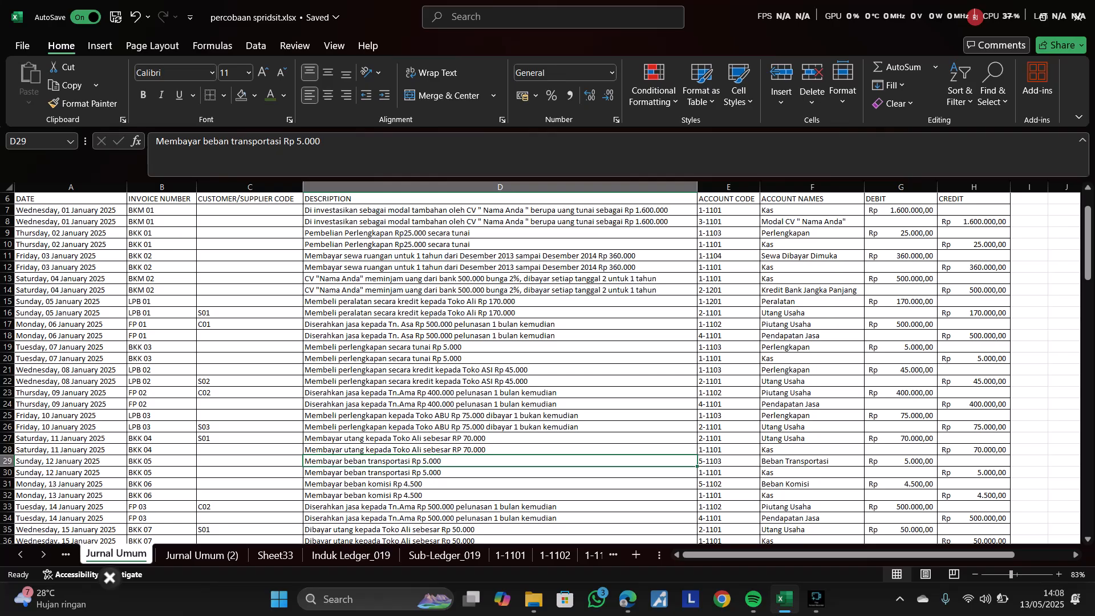
key(Down)
key(Up)
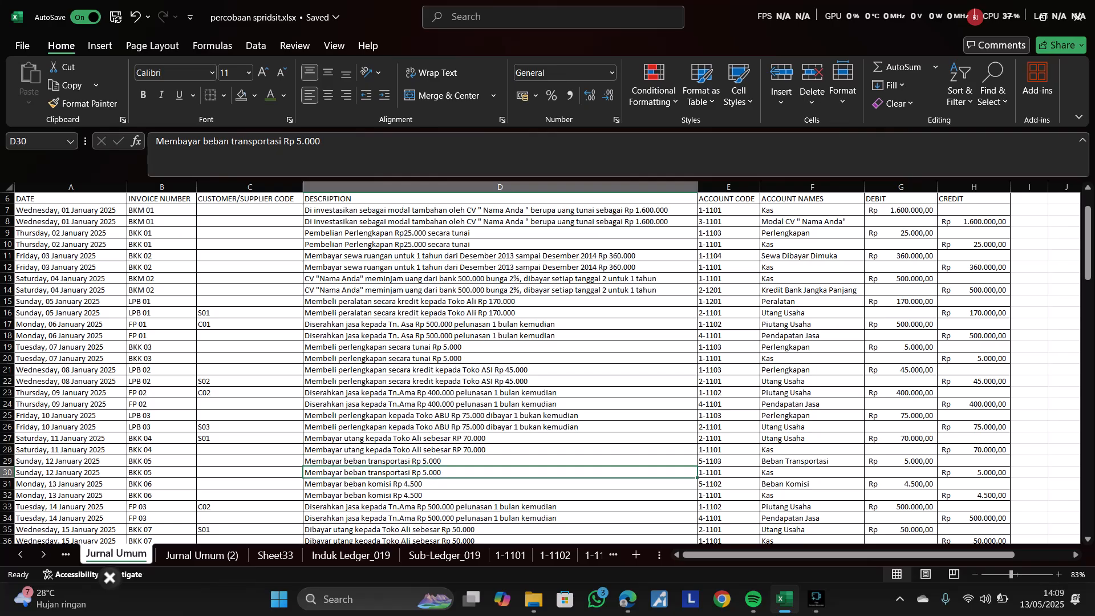
key(Right)
key(Right)
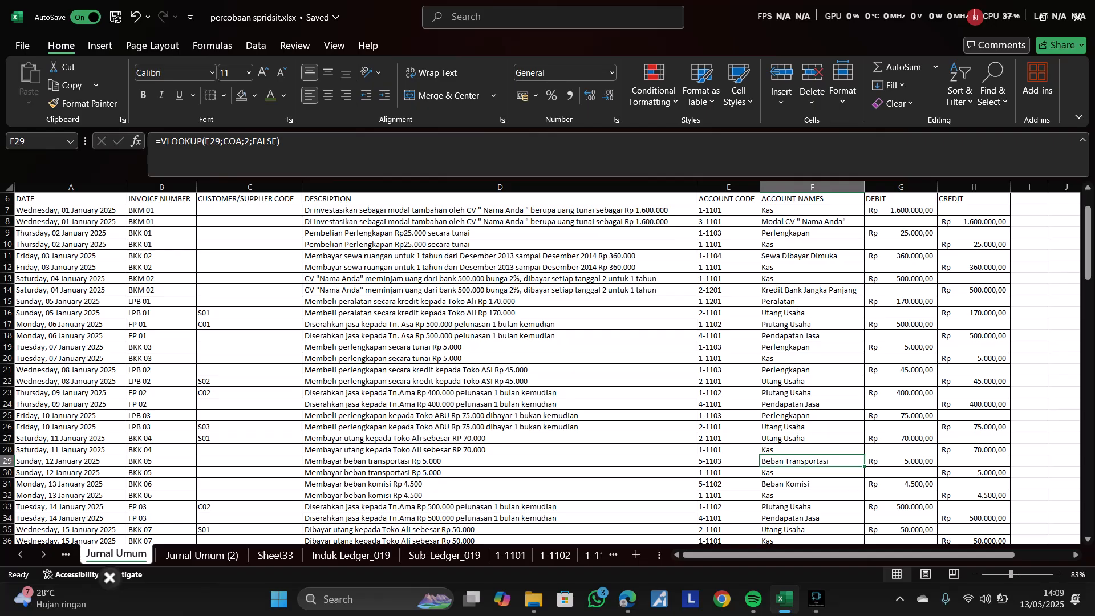
key(Down)
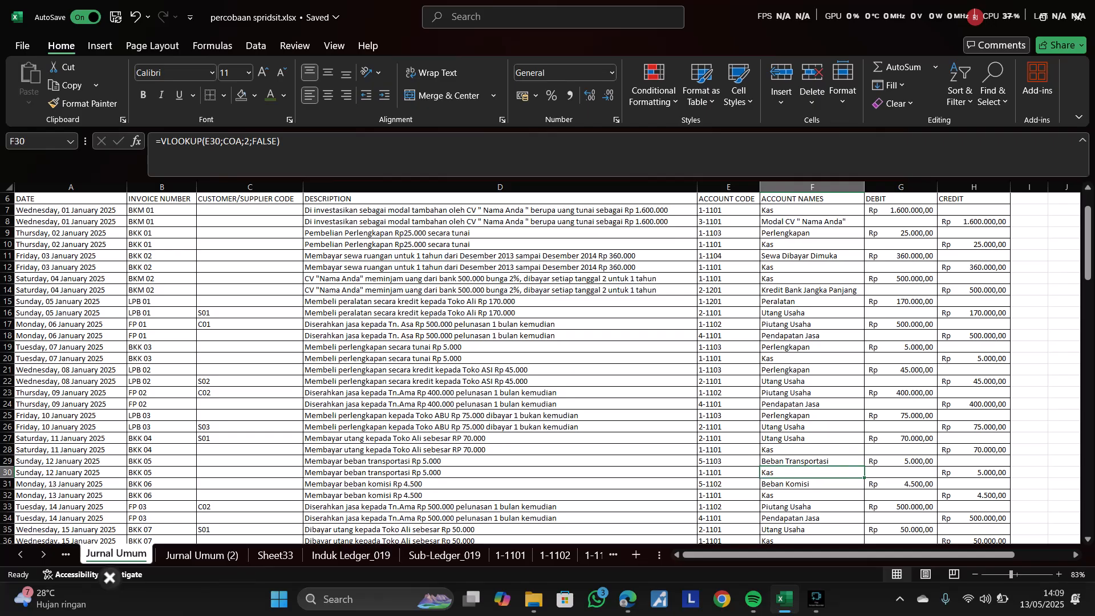
key(Up)
- Check the debit in G29 and credit in H30 for the transport expense, ending on the description in D30
key(Right)
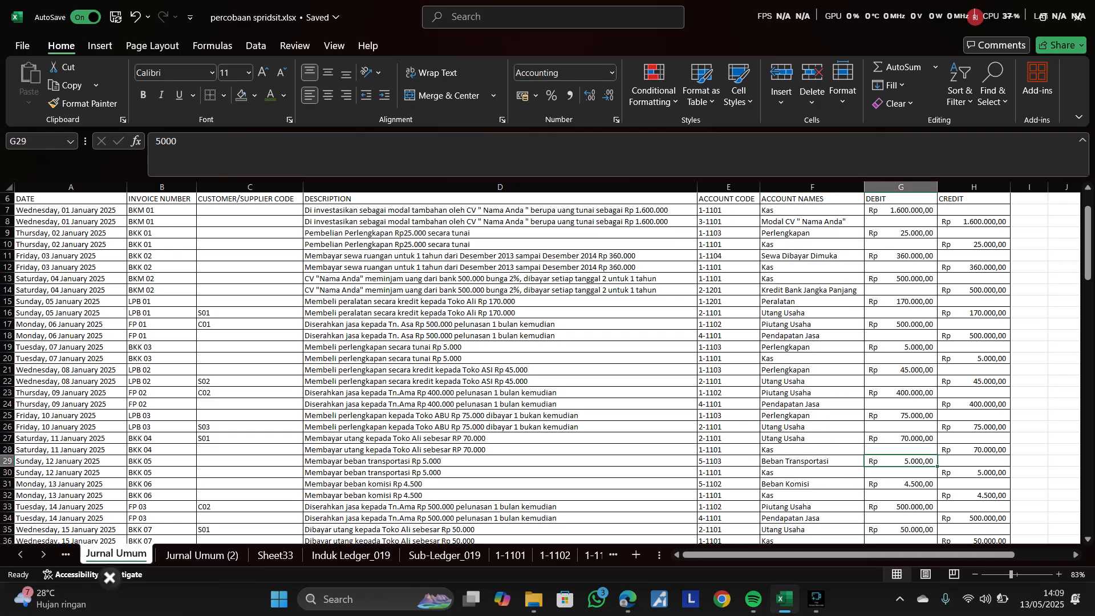
key(Right)
key(Down)
key(Left)
key(Left)
key(Left)
key(Left)
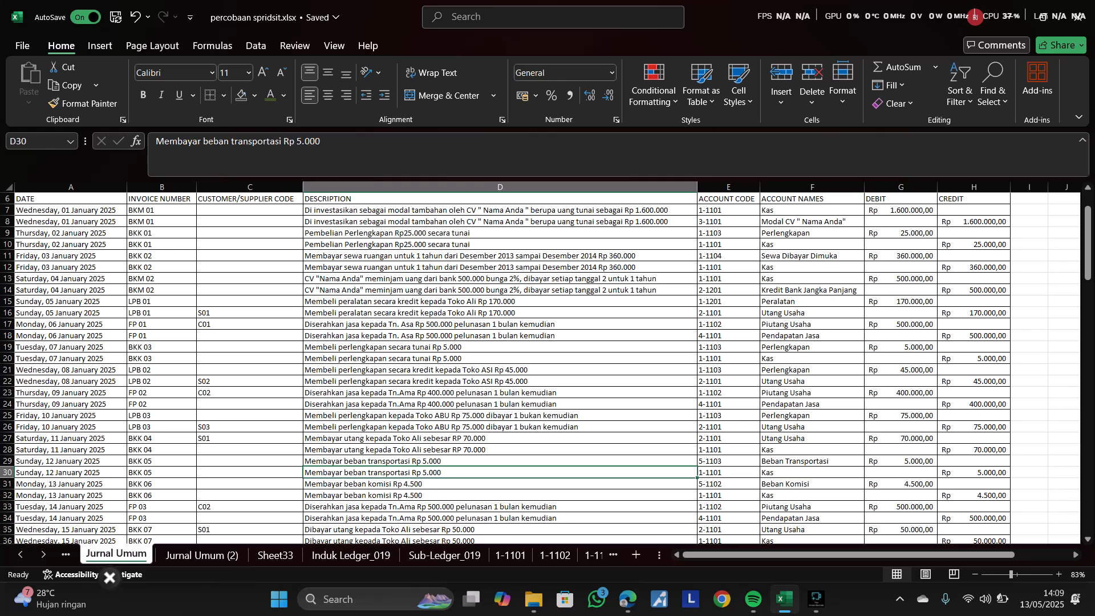
- Review the commission expense entry in rows 31 and 32, from description D31 to the account names and amounts
key(Down)
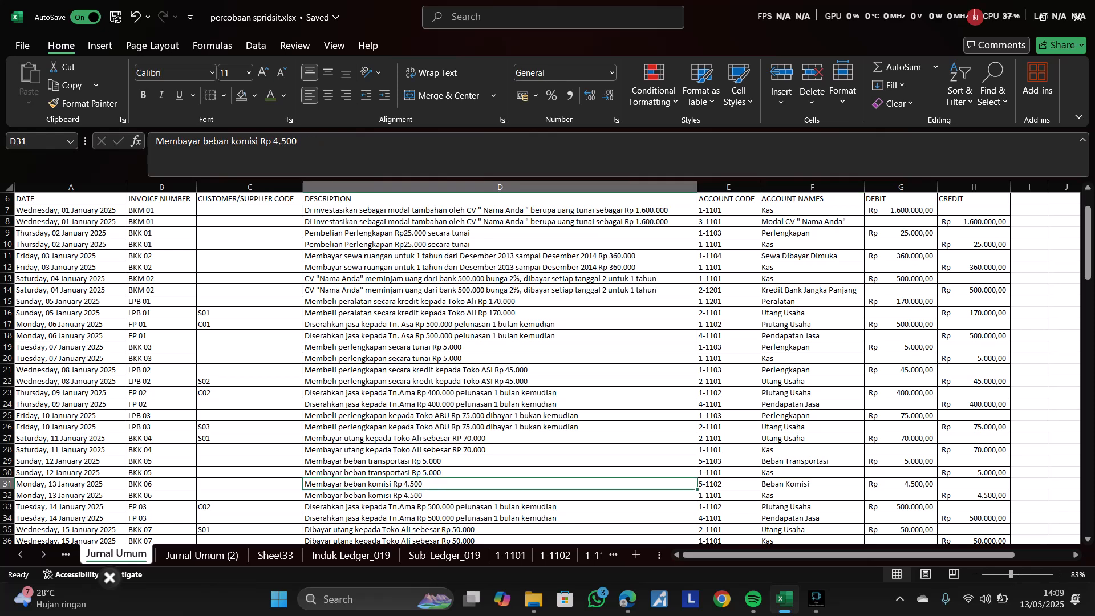
key(Right)
key(Right)
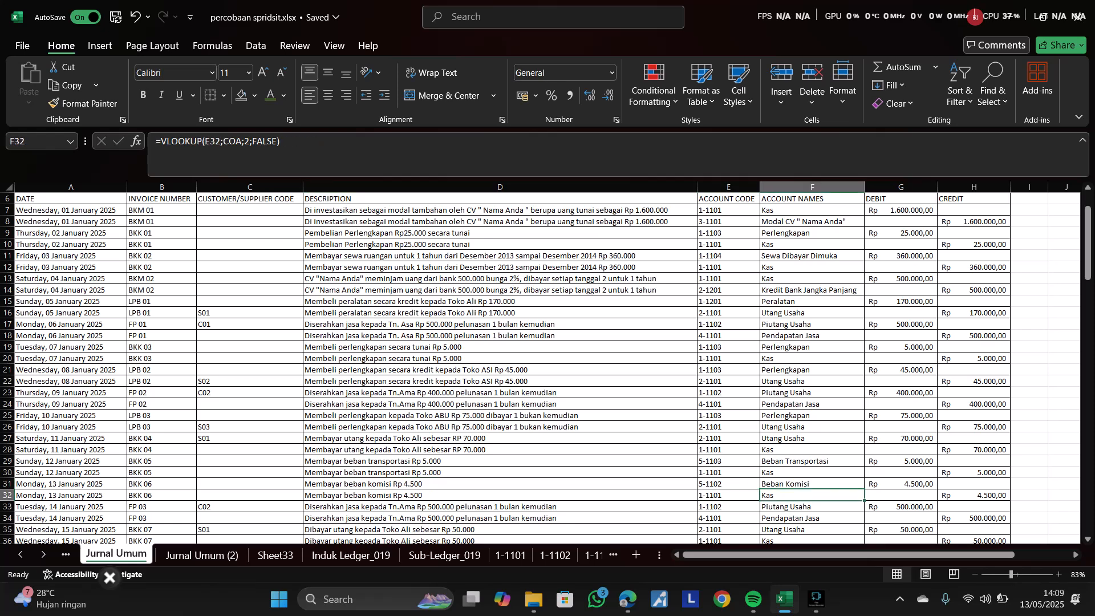
key(Right)
key(Down)
key(Left)
key(Left)
key(Left)
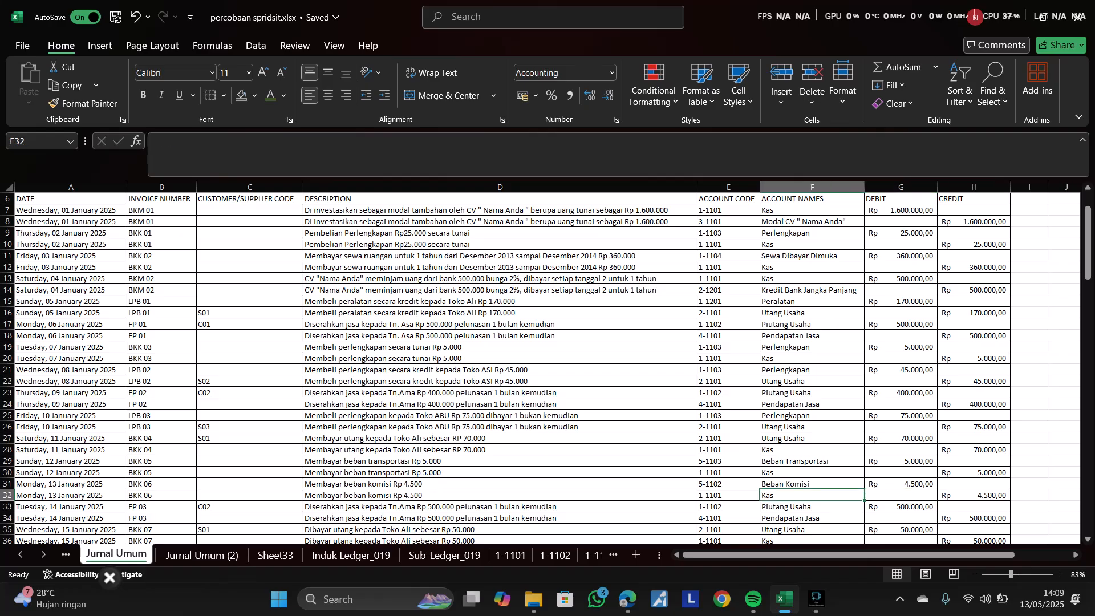
- Move to the description in D33 for the credit service transaction with customer code C02
key(Down)
key(Down)
key(Down)
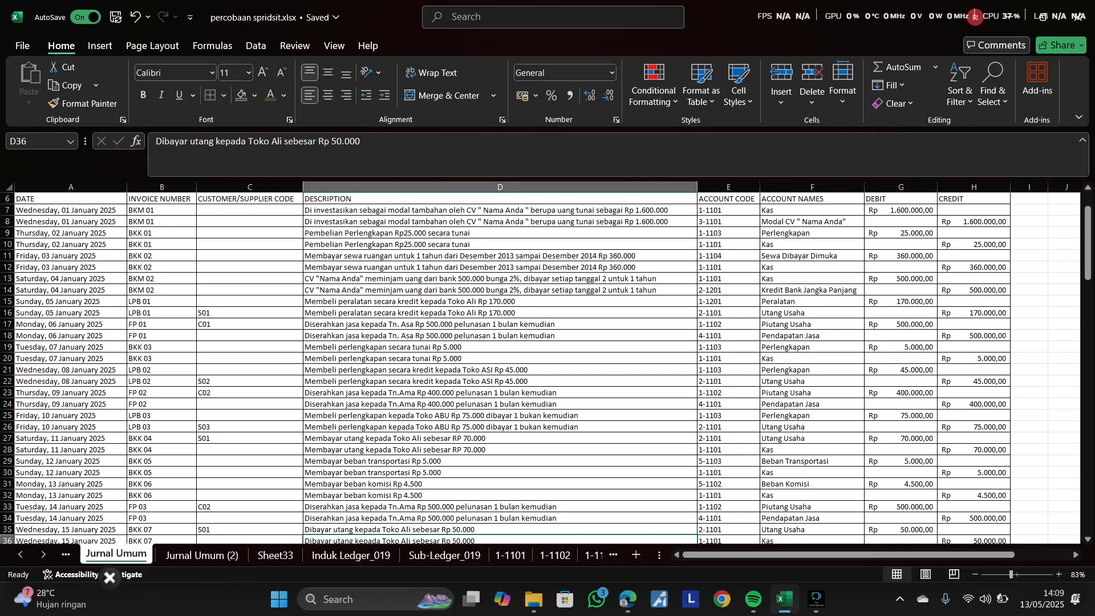
key(Up)
key(Up)
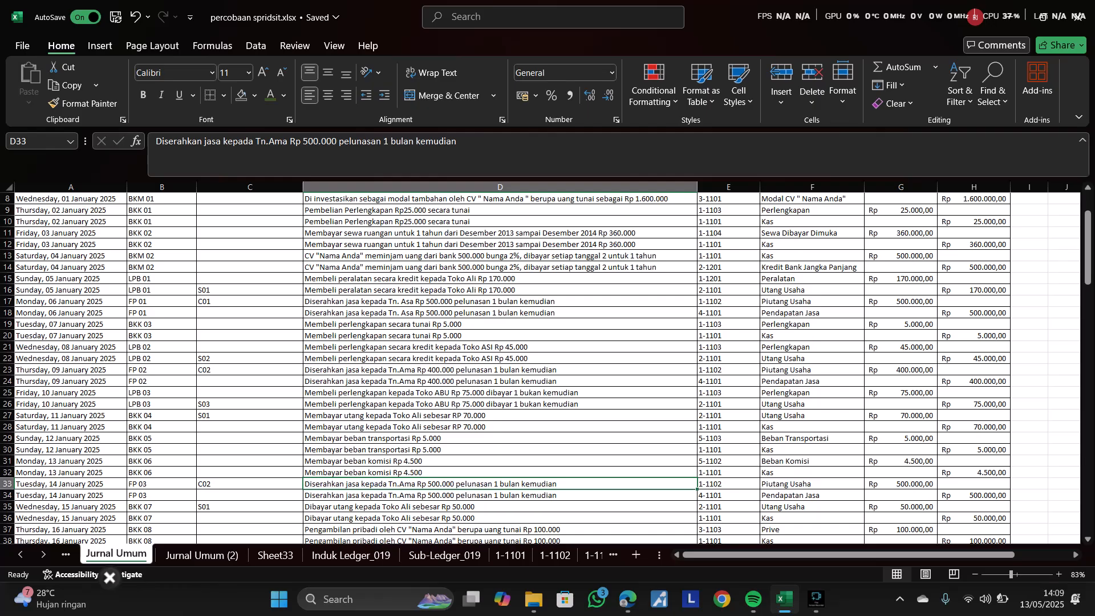
- Inspect account code 1-1102 in E33 and the Piutang Usaha lookup in F33 against the description in D33
key(Right)
key(Left)
key(Right)
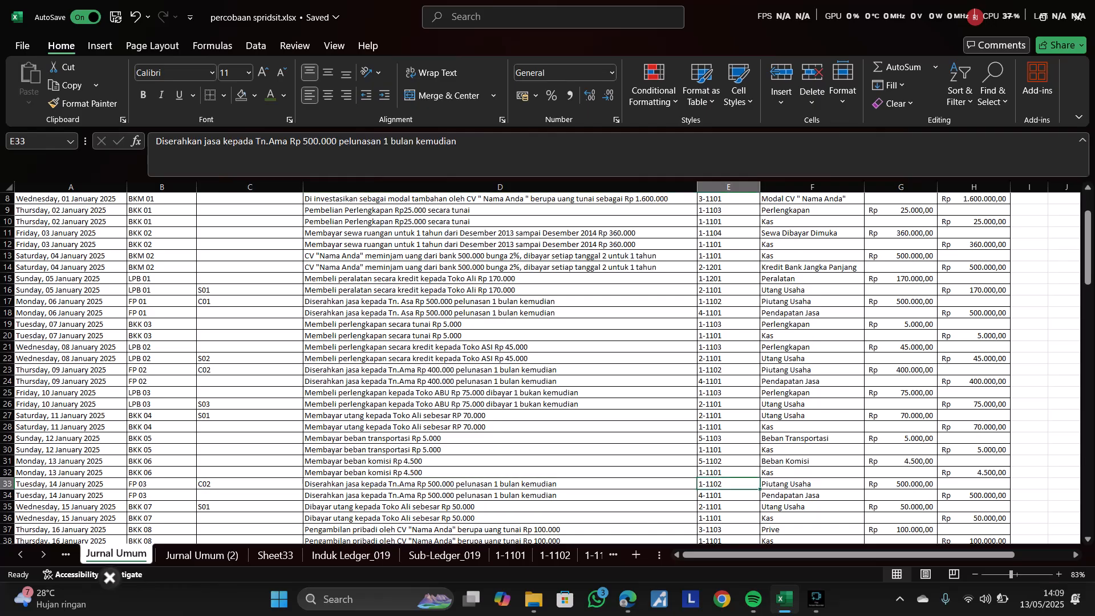
key(Right)
key(Left)
key(Left)
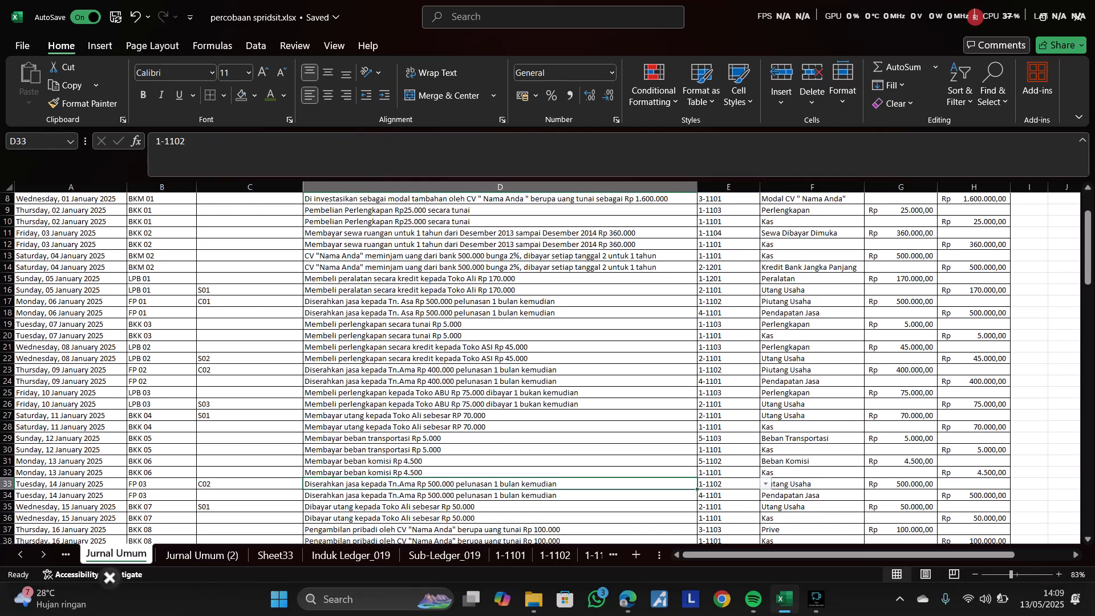
key(Right)
key(Right)
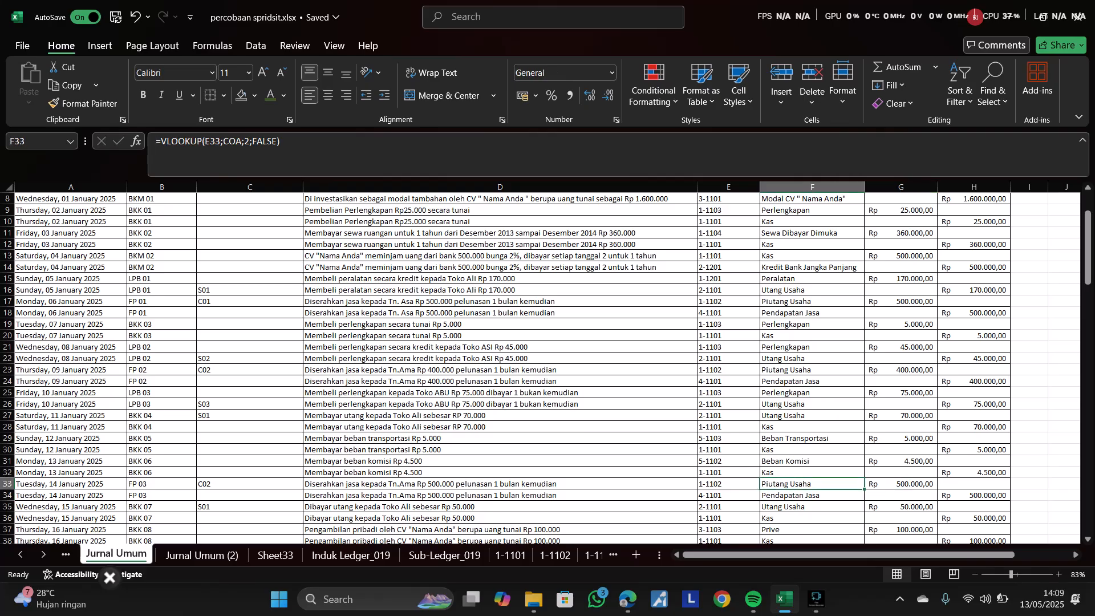
- Highlight C33:F33 to relate customer code C02 to the Piutang Usaha account, ending on F33
key(shift+Left)
key(shift+Left)
key(shift+Left)
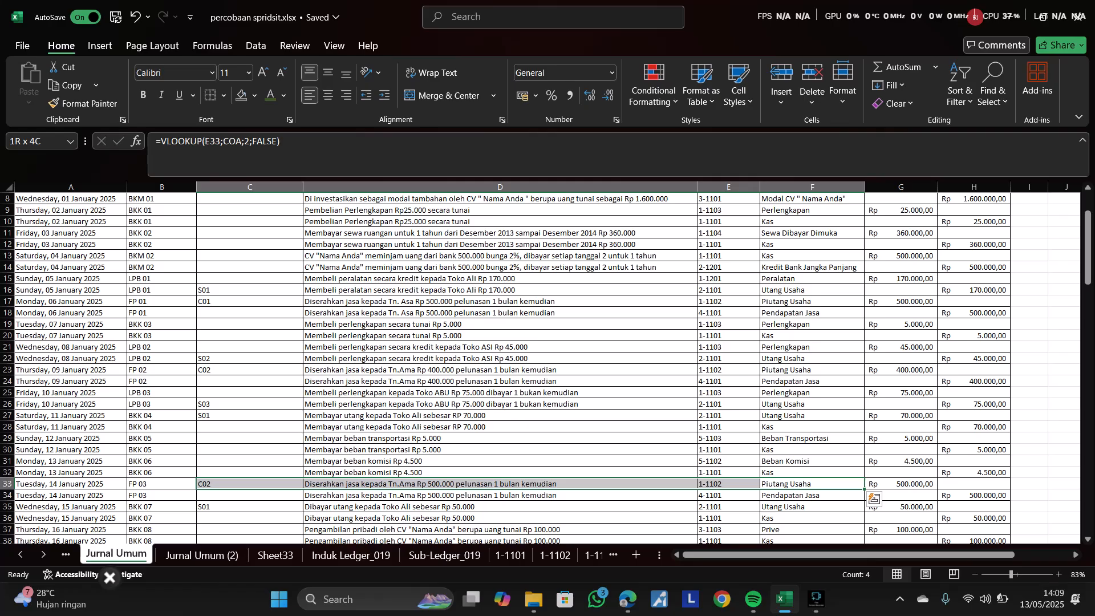
key(Down)
key(Up)
key(Right)
key(Left)
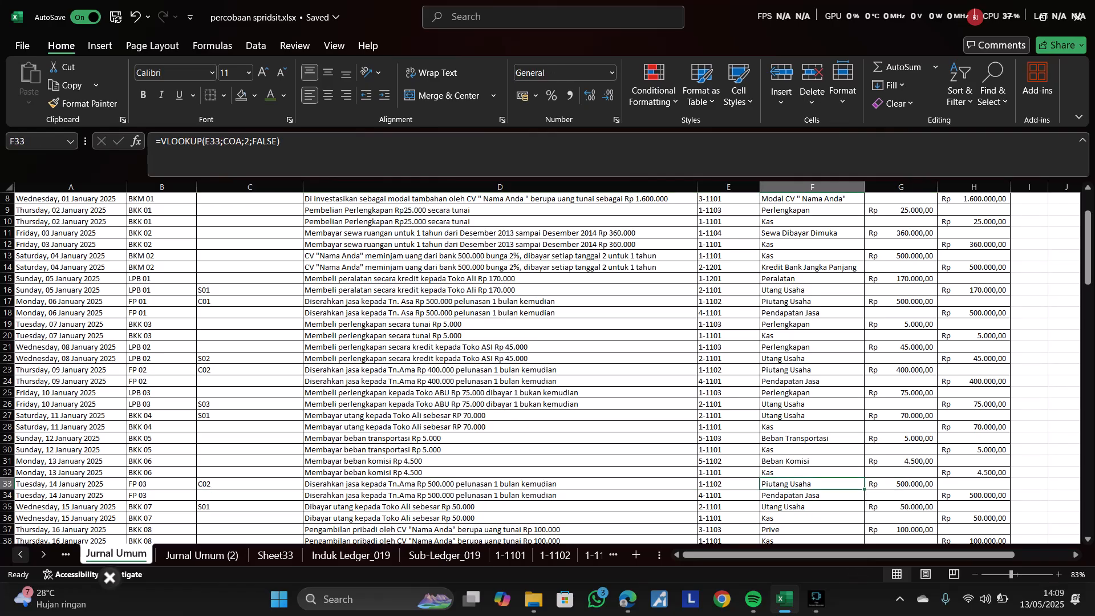
- Open the Daftar Pelanggan sheet and go to the supplier code heading in A16
right_click(20, 555)
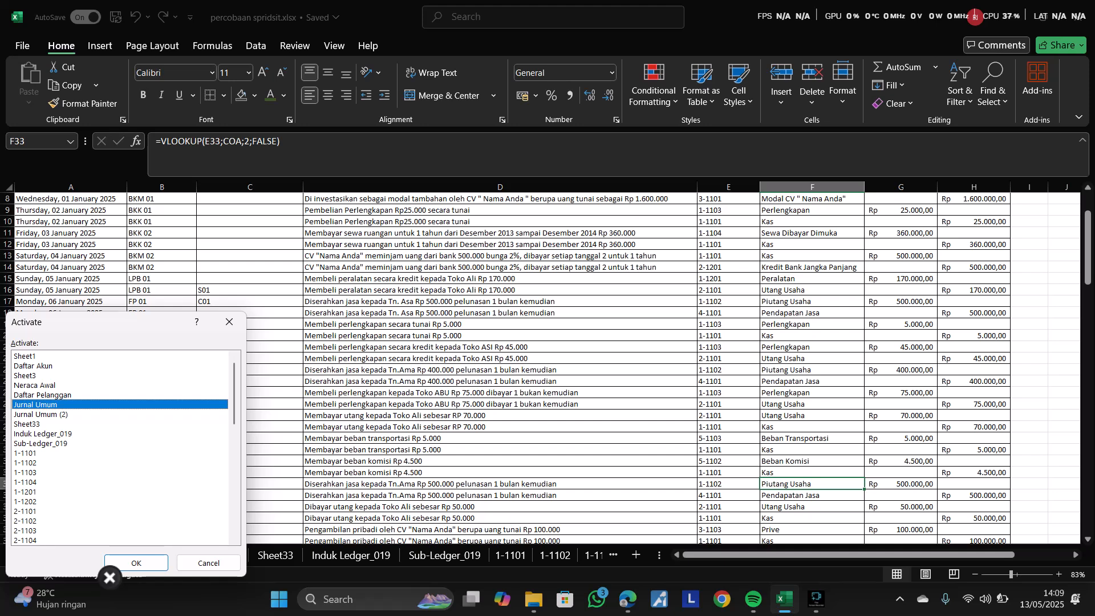
click(42, 395)
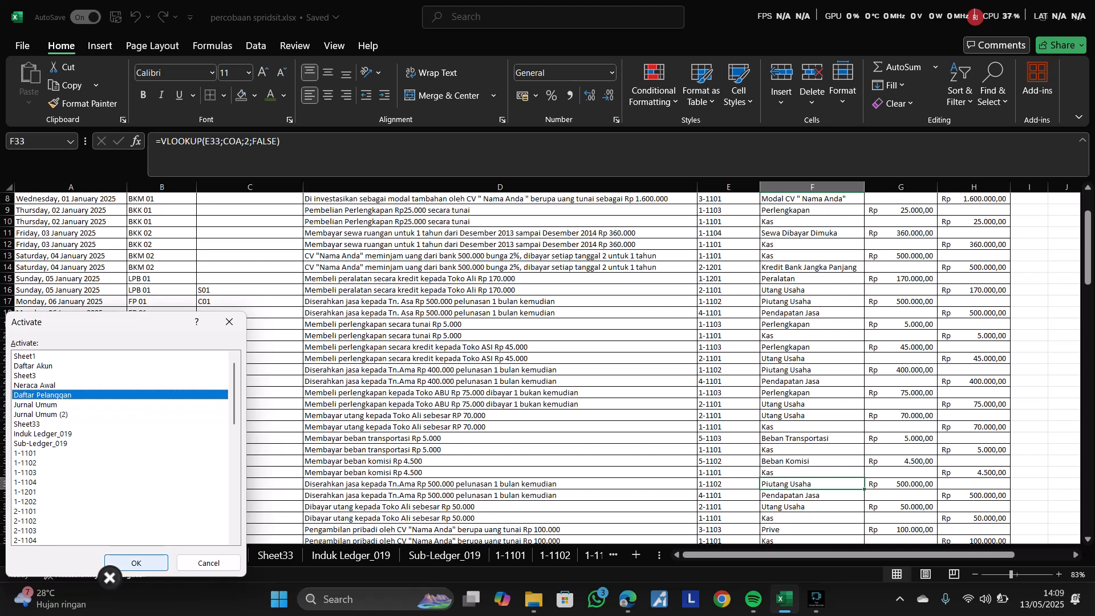
click(136, 563)
click(59, 446)
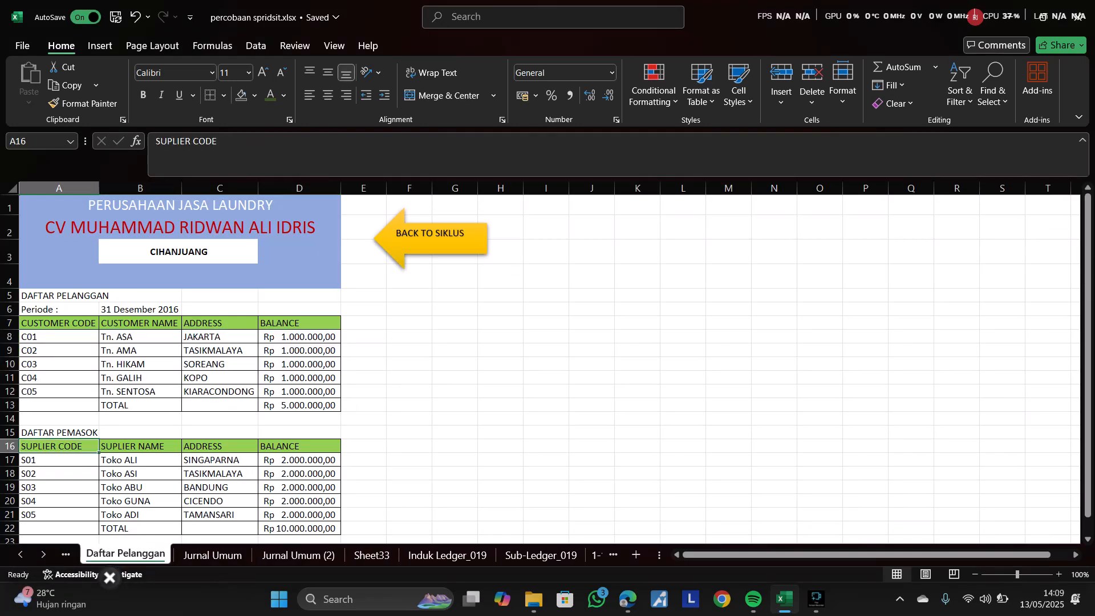
- Highlight the customer codes in A7:A12 and the supplier codes in A17:A21, and check the supplier name in B17
drag(58, 323, 59, 392)
drag(59, 460, 59, 514)
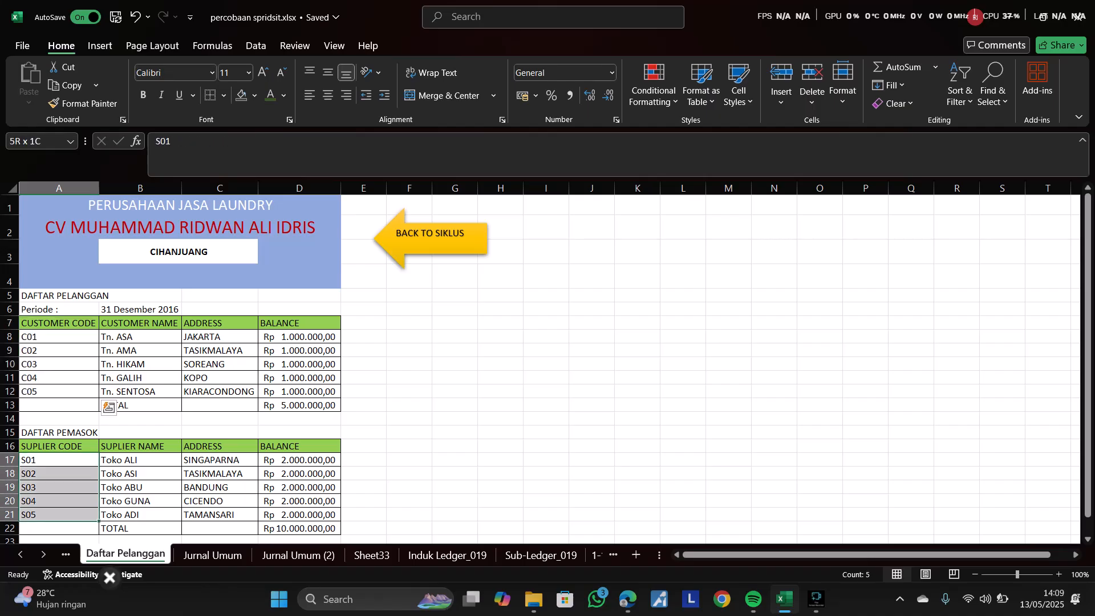
click(140, 488)
click(140, 460)
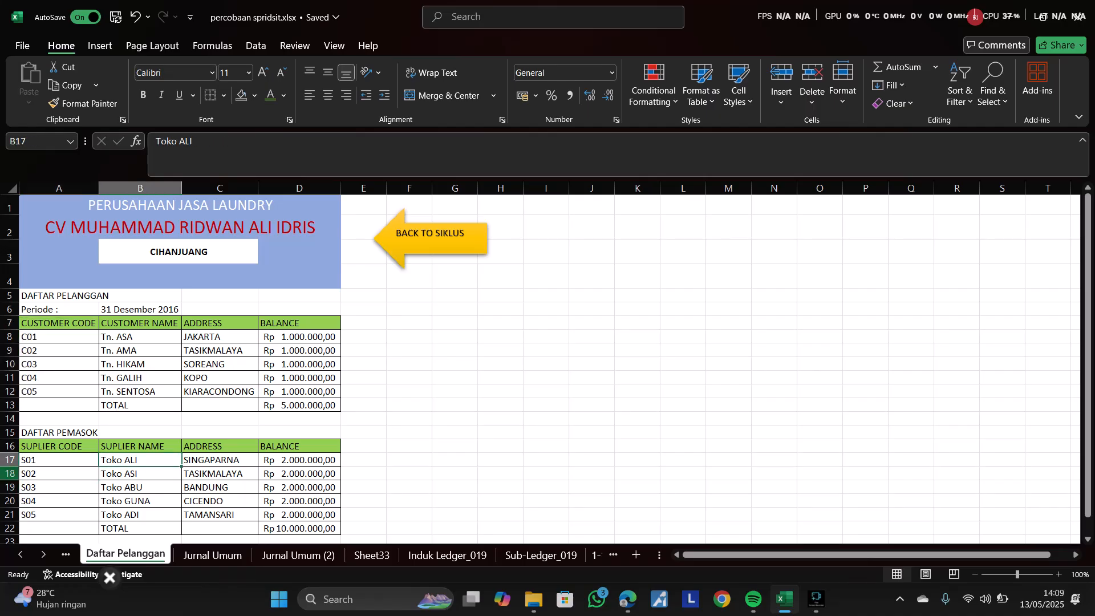
click(500, 419)
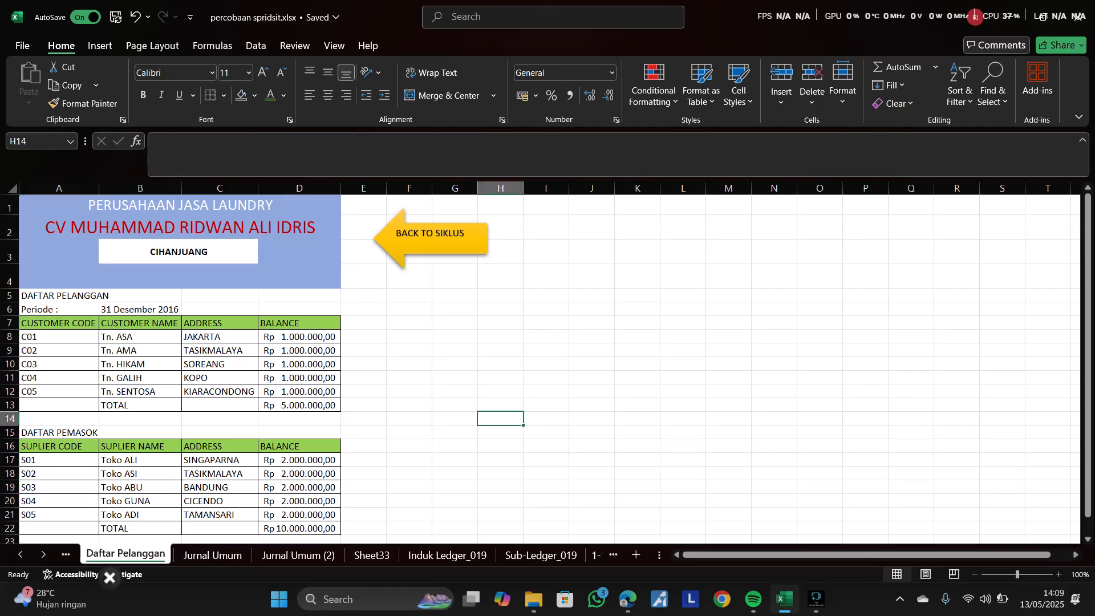
- Return to the Jurnal Umum sheet and select the Toko Ali debt payment description in D35
click(212, 554)
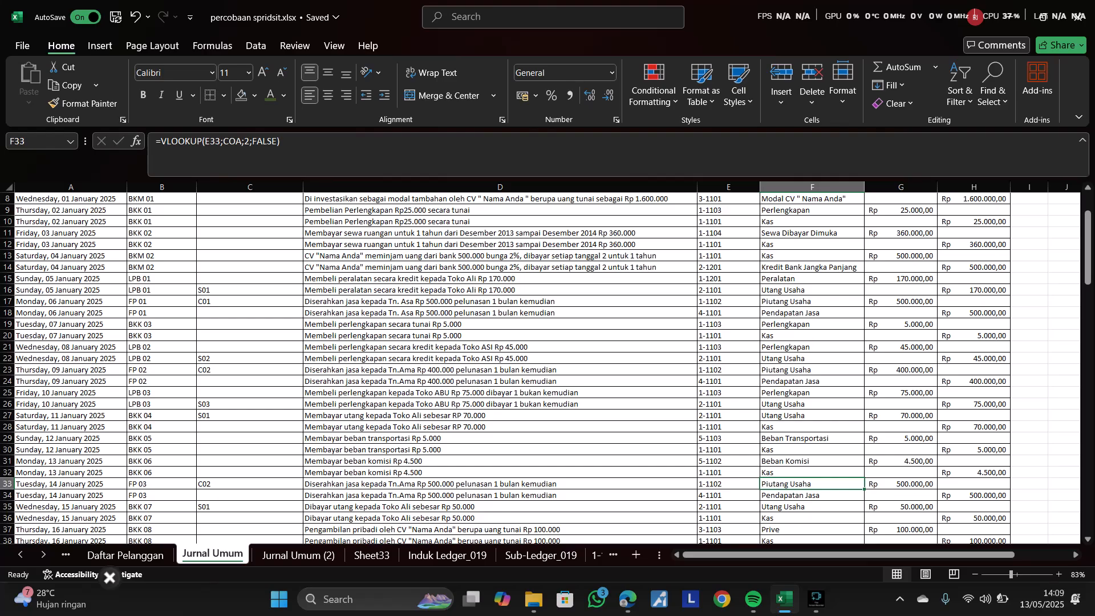
click(500, 506)
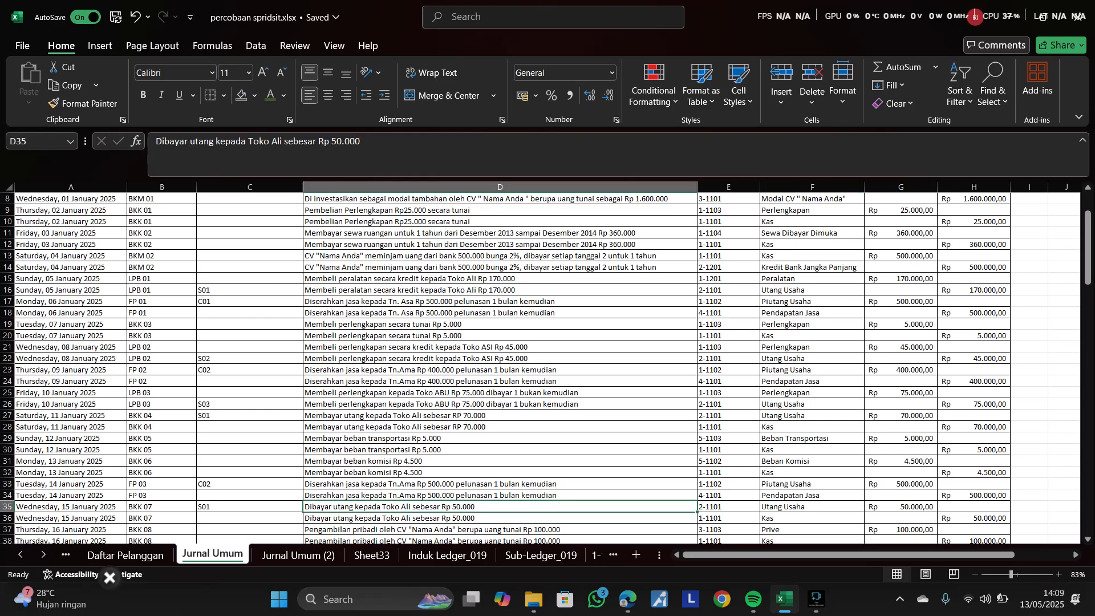
double_click(764, 506)
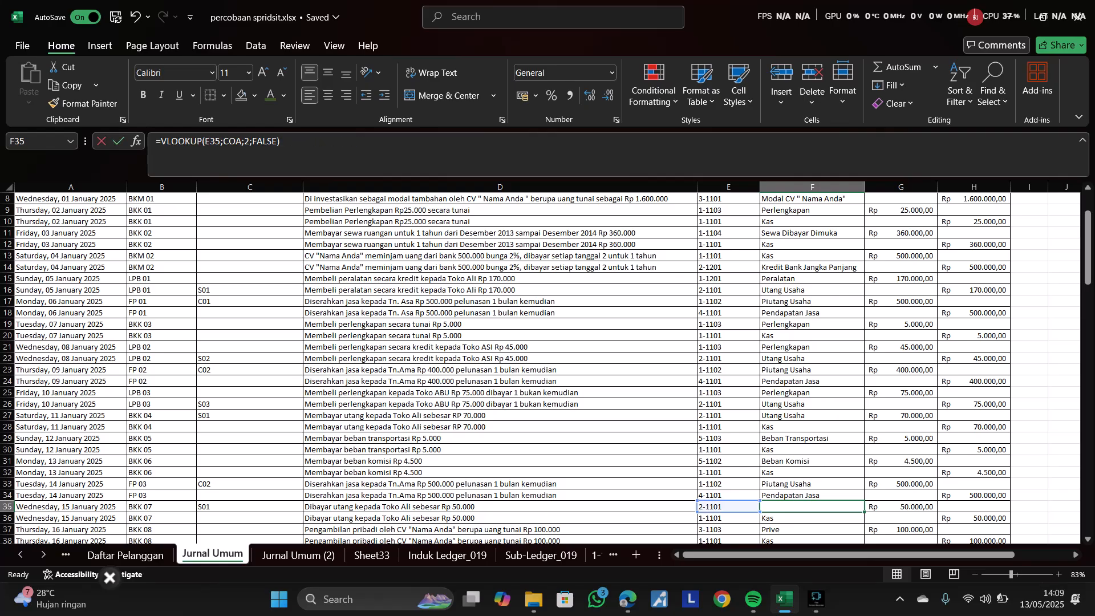
drag(762, 506, 779, 506)
click(500, 518)
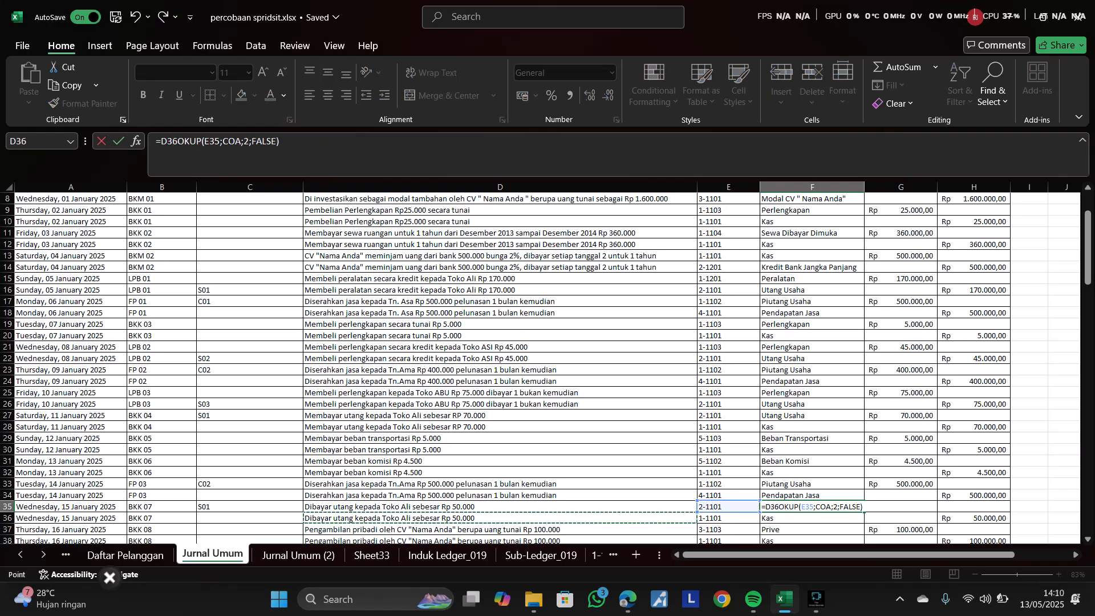
key(Return)
key(ctrl+z)
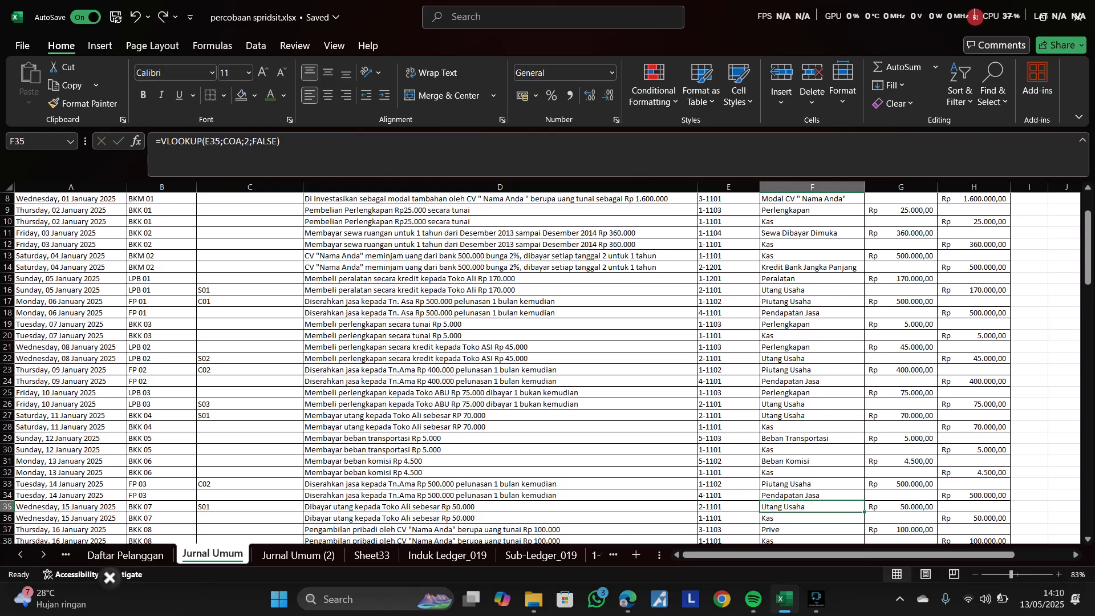
- Select the supplier code in C35 for the Toko Ali debt payment
key(Up)
key(Left)
key(Left)
key(Left)
key(Left)
key(Down)
key(Right)
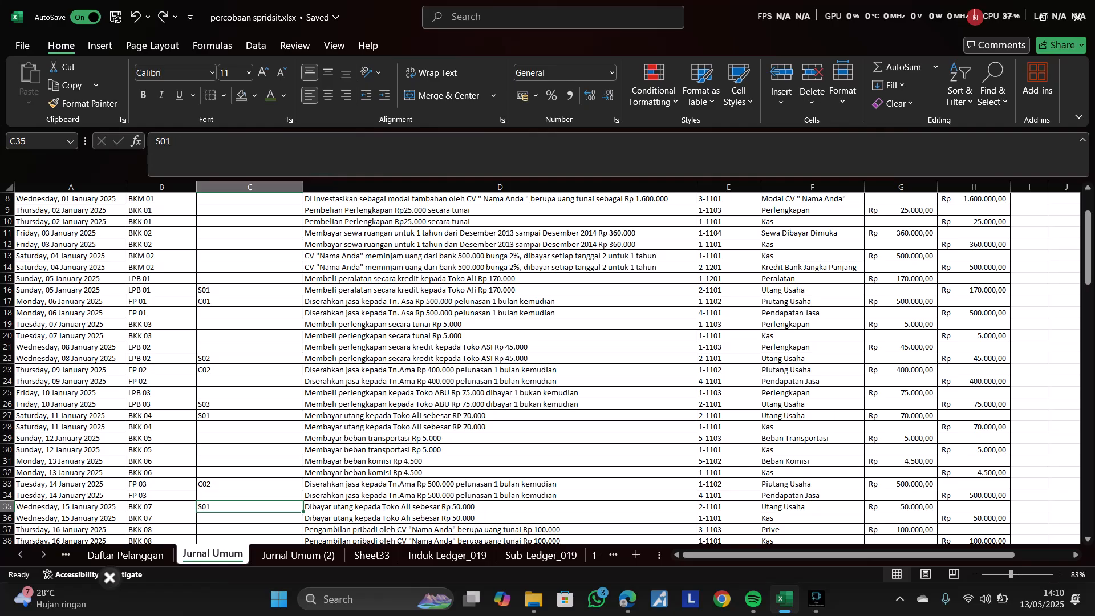
- Review the owner's cash withdrawal in rows 37:38, from the description in D37 to the Prive and Kas accounts in F37:F38
scroll(540, 367, down, 1)
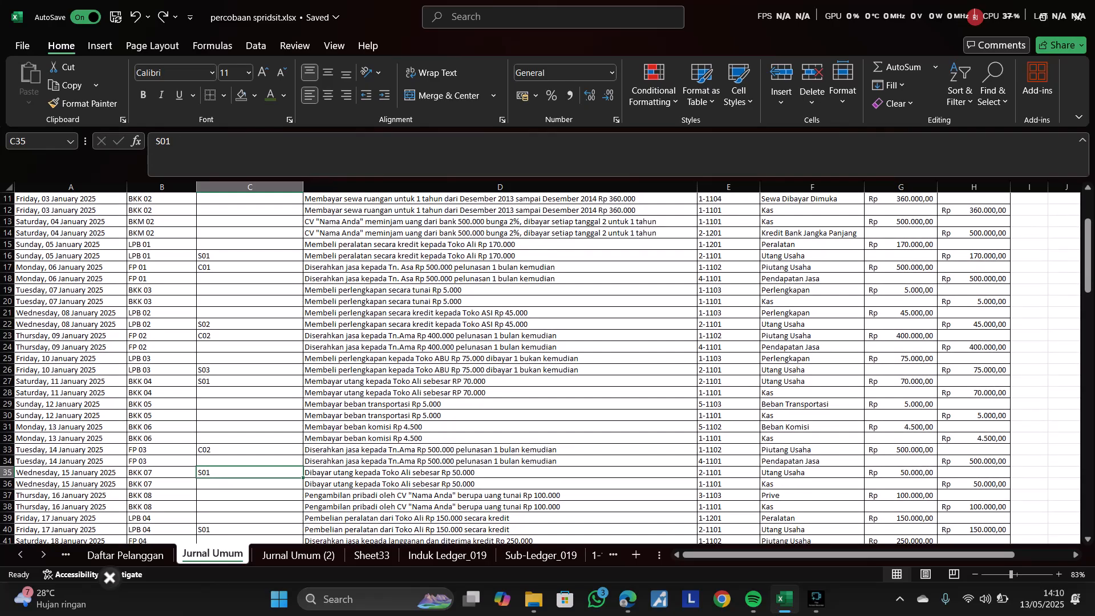
key(Right)
key(Down)
key(Down)
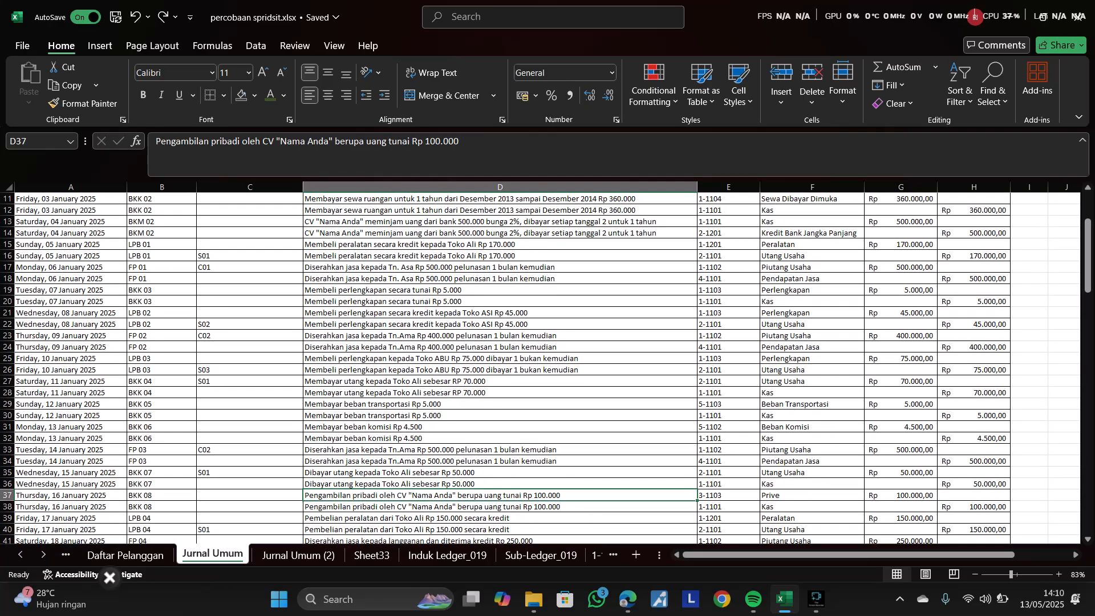
key(Right)
key(Right)
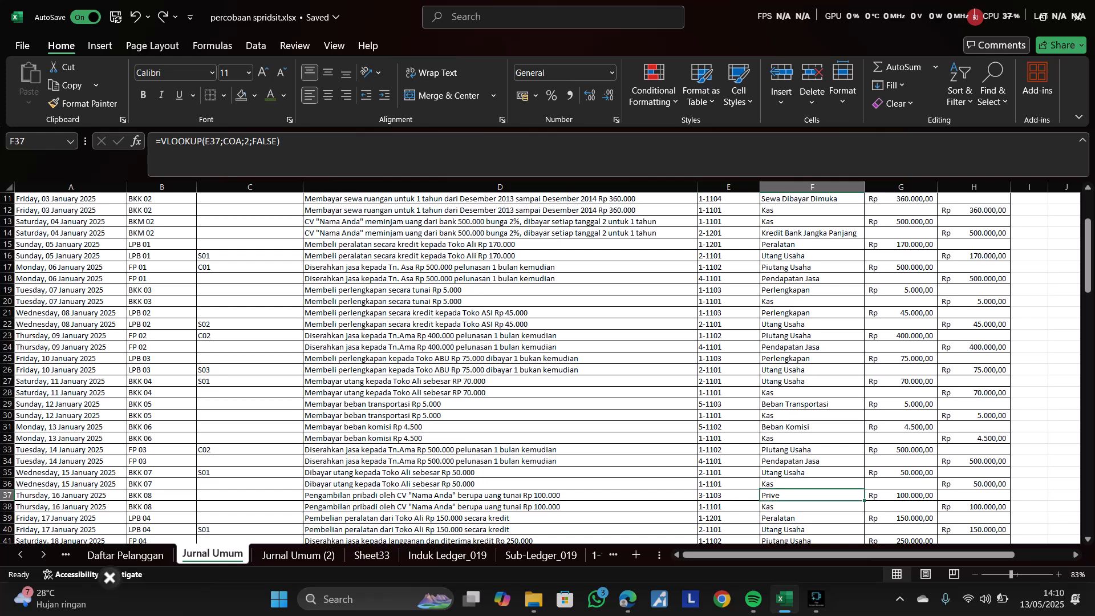
key(Left)
key(Left)
key(Right)
key(Right)
key(Down)
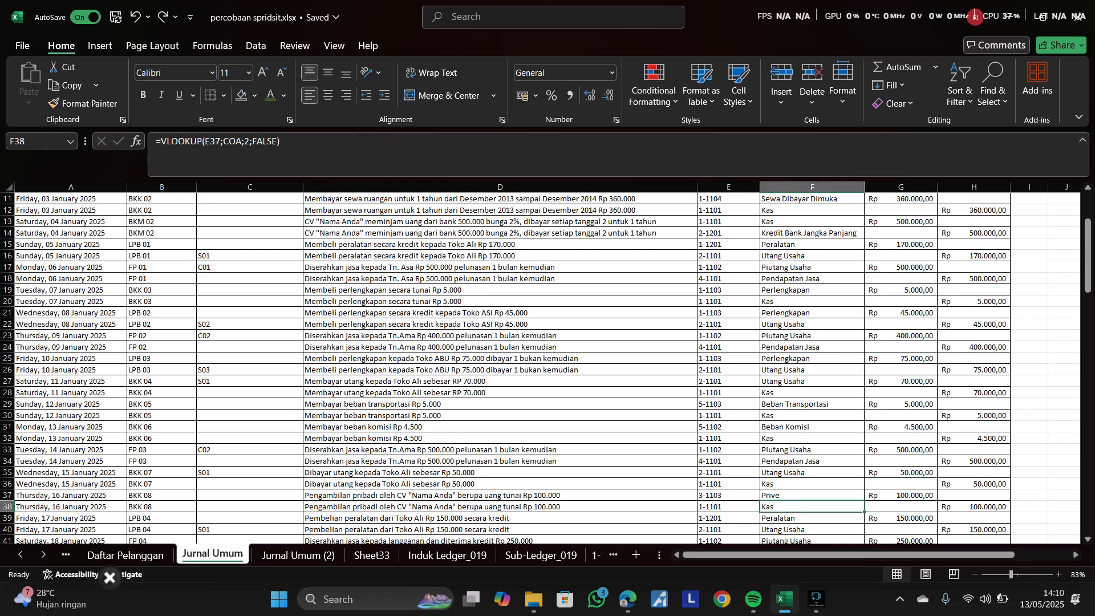
- Review the Toko Ali credit equipment purchase in rows 39:40, checking its accounts and ending on the description in D39
key(Down)
key(Left)
key(Left)
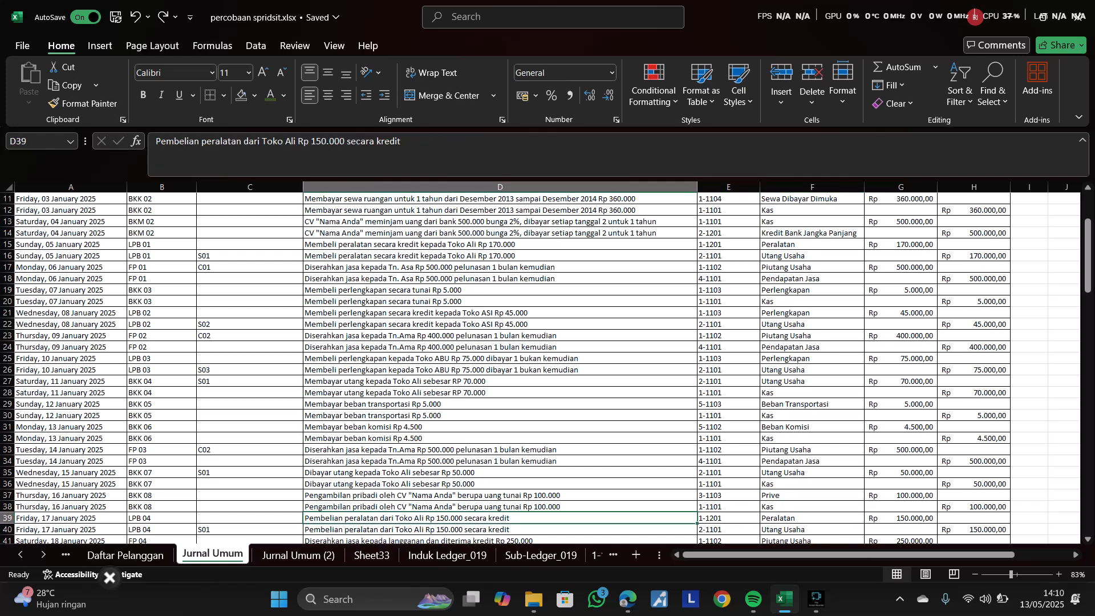
scroll(539, 367, down, 3)
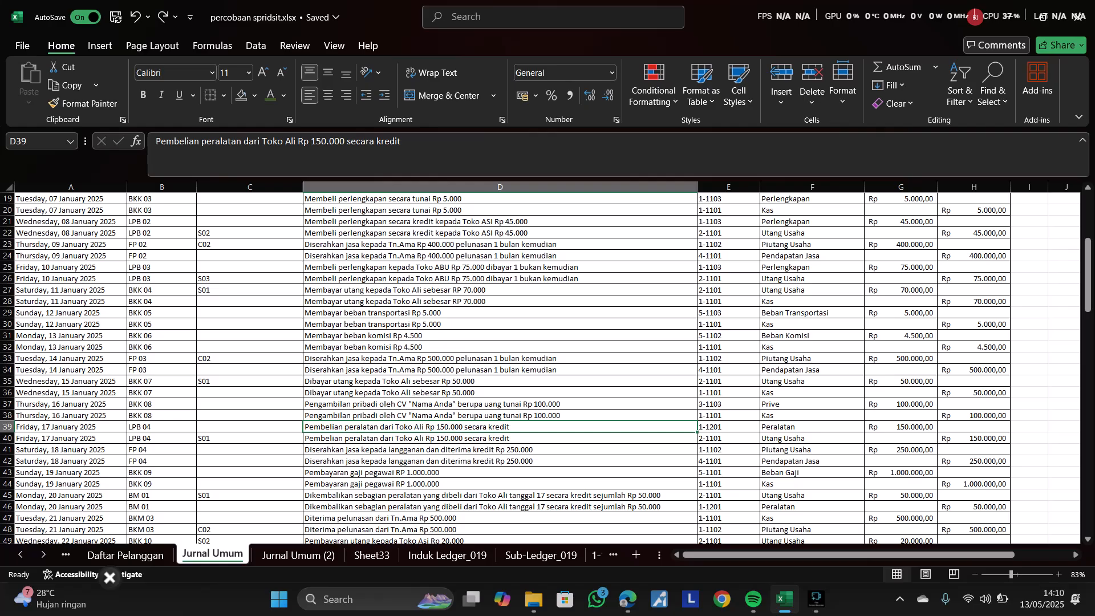
key(Right)
key(Right)
key(Down)
key(Left)
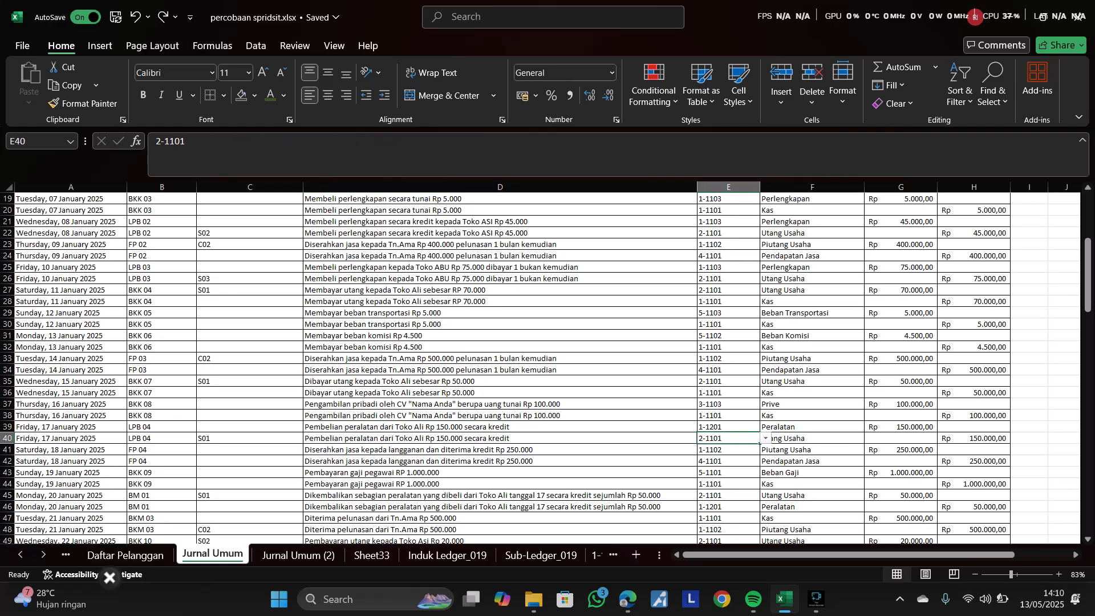
key(Up)
key(Left)
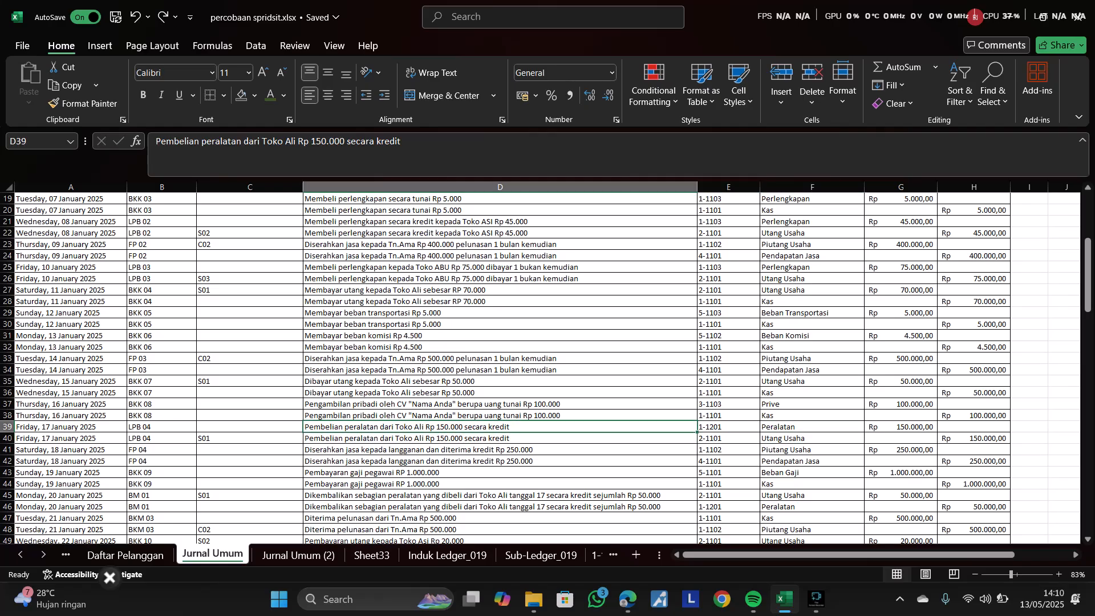
- Highlight C40:F40 to relate supplier code S01 to the Utang Usaha account
key(Left)
key(Down)
key(shift+Right)
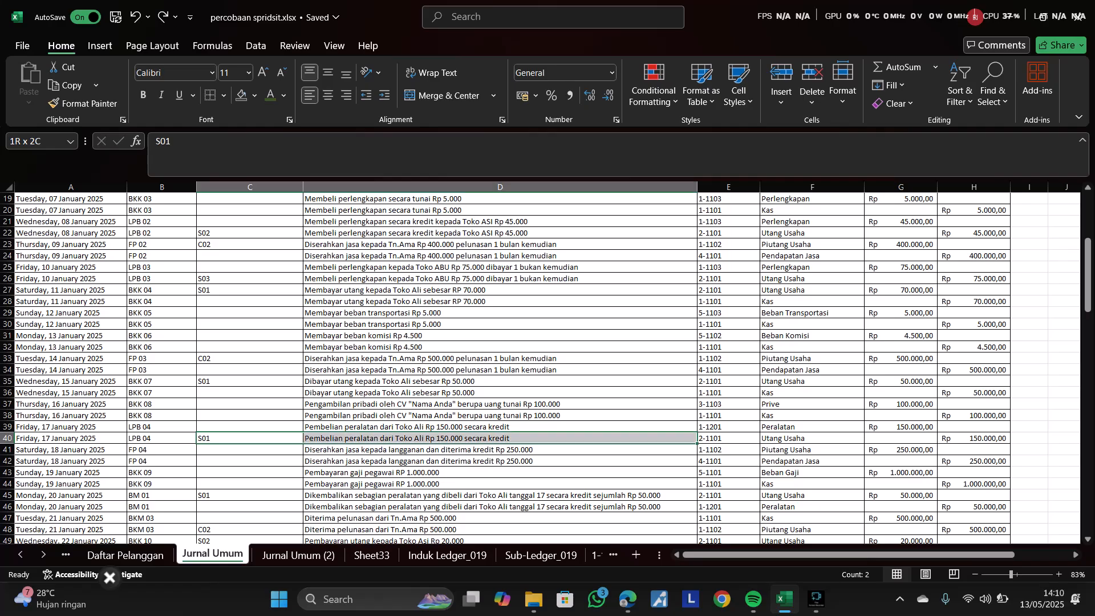
key(shift+Right)
key(shift+Right)
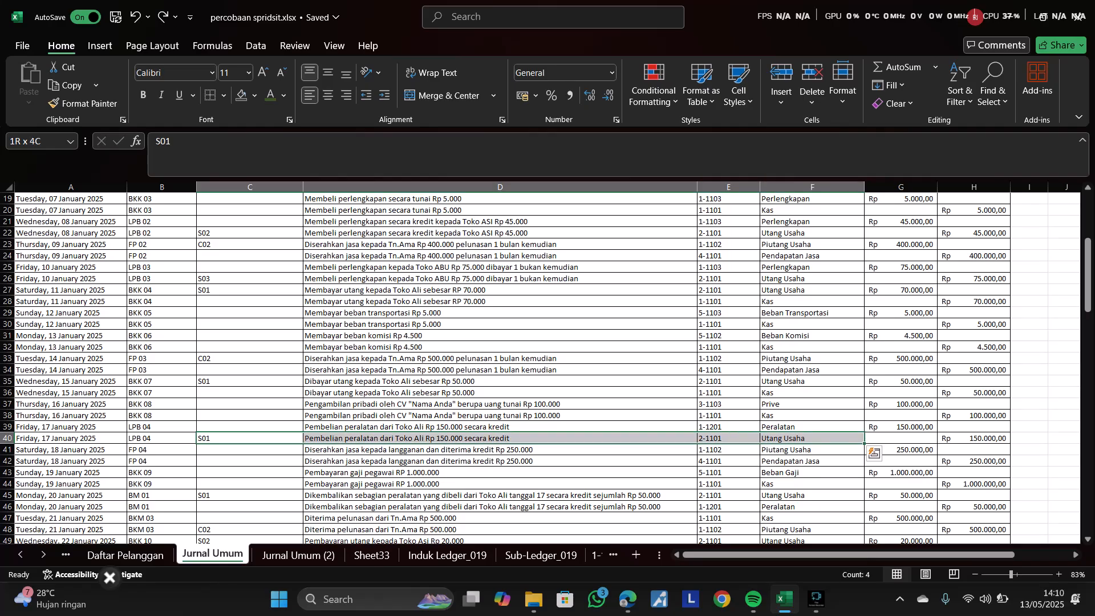
- Check the credit service description in D41 and highlight from its Piutang Usaha account in F41 back to C41
key(Down)
key(Right)
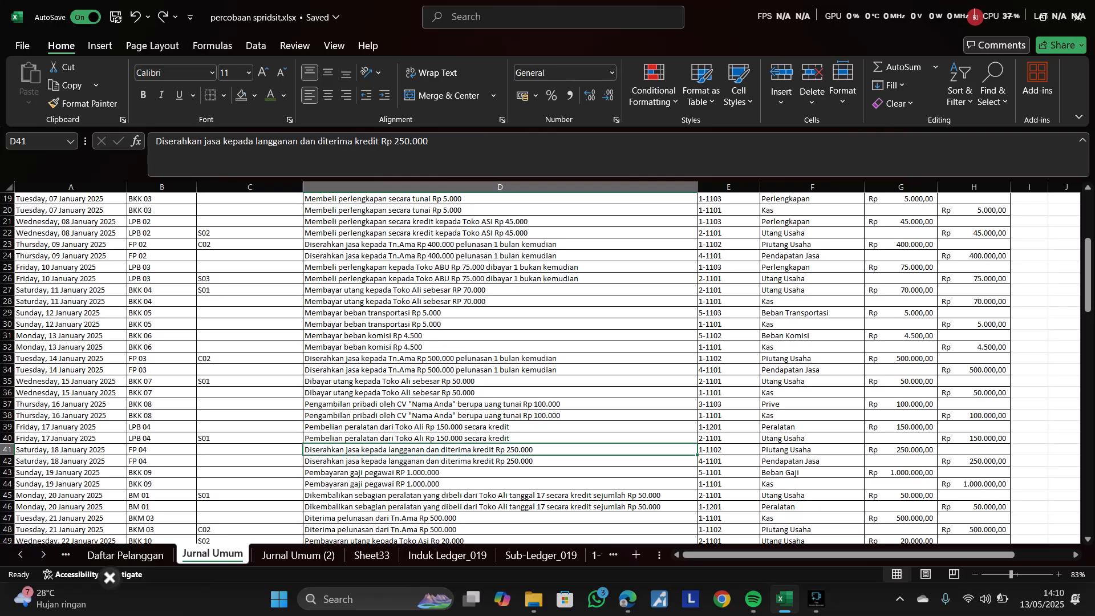
key(Right)
key(Right)
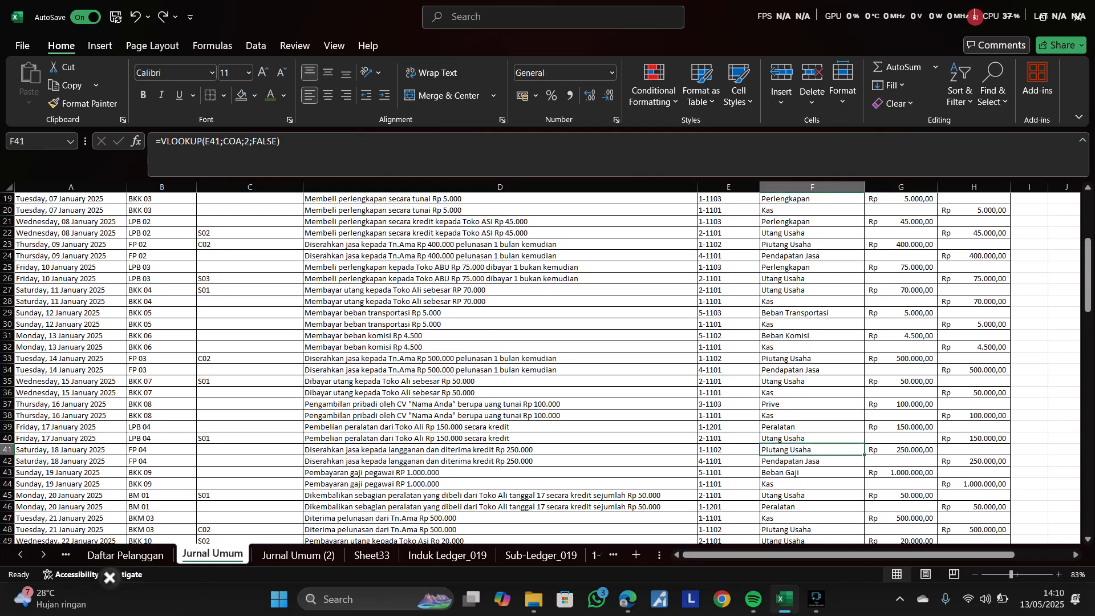
key(shift+Left)
key(shift+Left)
key(shift+Left)
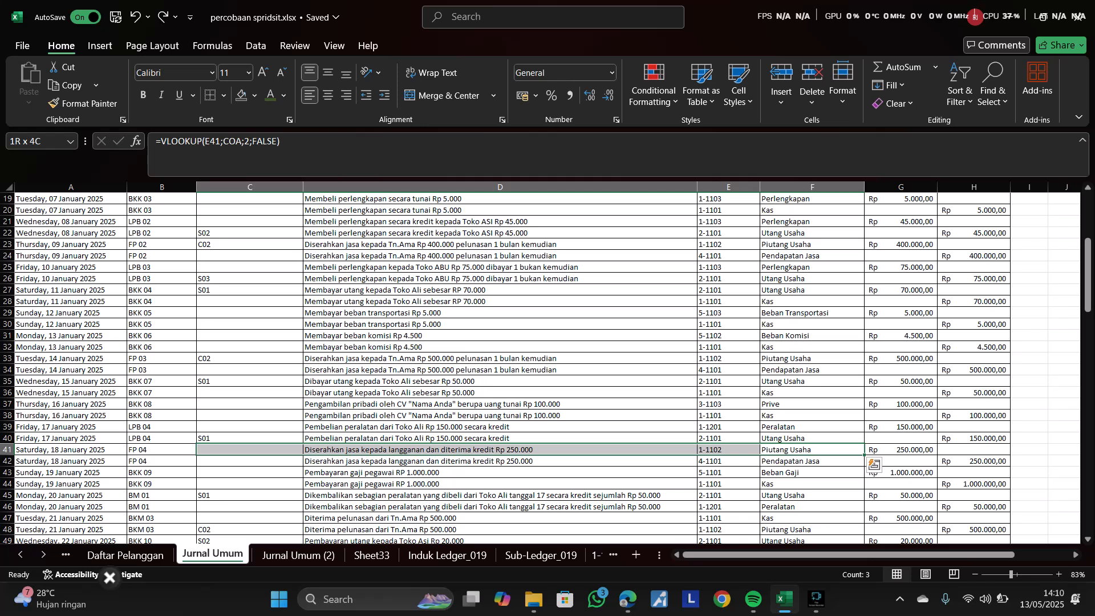
- Select the customer code cell C41, highlight the credit service entry in D41:H42, and return to C41
key(Right)
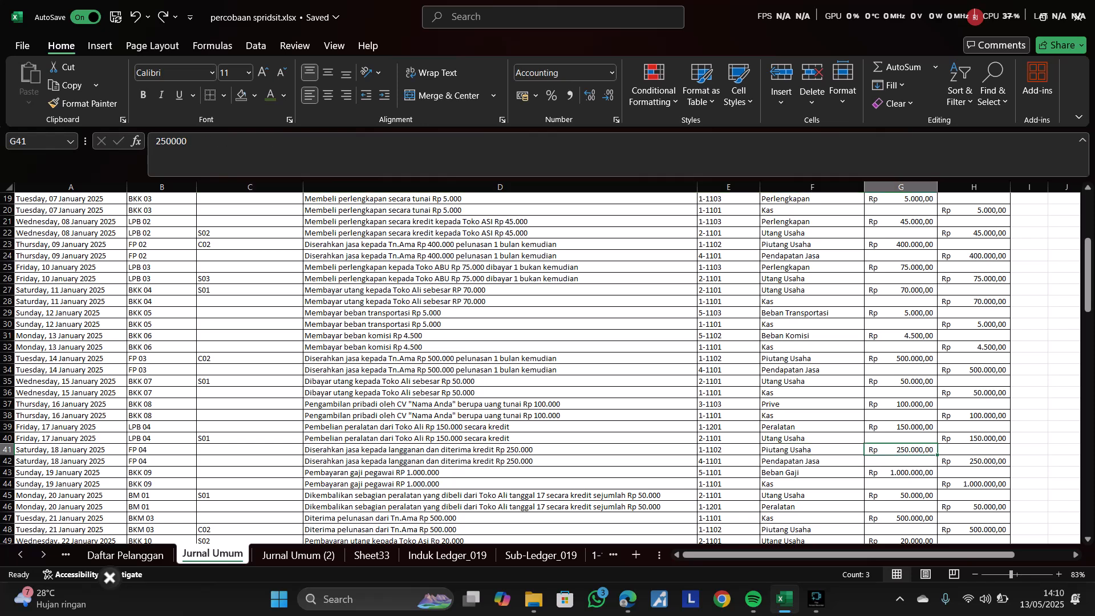
key(Left)
key(Left)
key(Left)
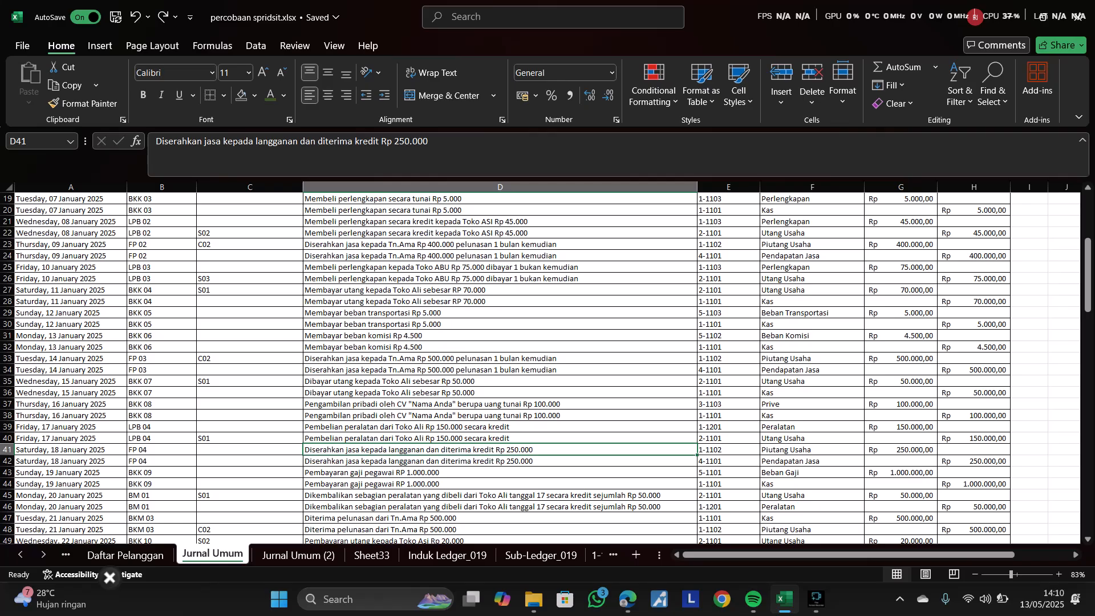
click(250, 450)
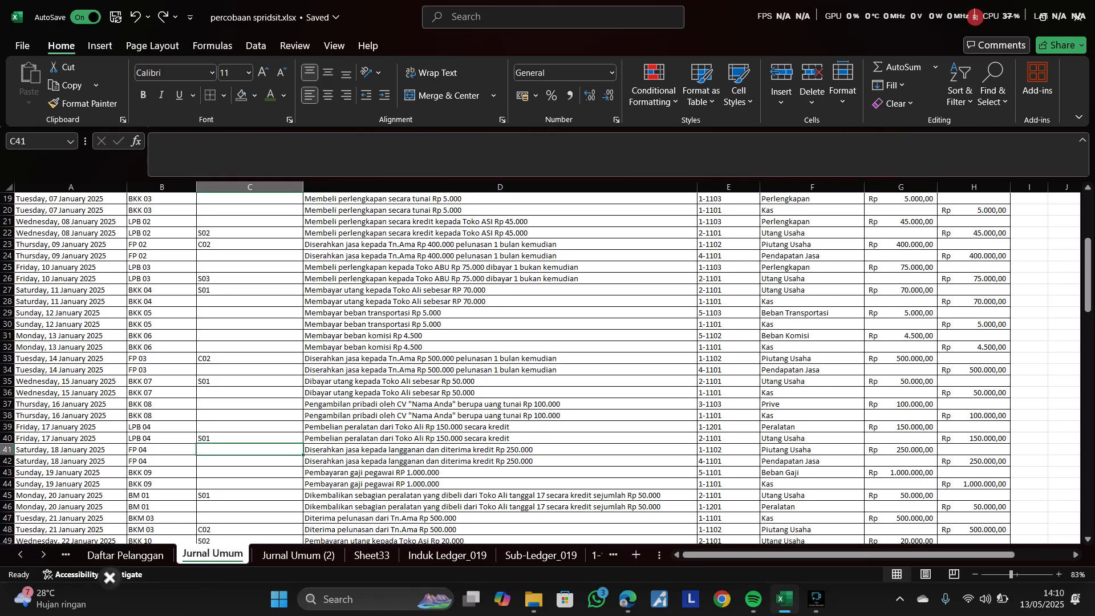
drag(399, 450, 974, 461)
key(Left)
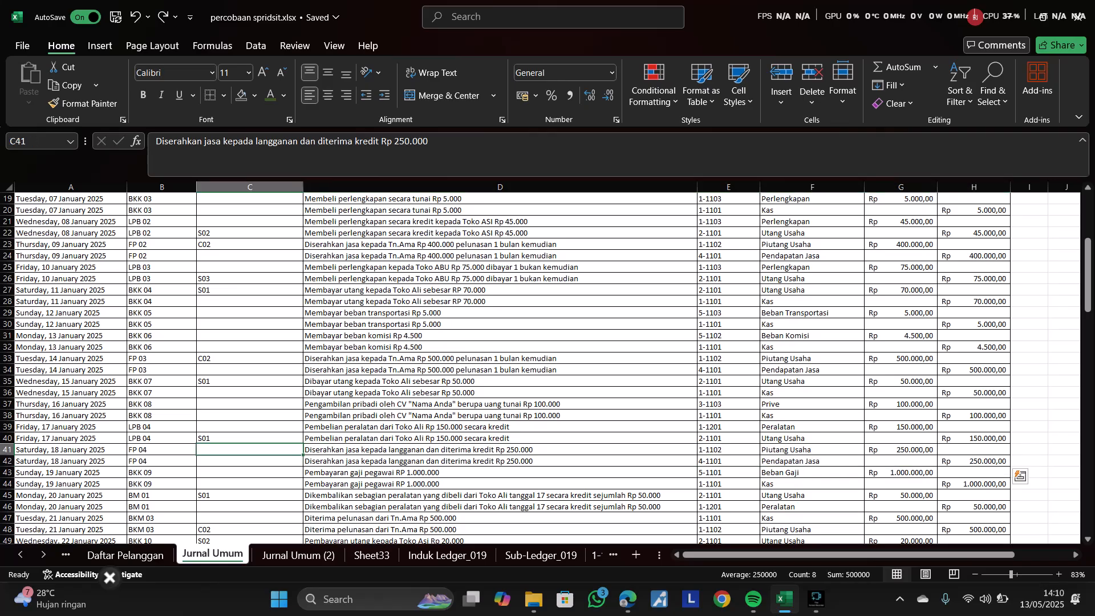
- Review the salary payment in rows 43:44, from its description in column D to the Beban Gaji and Kas accounts in F43:F44
key(Down)
key(Right)
key(Down)
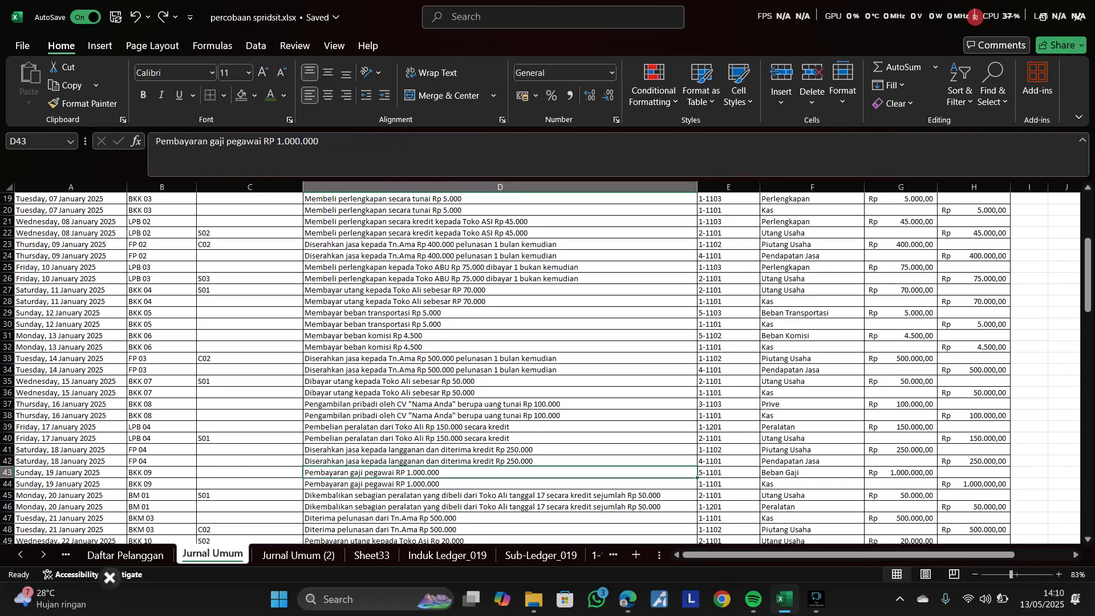
key(Down)
key(Up)
key(Down)
key(Up)
key(Down)
key(Right)
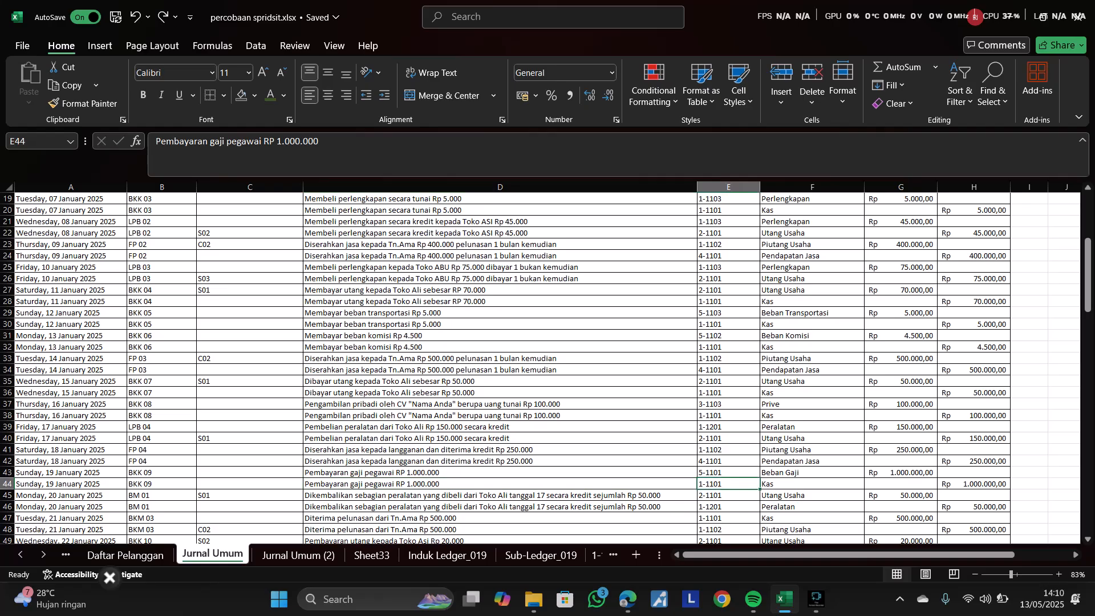
key(Right)
key(Up)
key(Down)
- Examine the Toko Ali equipment return description in D45 and its account in F45, comparing it with the earlier purchase entries
key(Down)
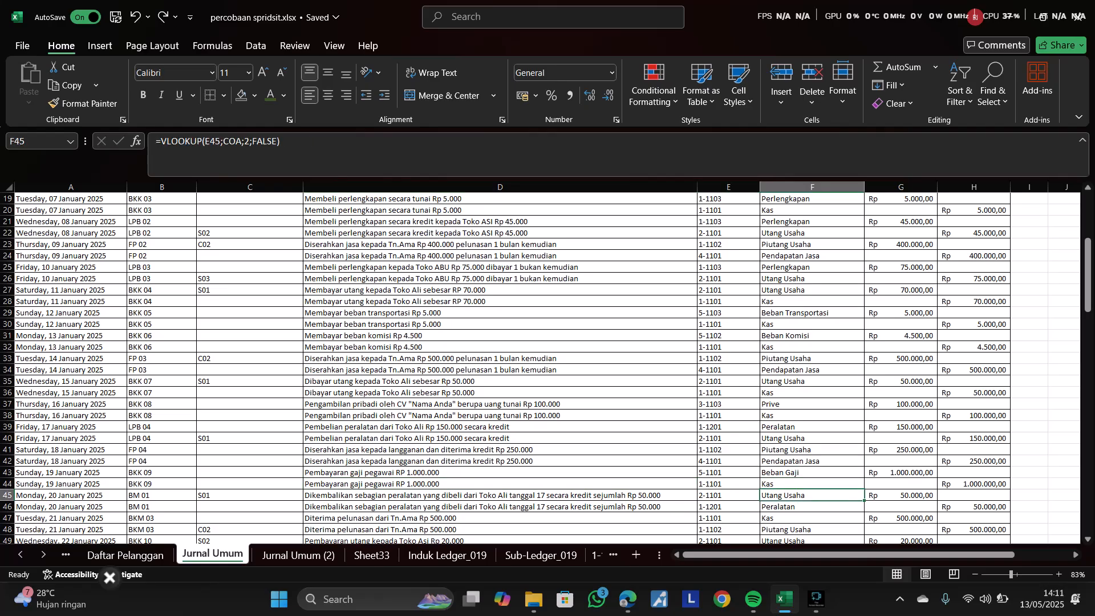
key(Left)
key(Left)
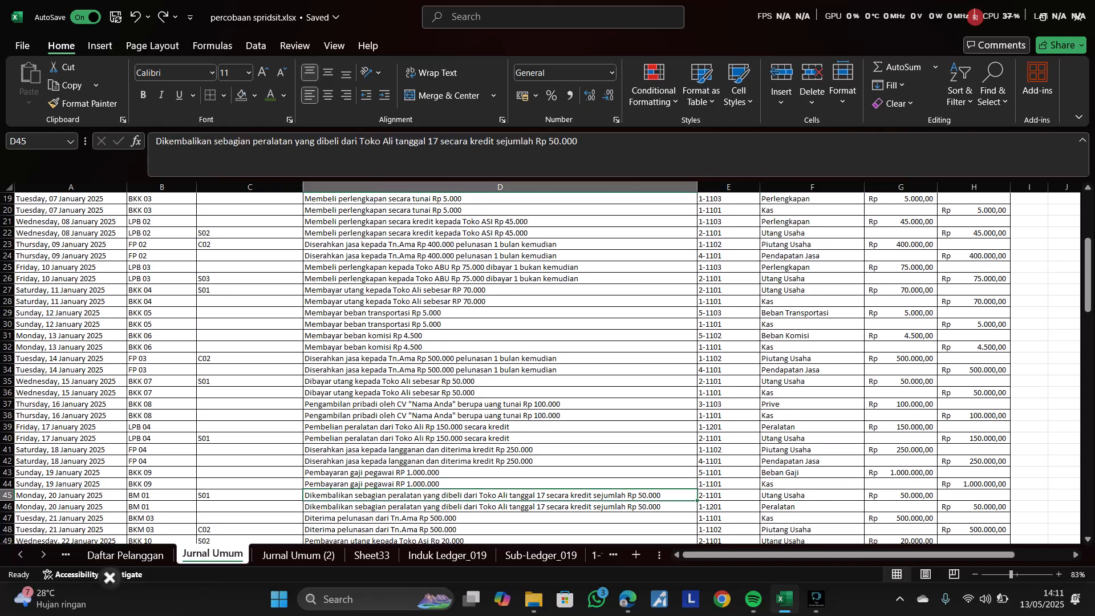
scroll(539, 368, down, 3)
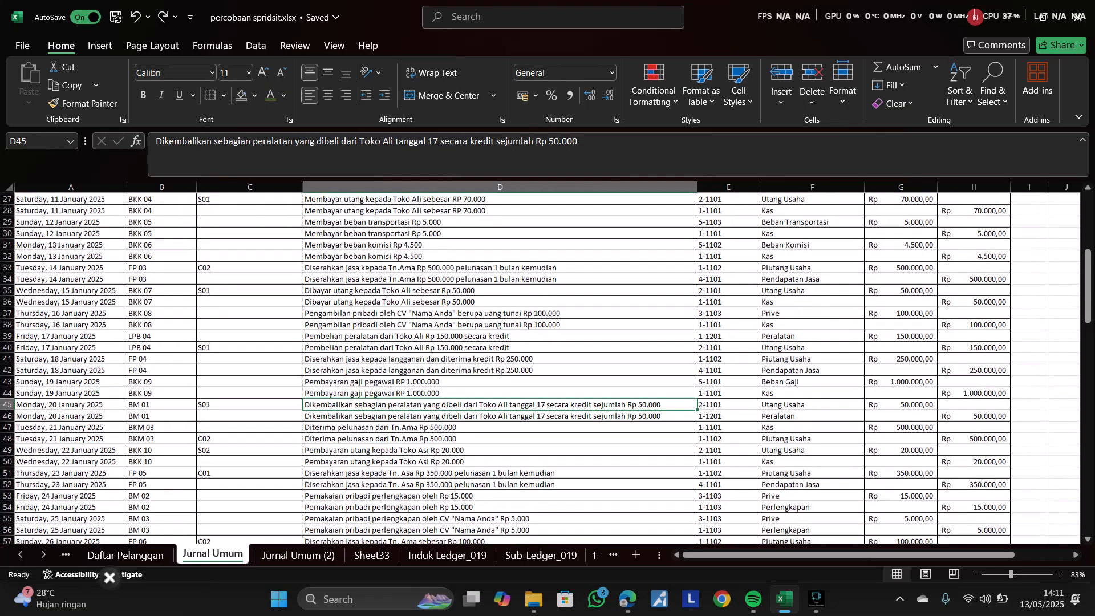
key(Down)
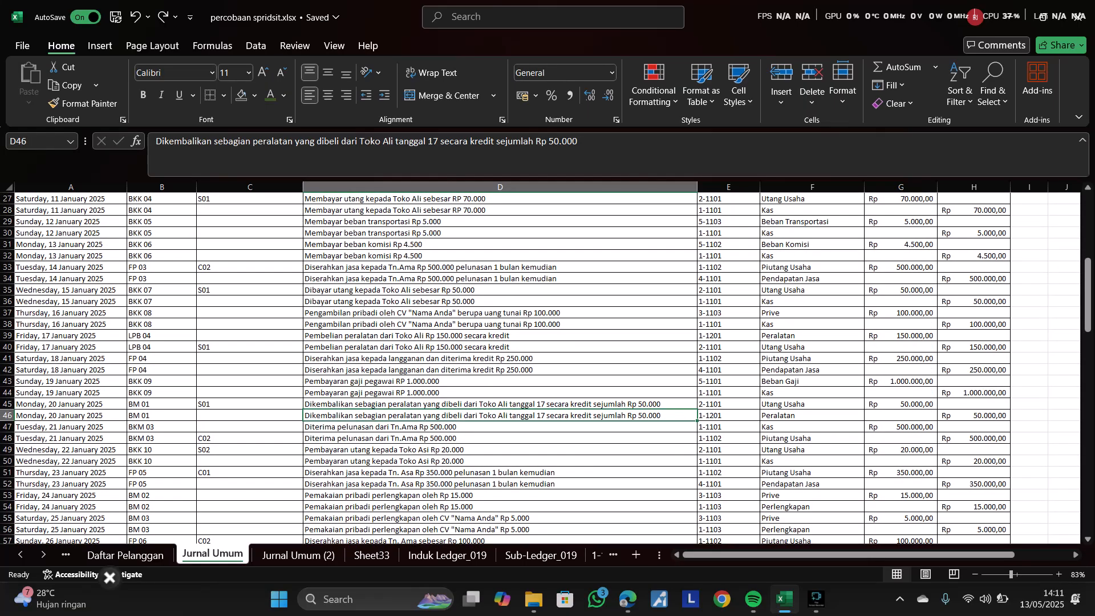
key(Up)
key(Right)
key(Right)
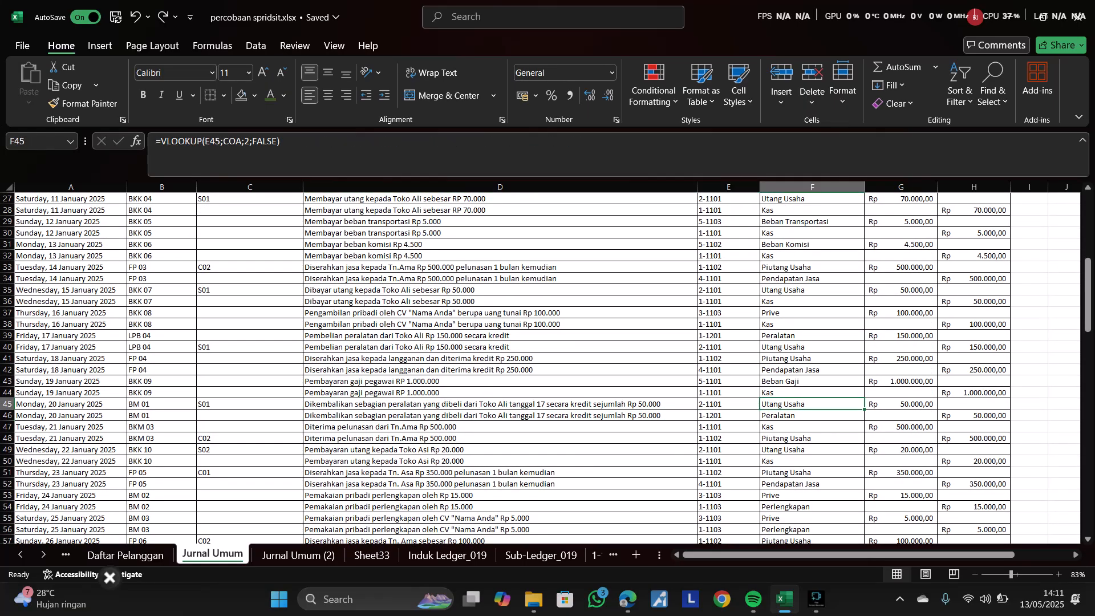
key(Left)
key(Left)
scroll(539, 363, up, 1)
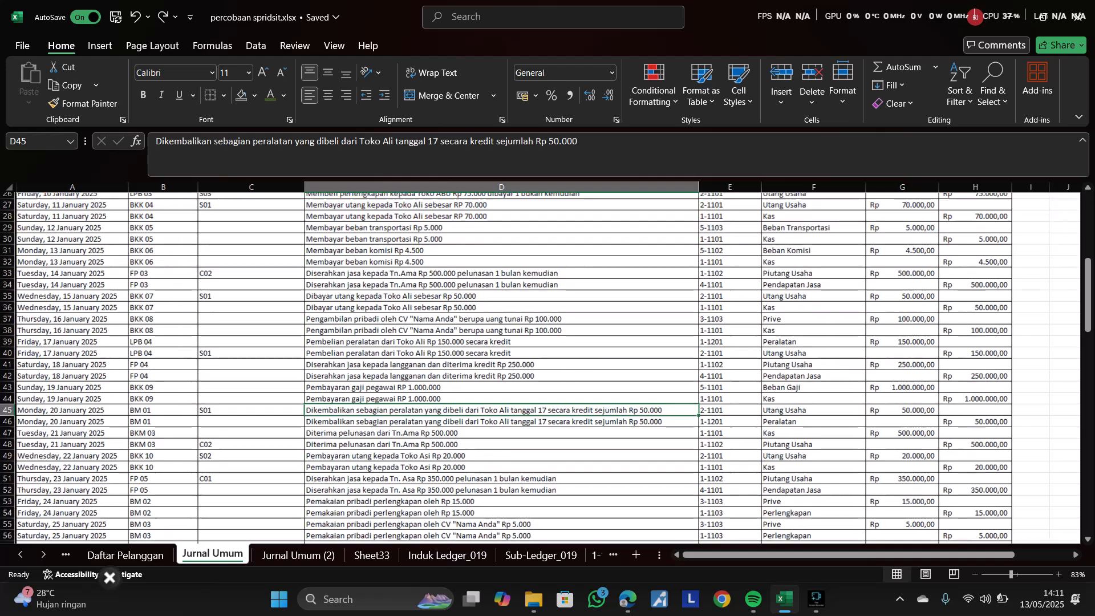
scroll(539, 362, up, 1)
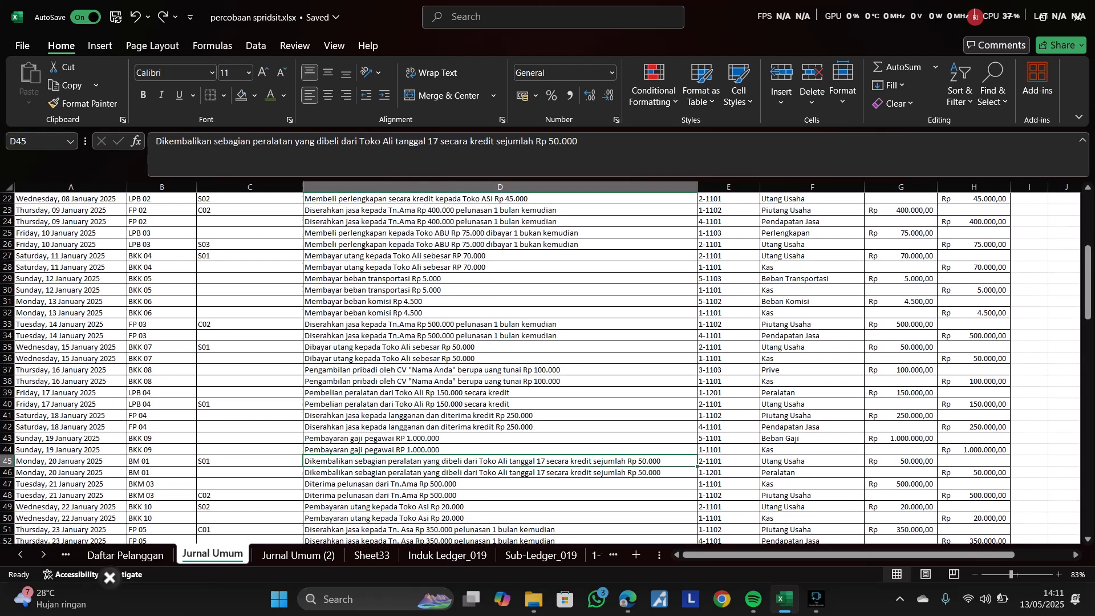
- Check the equipment return's Peralatan account in F46 and the amounts in columns G and H, ending on code cell C46
key(Down)
key(Right)
key(Right)
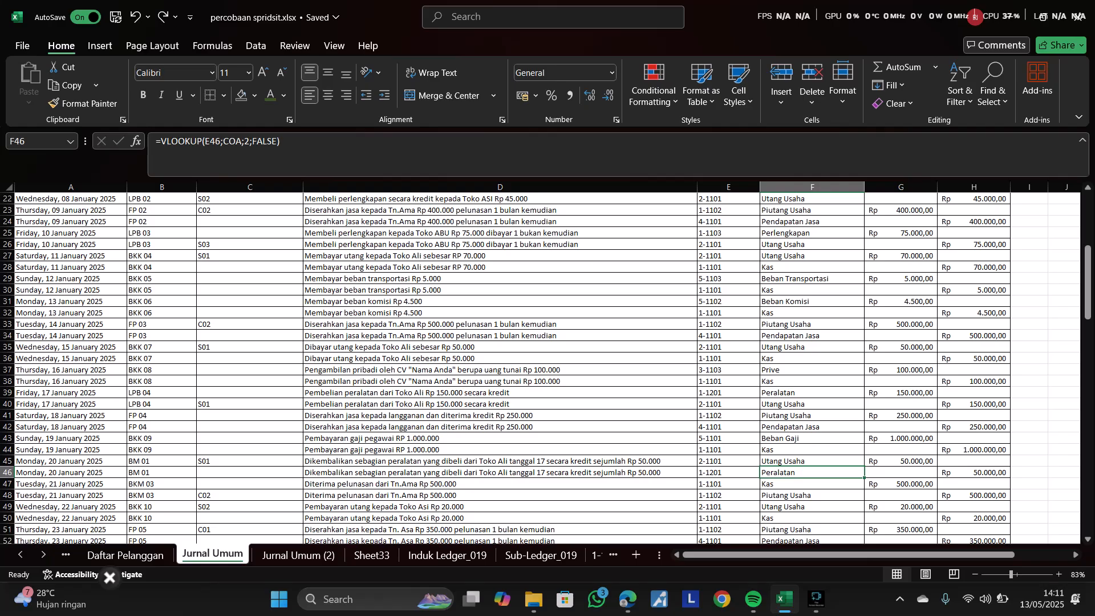
key(Right)
key(Up)
key(Right)
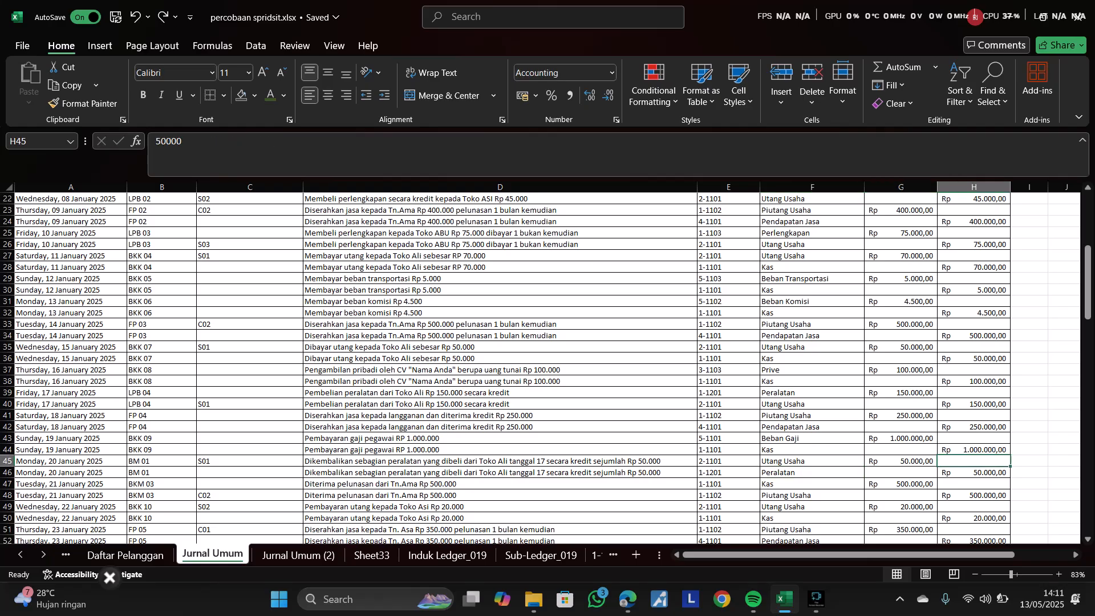
key(Down)
key(Left)
key(Left)
key(Left)
key(Left)
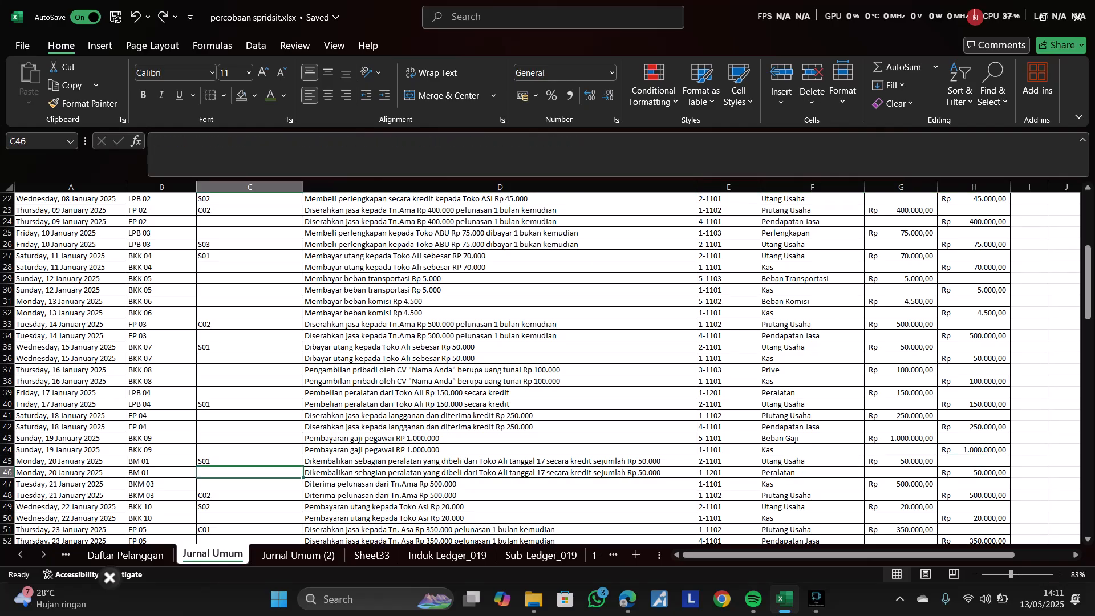
- Check the customer settlement description in D47 and the Piutang Usaha account in F48
key(Down)
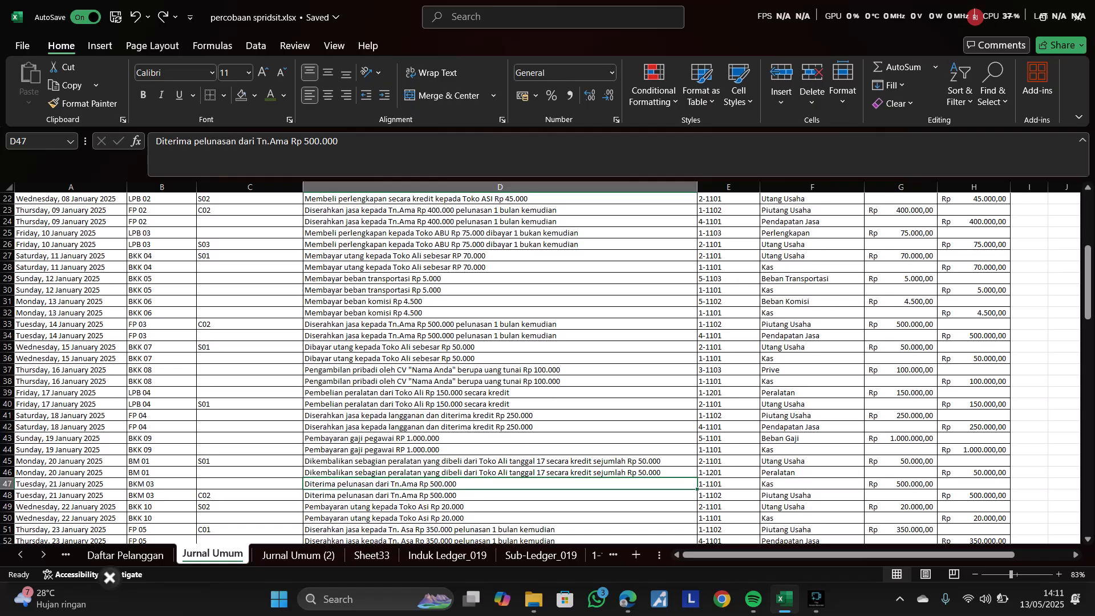
key(Right)
key(Right)
key(Down)
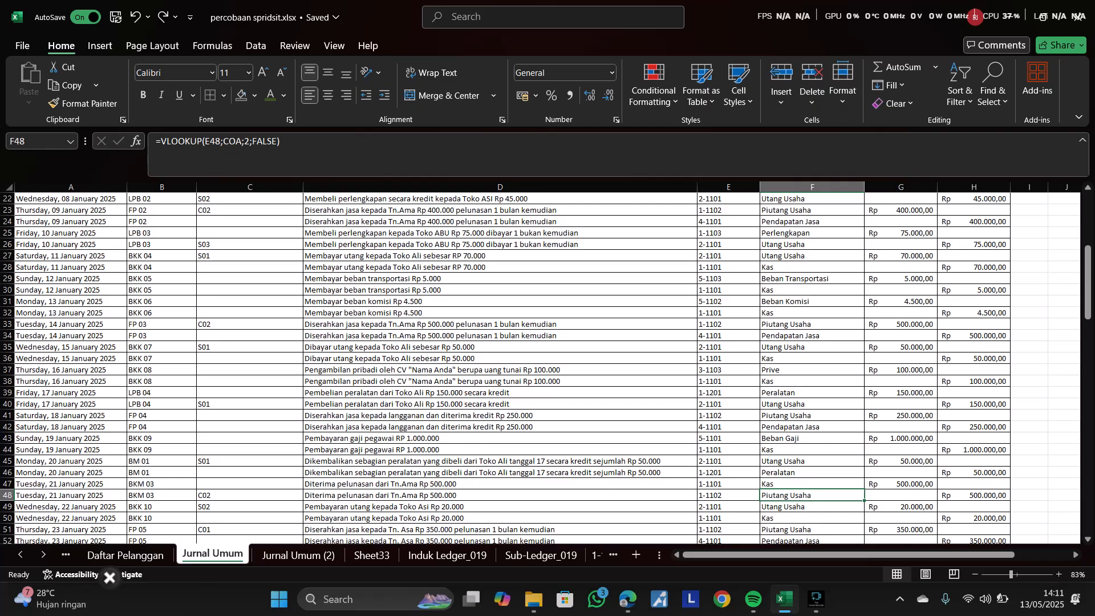
- Highlight C48:F48 to relate customer code C02 to the Piutang Usaha account, ending on C48
key(shift+Left)
key(shift+Left)
key(shift+Left)
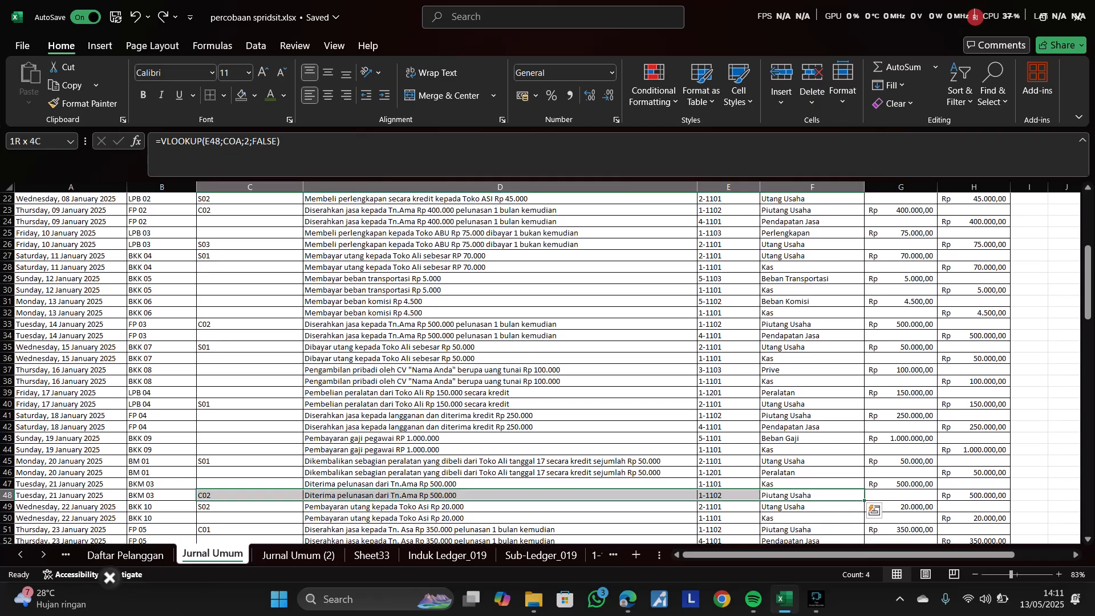
key(Left)
key(Left)
key(Left)
key(Left)
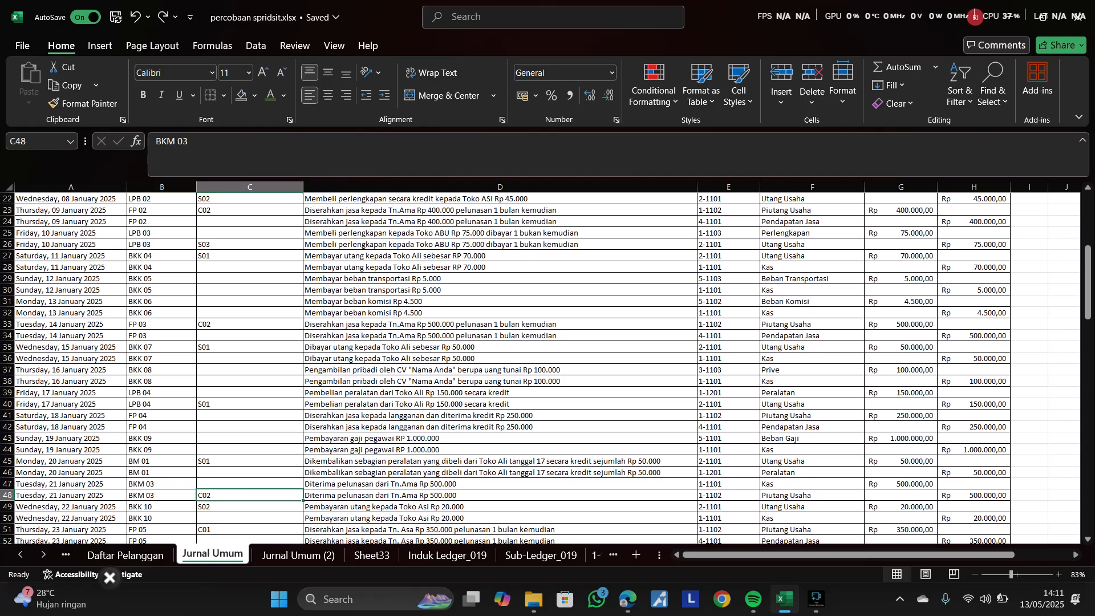
- Skim the entries below the customer settlement into the late-January rows, then return to supplier code cell C49
key(Right)
key(Down)
key(Down)
key(Down)
key(Down)
key(Down)
key(Down)
key(Down)
key(Down)
key(Down)
key(Down)
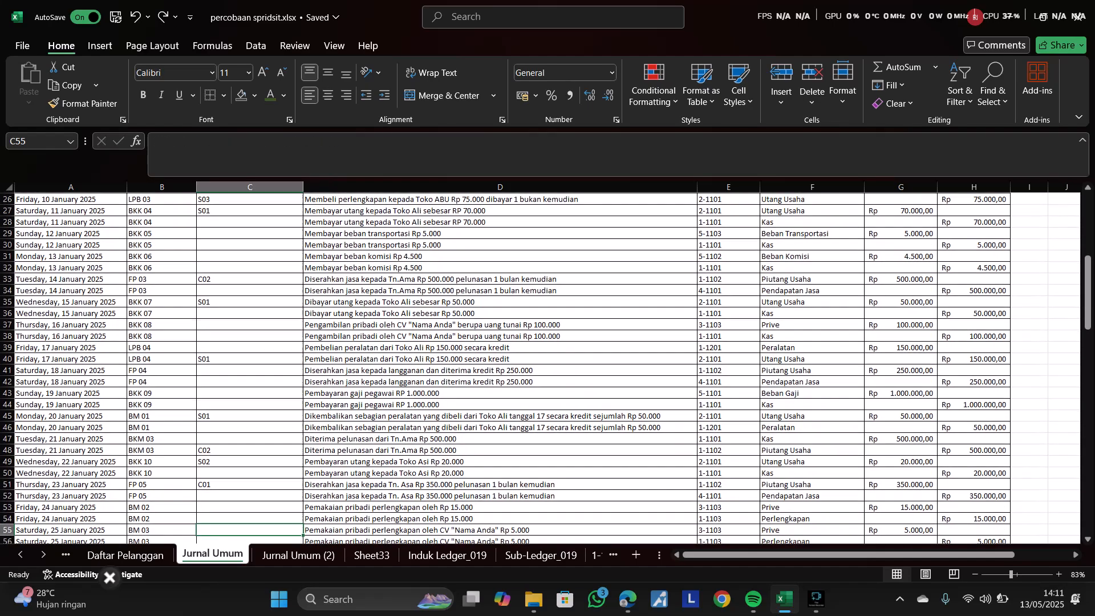
key(Up)
key(Up)
key(Up)
key(Up)
key(Up)
key(Up)
key(Up)
key(Up)
key(Up)
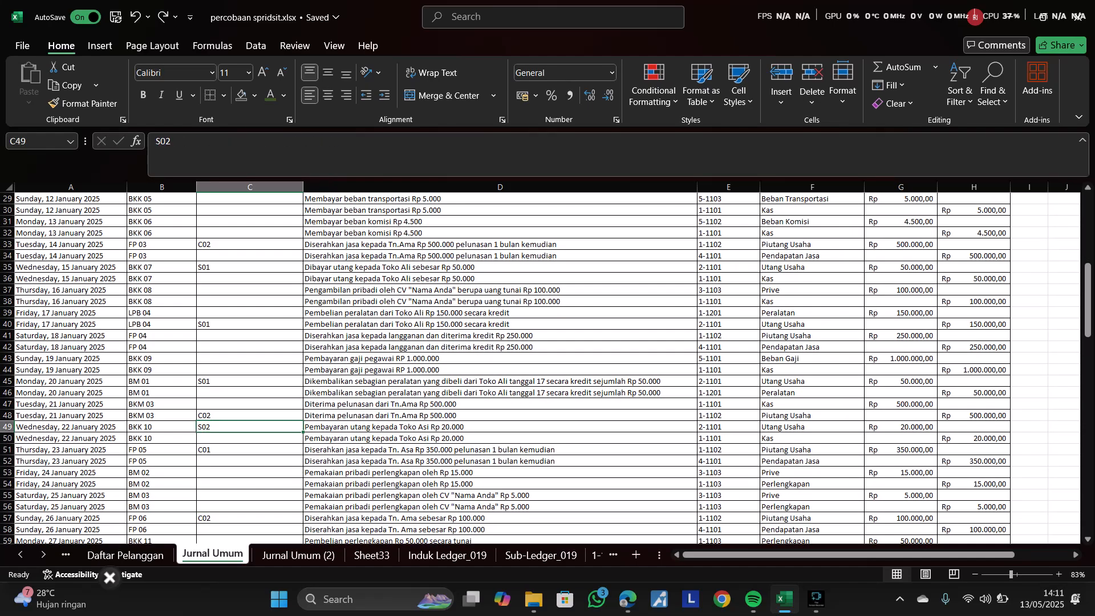
- Check the Toko Asi debt payment description in D49 and the Kas account entry in row 50
key(Right)
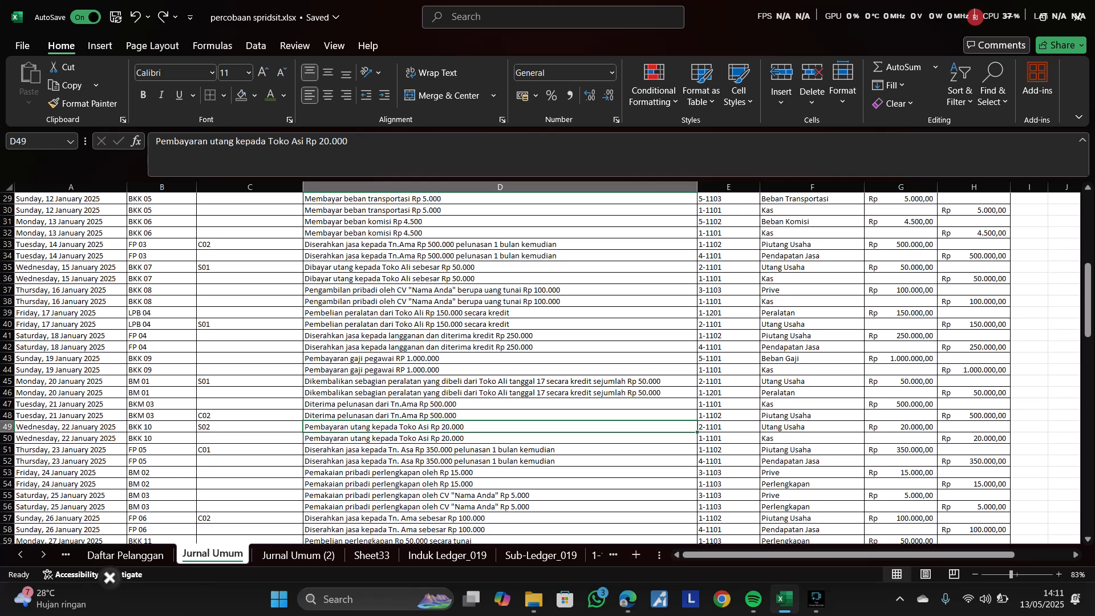
key(Down)
key(Right)
key(Right)
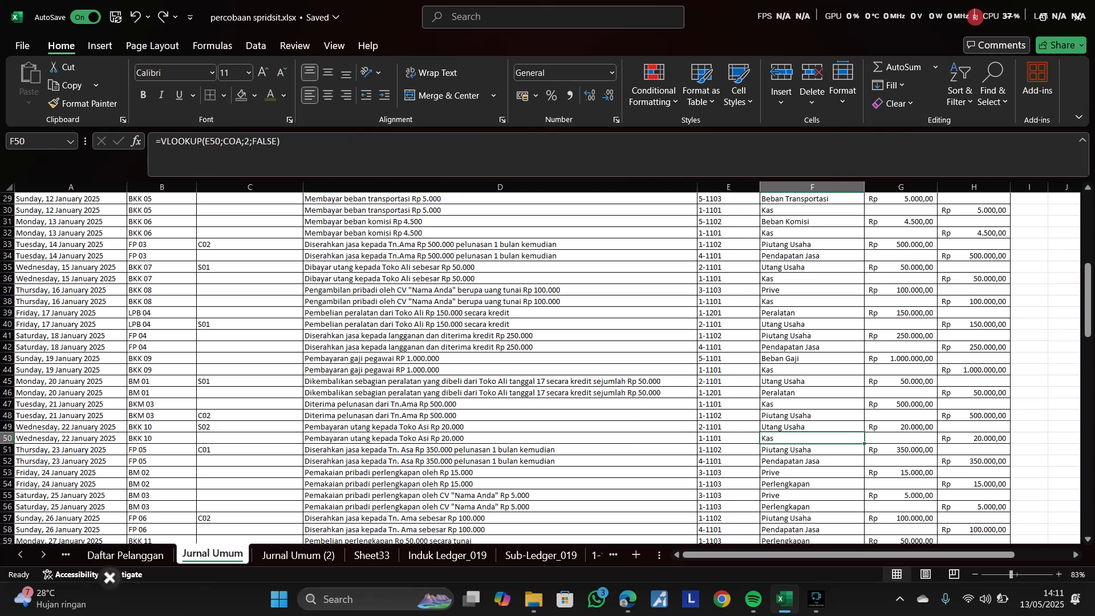
key(Up)
key(Down)
key(Left)
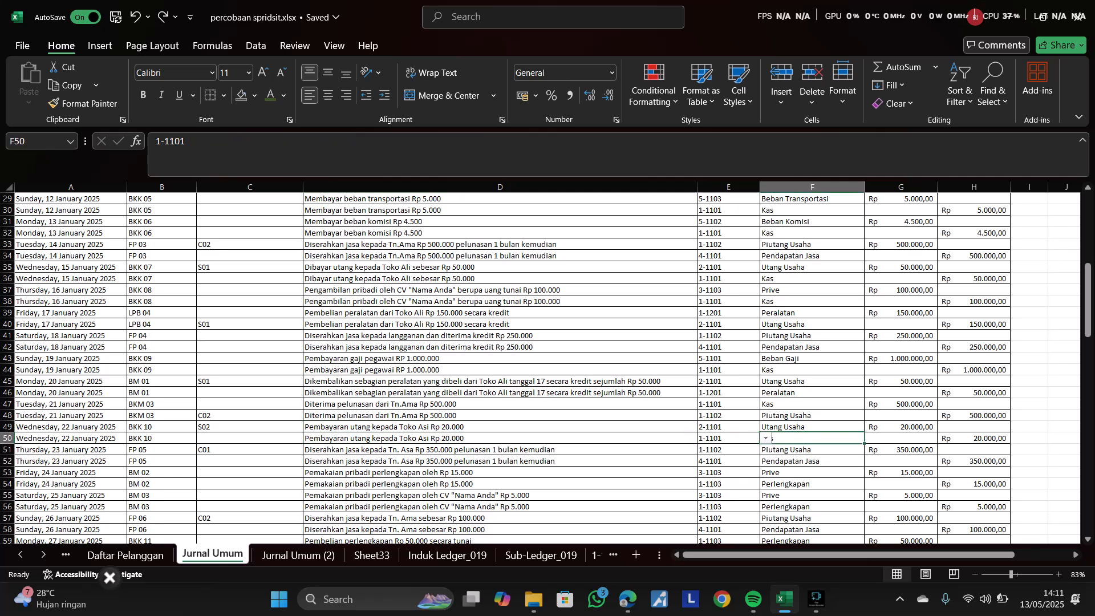
- Highlight C49:F49 to relate supplier code S02 to the Utang Usaha account
key(Up)
key(Right)
key(shift+Left)
key(shift+Left)
key(shift+Left)
key(shift+Left)
- Check the credit service sale's Pendapatan Jasa account in F52 and its description in D51, ending on E51
key(Down)
key(Down)
key(Down)
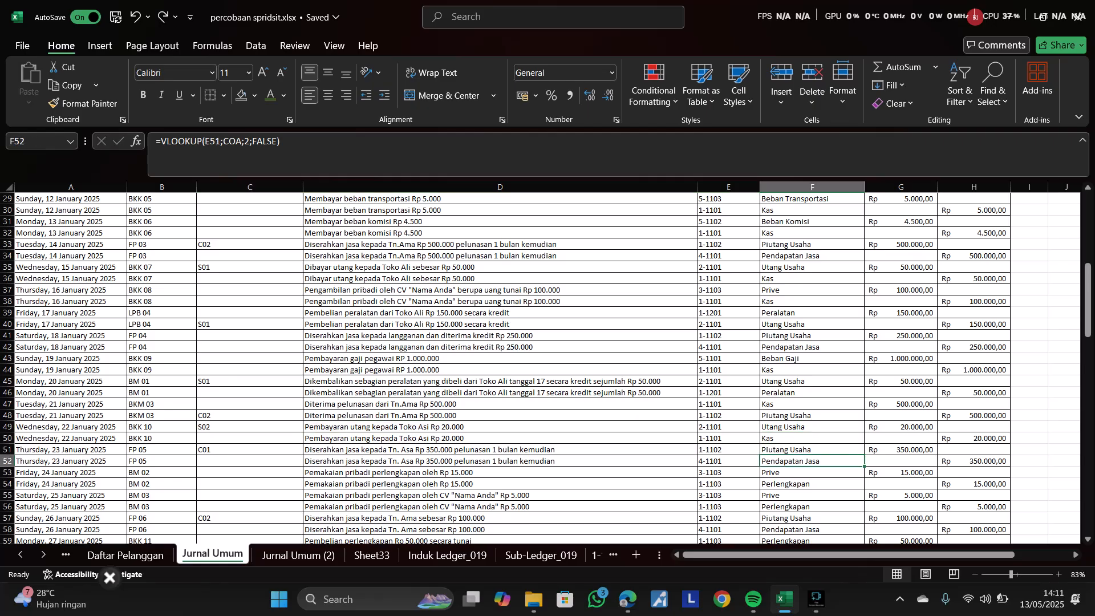
key(Left)
key(Left)
key(Up)
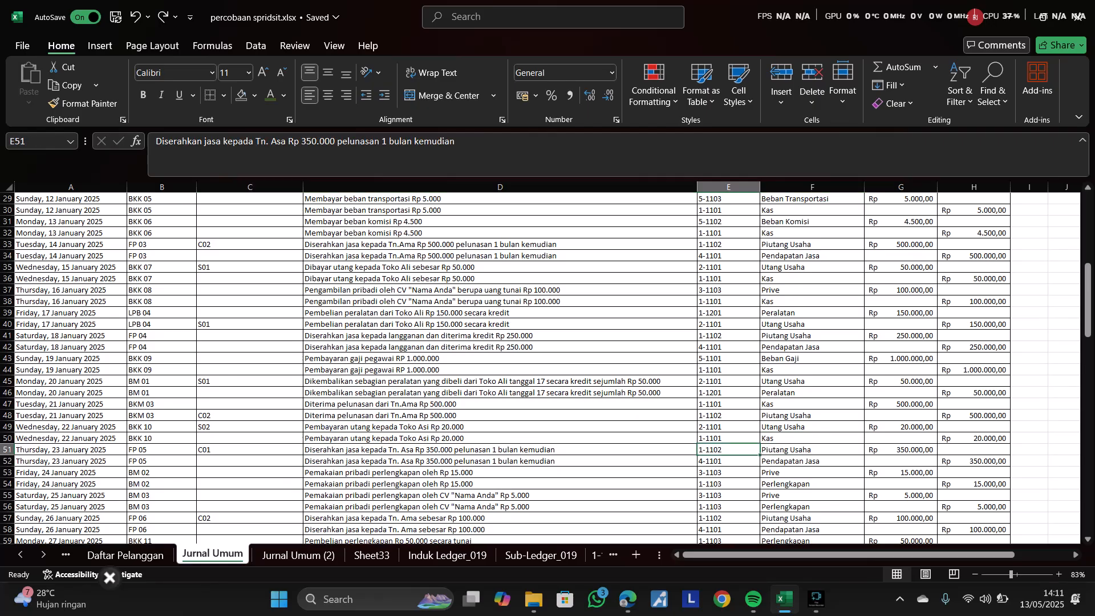
- Highlight the debit and credit amounts of the credit service sale in G51:H52
key(Right)
key(Right)
key(Right)
key(shift+Right)
key(shift+Down)
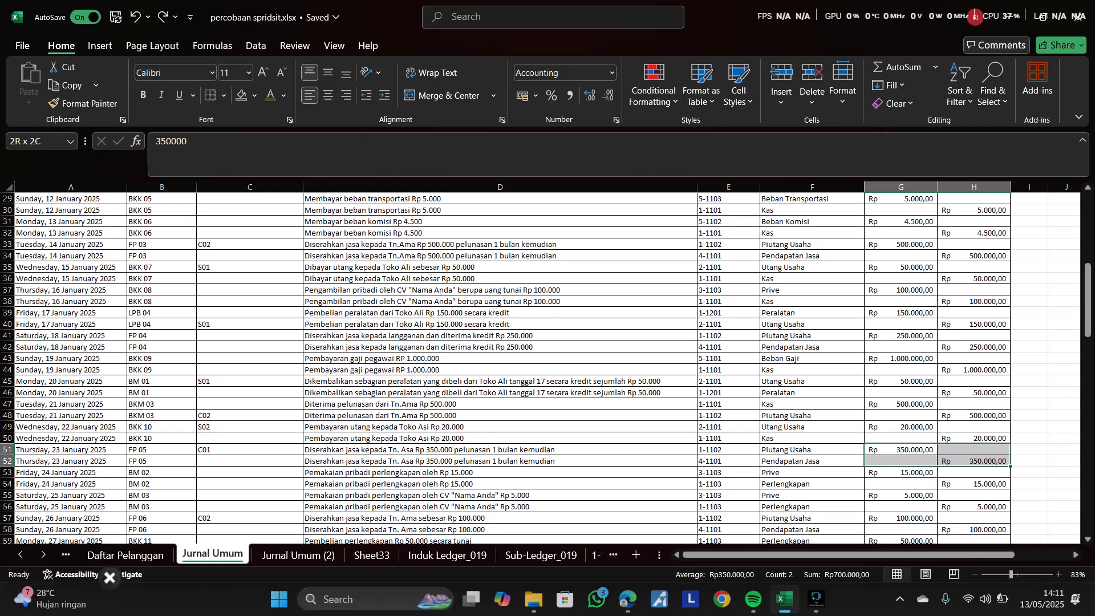
key(shift+Left)
key(shift+Left)
- Highlight C51:F51 to relate customer code C01 to the Piutang Usaha account
key(Down)
key(Left)
key(Left)
key(Left)
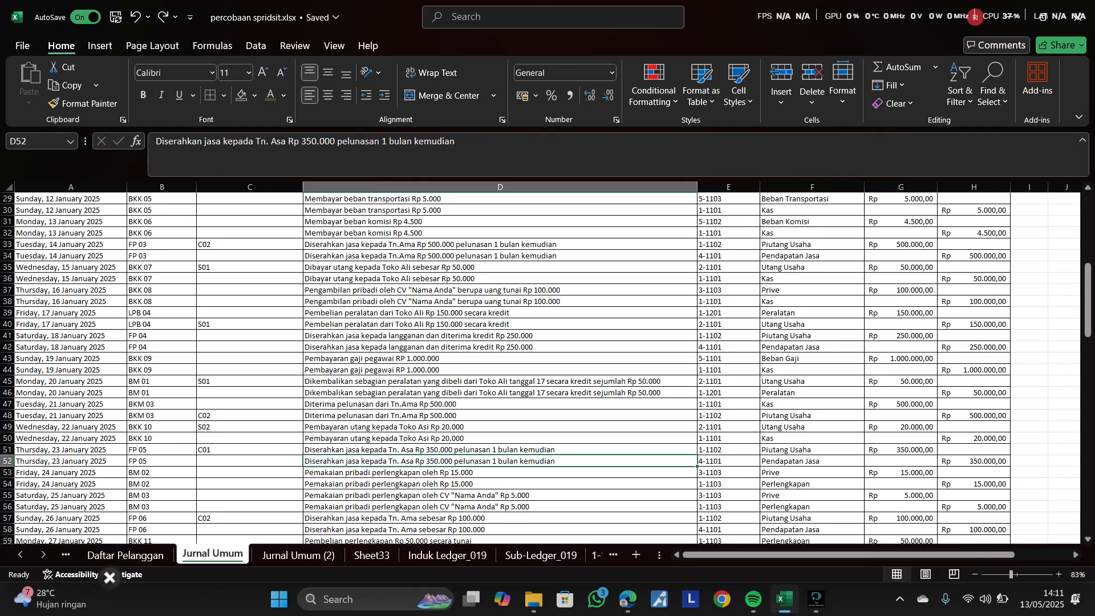
key(Up)
key(shift+Right)
key(Right)
key(Right)
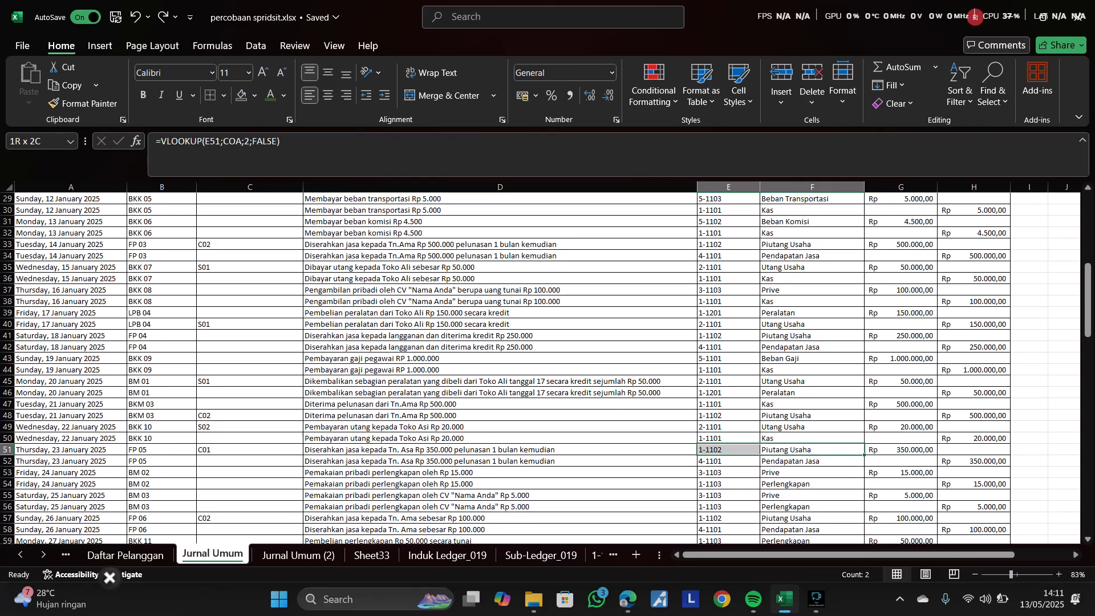
key(shift+Left)
key(shift+Left)
key(shift+Left)
- Highlight D53:F54 to examine the personal supplies use entry with its Prive and Perlengkapan accounts
key(Down)
key(Down)
key(Down)
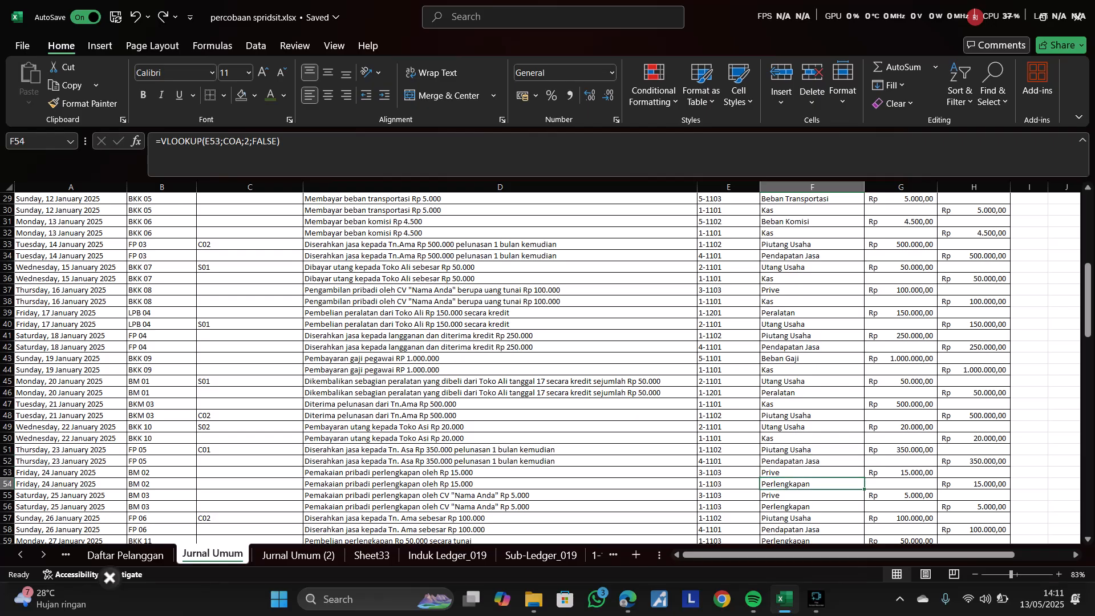
key(Down)
key(Down)
key(Left)
key(Left)
key(Up)
key(Up)
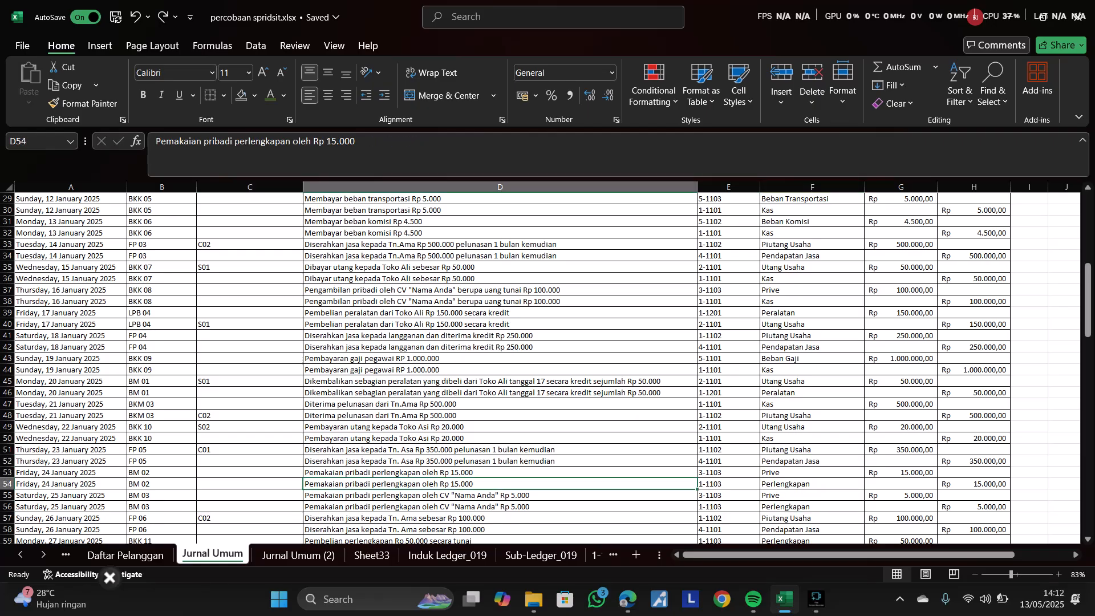
key(Up)
key(shift+Right)
key(shift+Right)
key(shift+Down)
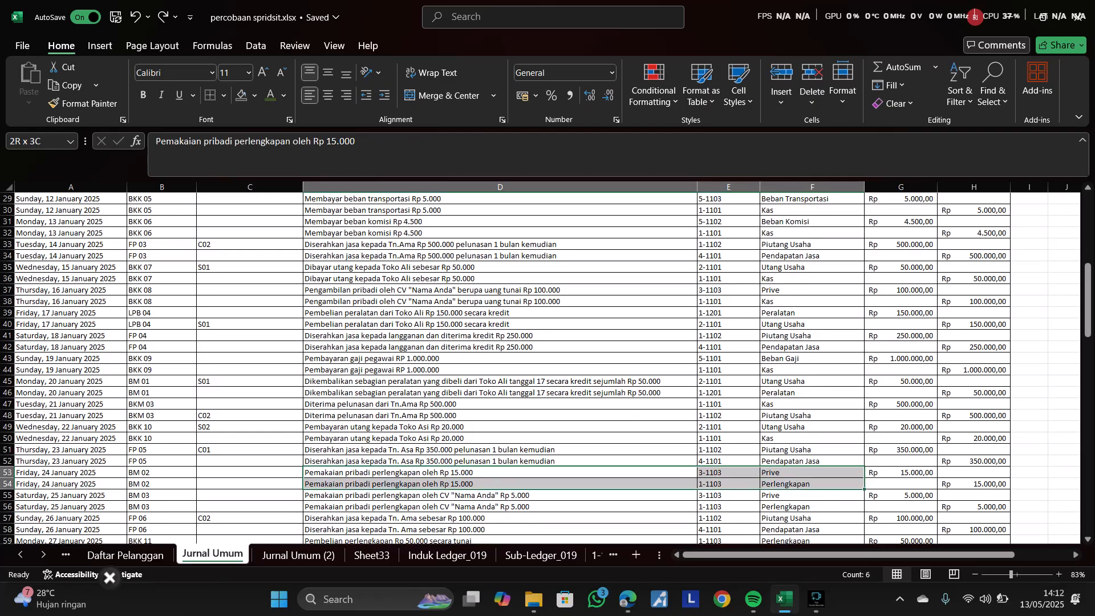
- Highlight D55:F56 to examine the second personal supplies use entry, dated 25 January, and its accounts
key(Down)
key(Down)
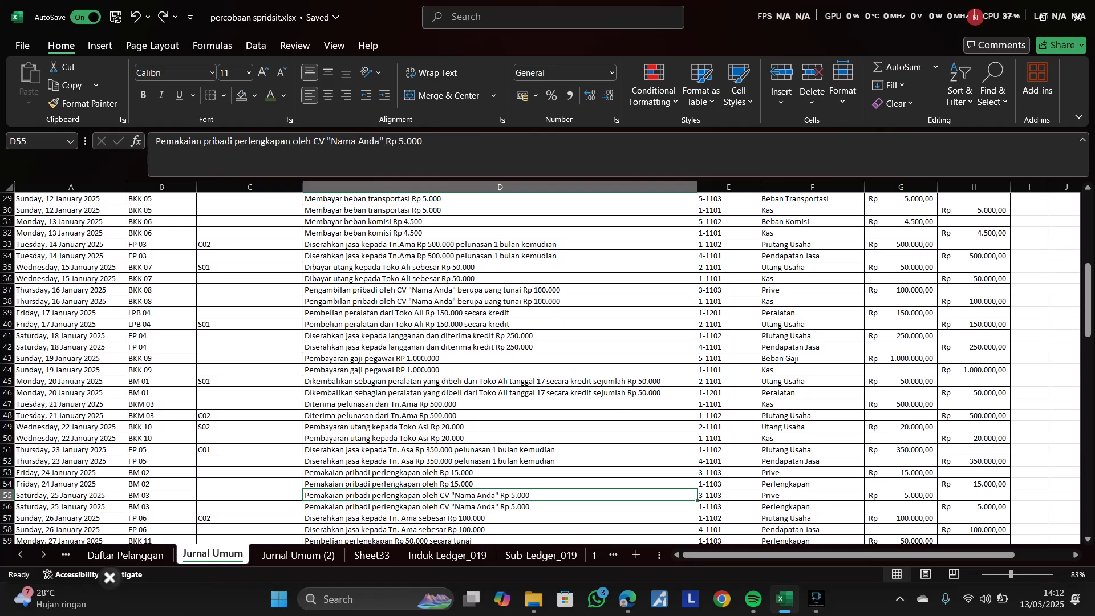
key(shift+Right)
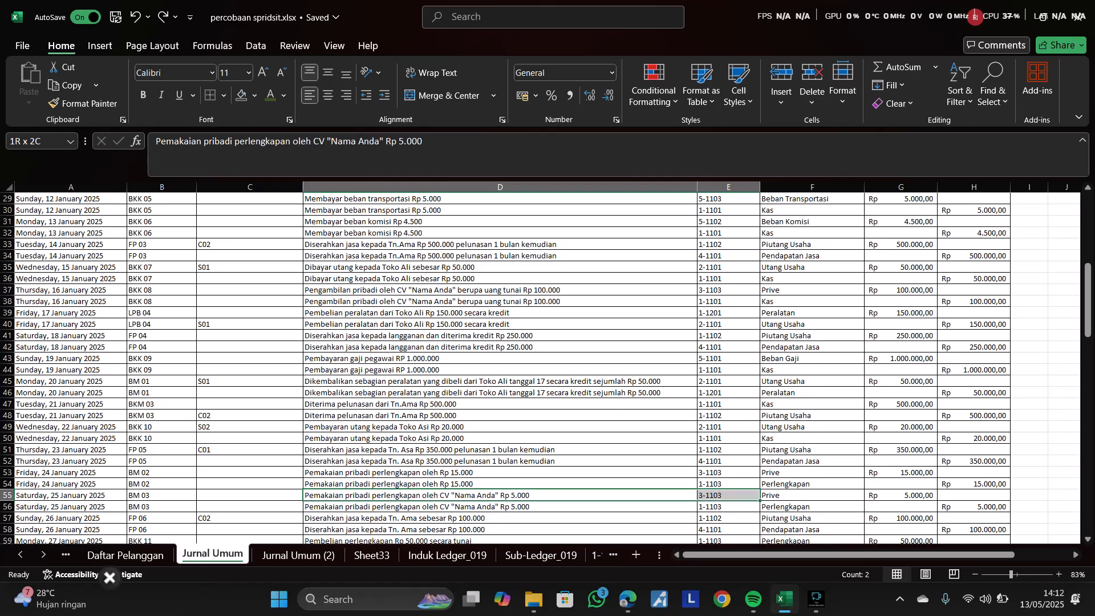
key(shift+Right)
key(shift+Down)
- Highlight the 26 January service entry in D57:F58 and check its customer code in C57
key(Down)
key(Down)
key(Down)
key(Down)
key(Down)
key(Down)
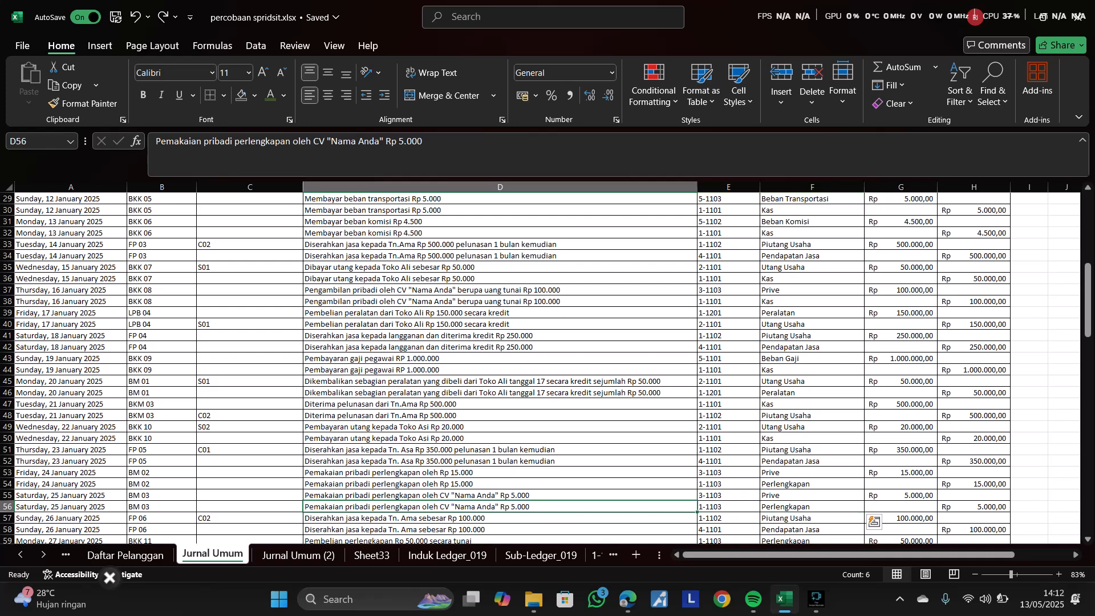
key(Up)
key(Up)
key(Up)
key(Up)
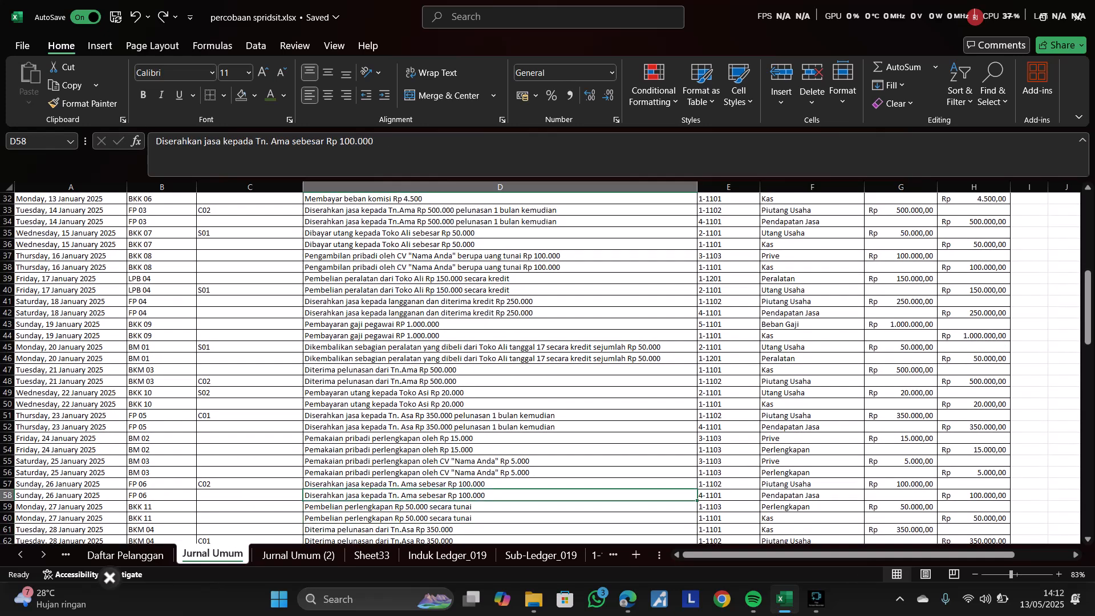
key(shift+Right)
key(shift+Right)
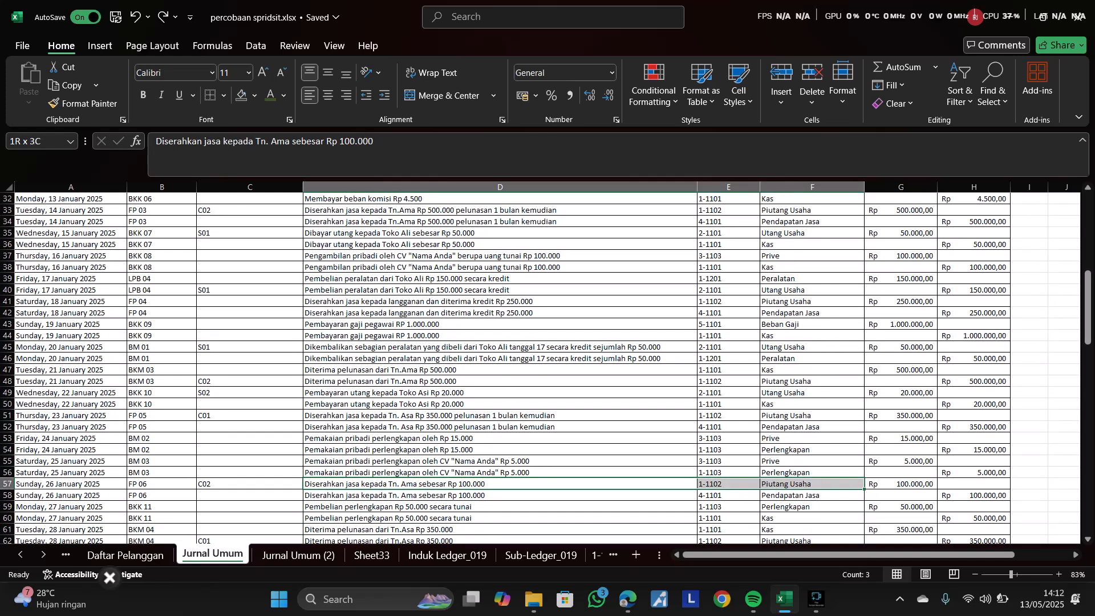
key(shift+Down)
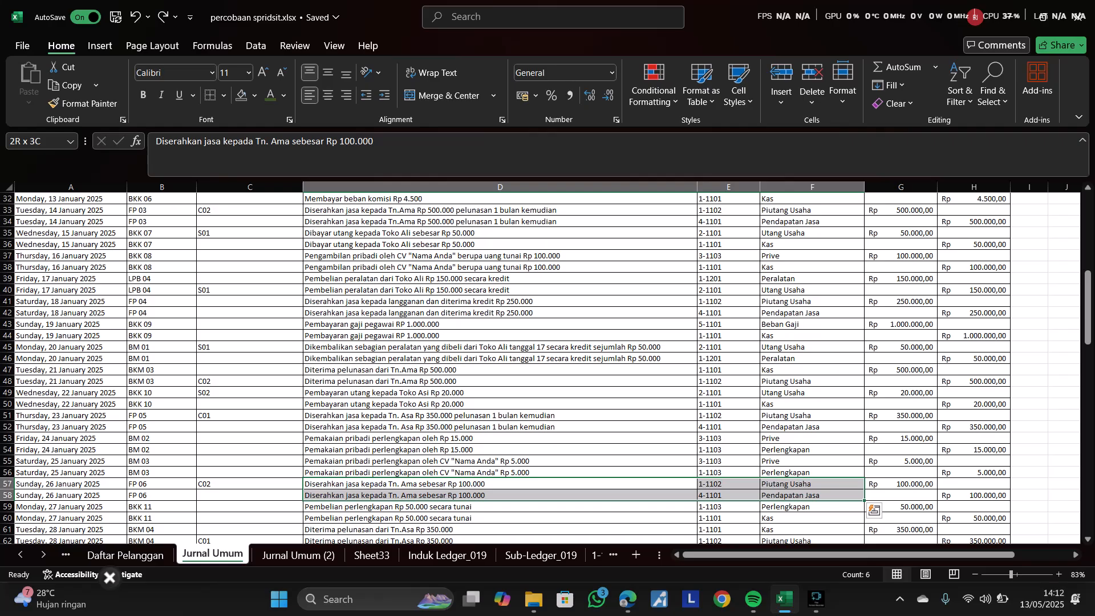
key(Left)
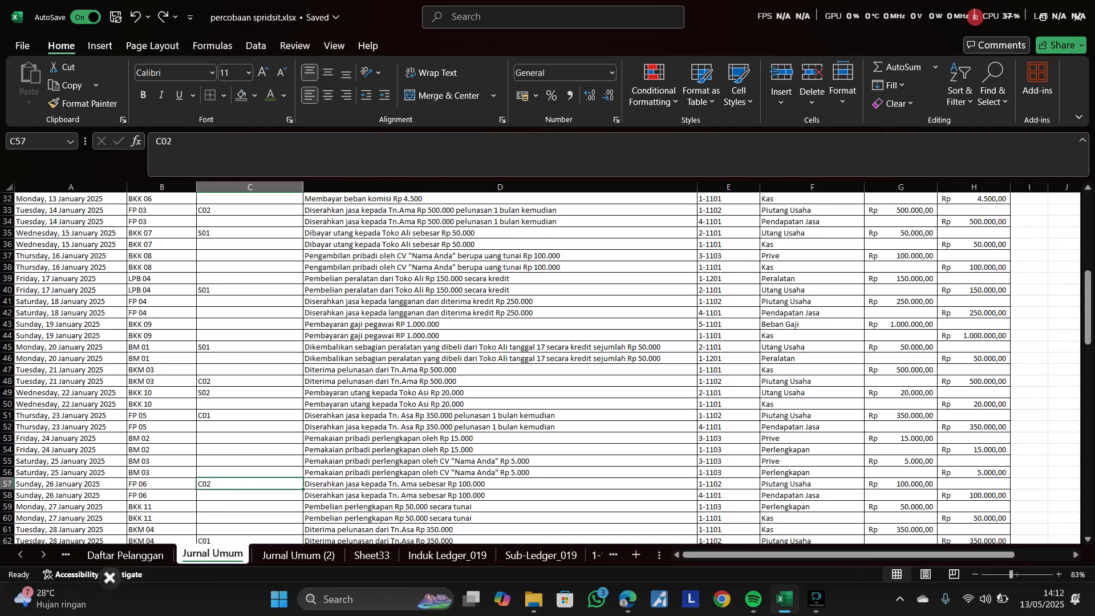
- Highlight D59:F60 to examine the cash supplies purchase with its Perlengkapan and Kas accounts
key(Down)
key(Down)
key(Right)
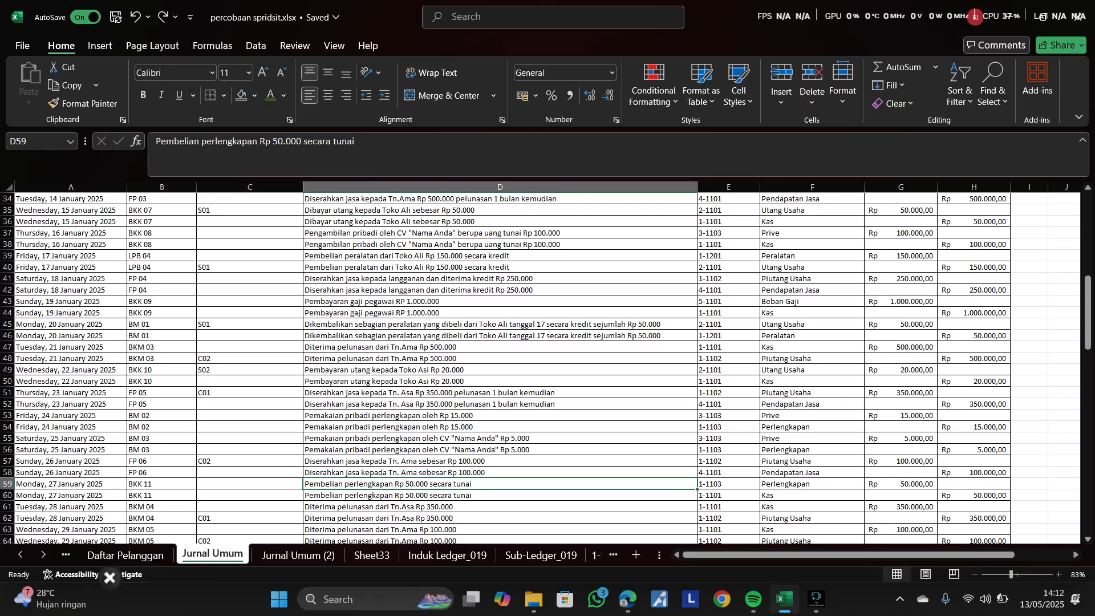
key(Up)
key(Up)
key(Down)
key(Down)
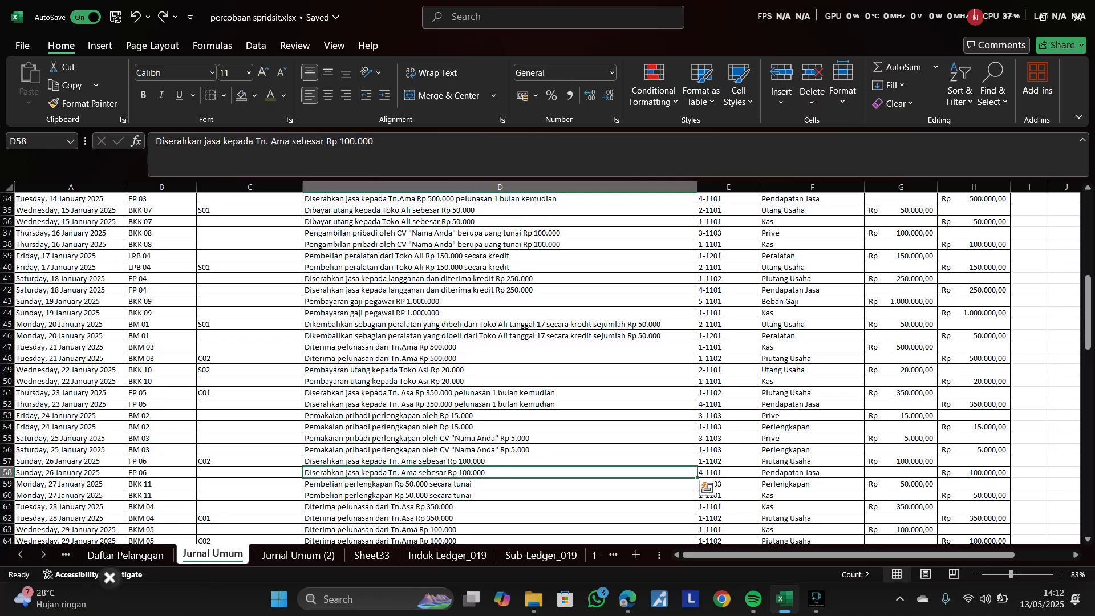
key(shift+Down)
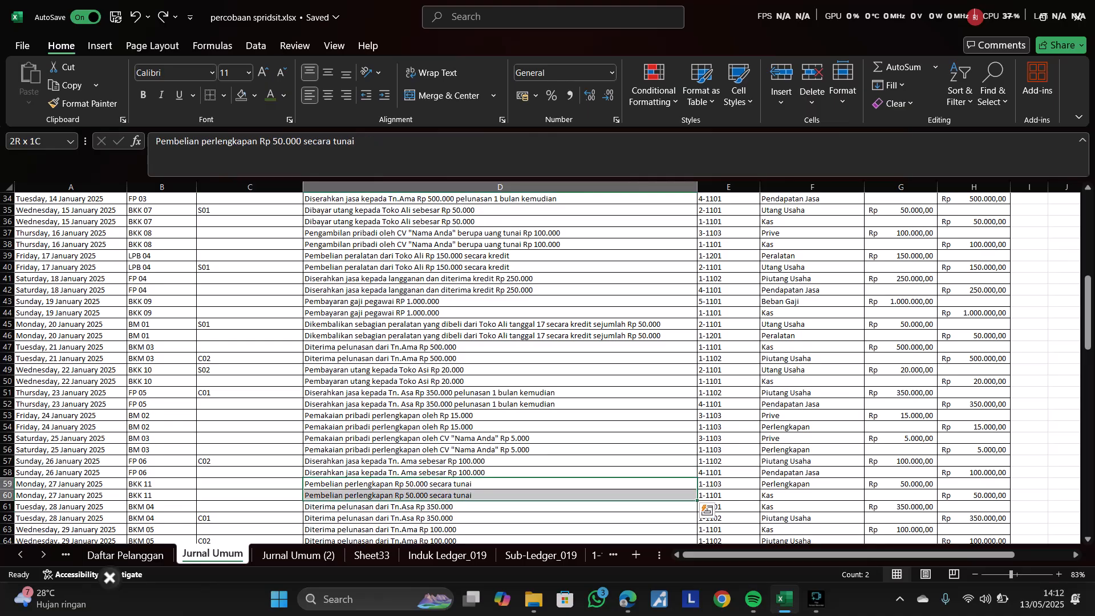
key(shift+Right)
key(shift+Right)
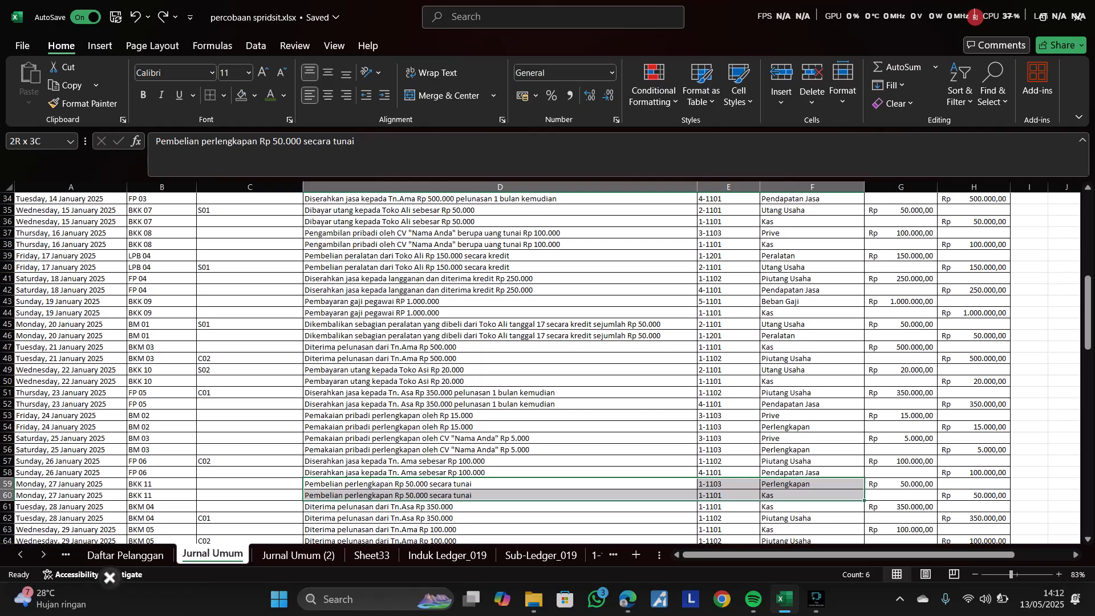
- Highlight D61:F62 to examine the 28 January customer settlement with its Kas and Piutang Usaha accounts
key(Down)
key(Down)
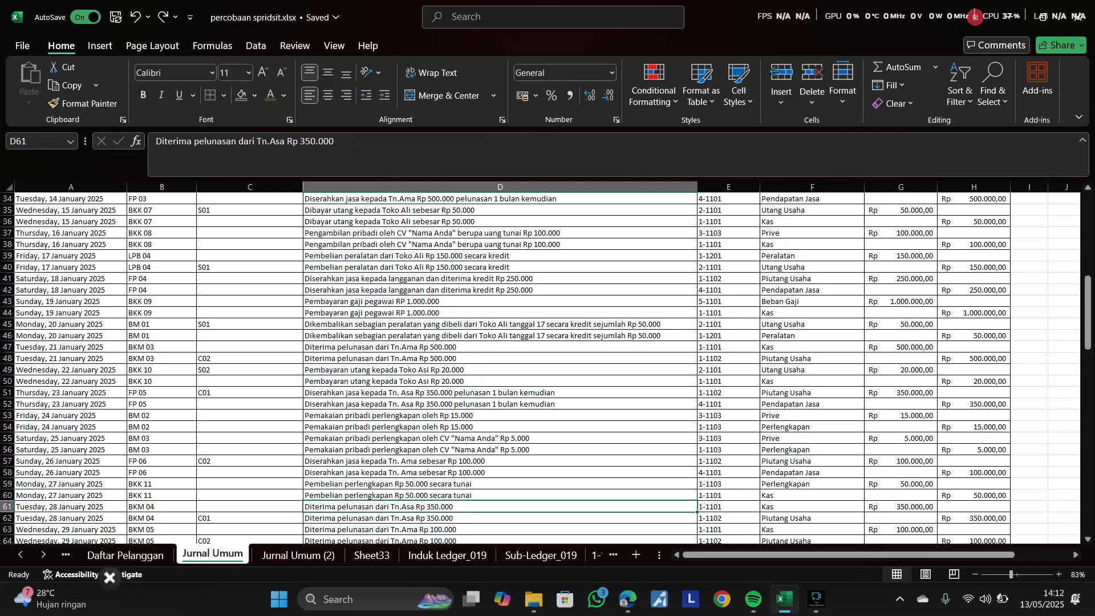
key(shift+Down)
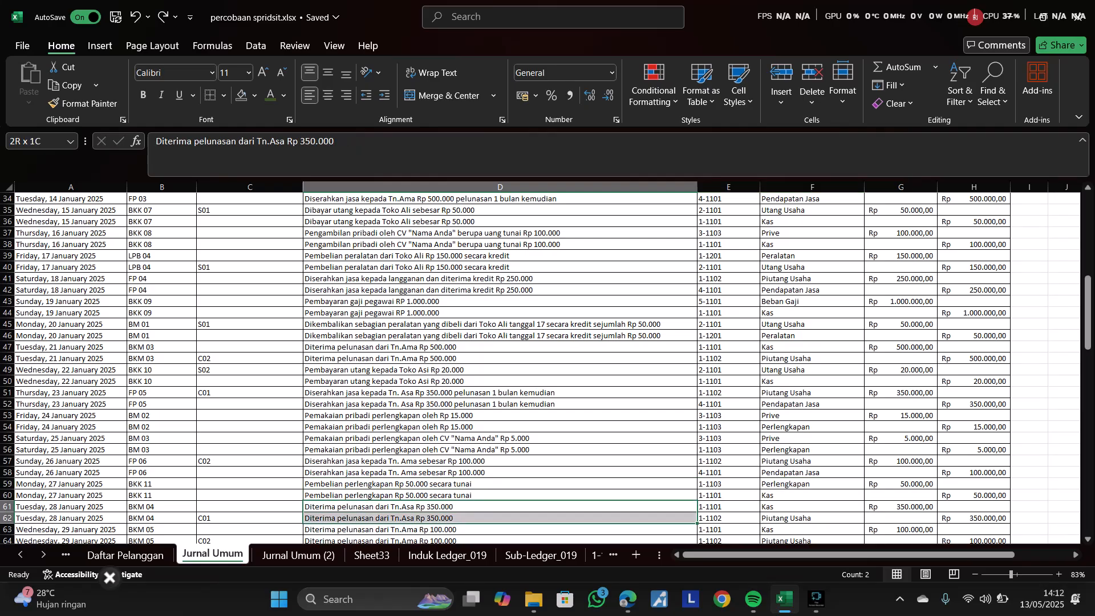
key(shift+Right)
key(shift+Right)
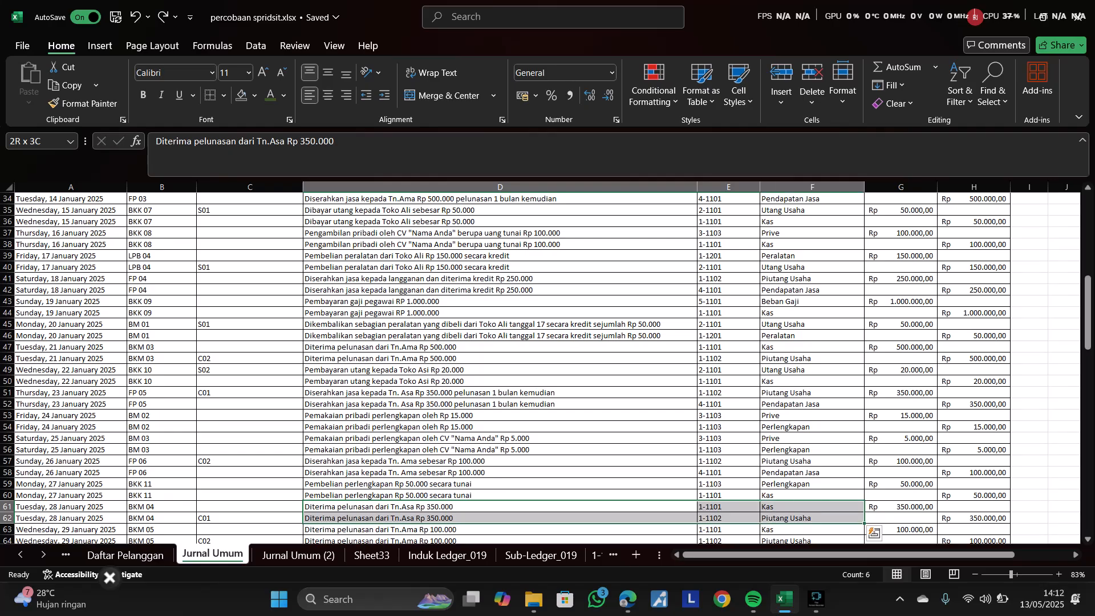
- Highlight C62:F62 to relate customer code C01 to the settlement's Piutang Usaha account
key(Down)
key(Down)
key(Down)
key(Down)
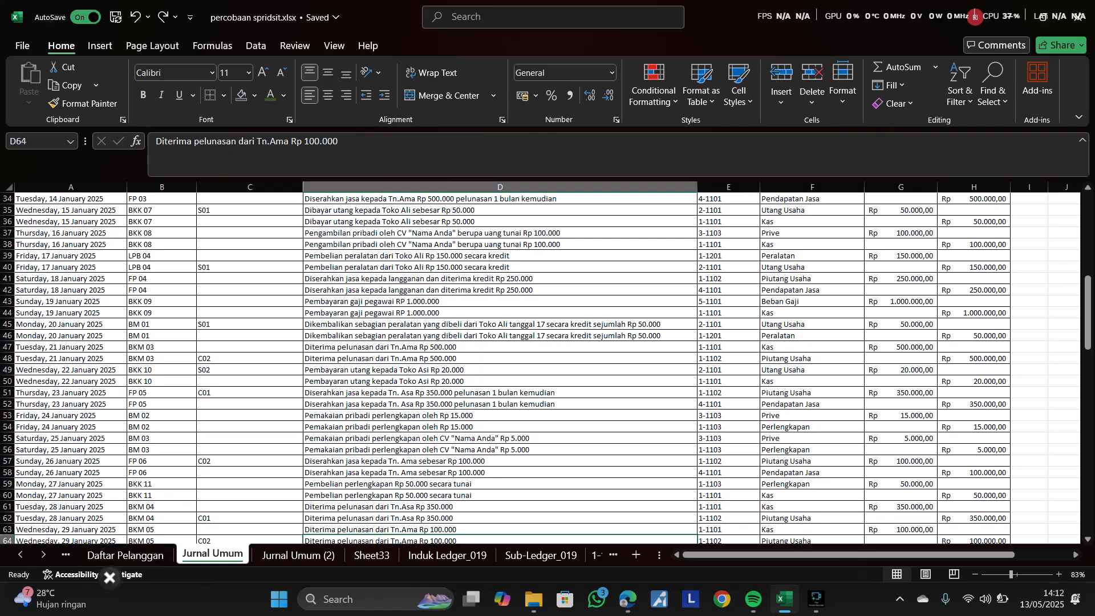
key(Up)
key(Up)
key(Up)
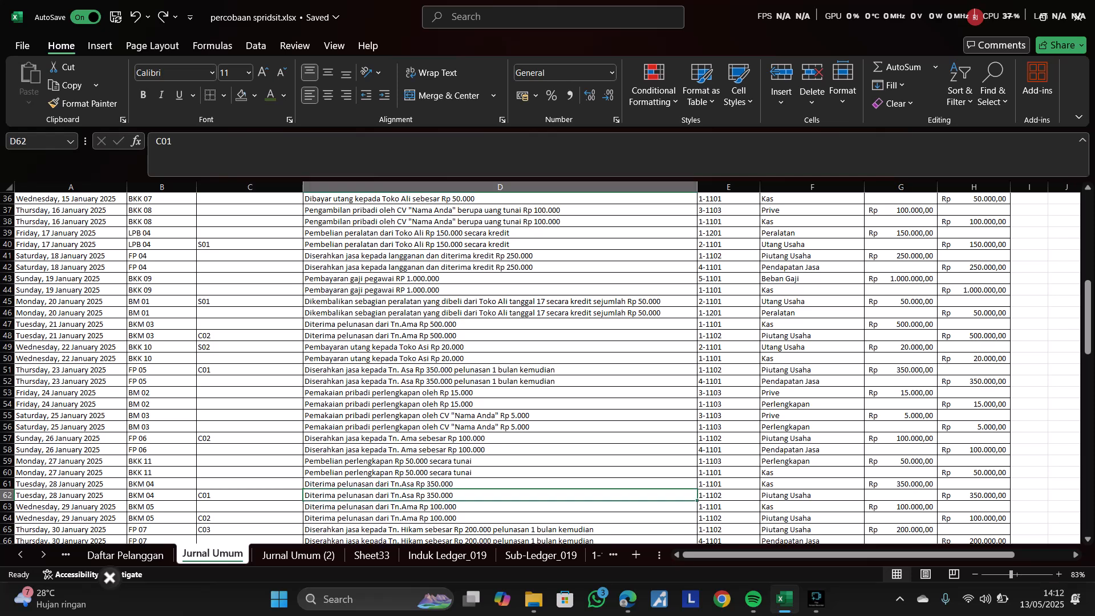
key(Right)
key(Right)
key(shift+Left)
key(shift+Left)
key(shift+Left)
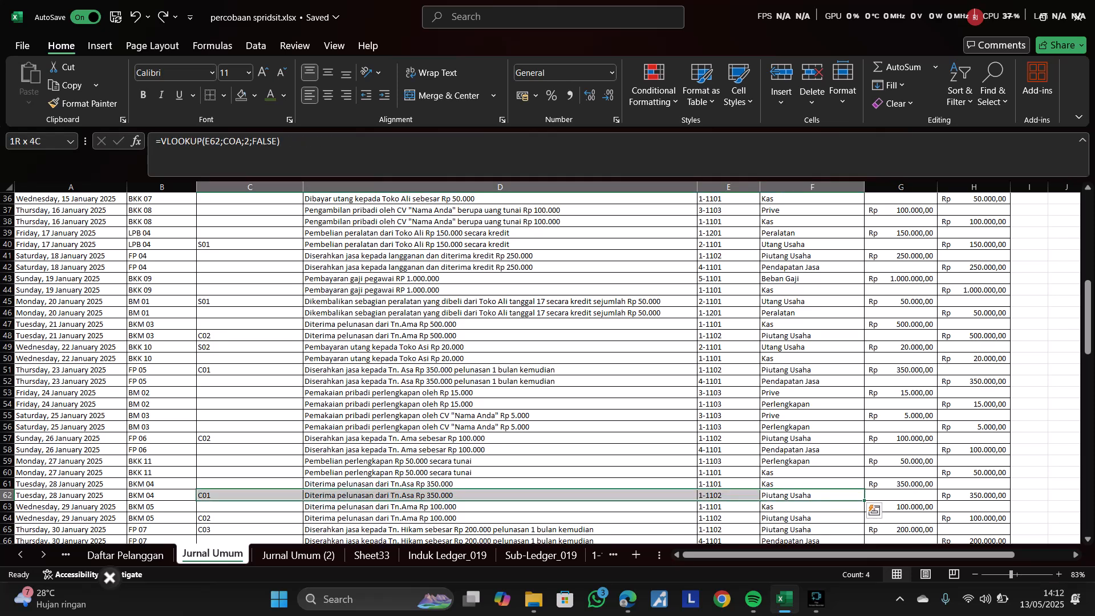
- Highlight D63:F64 to examine the 29 January customer settlement with its Kas and Piutang Usaha accounts
key(Down)
key(Left)
key(Left)
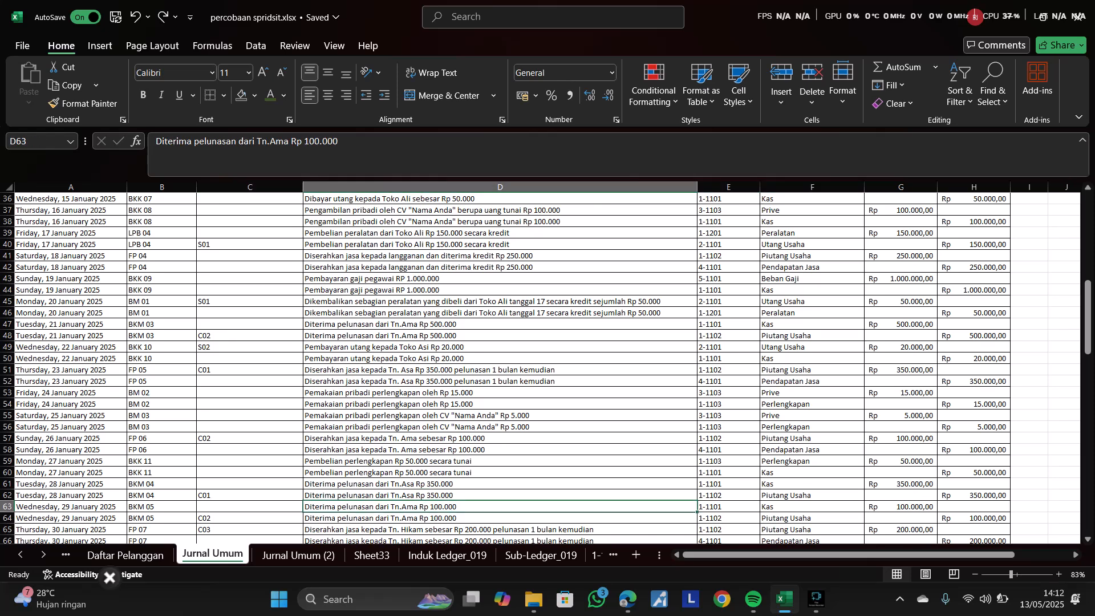
key(shift+Down)
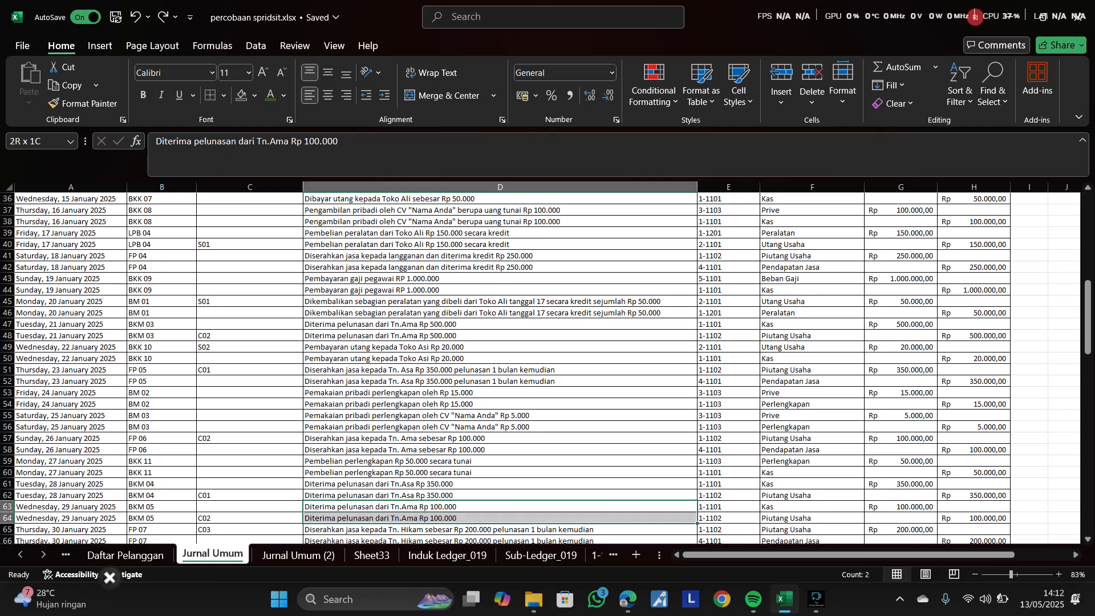
key(shift+Right)
key(shift+Right)
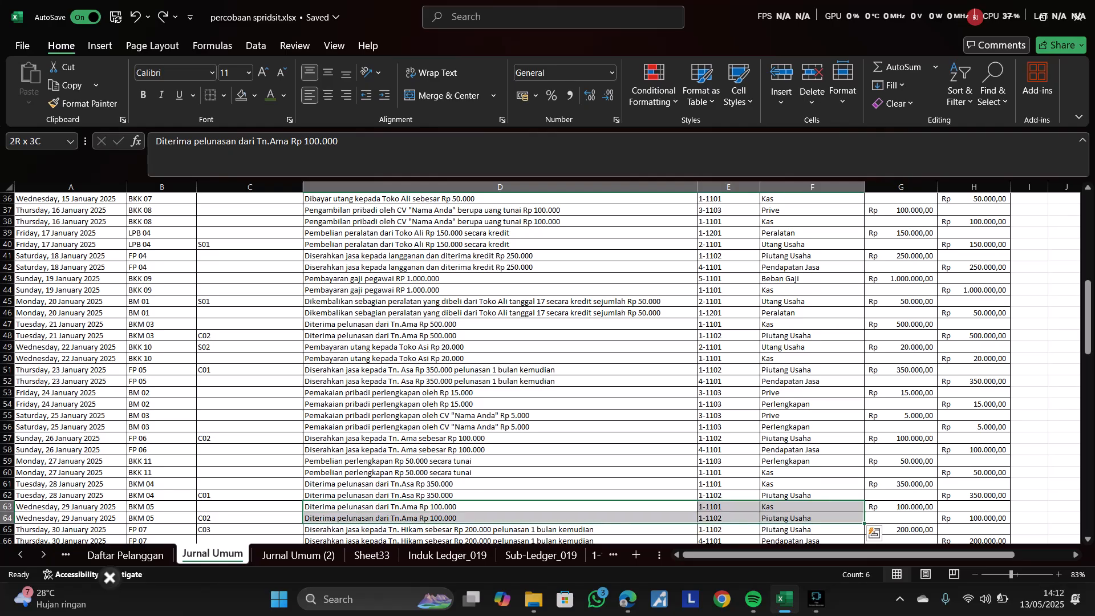
- Check customer code cells C64 and C65, ending on the 30 January service description in D65
key(Left)
key(Down)
key(Down)
key(Down)
key(Down)
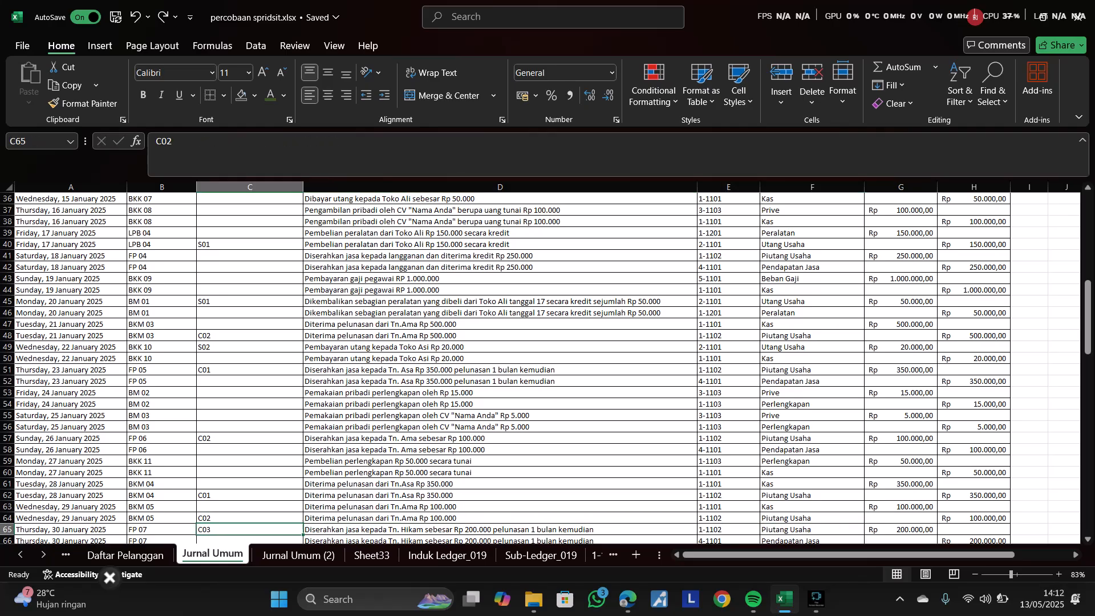
key(Up)
key(Up)
key(Right)
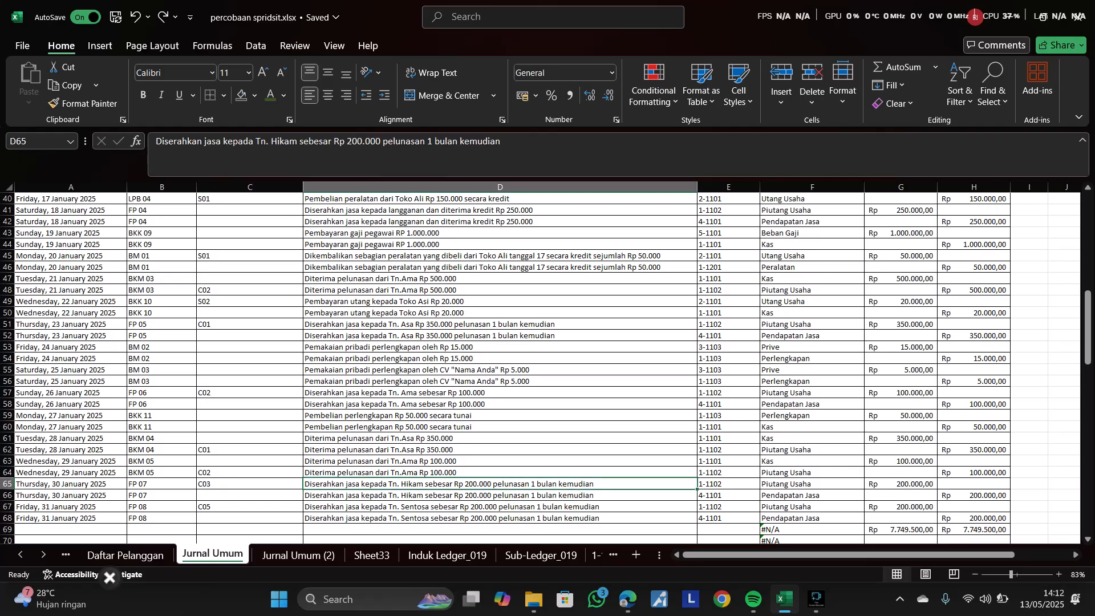
- Highlight D65:F66 to examine the 30 January credit service entry with its Piutang Usaha and Pendapatan Jasa accounts
key(shift+Down)
key(Up)
key(Down)
key(shift+Right)
key(shift+Right)
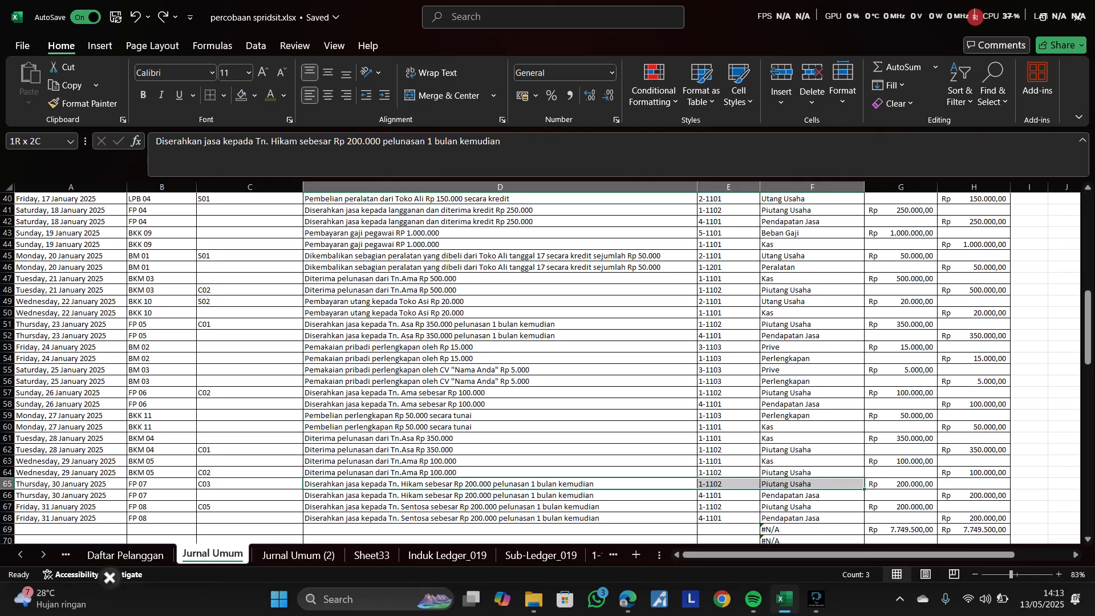
key(shift+Down)
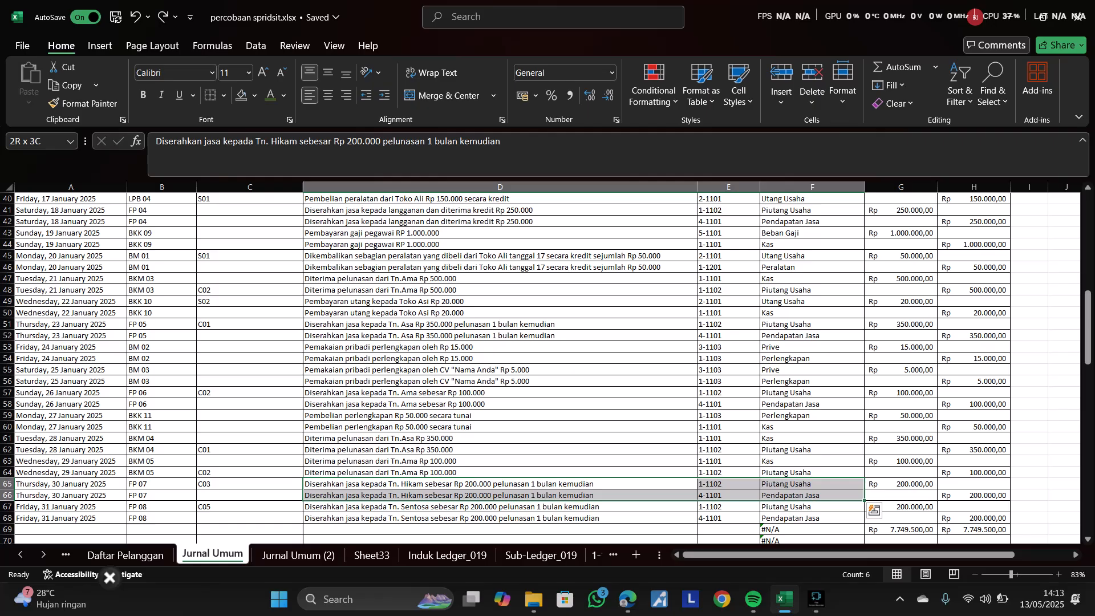
key(Left)
key(Right)
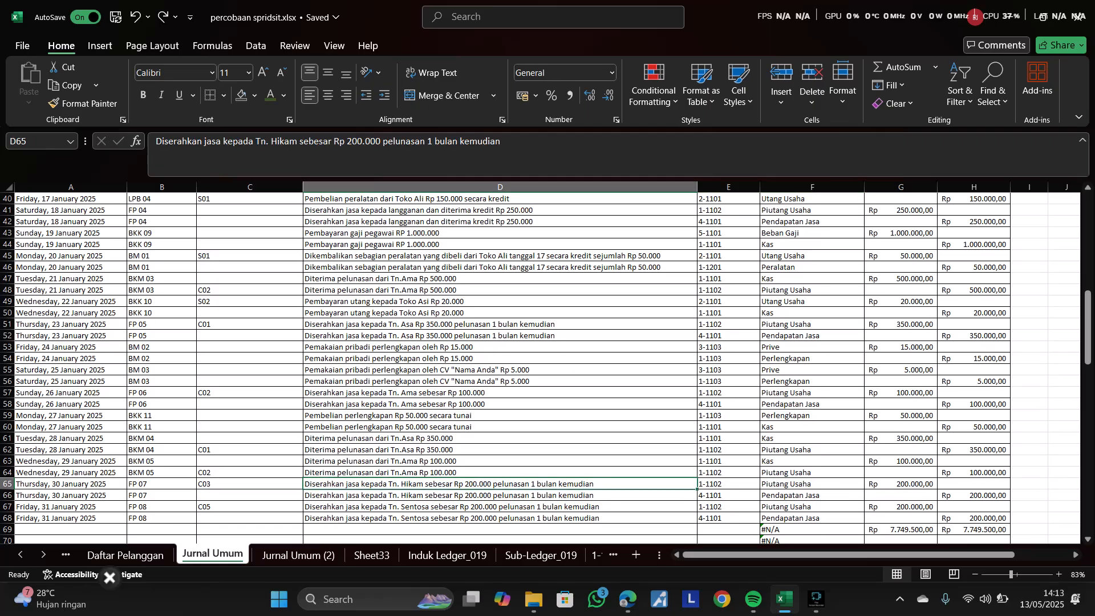
- Highlight D67:H68 to examine the 31 January credit service entry with its account codes, names and amounts
key(Left)
key(Down)
key(Down)
key(Right)
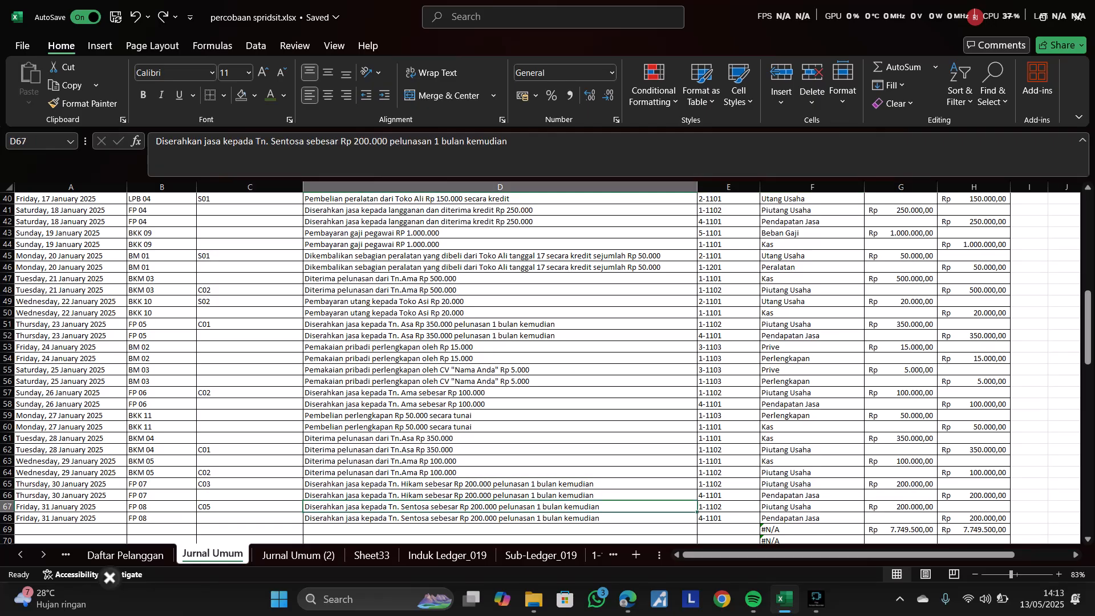
key(shift+Down)
key(Left)
key(Right)
key(shift+Right)
key(shift+Right)
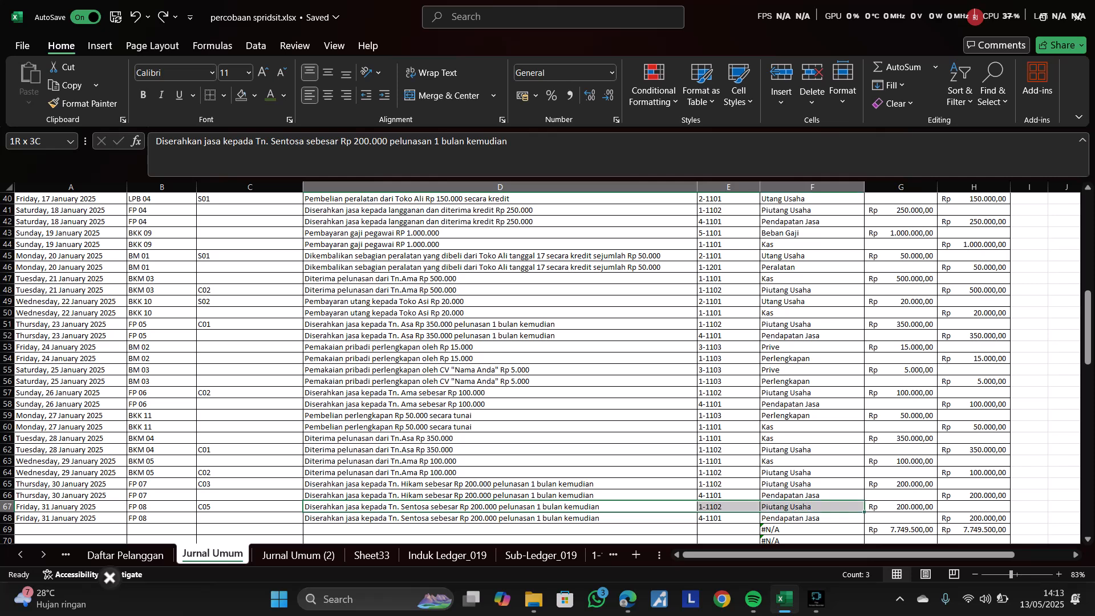
key(shift+Right)
key(shift+Right)
key(shift+Down)
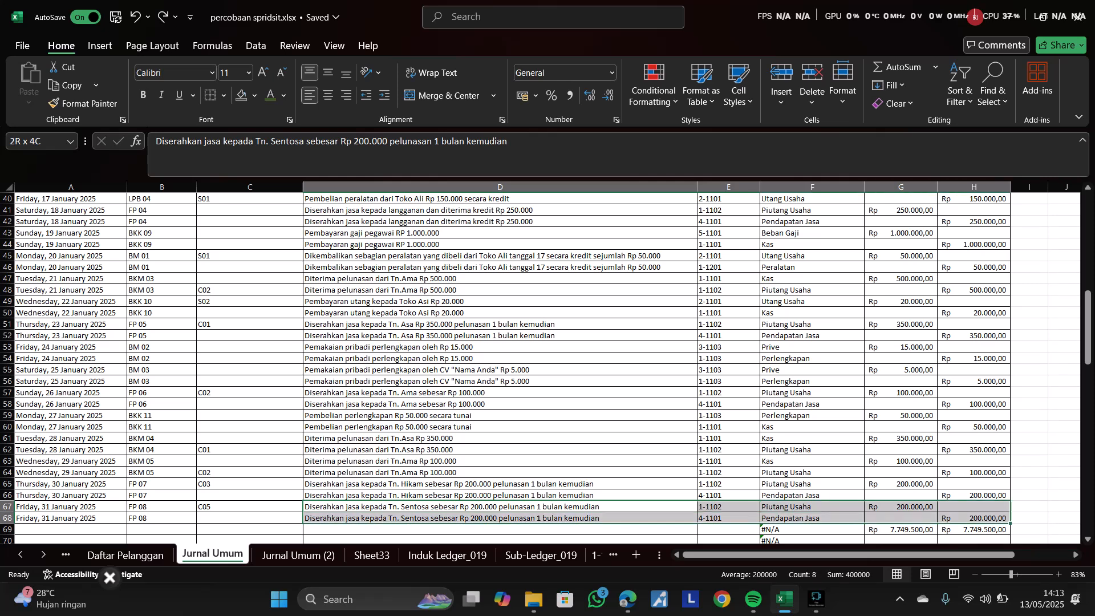
- Check the 31 January entry's debit cell G67 and credit cell H68
key(Right)
key(Right)
key(Right)
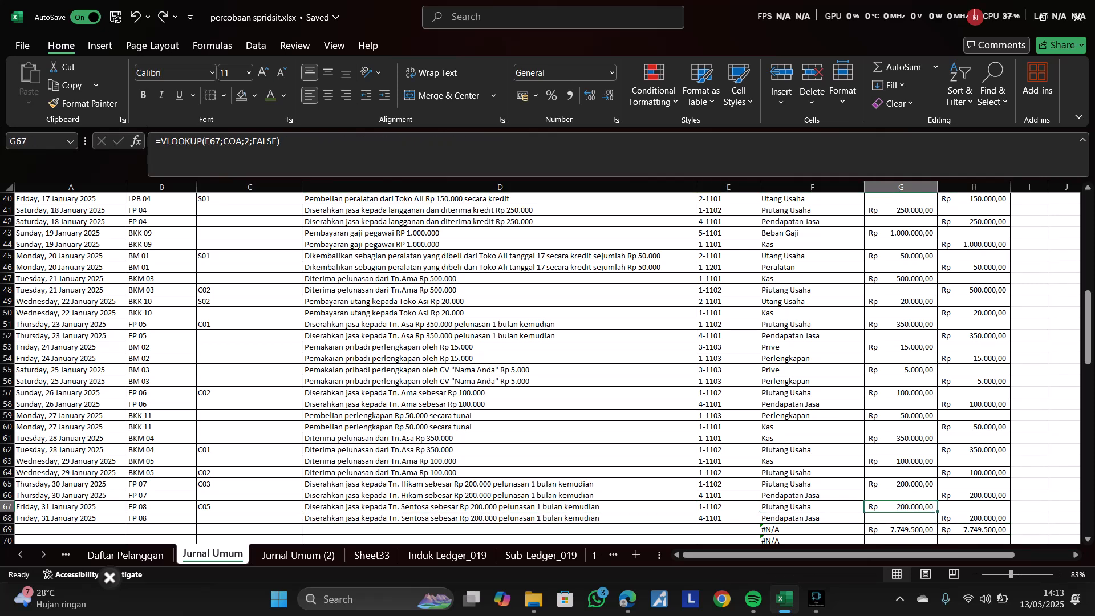
key(Down)
key(Right)
- Go back up through the Jurnal Umum entries to the sheet header above the journal table
key(Up)
key(Up)
key(Up)
key(Up)
key(Up)
key(Up)
key(Up)
key(Up)
key(Up)
key(Up)
key(Up)
key(Up)
key(Up)
key(Up)
key(Up)
key(Up)
key(Up)
key(Up)
key(Up)
key(Up)
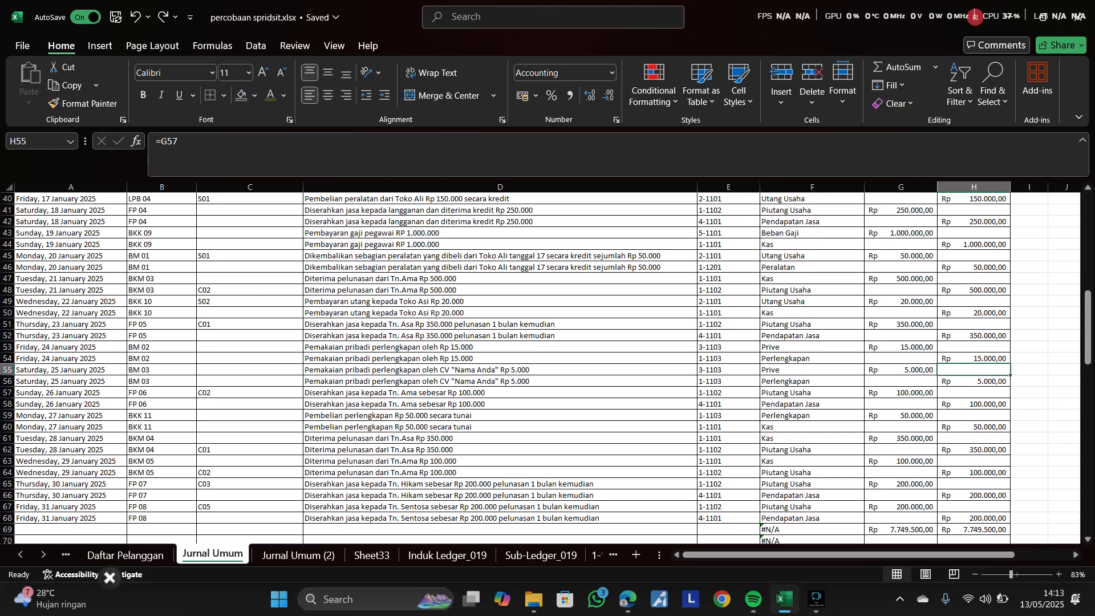
key(Up)
key(Up)
key(Up)
key(Up)
key(Up)
key(Up)
key(Up)
key(Up)
key(Up)
key(Up)
key(Up)
key(Up)
key(Up)
key(Up)
key(Up)
key(Up)
key(Up)
key(Up)
key(Up)
key(Up)
key(Left)
key(Left)
key(Left)
key(Left)
key(Left)
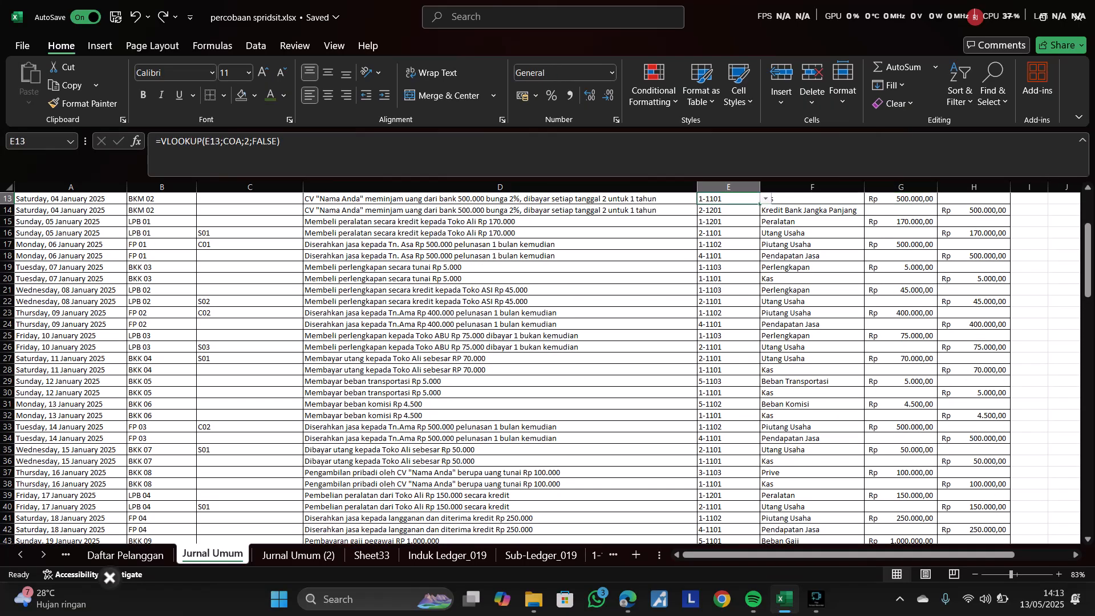
key(Up)
key(Up)
key(Up)
key(Up)
key(Up)
key(Up)
key(Up)
key(Up)
key(Up)
key(Up)
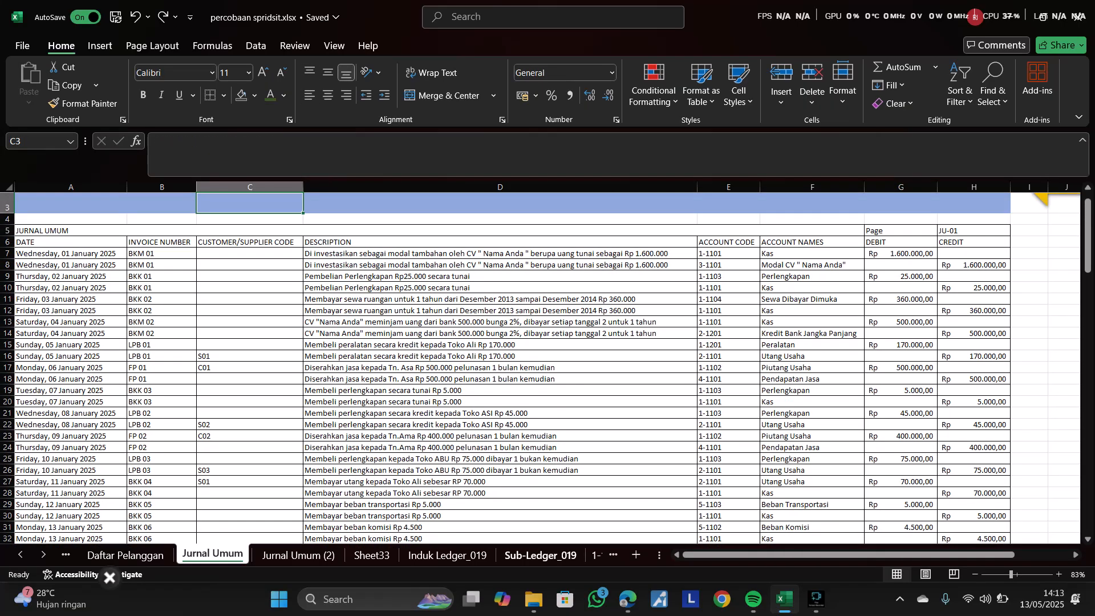
- Open the 1-1101 ledger from Induk Ledger_019 and look through its posted entries and running balance
click(540, 554)
click(447, 555)
click(59, 337)
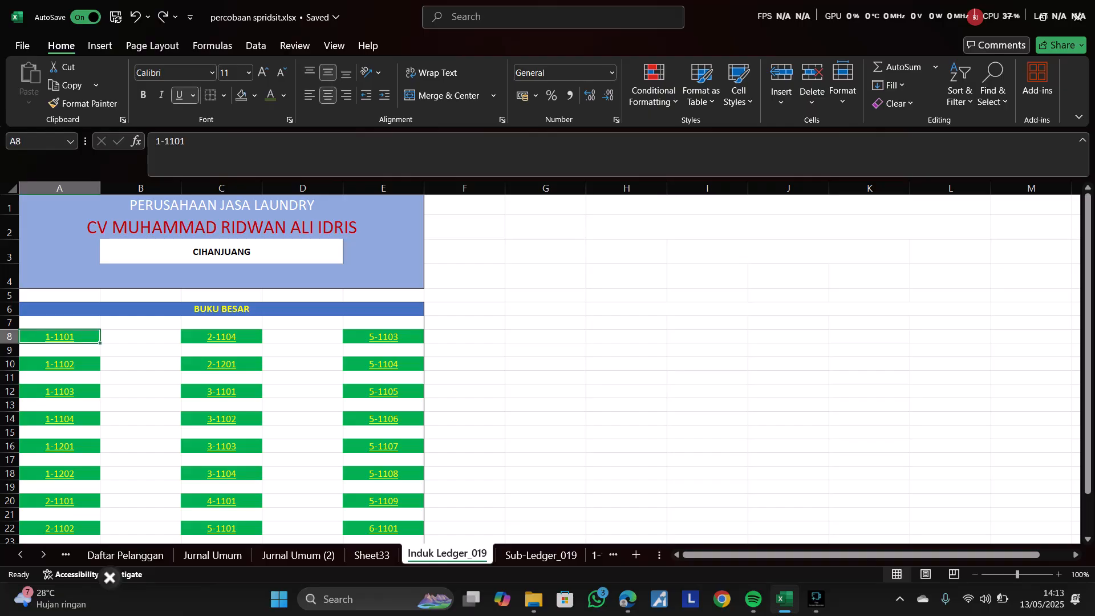
scroll(547, 365, down, 14)
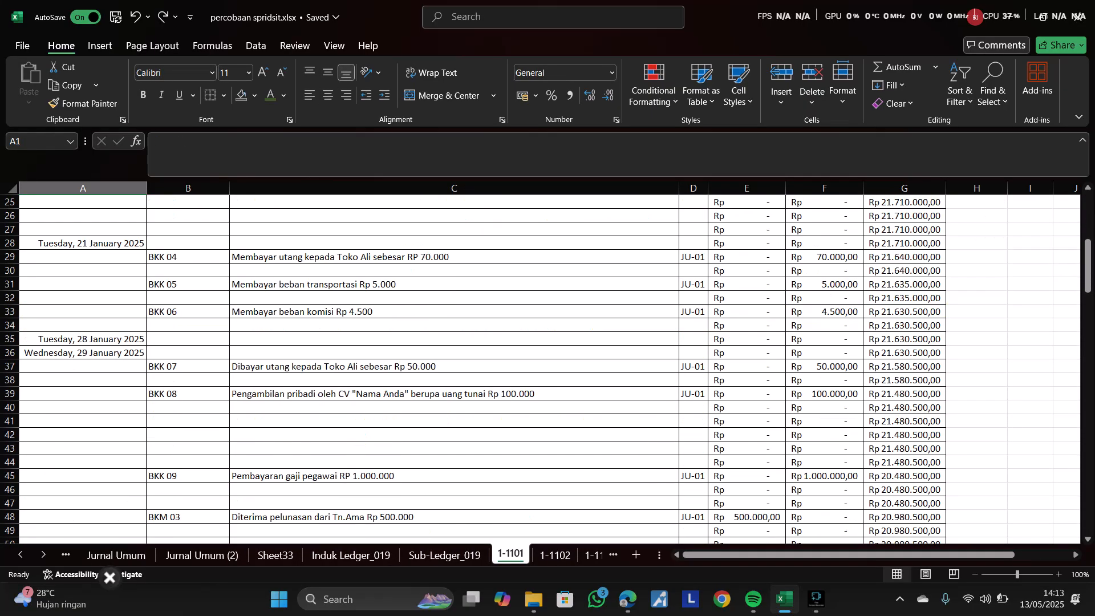
scroll(547, 365, down, 14)
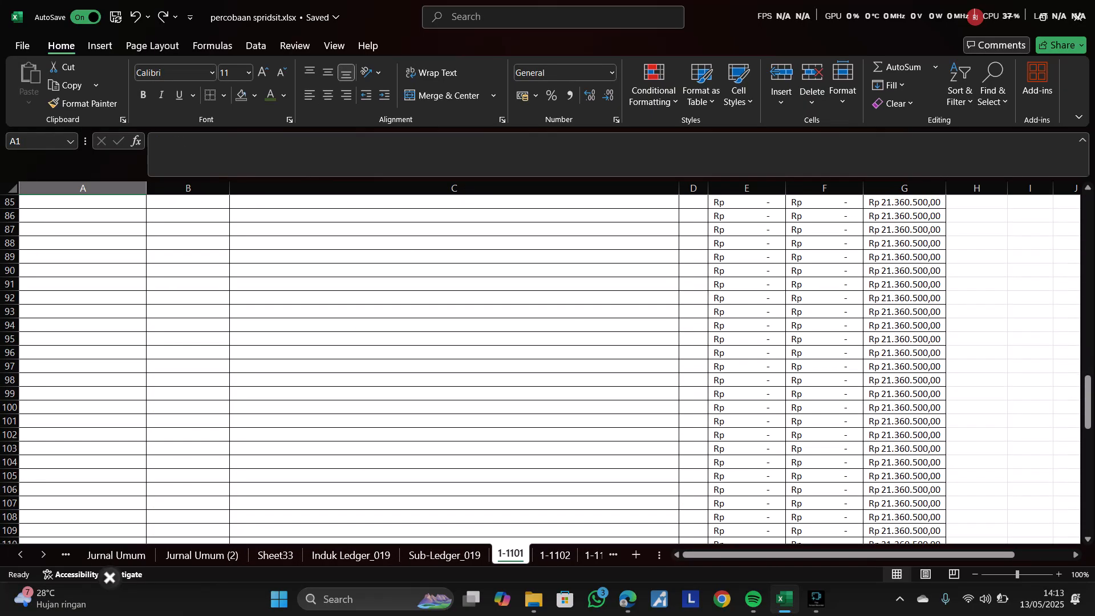
- Look through the postings and running balances on the ledger sheets 1-1102, 1-1103 and 1-1104
key(ctrl+Page_Down)
scroll(548, 365, down, 20)
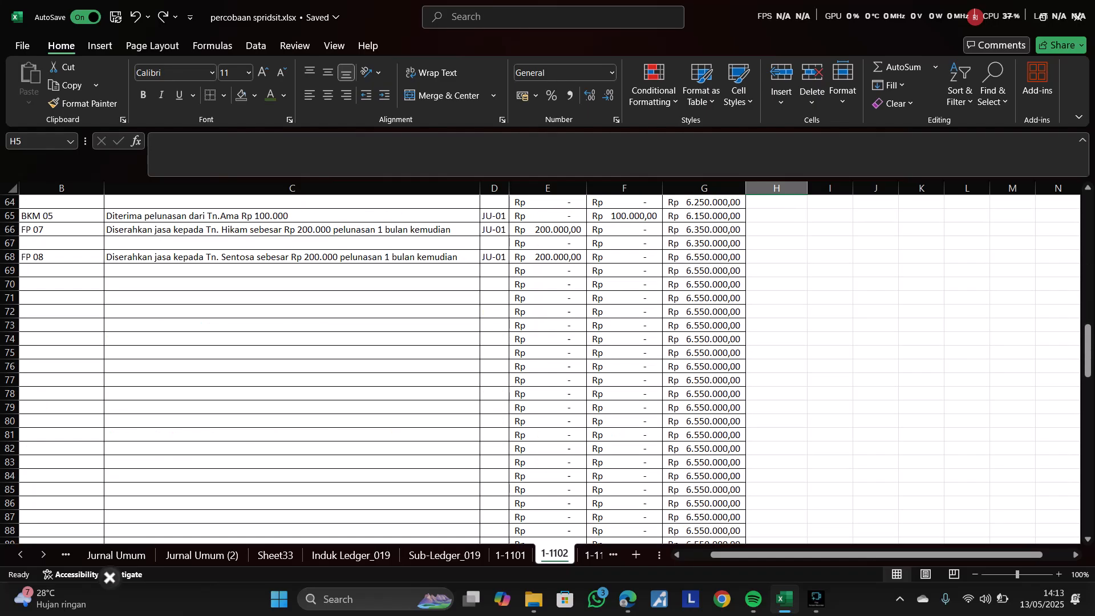
key(ctrl+Page_Down)
scroll(548, 365, down, 20)
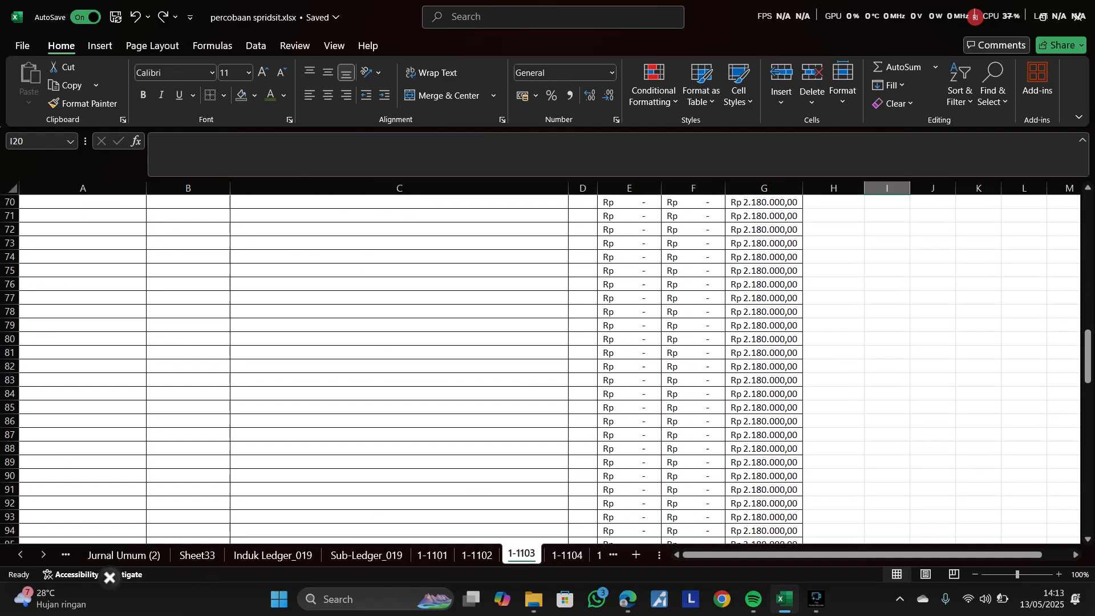
key(ctrl+Page_Down)
scroll(547, 365, down, 20)
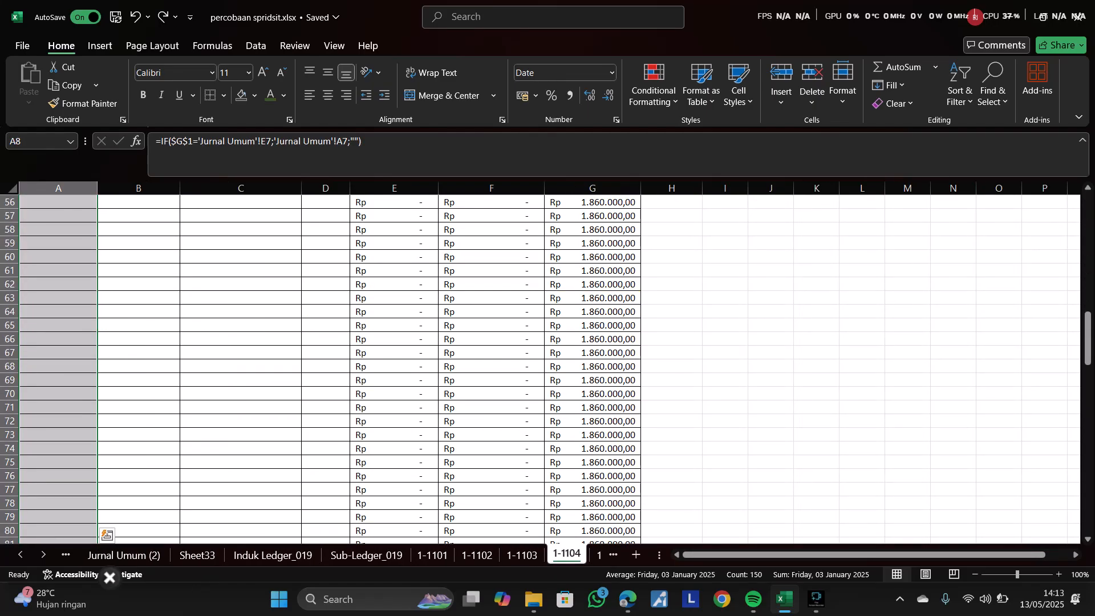
- Look through the postings and running balances on the ledger sheets 1-1201, 1-1202 and 2-1101
key(ctrl+Page_Down)
scroll(547, 365, down, 17)
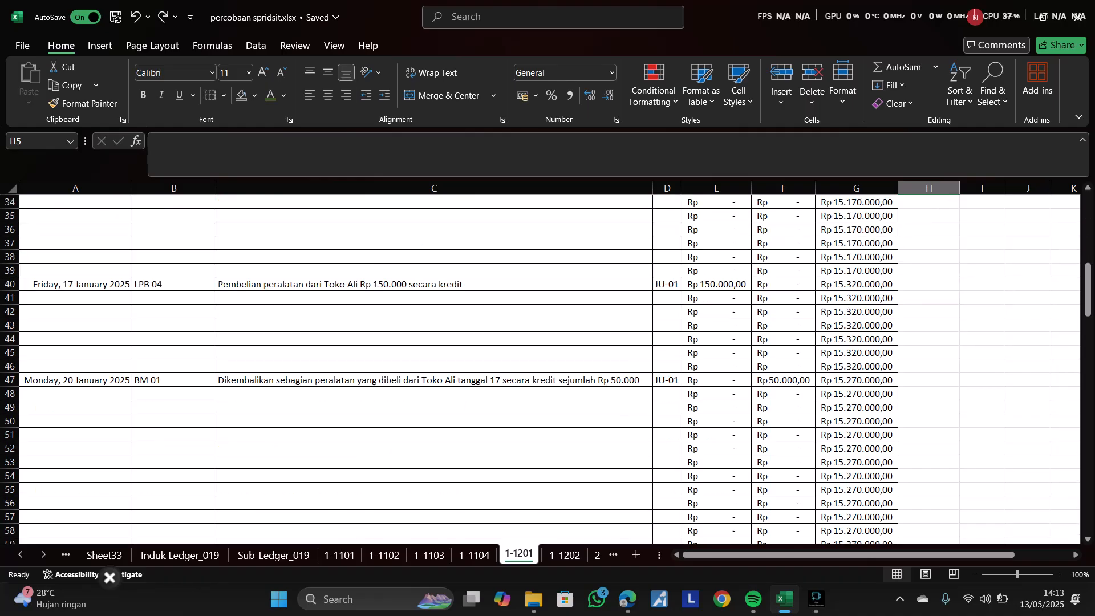
key(ctrl+Page_Down)
scroll(547, 365, down, 17)
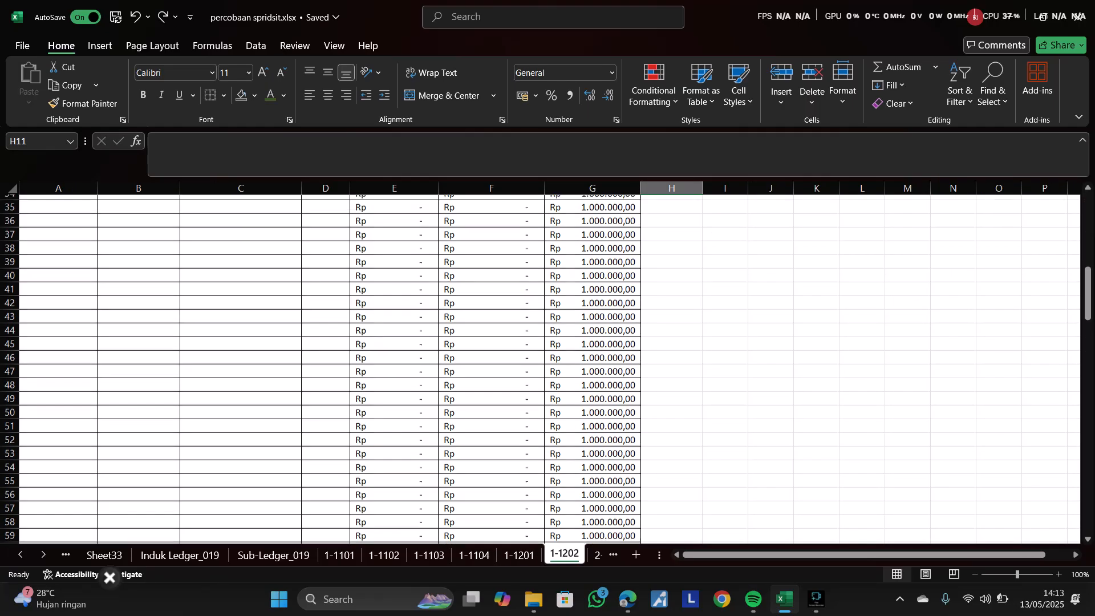
key(ctrl+Page_Down)
scroll(547, 365, down, 17)
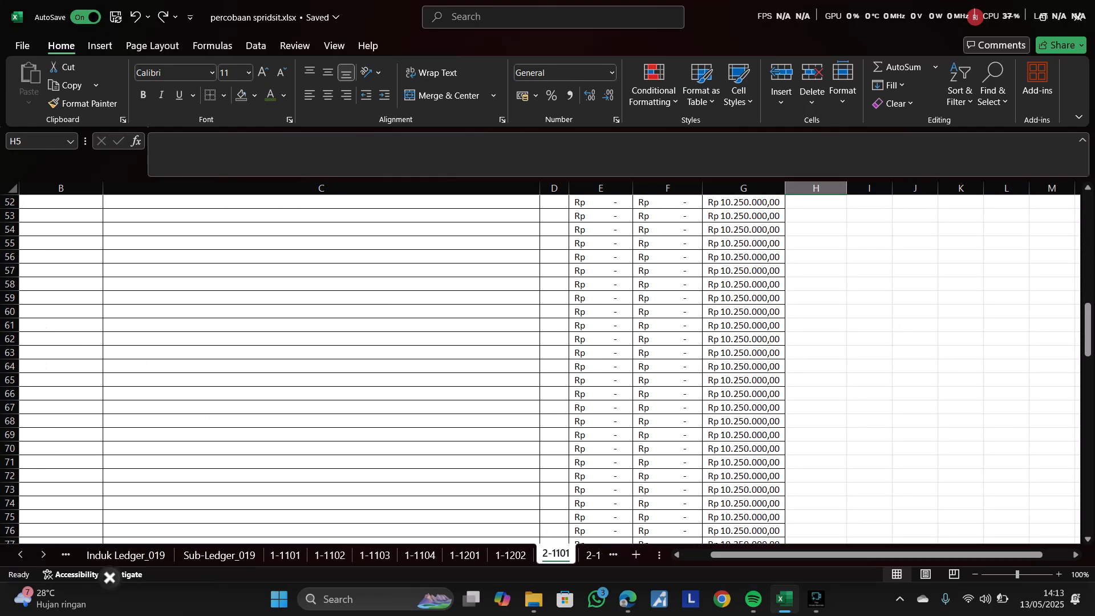
- Look through the liability ledgers from 2-1102 to 2-1201, ending on the 3-1101 capital ledger
key(ctrl+Page_Down)
key(ctrl+Page_Down)
scroll(548, 365, down, 16)
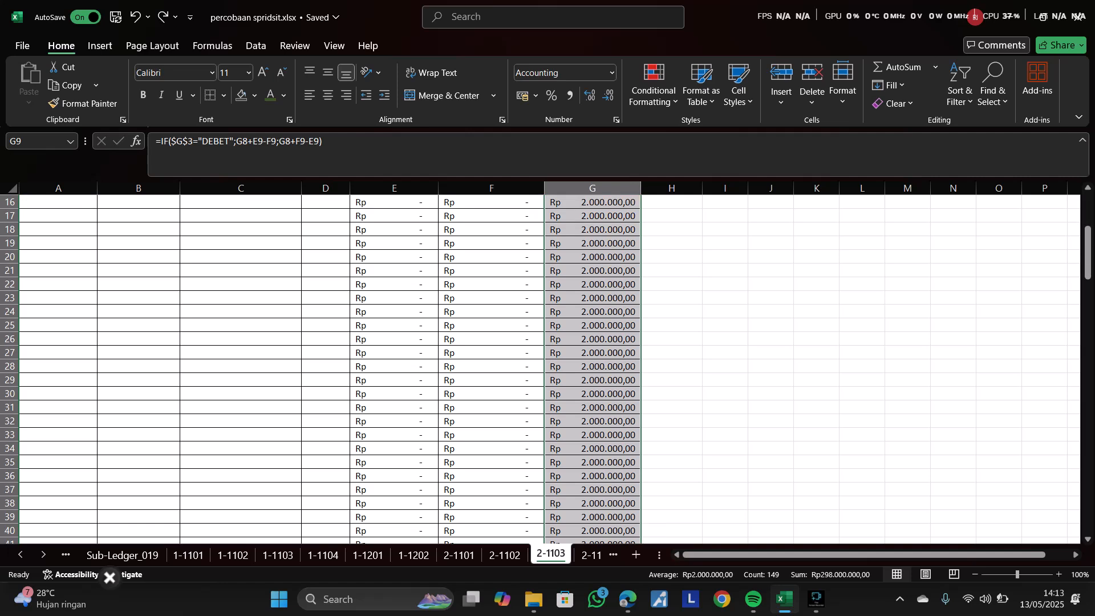
scroll(548, 365, down, 20)
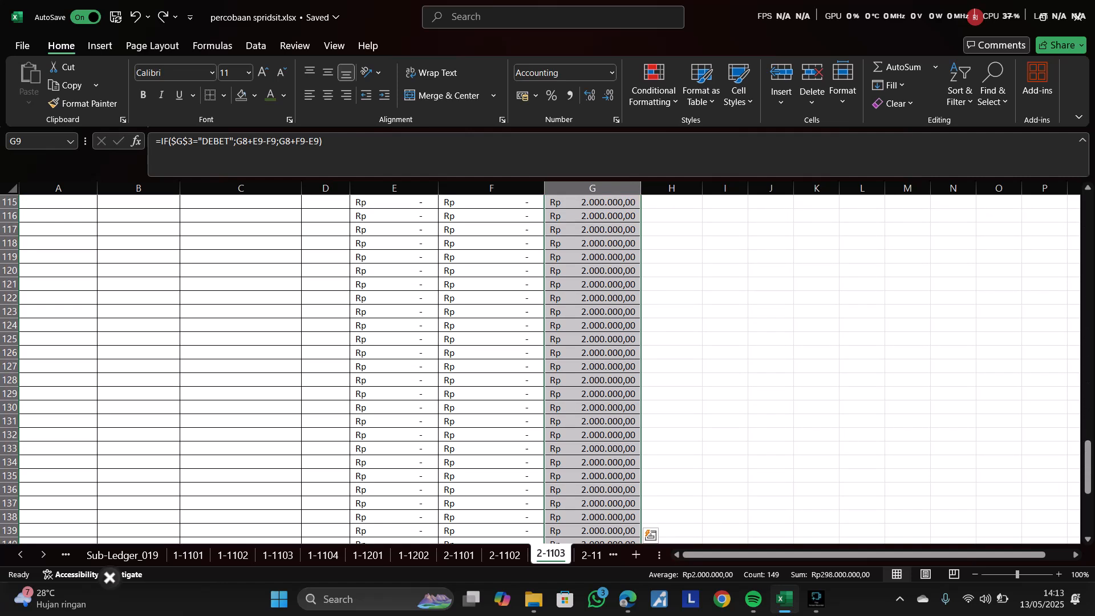
key(ctrl+Page_Down)
key(ctrl+Page_Down)
key(ctrl+Page_Down)
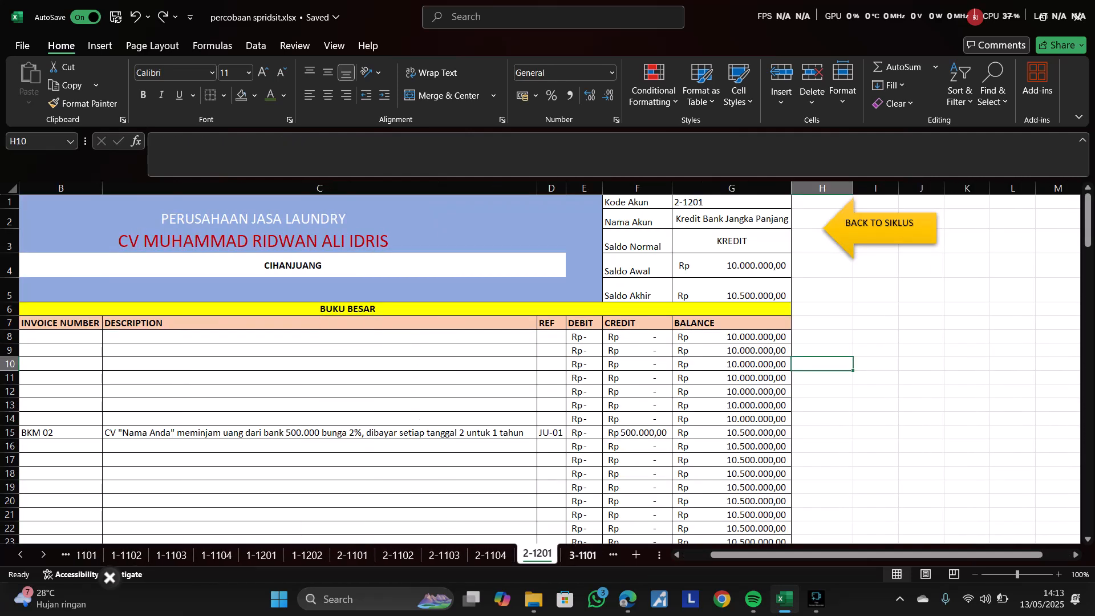
- Go to the Jurnal Penyesuaian sheet and select the salary expense description in D13
right_click(43, 555)
scroll(120, 448, down, 8)
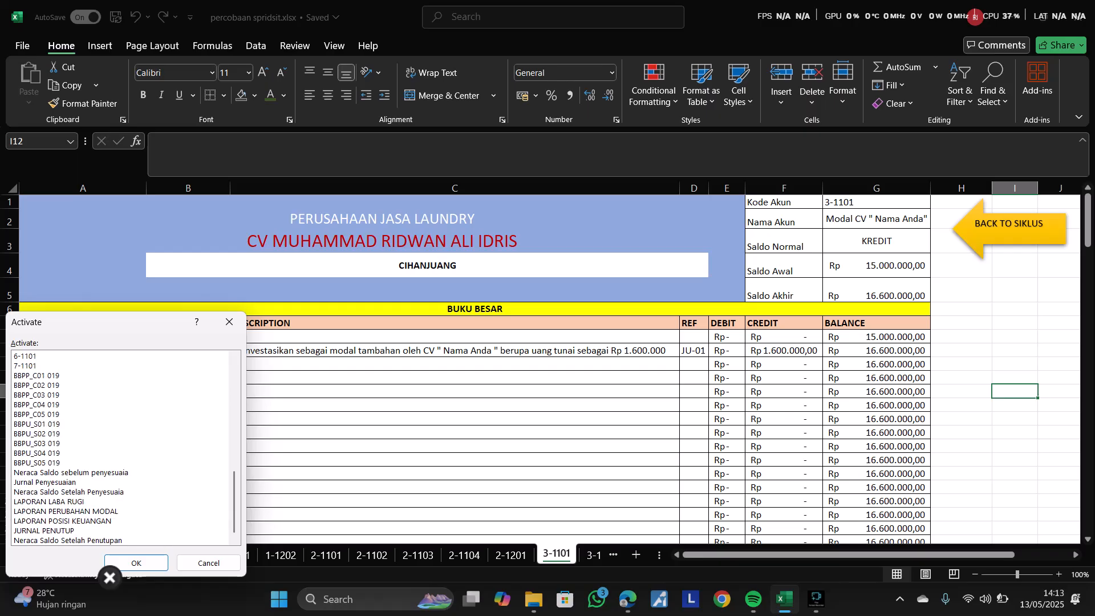
click(45, 482)
click(136, 562)
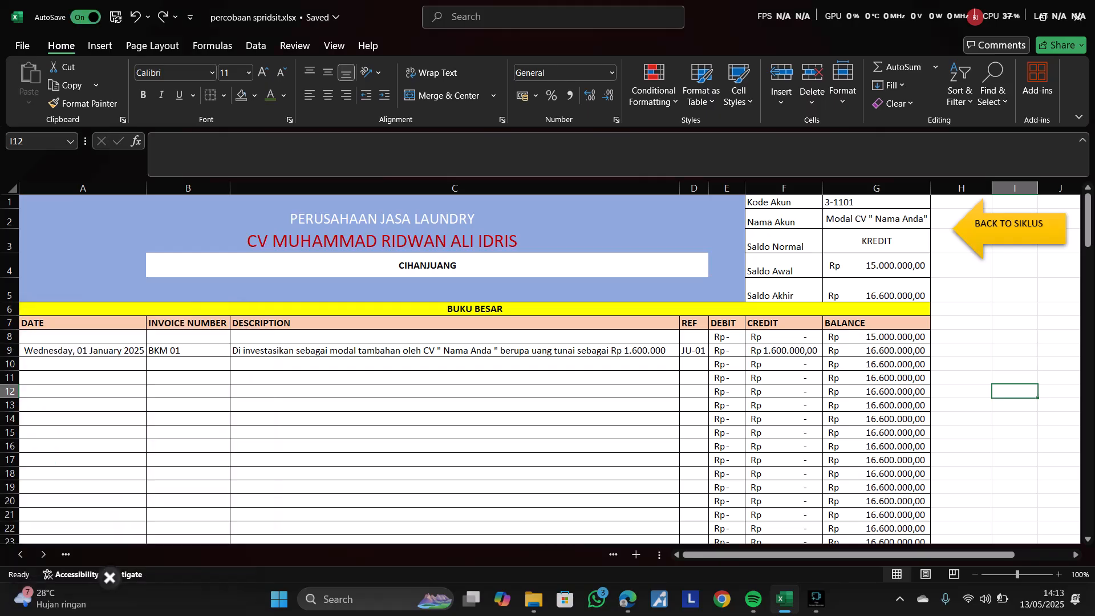
click(432, 429)
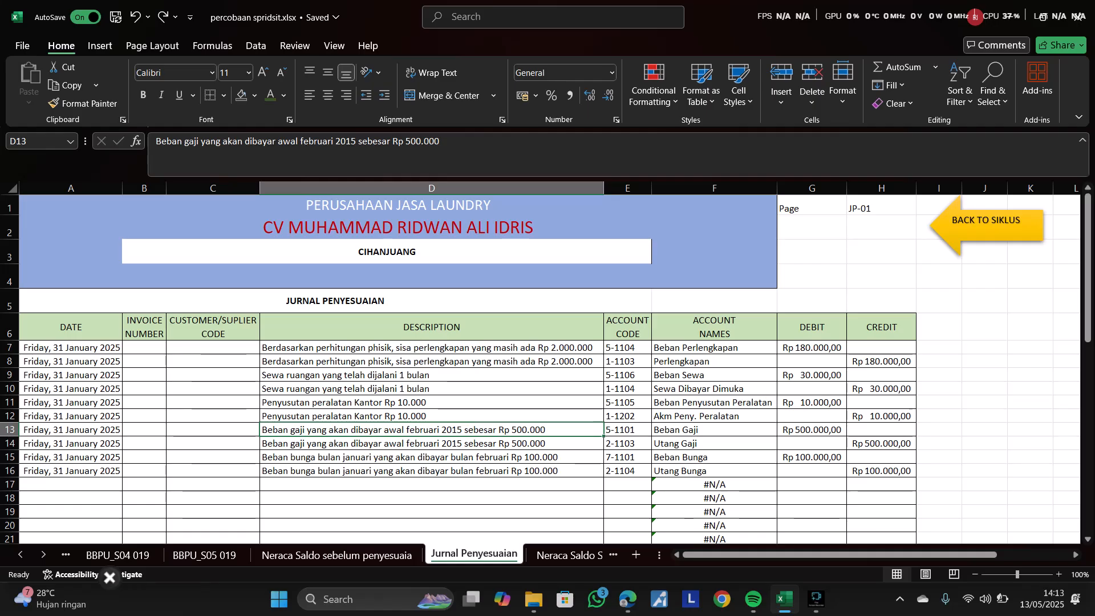
- Check the adjusting journal's date, invoice number and description columns, ending on the equipment depreciation description in D11
click(71, 361)
click(144, 347)
drag(431, 347, 432, 389)
click(432, 402)
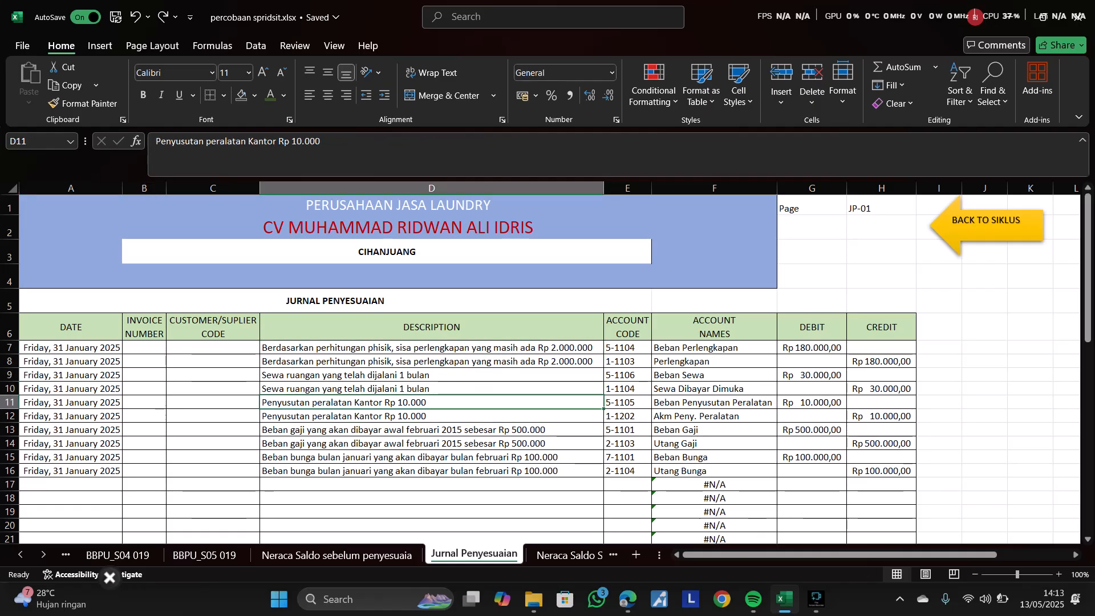
- Check the customer/supplier code column of the adjusting journal, ending on the supplies adjustment description in D7
click(213, 361)
click(212, 374)
click(212, 416)
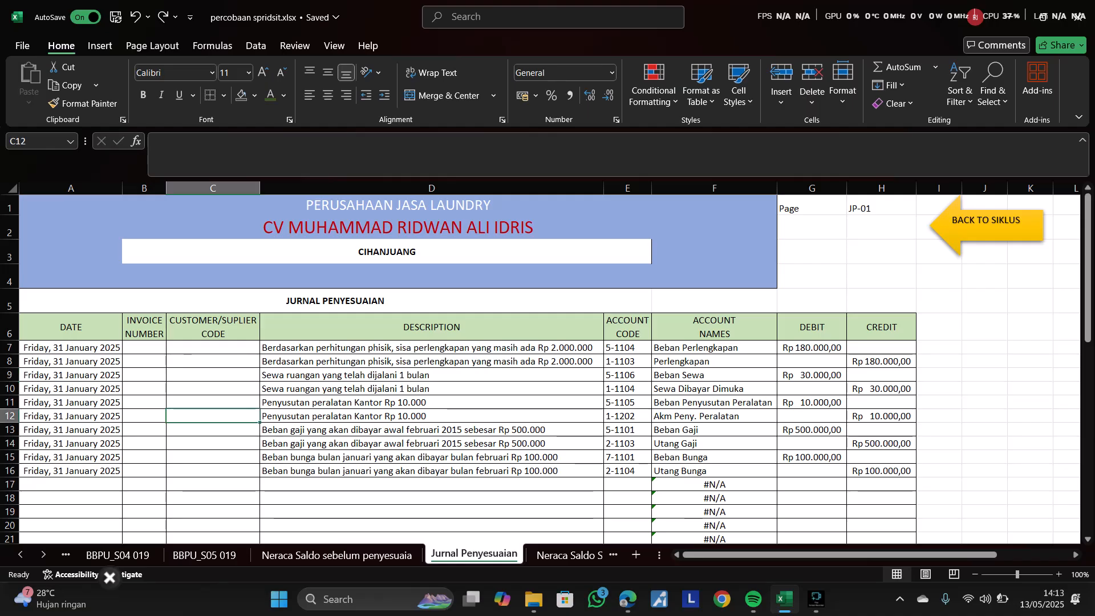
click(213, 429)
click(212, 485)
click(432, 347)
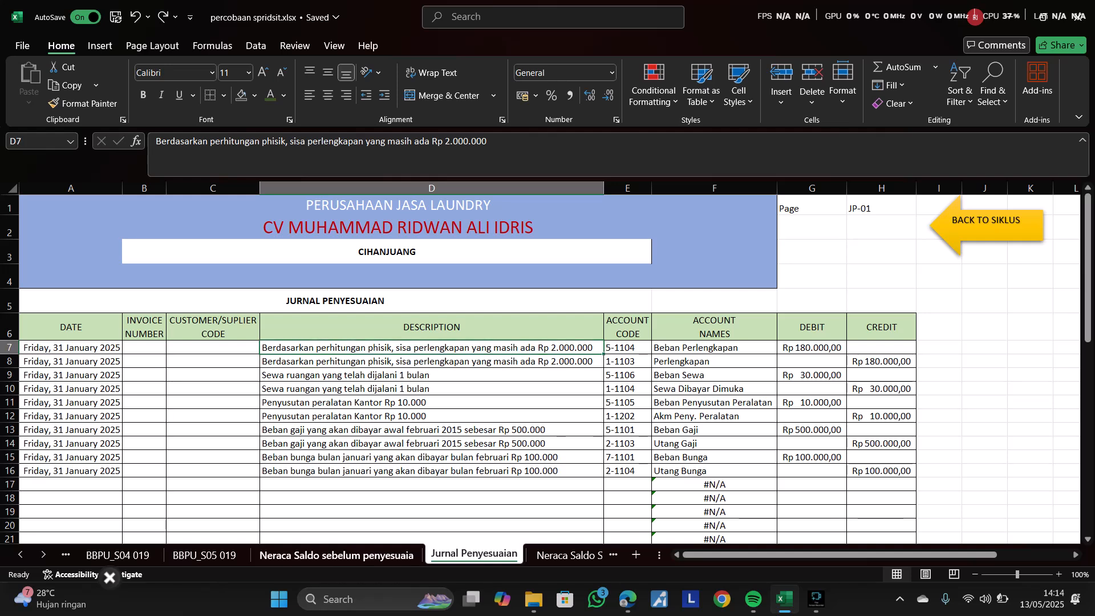
- Open the Neraca Saldo sebelum penyesuaian sheet and examine the Perlengkapan debit balance in E12
click(336, 554)
scroll(192, 399, up, 5)
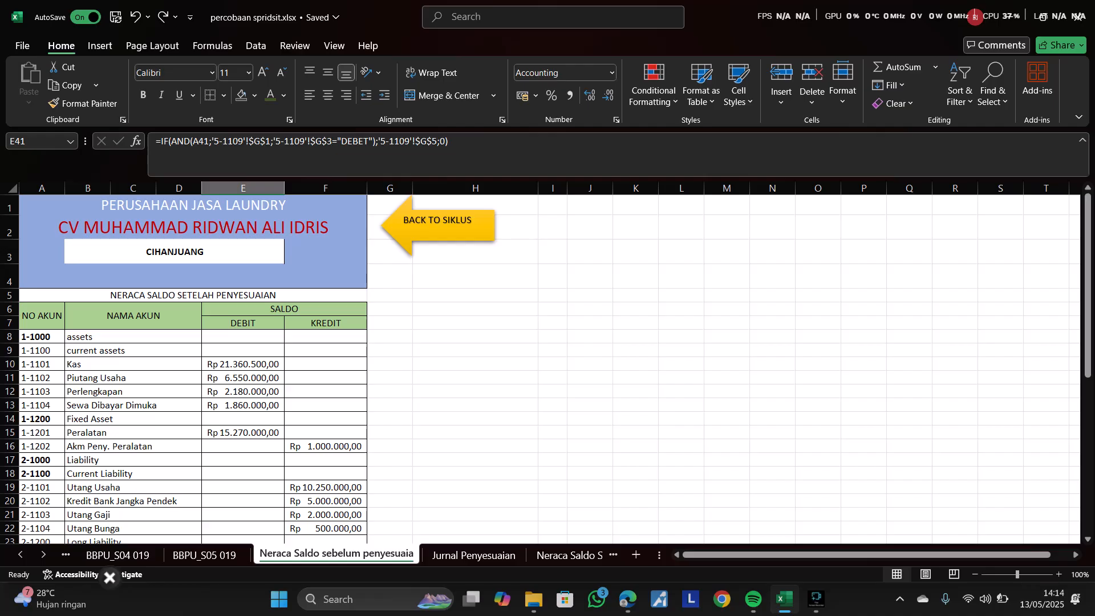
click(243, 392)
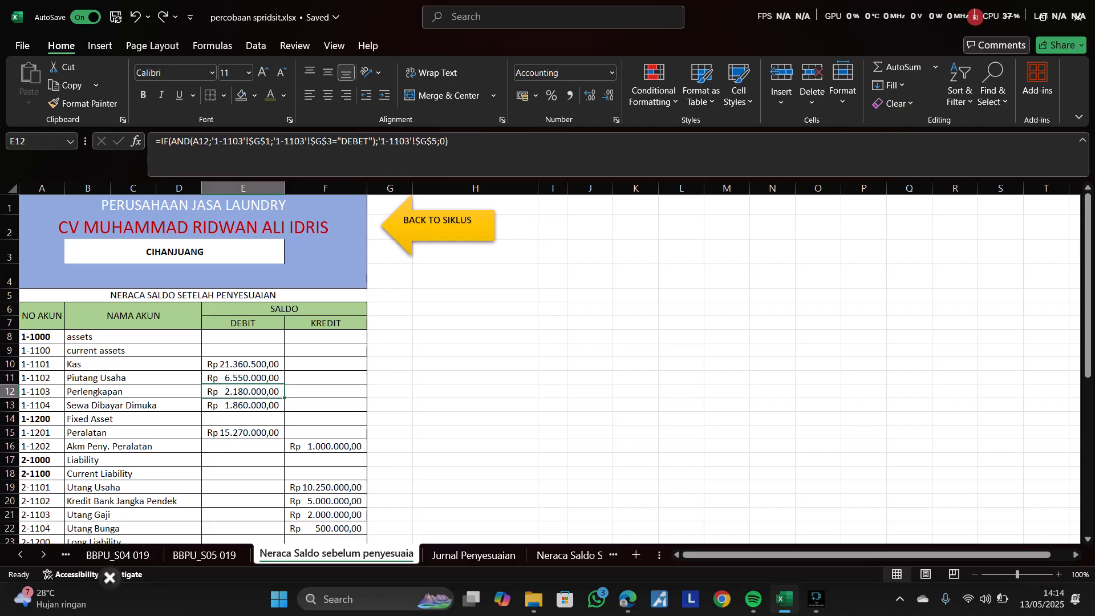
click(475, 391)
click(243, 392)
click(475, 378)
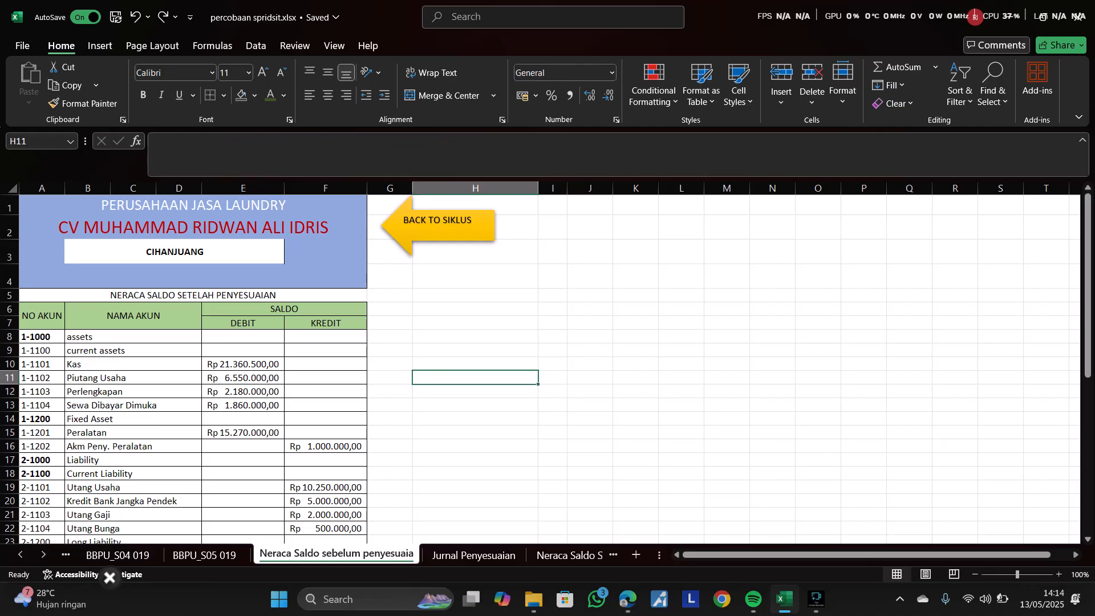
- Return to Jurnal Penyesuaian and inspect the supplies adjustment's debit in G7 and the credit formula in H8
click(475, 540)
click(473, 555)
click(812, 348)
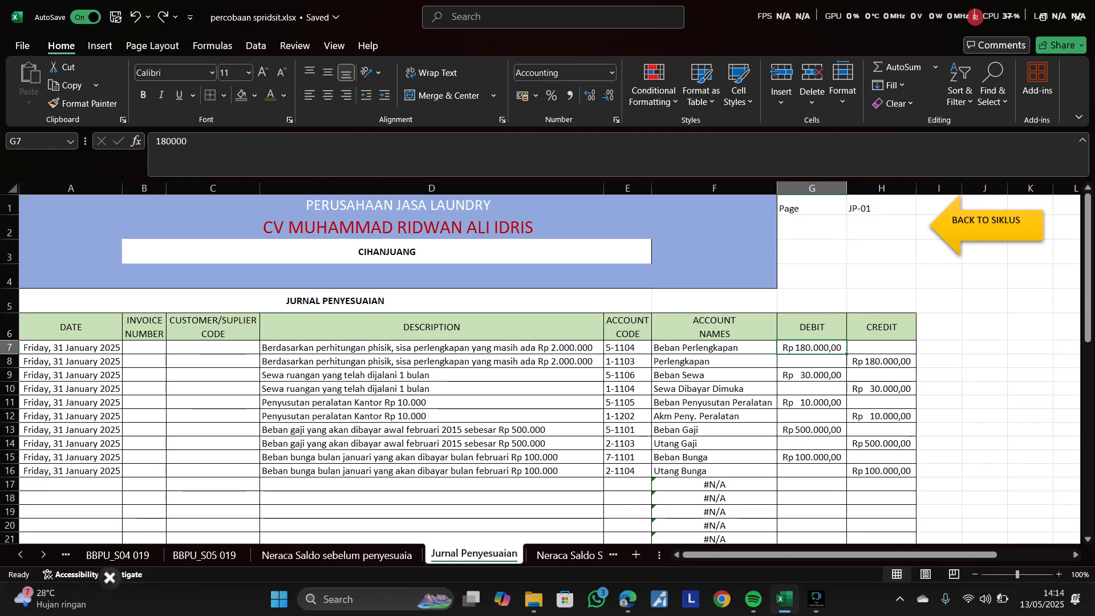
key(Right)
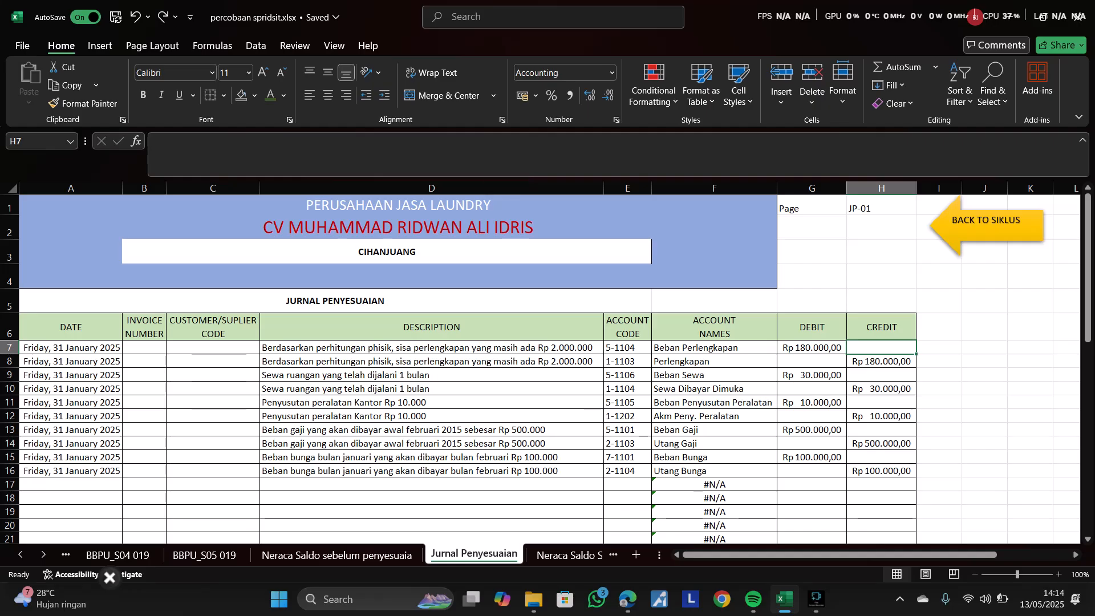
key(Down)
key(F2)
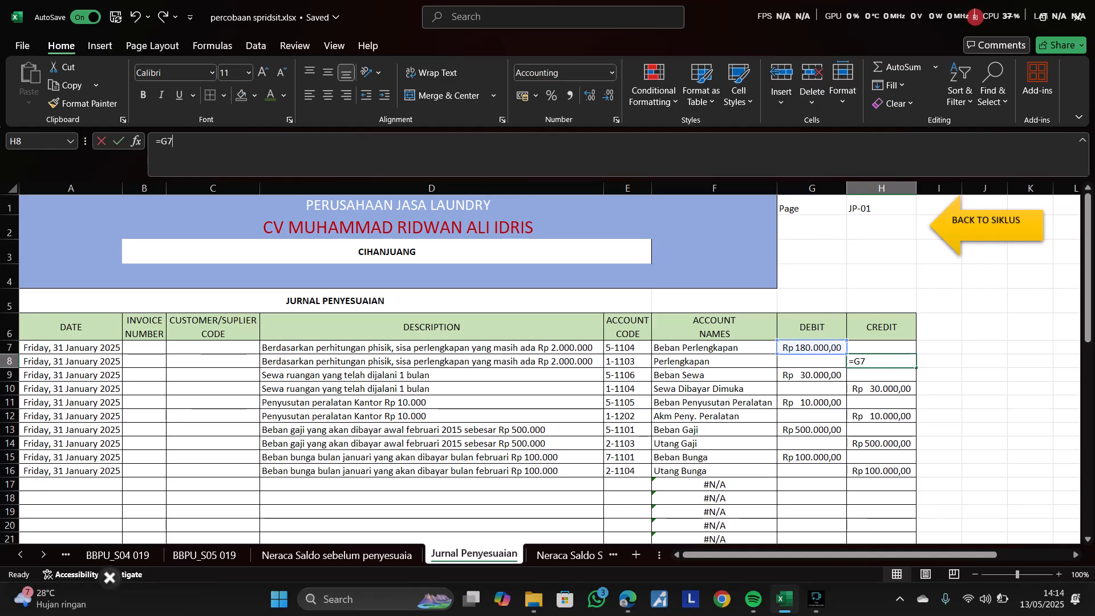
key(Return)
- Select D9 to examine the adjustment description for one month of elapsed room rent
key(Left)
key(Left)
key(Left)
key(Left)
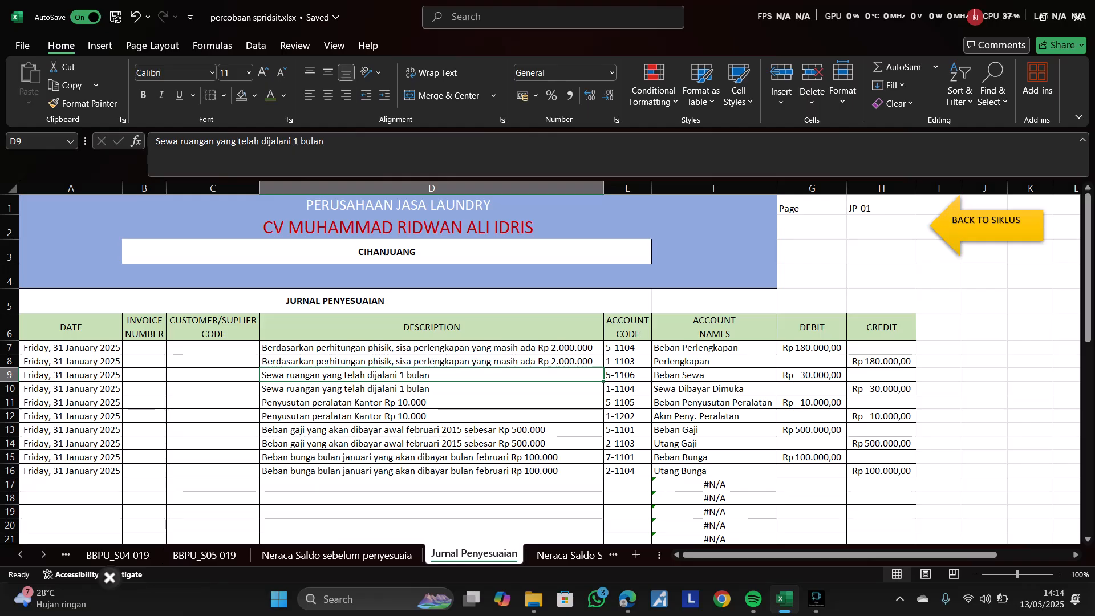
- Inspect the room rent adjustment's account code in E9 and the account name lookups in F9 and F10
key(Right)
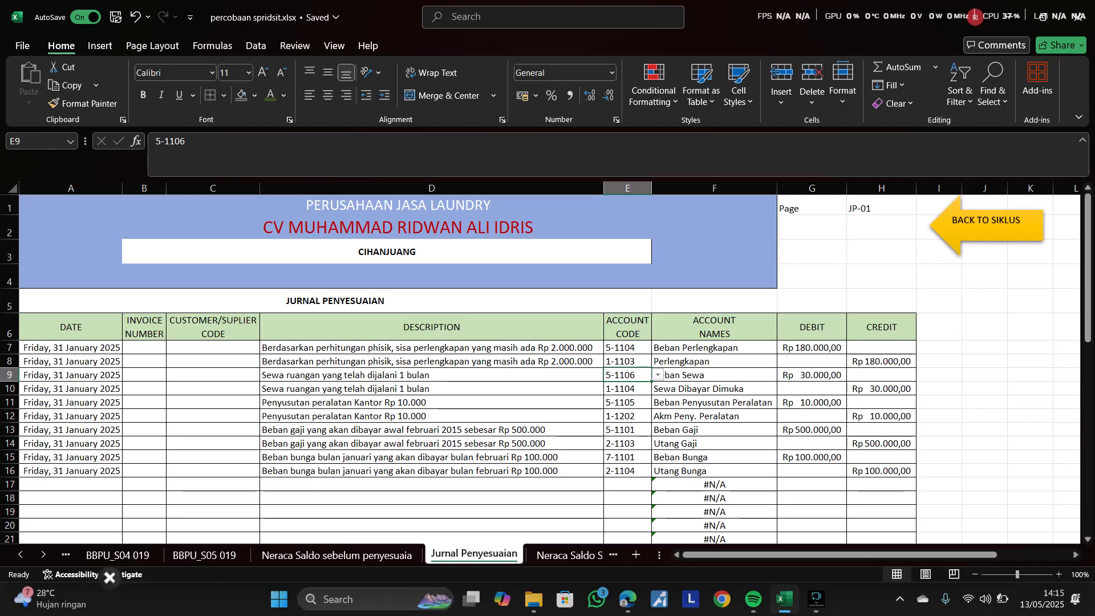
key(Right)
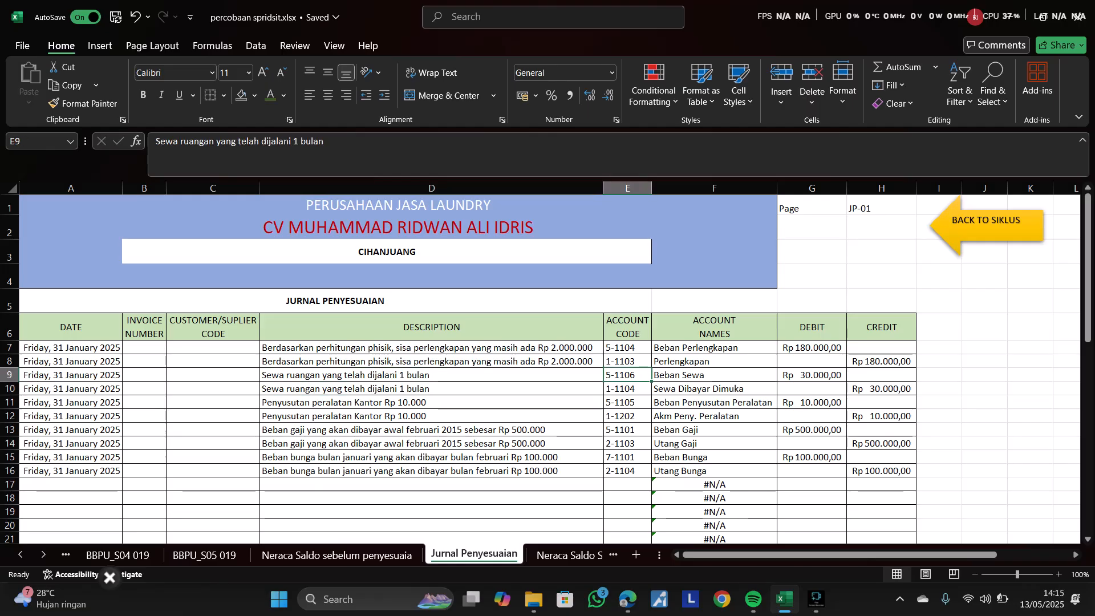
key(Right)
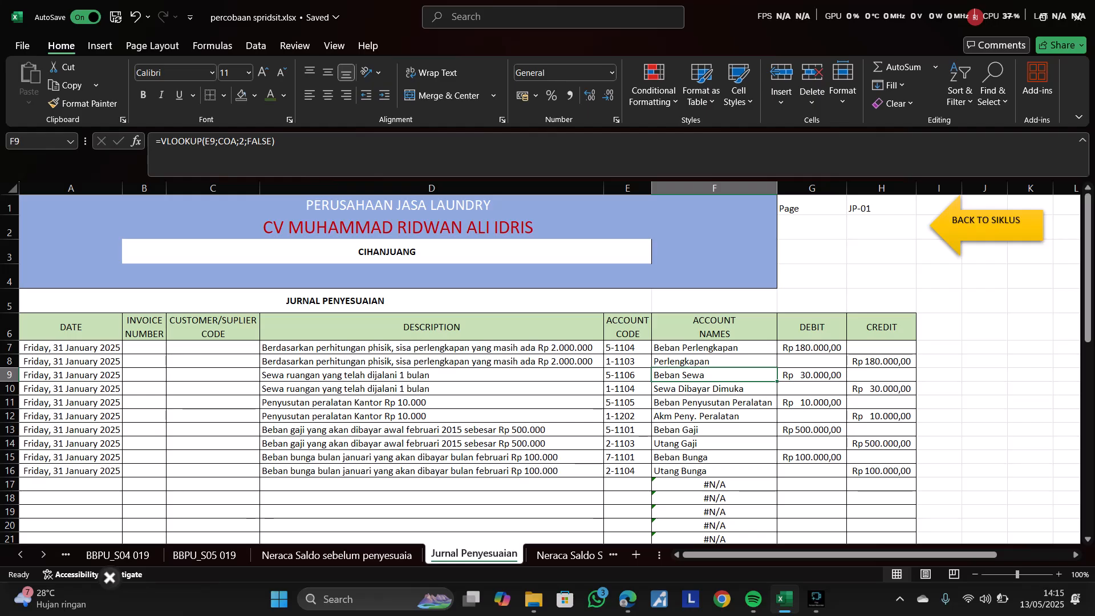
key(Down)
key(ctrl+d)
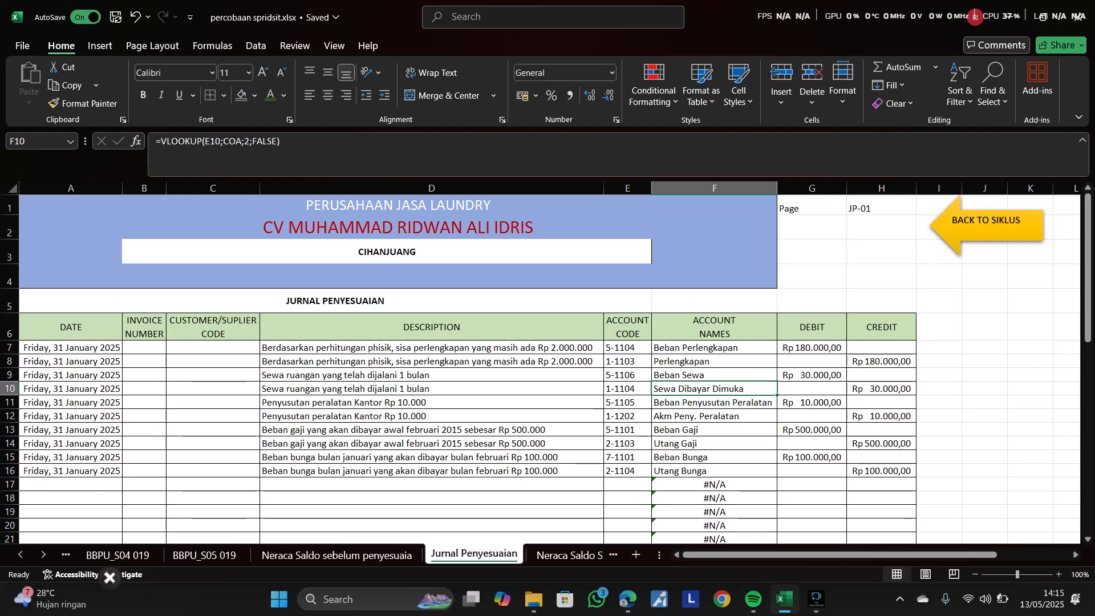
key(Up)
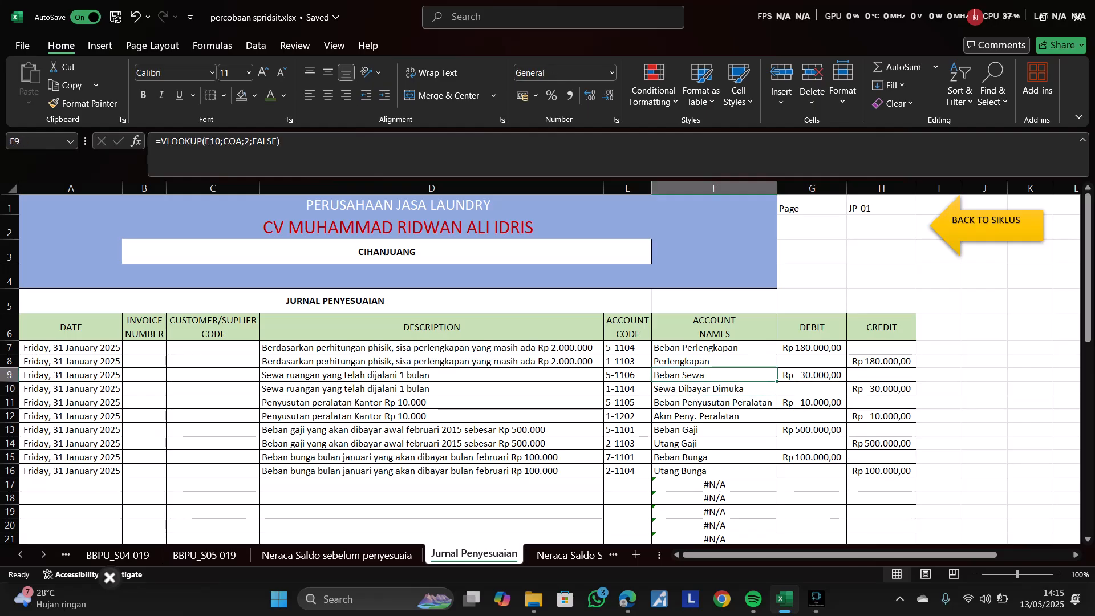
- Compare the rent adjustment's debit amount in G9 with the linked credit formula in H10
key(Right)
key(Left)
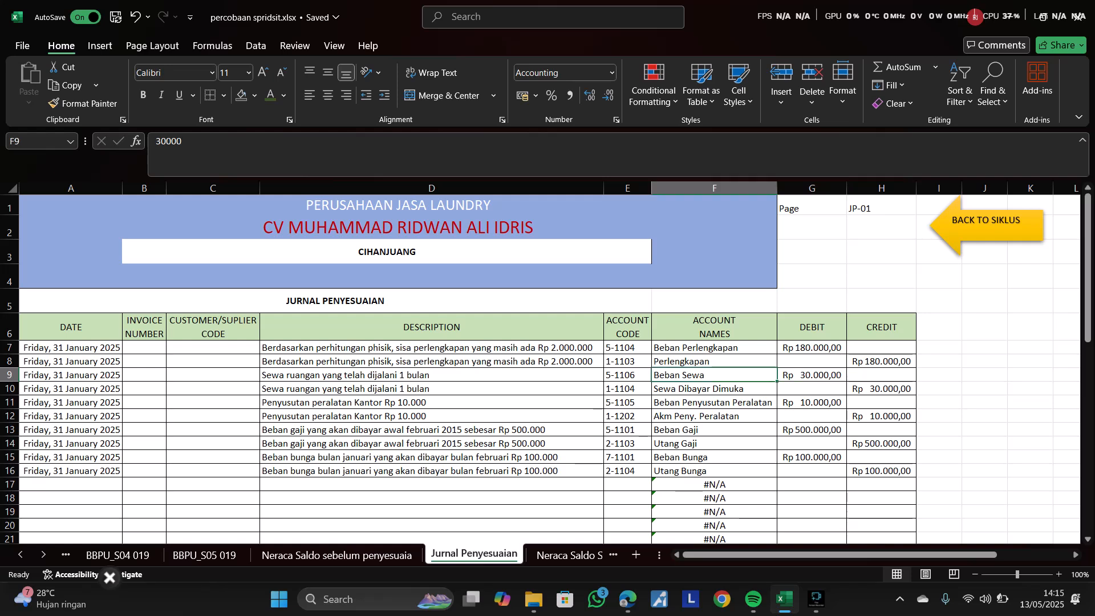
key(Right)
key(Left)
key(Right)
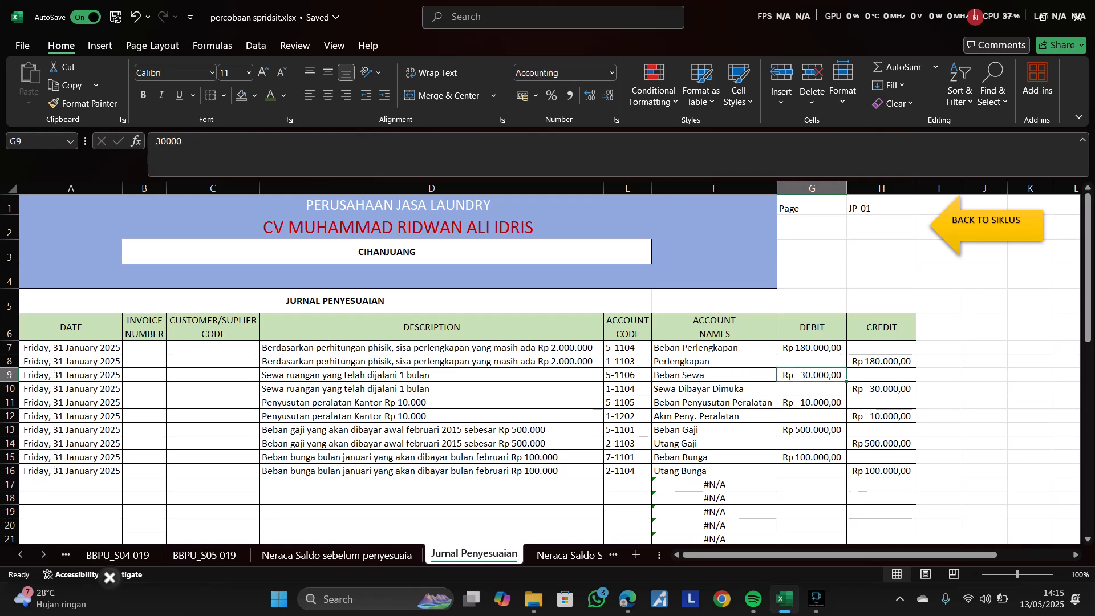
key(Down)
key(Right)
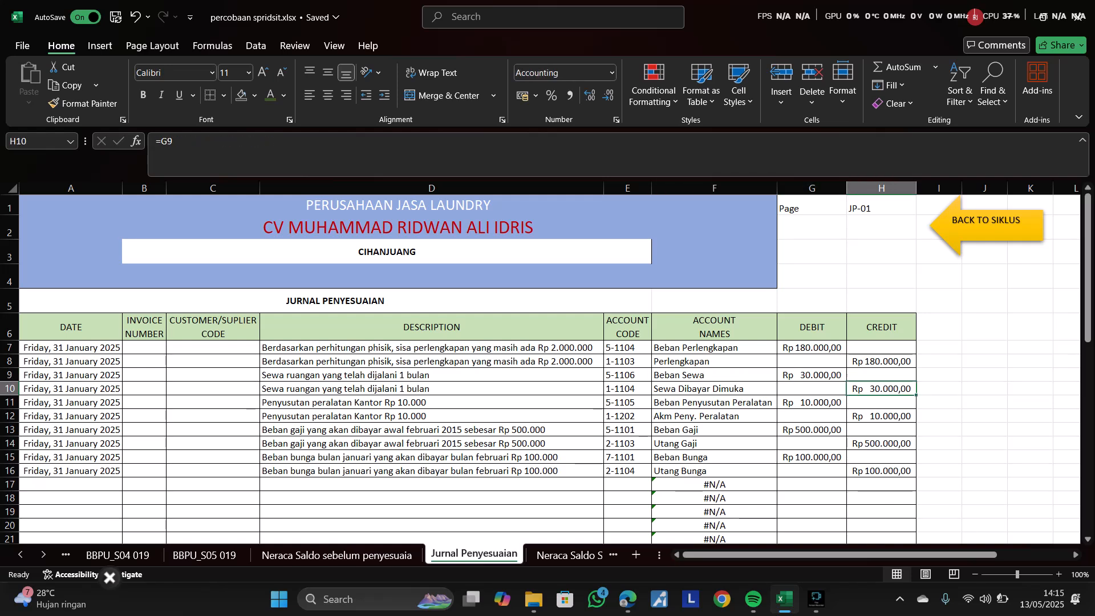
- Examine the office equipment depreciation entry's description in D11, account code in E11 and account name lookup in F11
key(Left)
key(Left)
key(Left)
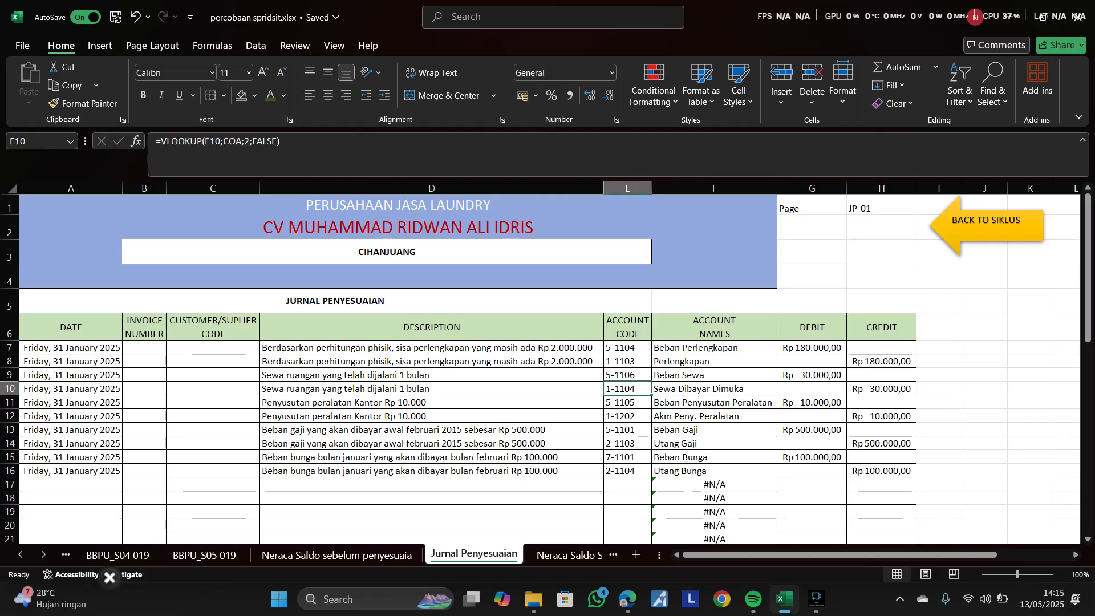
key(Left)
key(Down)
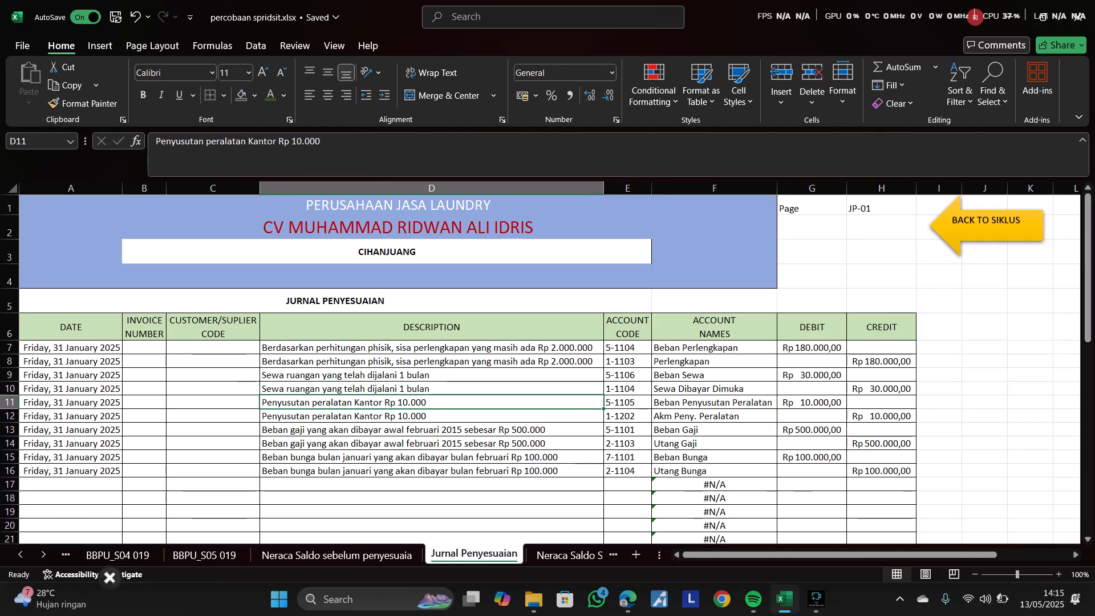
key(Right)
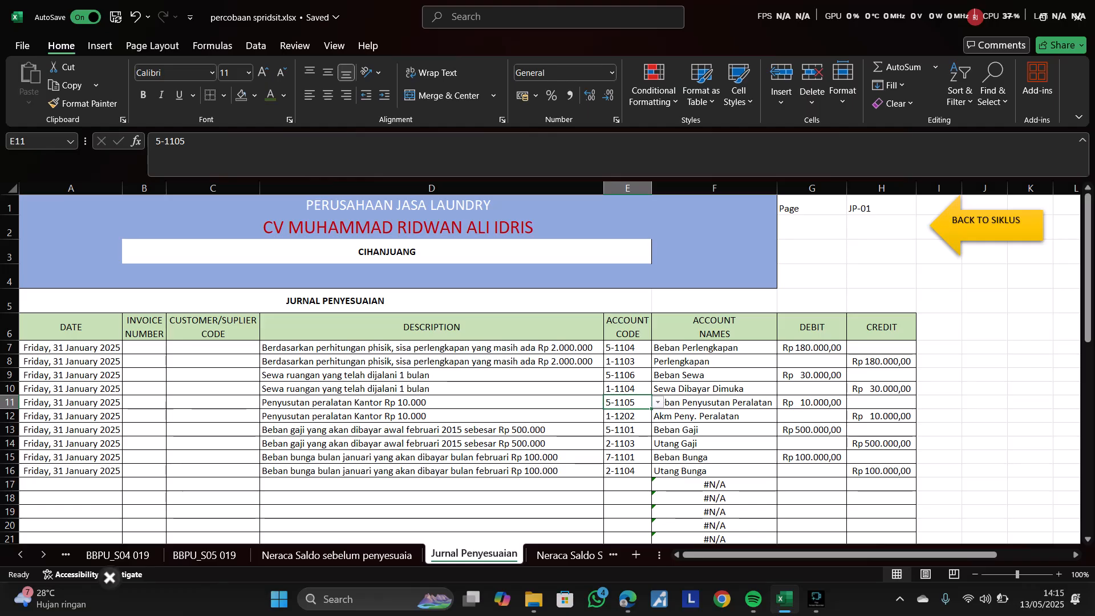
key(Right)
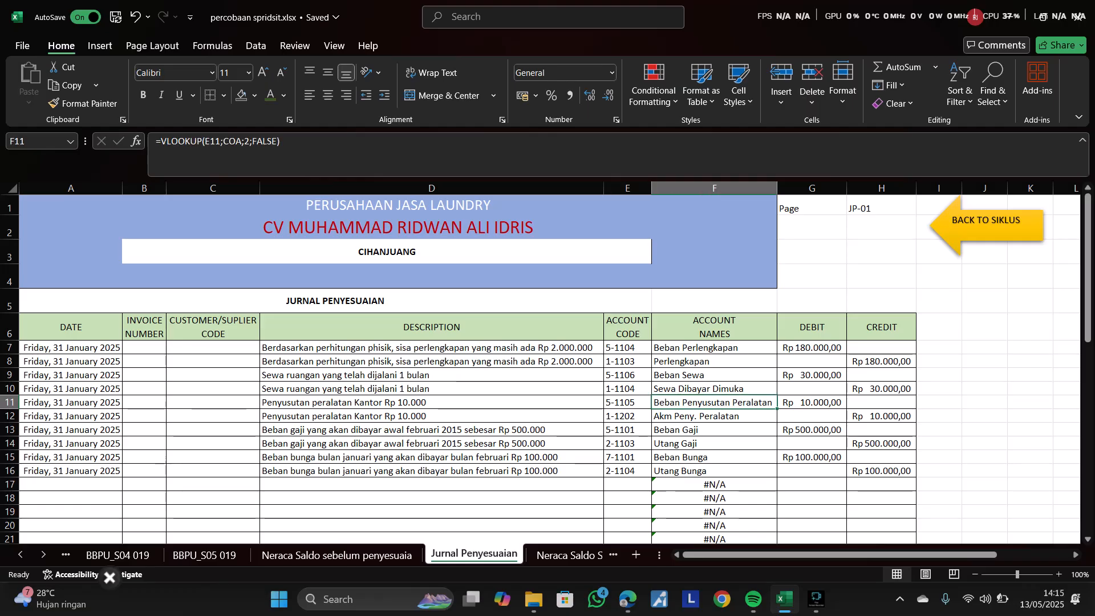
- Check the depreciation entry's debit in G11 and its matching credit in H12
key(Right)
key(Down)
key(Right)
key(Left)
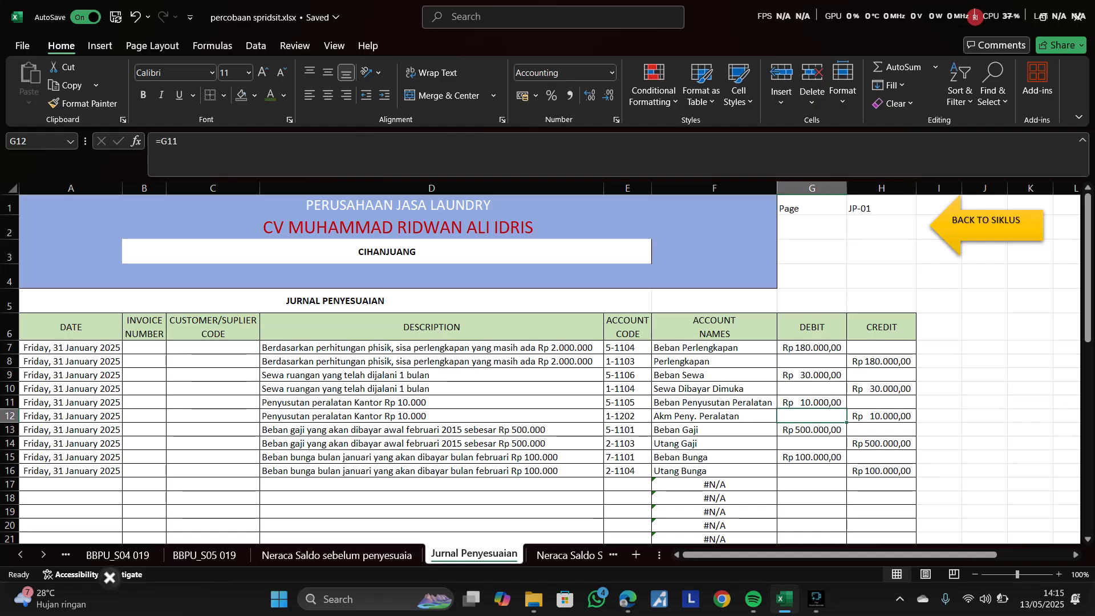
key(Up)
key(Right)
key(Down)
- Examine the accrued salary entry's description in D13, the account codes in E13:E14 and the account names in F13:F14
key(Left)
key(Left)
key(Left)
key(Left)
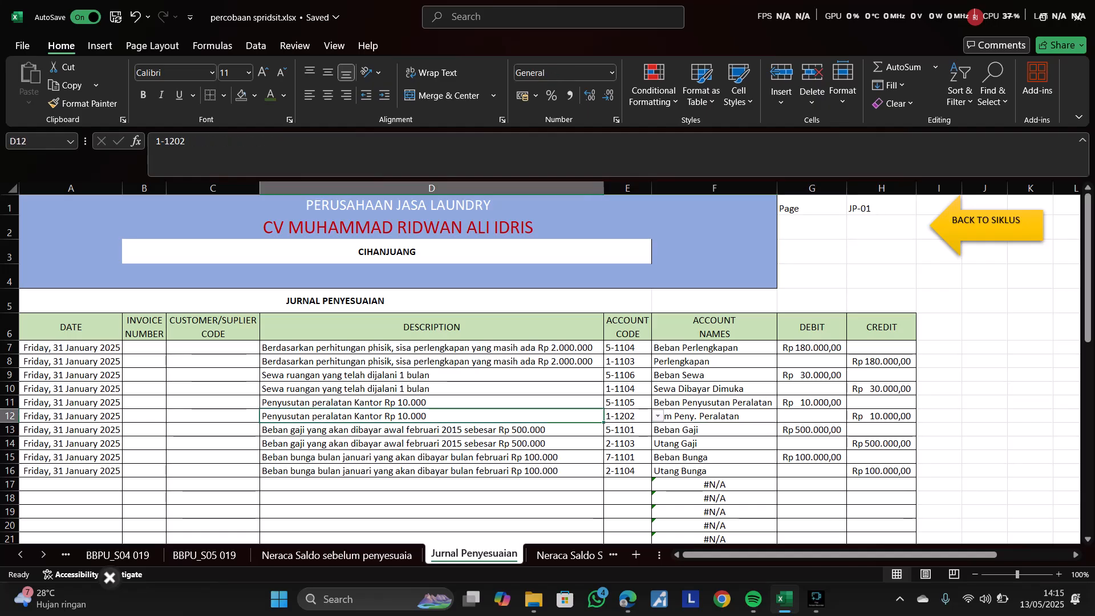
key(Down)
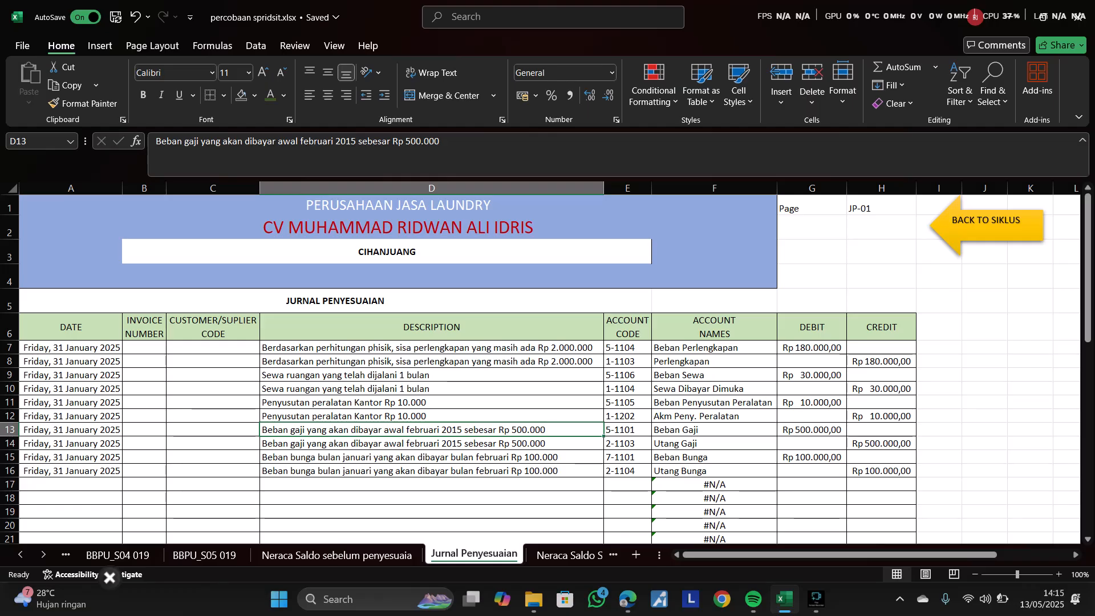
key(Right)
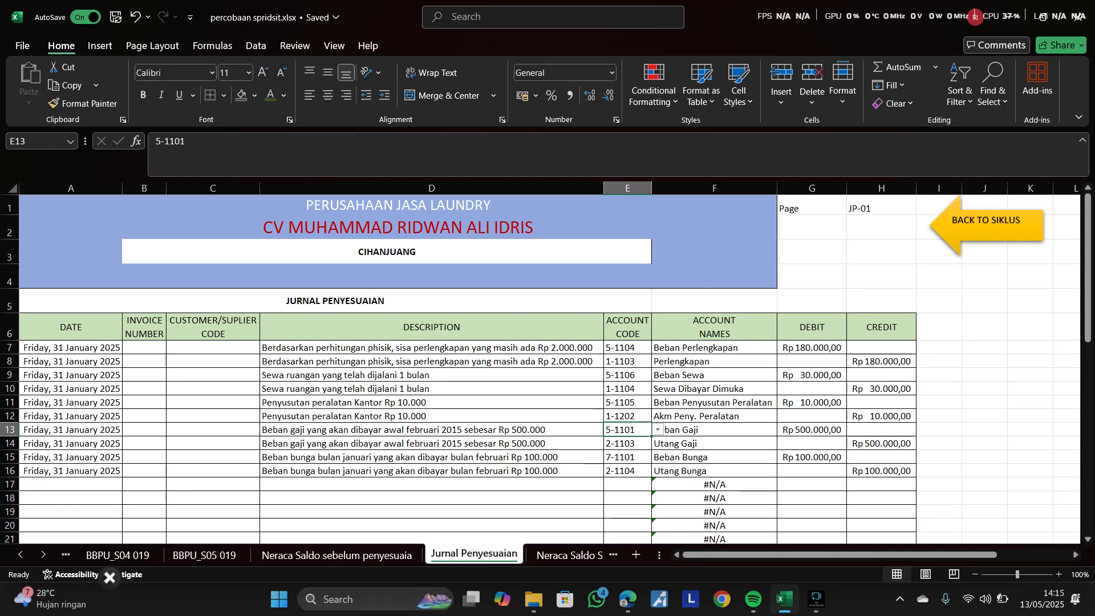
key(Down)
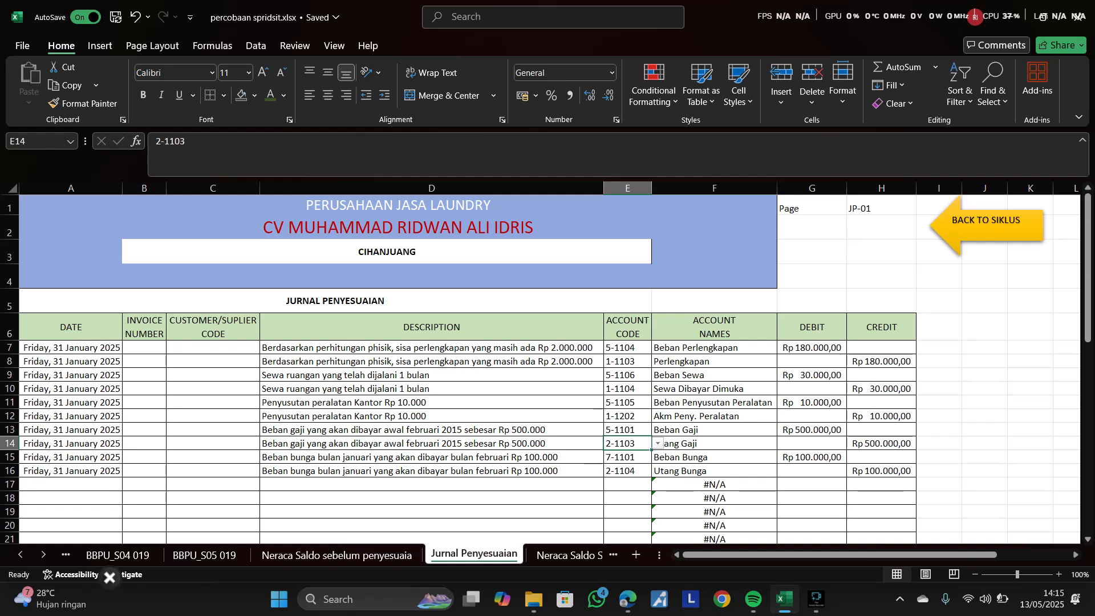
key(Right)
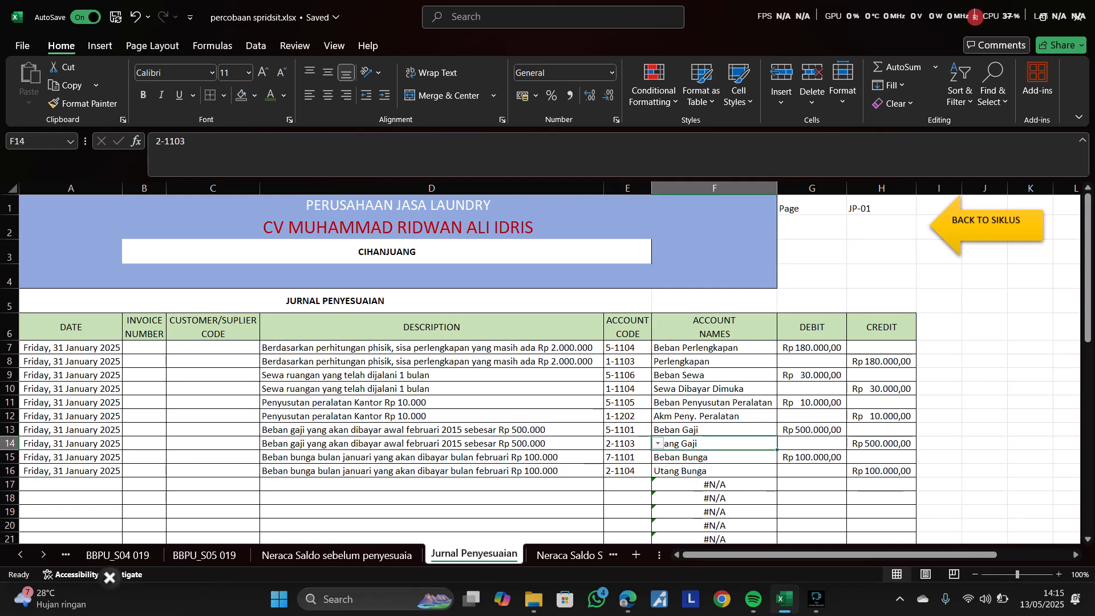
key(Up)
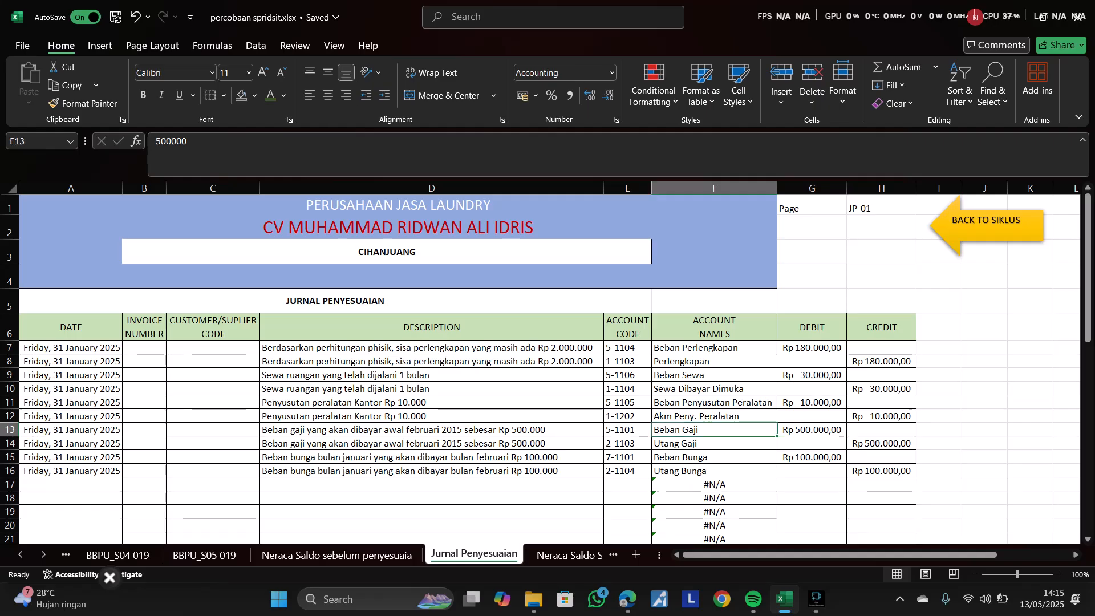
- Compare the Beban Gaji debit in G13 with the Utang Gaji credit formula in H14
key(Right)
key(Down)
key(Left)
key(Right)
key(Right)
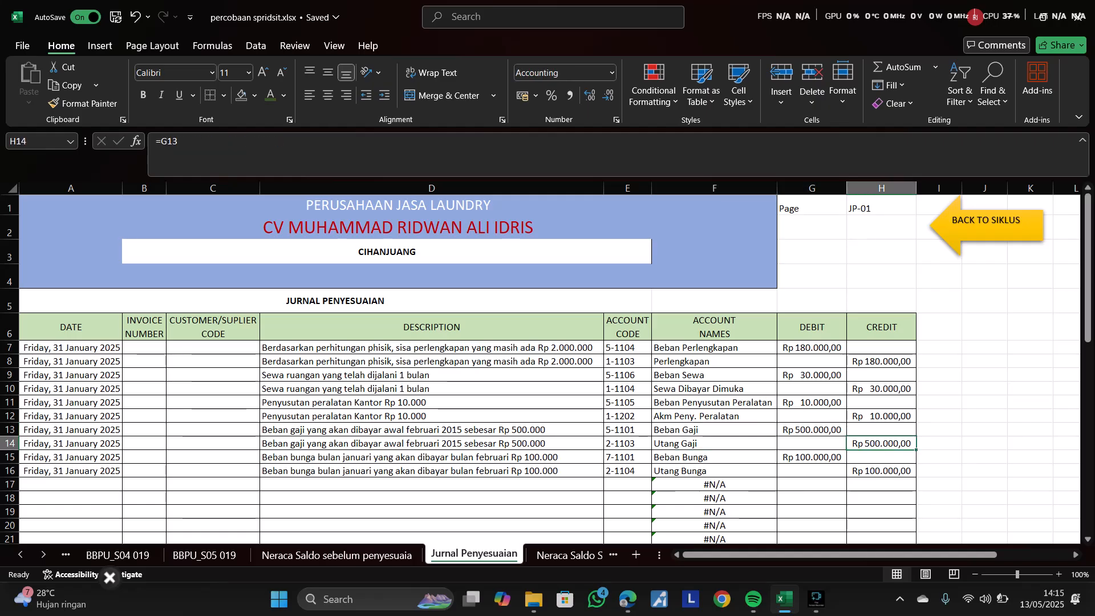
key(Left)
key(Up)
key(Left)
key(Right)
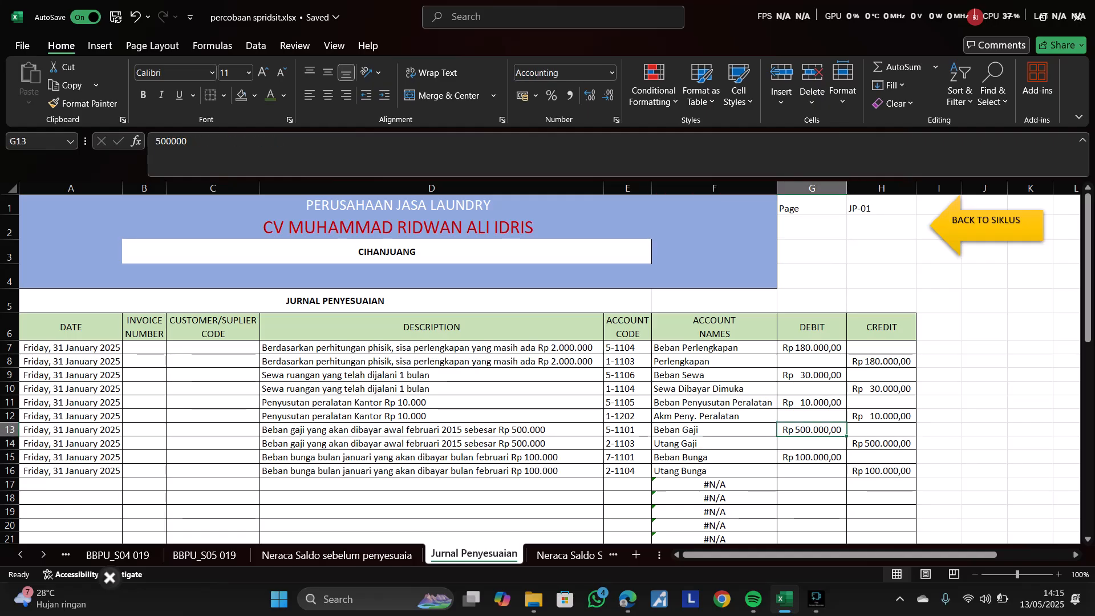
key(Down)
key(Left)
key(Right)
key(Right)
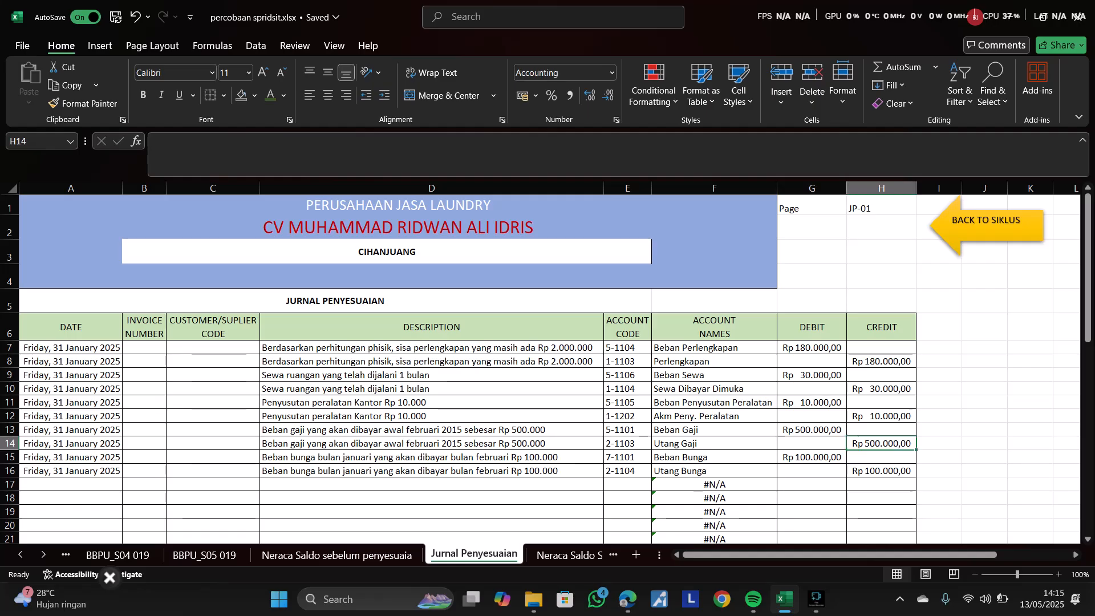
- Examine the accrued interest entry's description in D15, account code in E15 and account name lookup in F15
key(Left)
key(Down)
key(Left)
key(Left)
key(Left)
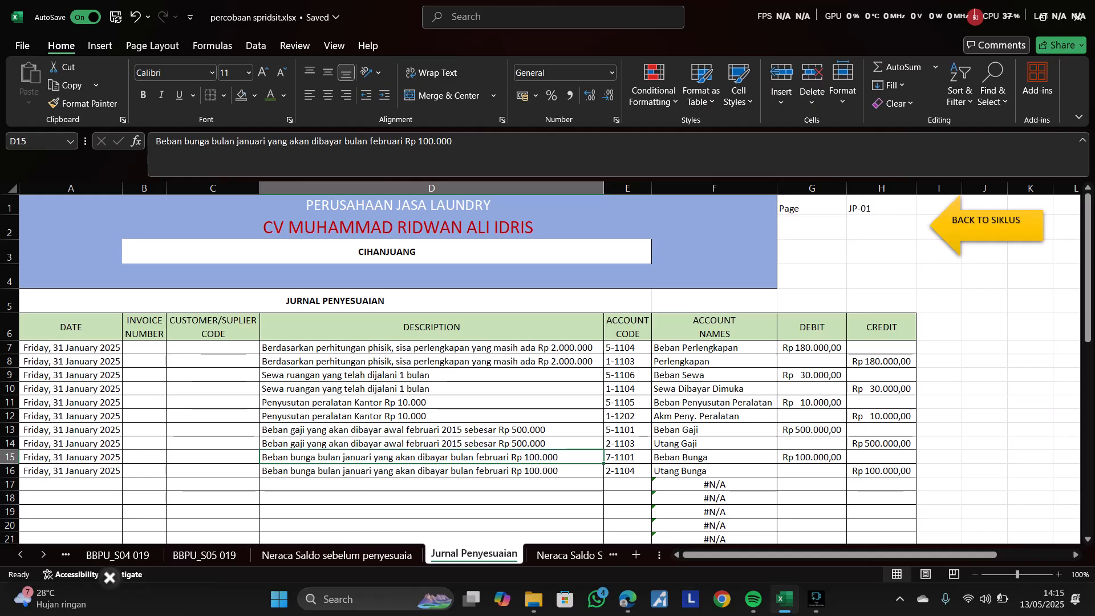
key(Right)
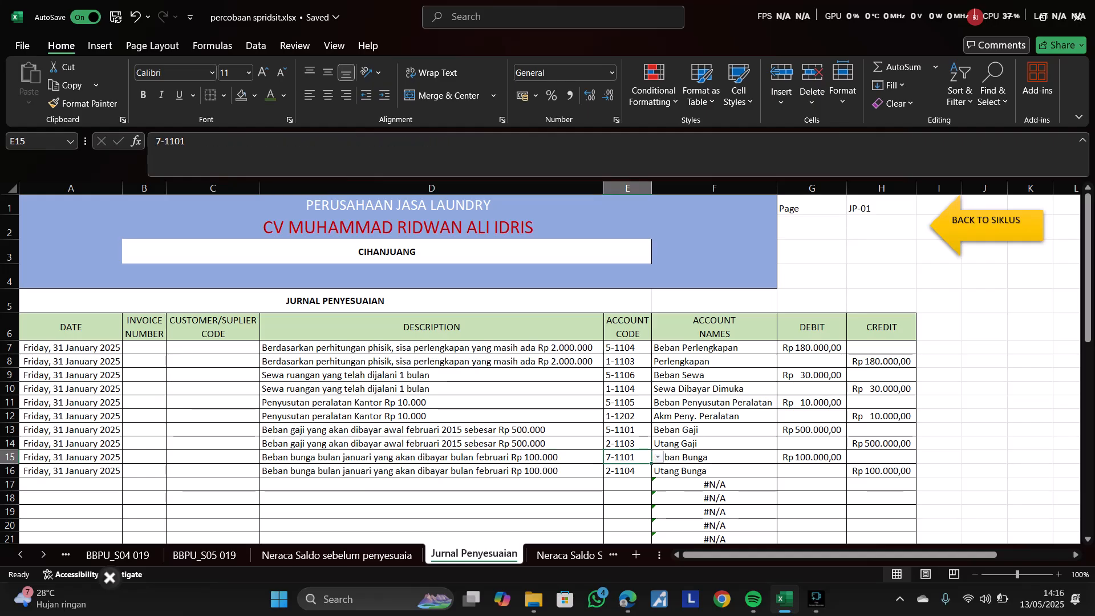
key(Left)
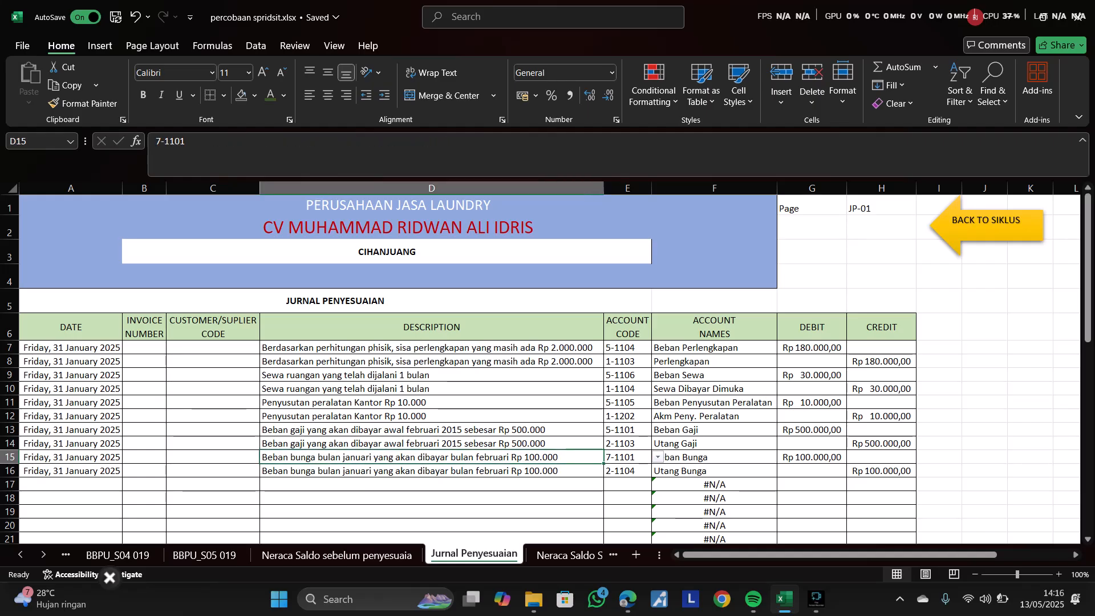
key(Right)
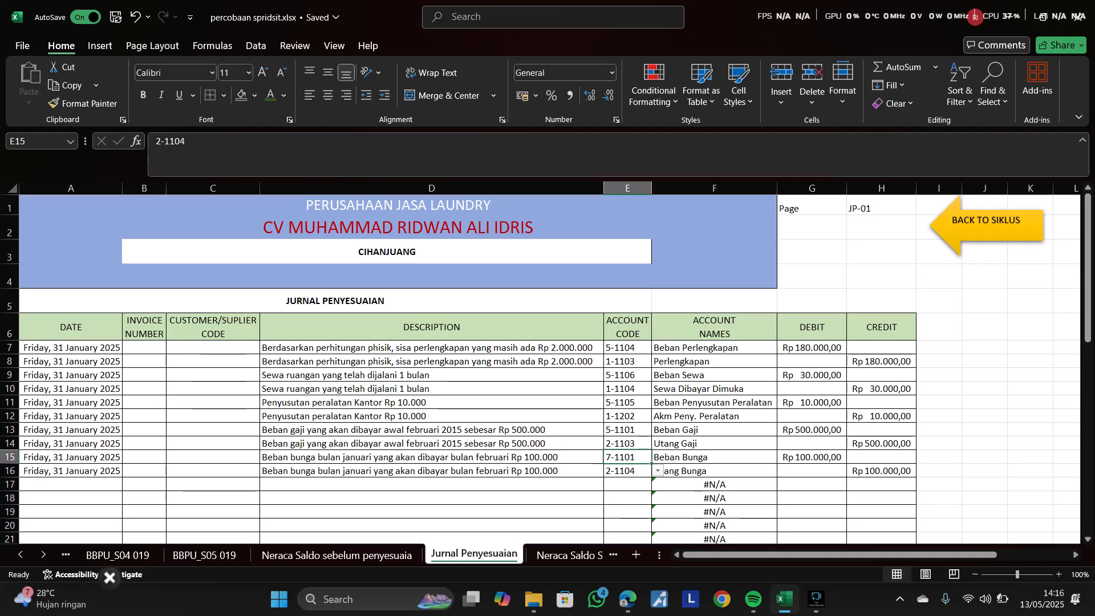
key(Right)
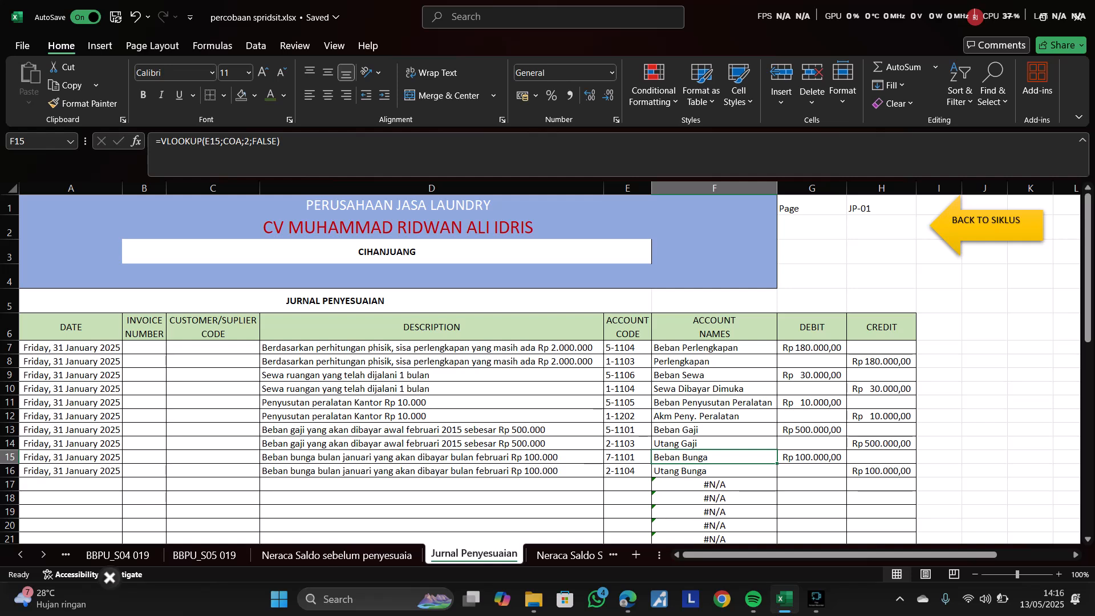
- Inspect the Beban Bunga debit in G15, then the Utang Bunga name lookup in F16 and credit in H16
key(Right)
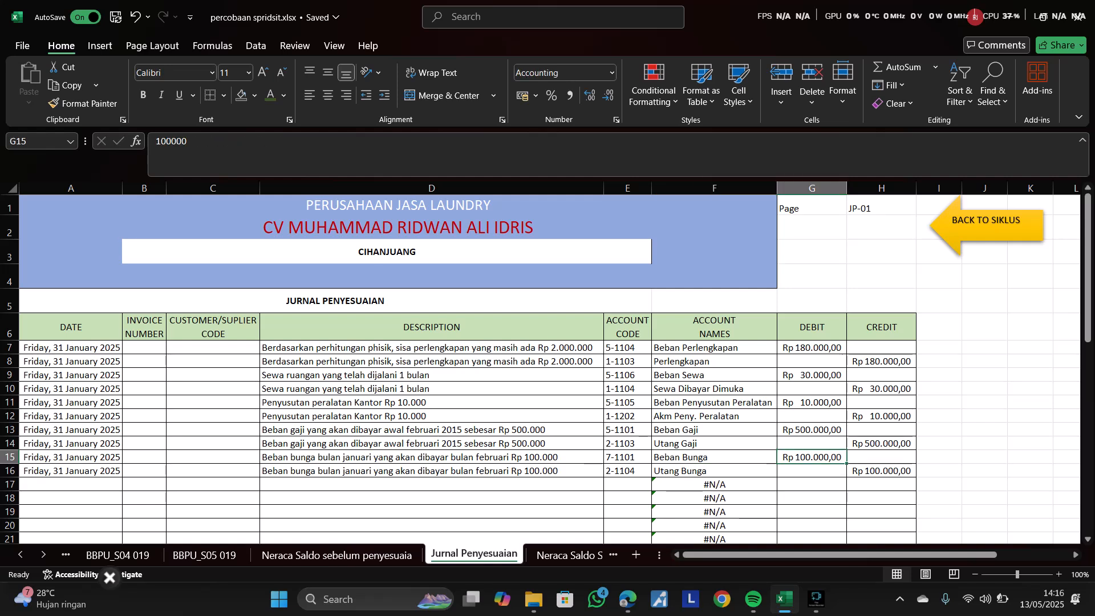
key(Down)
key(Left)
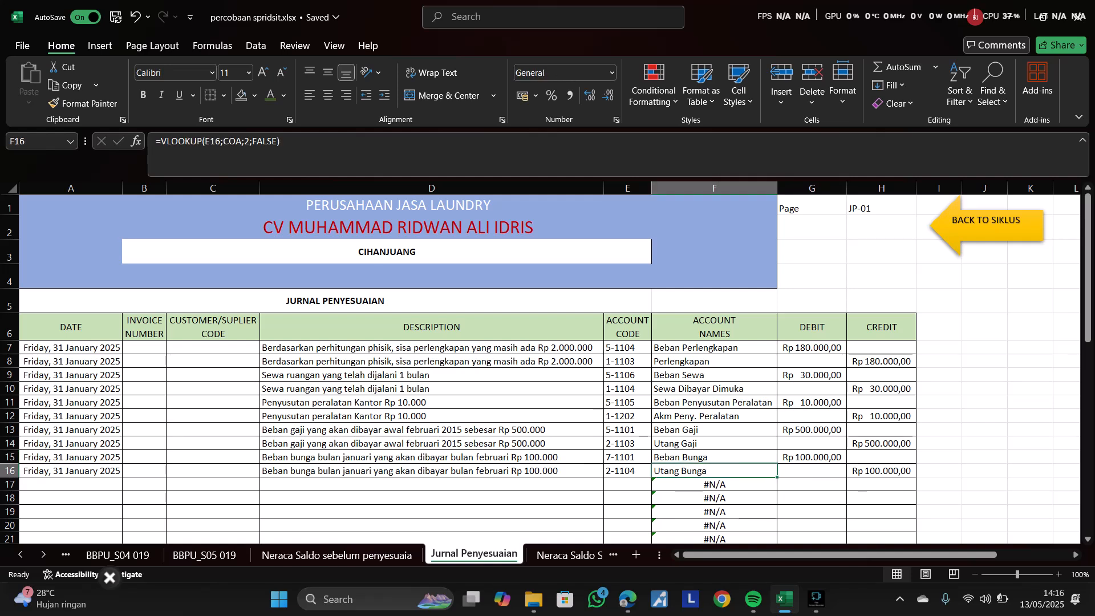
key(Right)
key(Right)
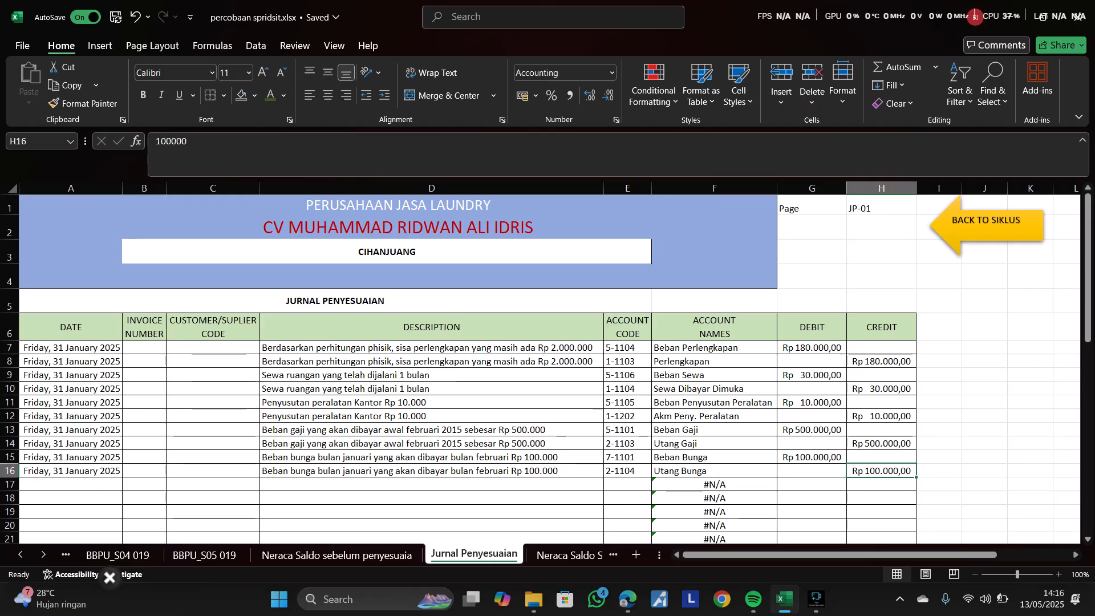
- Check the adjusting journal's debit and credit totals in row 57 and return to the top of the sheet
scroll(547, 365, down, 4)
scroll(547, 365, down, 10)
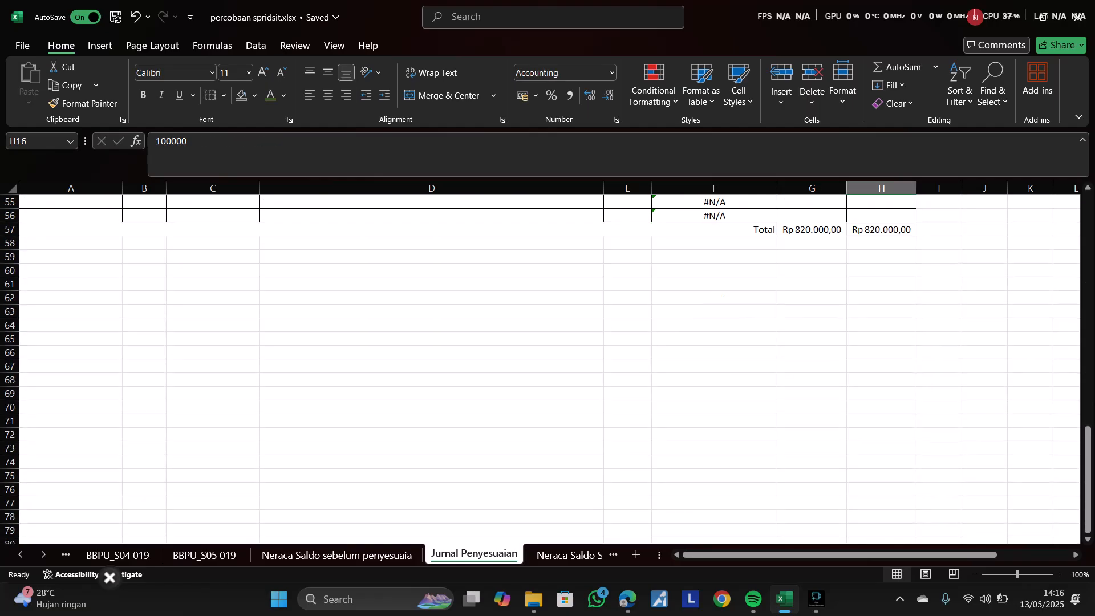
scroll(548, 365, up, 14)
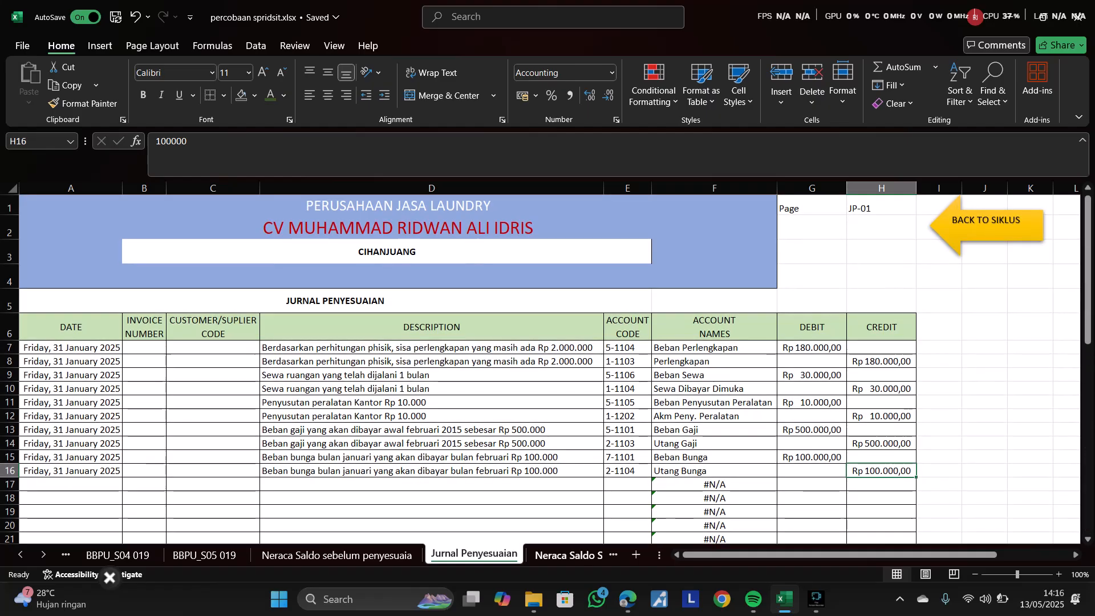
- Open the Neraca Saldo Setelah Penyesuaian sheet and review its account balances down to the totals in row 46
key(ctrl+Page_Down)
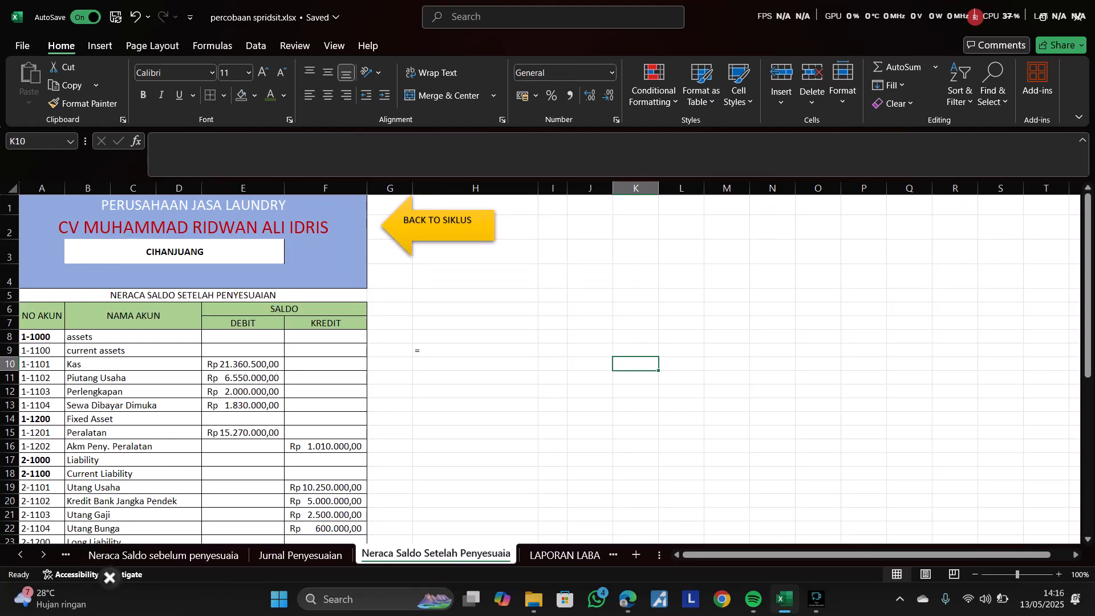
click(475, 418)
scroll(474, 419, down, 6)
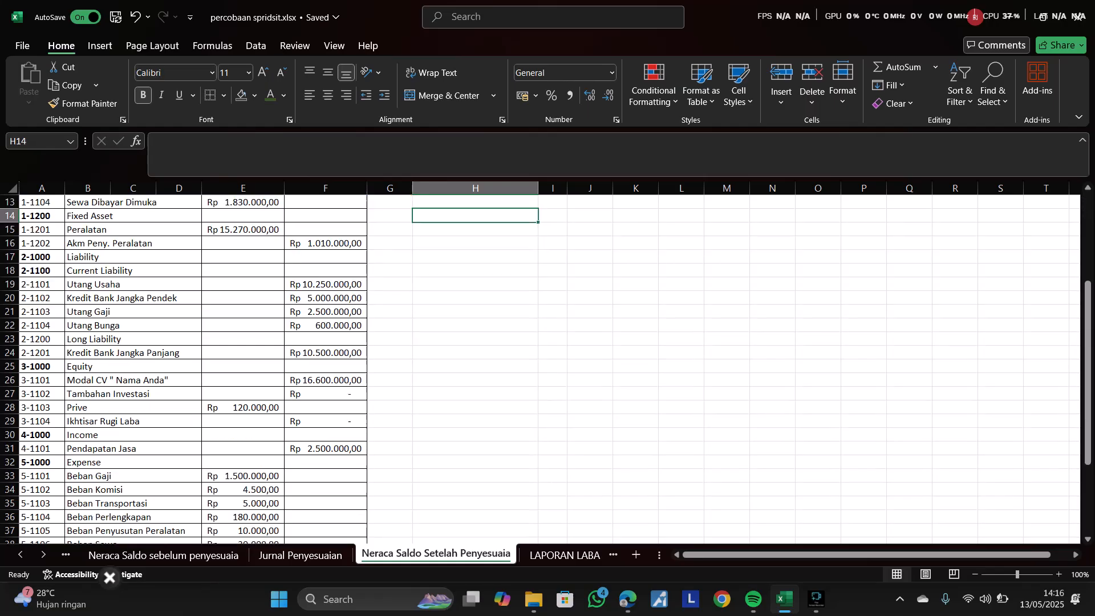
scroll(547, 365, down, 3)
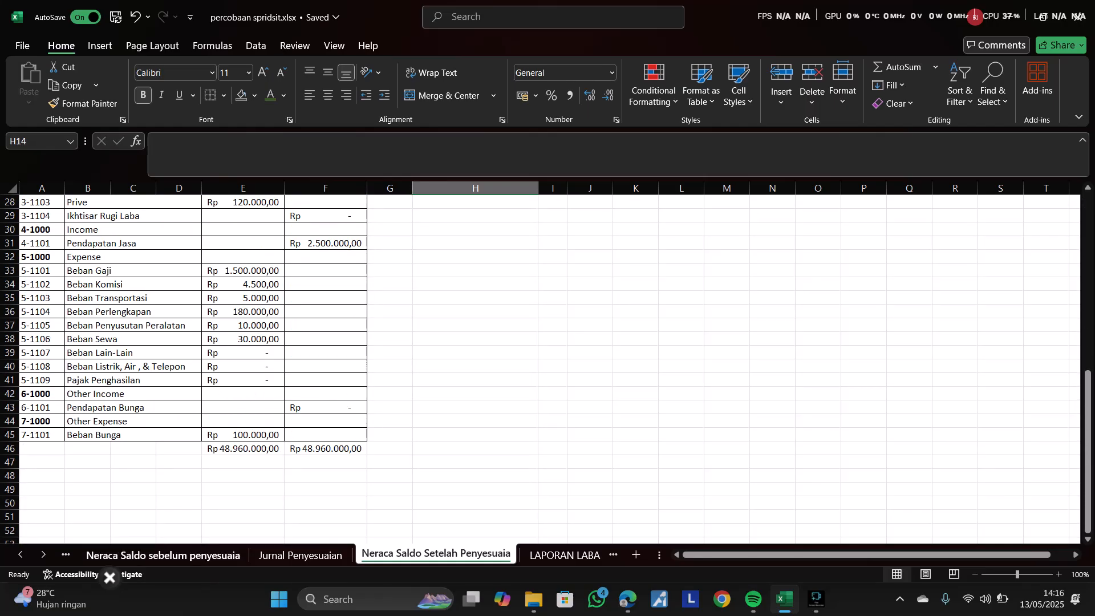
- Review the debit and credit amounts in G7:H16 of the Jurnal Penyesuaian sheet, highlighting them and the blank cells alongside
click(300, 555)
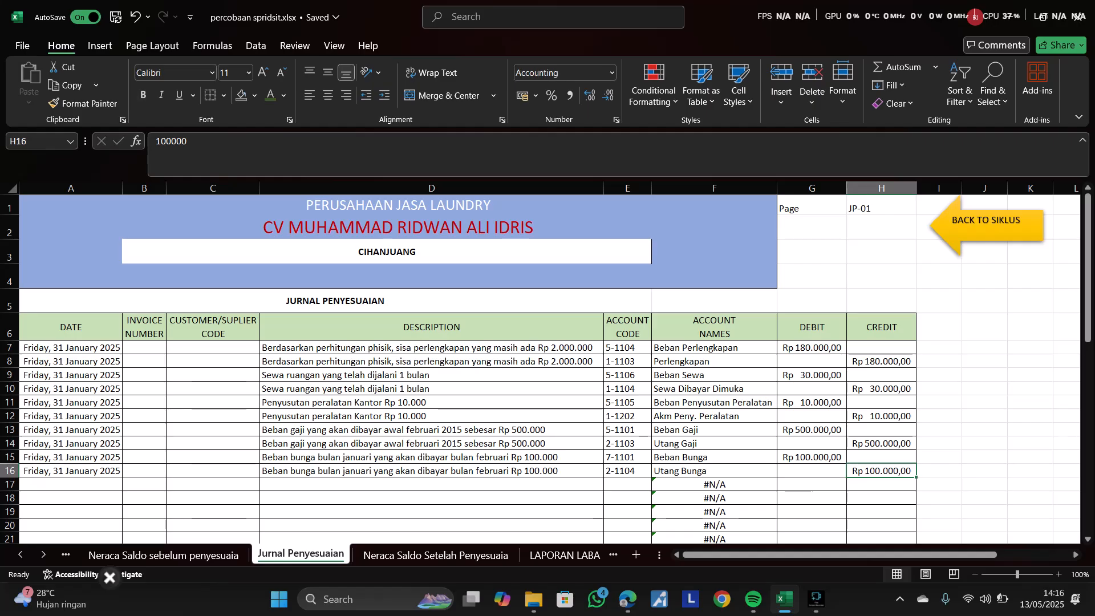
drag(812, 347, 881, 471)
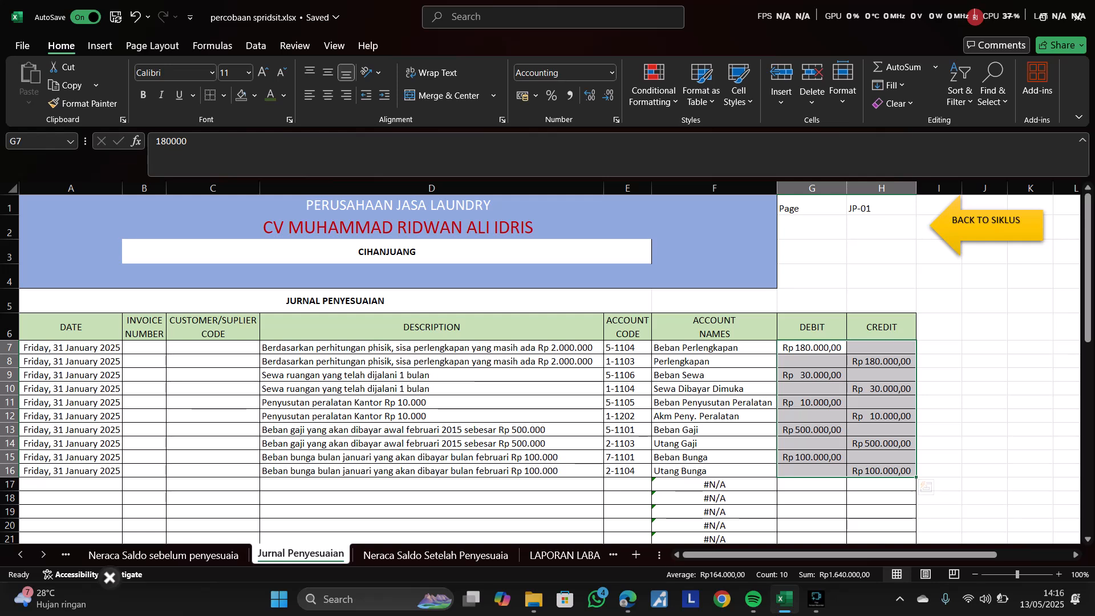
click(938, 348)
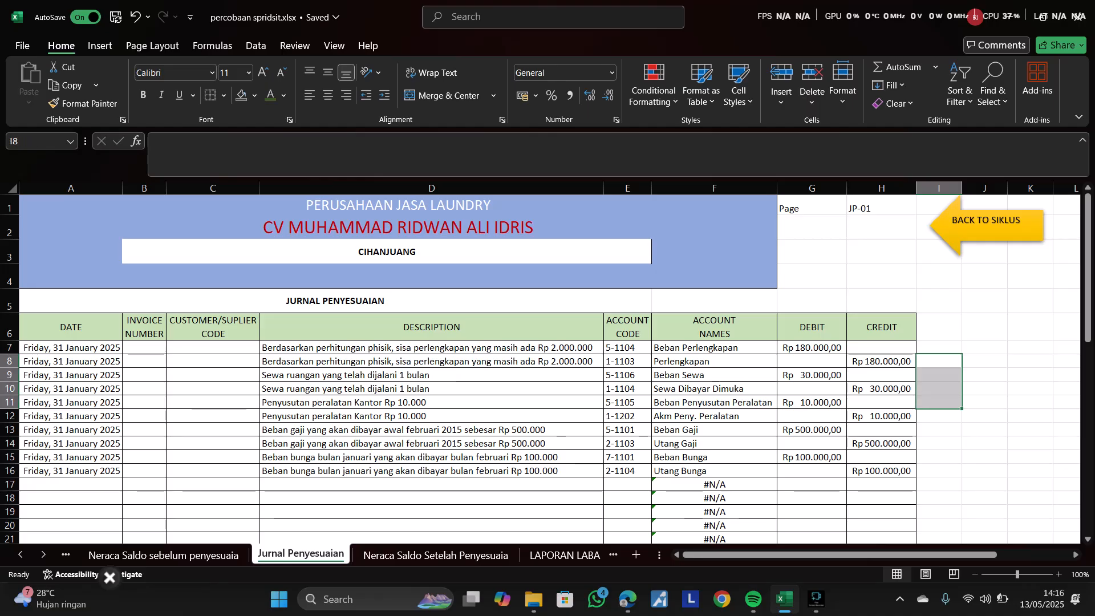
drag(939, 347, 985, 470)
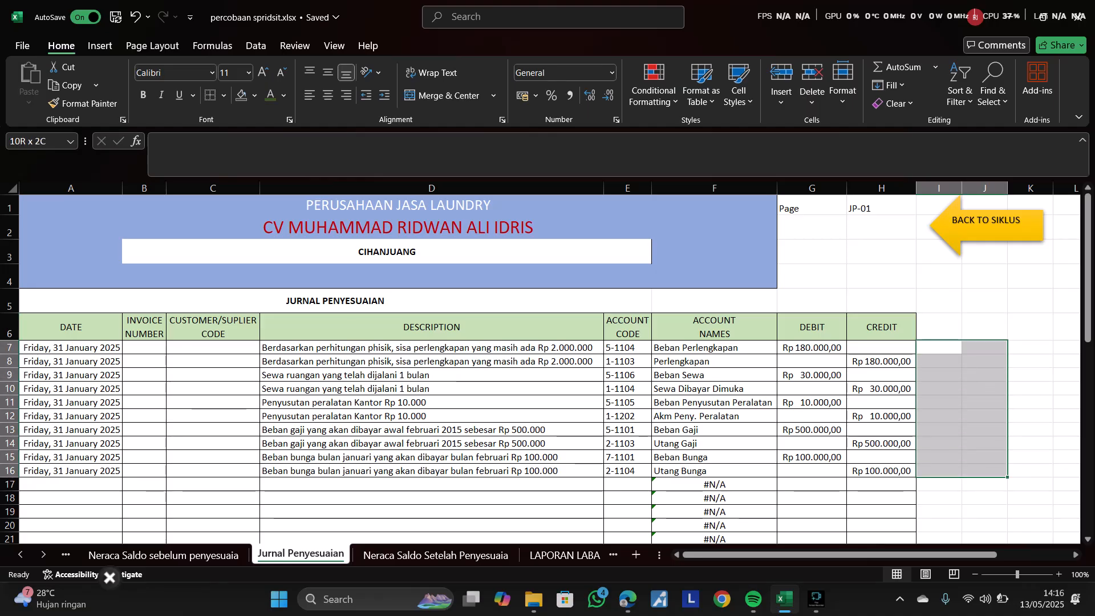
drag(938, 348, 1030, 470)
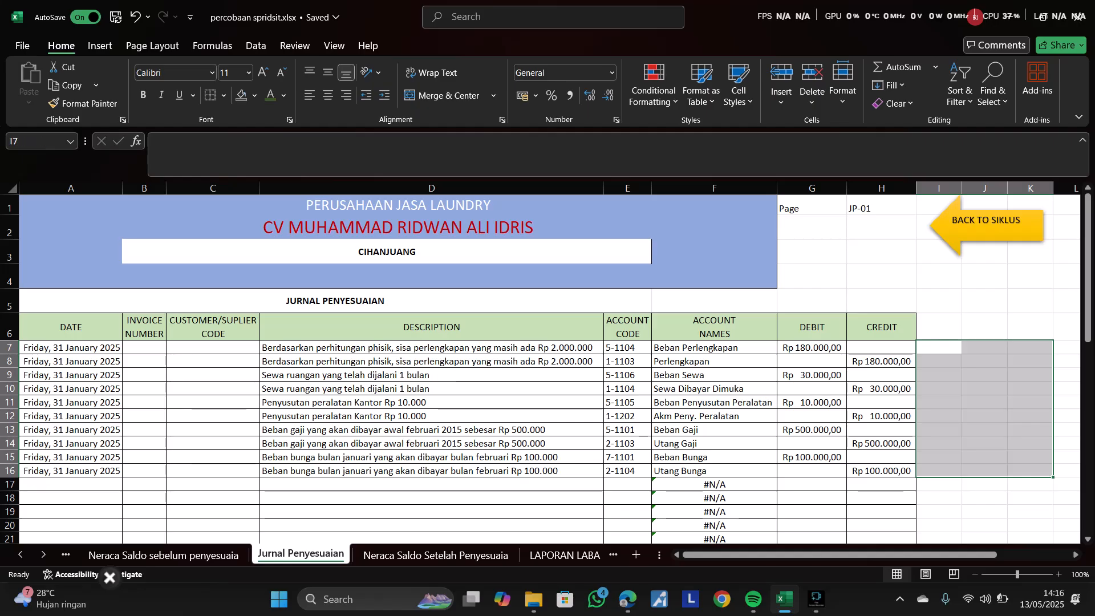
click(985, 484)
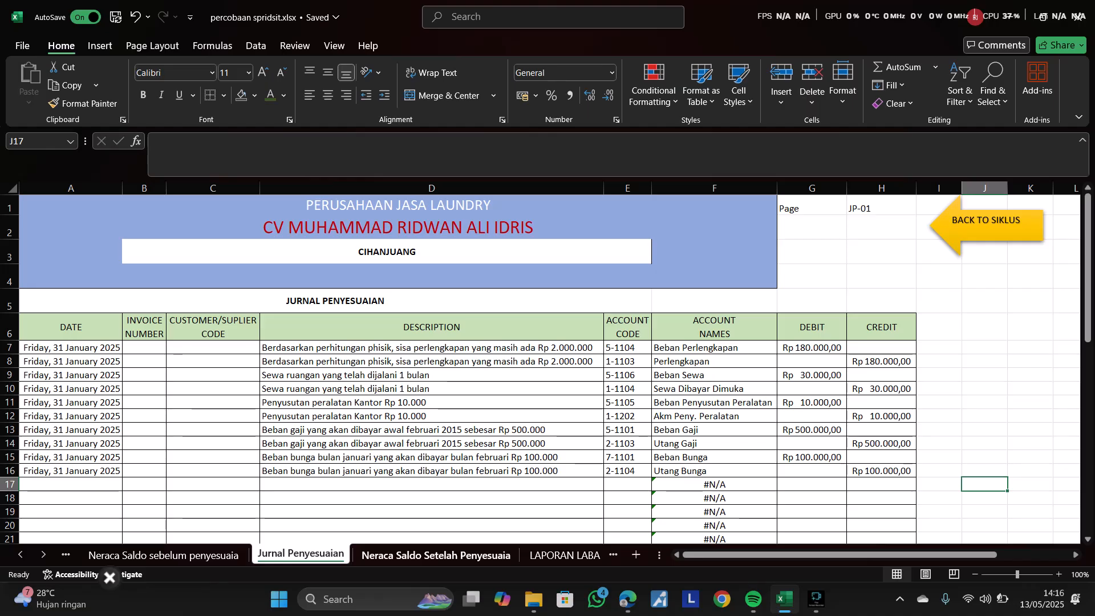
- Glance at the Neraca Saldo Setelah Penyesuaian sheet, then examine the account names in F7 and F8 of Jurnal Penyesuaian
click(435, 555)
scroll(545, 368, up, 9)
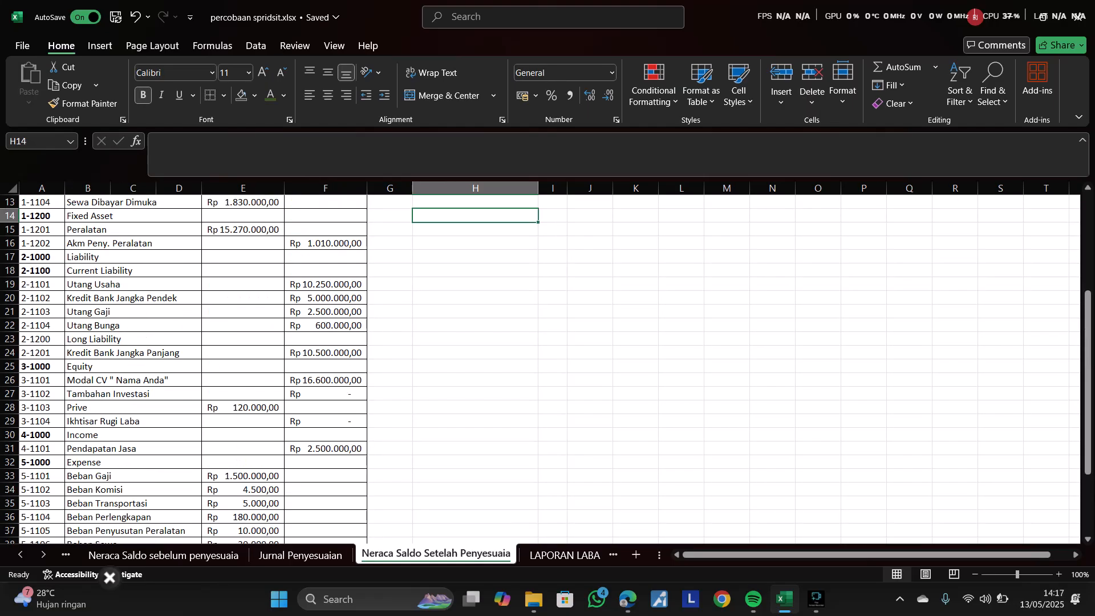
click(301, 554)
click(714, 347)
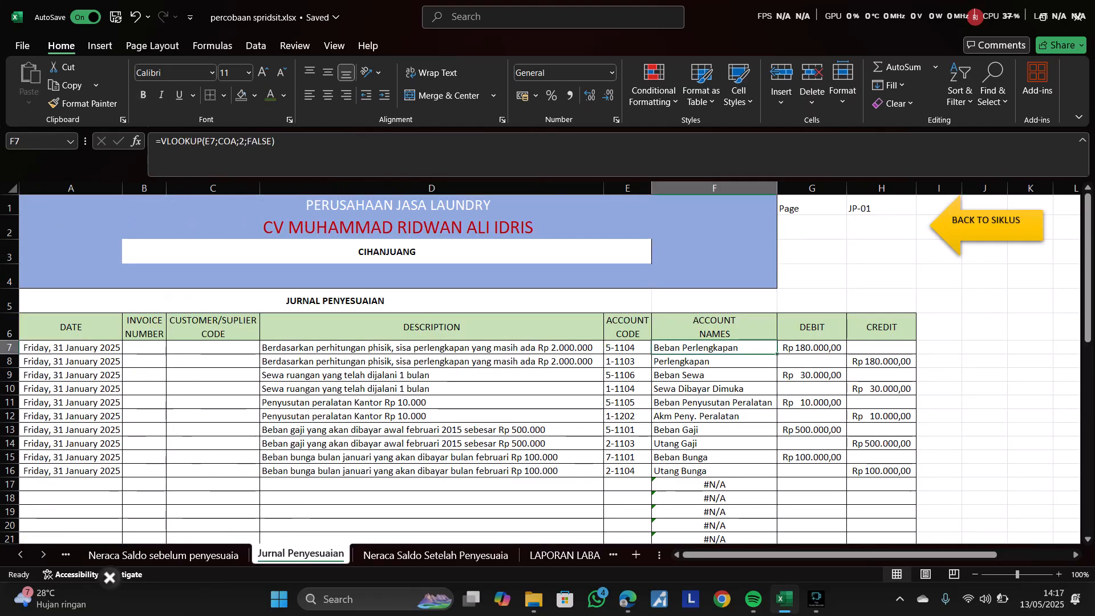
click(714, 361)
- Rebuild the Beban Perlengkapan formula in E36 of Neraca Saldo Setelah Penyesuaian, adding debit G7 from Jurnal Penyesuaian to the ledger balance
key(ctrl+Page_Down)
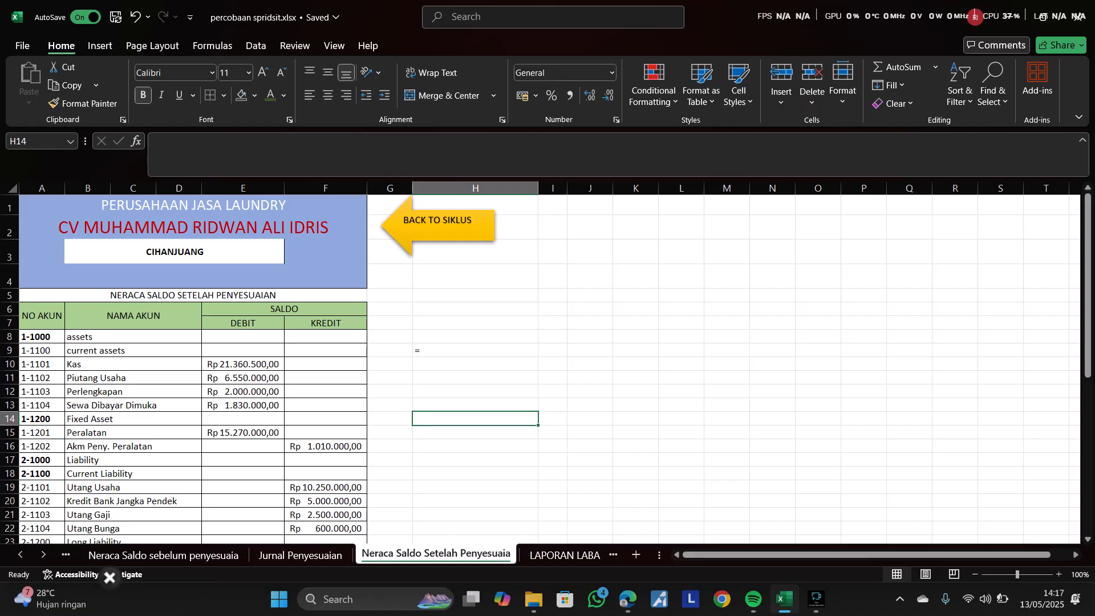
scroll(420, 347, down, 5)
scroll(420, 346, down, 2)
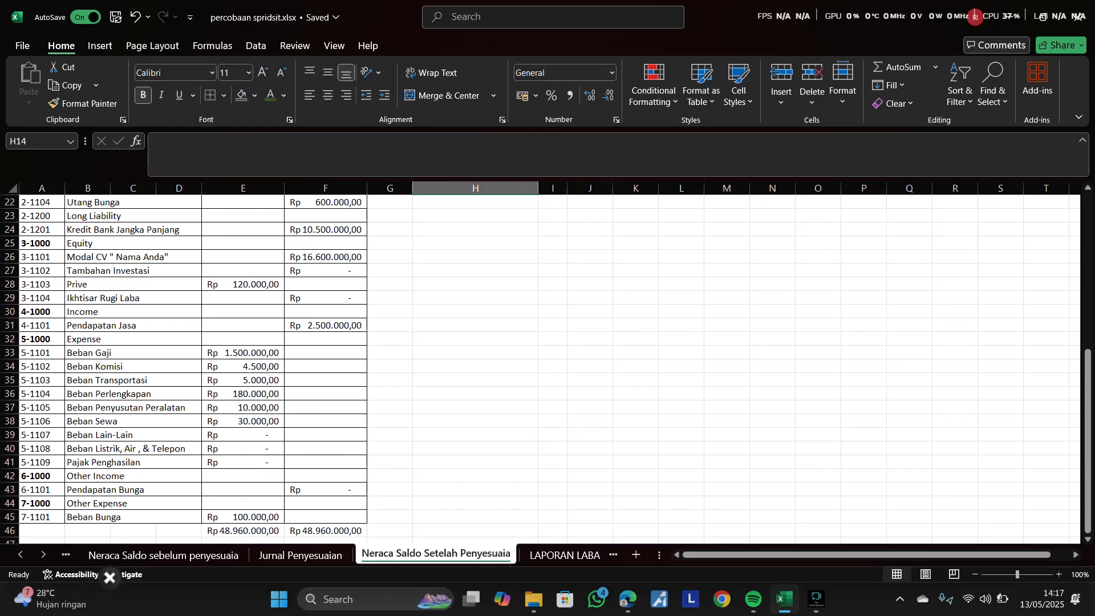
click(243, 394)
key(F2)
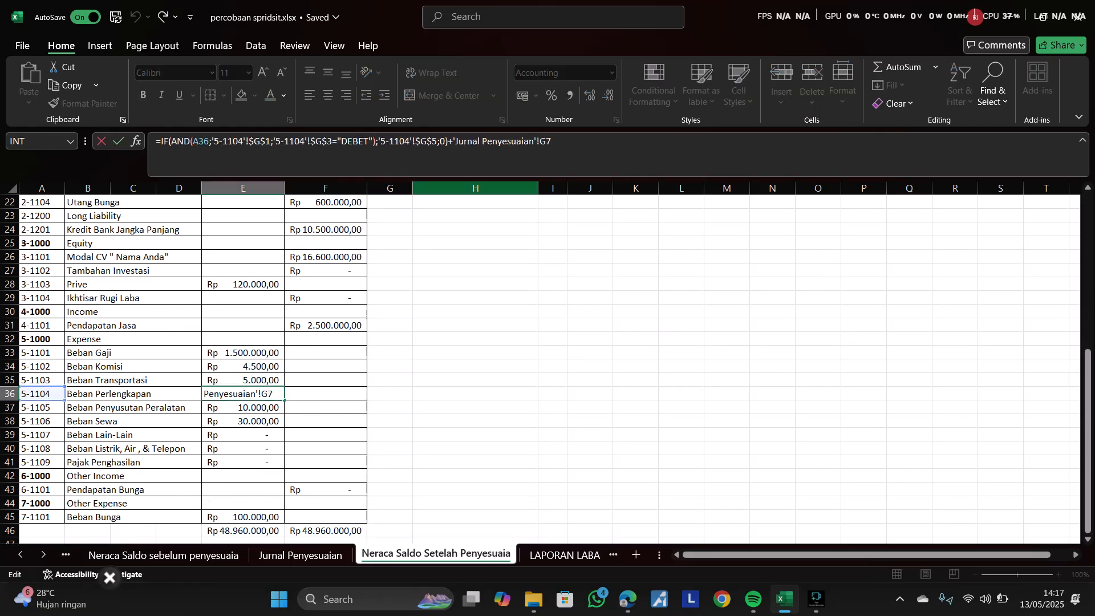
drag(156, 141, 376, 142)
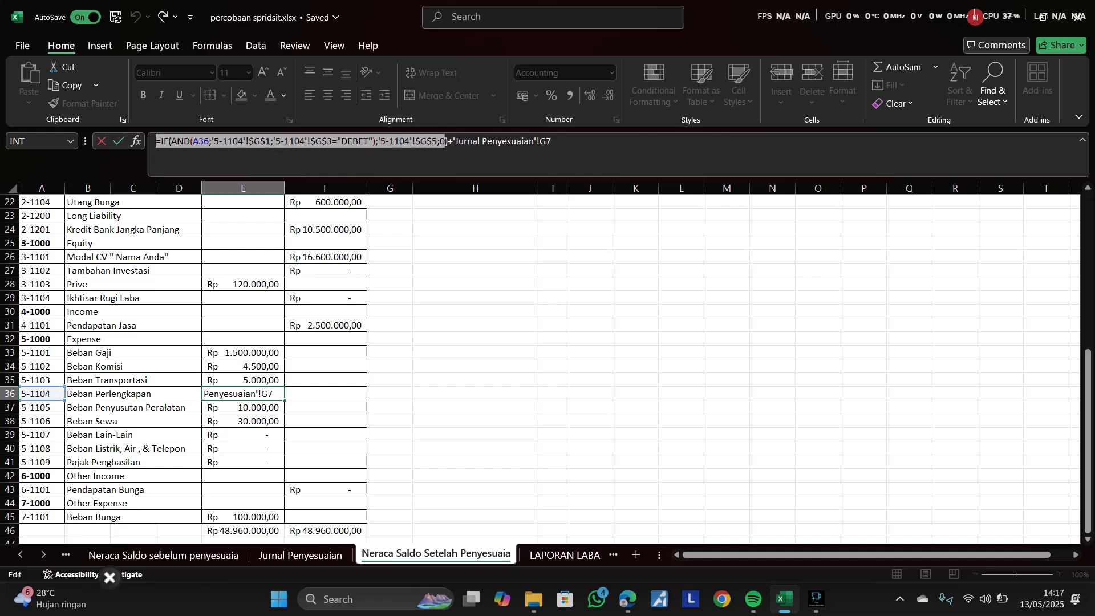
click(449, 142)
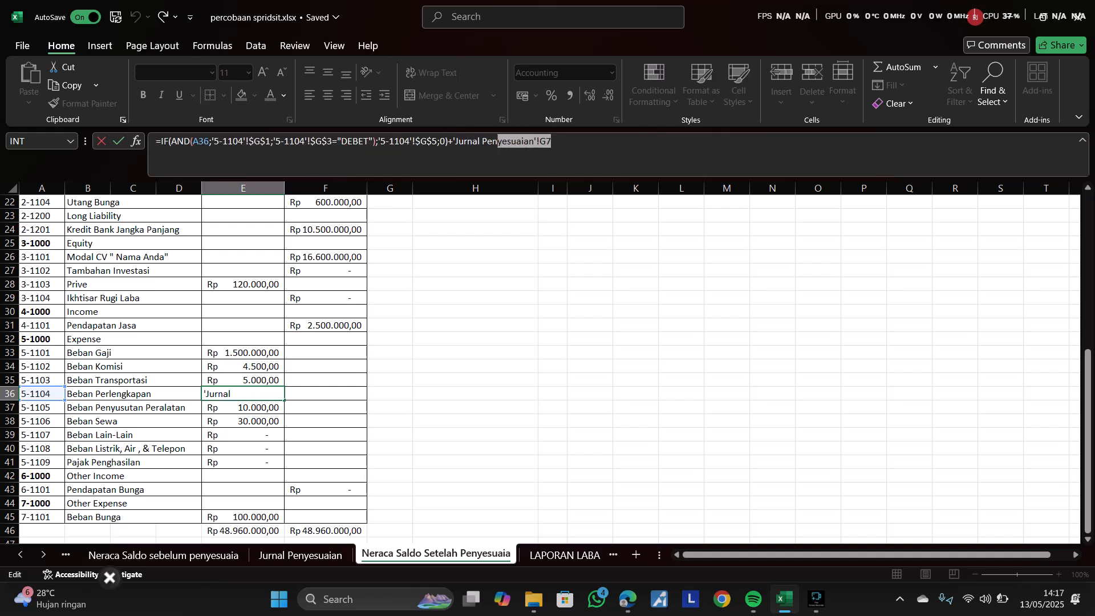
drag(498, 141, 448, 141)
key(BackSpace)
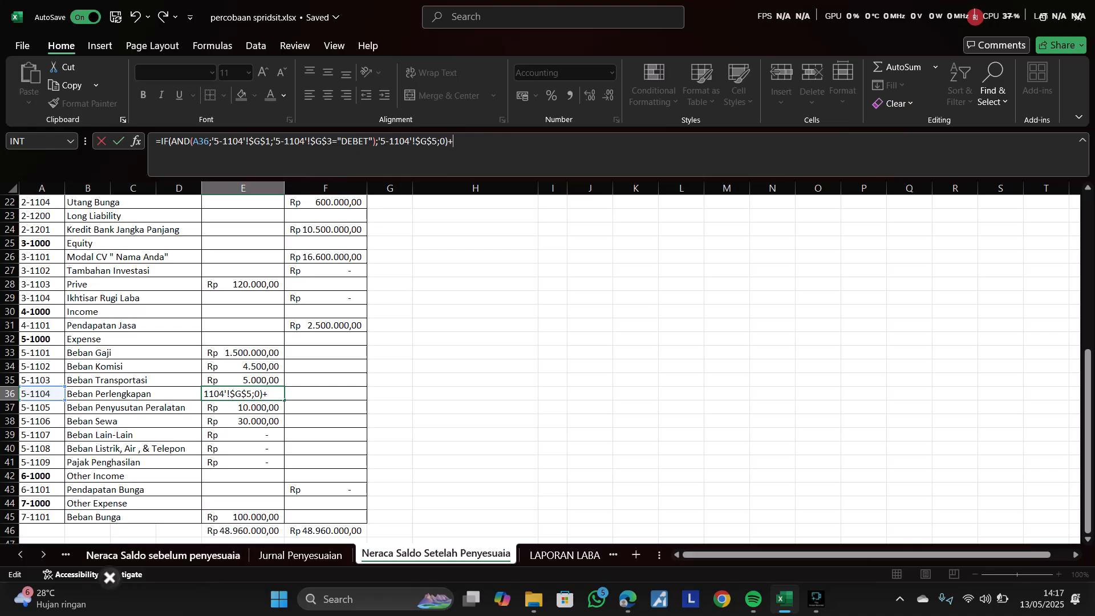
click(301, 554)
click(812, 347)
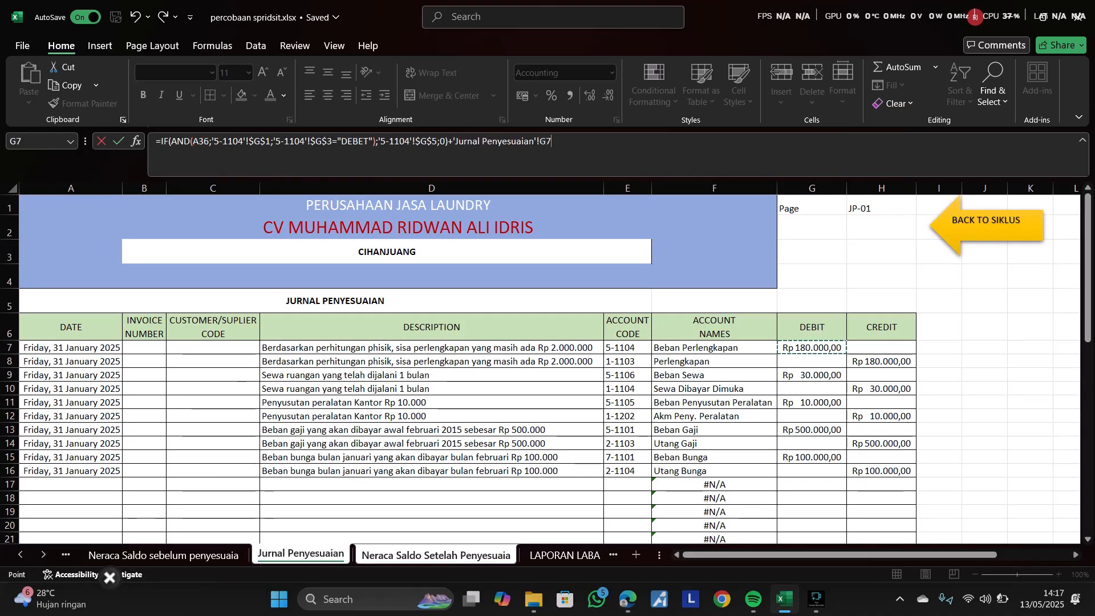
key(Return)
- Rebuild the Perlengkapan formula in E12 so it subtracts credit H8 of Jurnal Penyesuaian from the ledger balance
key(Up)
key(Up)
key(Up)
key(Up)
key(Up)
key(Up)
key(Up)
key(Up)
key(Up)
key(Up)
key(Up)
key(Up)
key(Up)
key(Up)
key(Up)
key(Up)
key(Up)
key(Up)
key(Up)
key(Up)
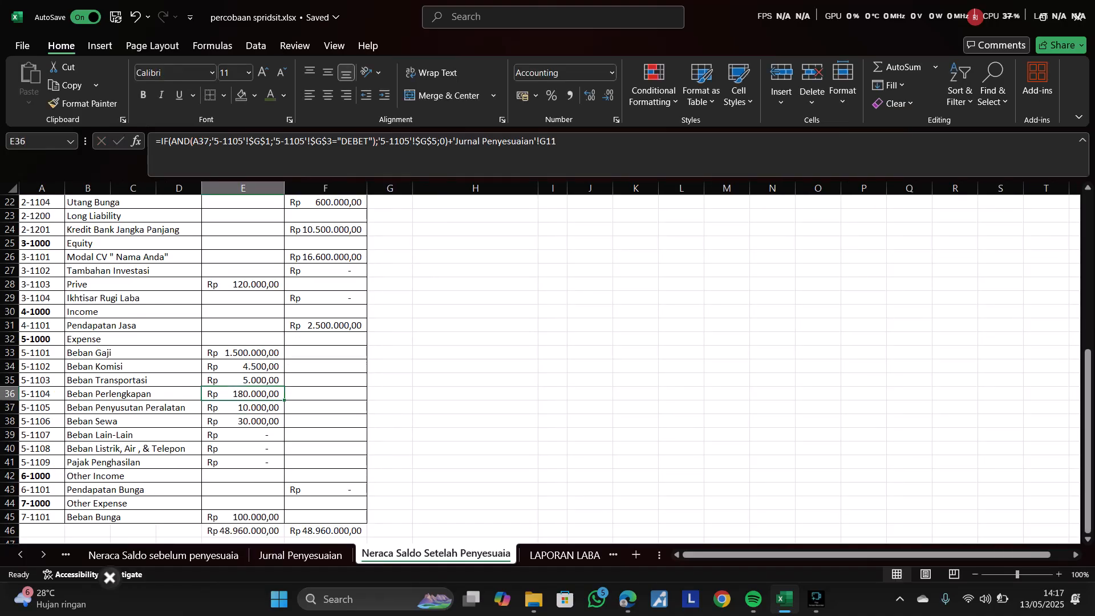
key(Up)
key(Up)
key(Up)
key(Up)
key(Up)
key(Up)
key(Up)
key(Up)
key(Up)
key(Up)
key(Up)
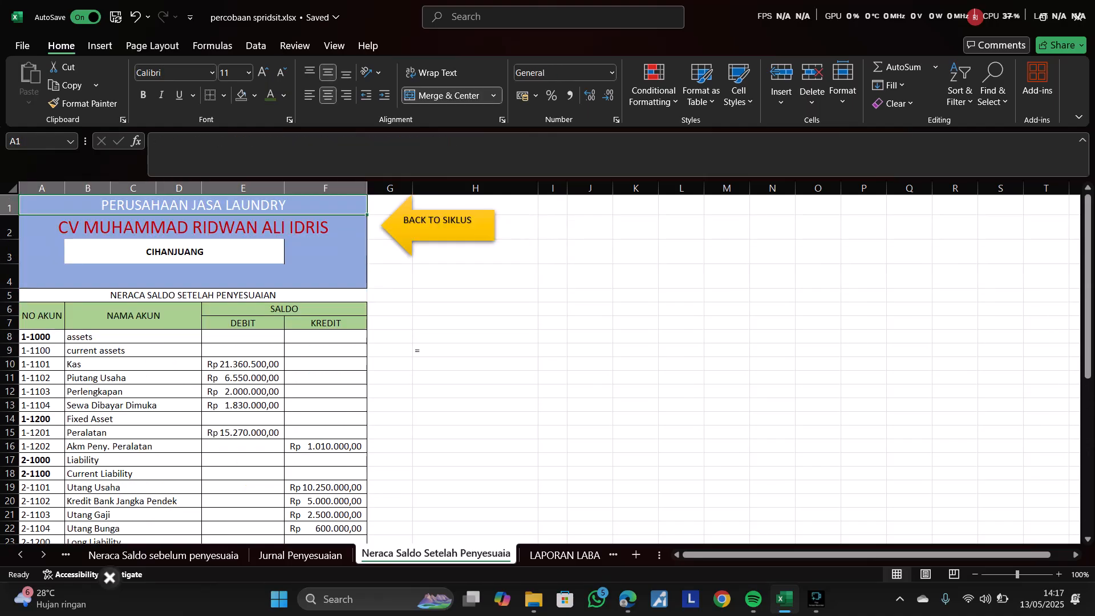
key(Down)
key(Down)
key(Down)
key(Down)
key(Down)
key(Down)
key(Down)
key(Down)
key(Down)
key(Down)
key(Down)
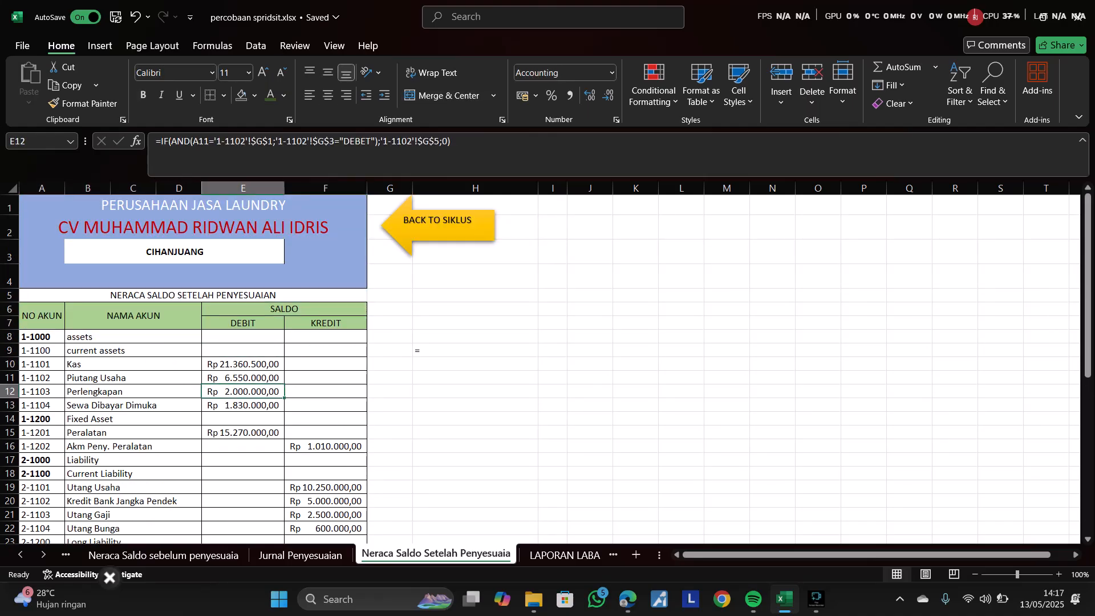
key(F2)
key(BackSpace)
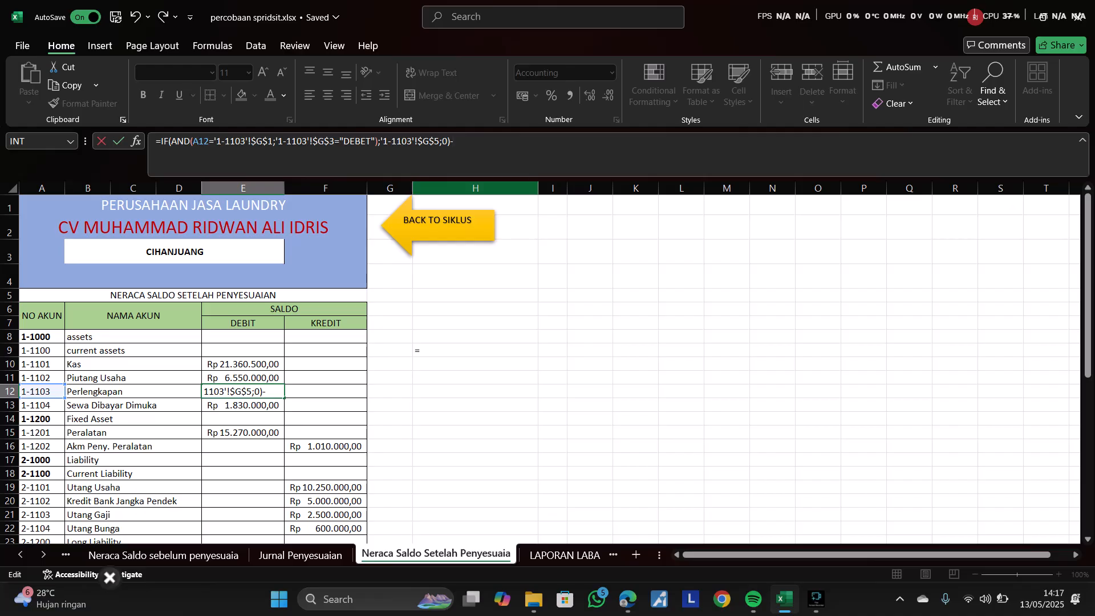
click(301, 555)
click(881, 361)
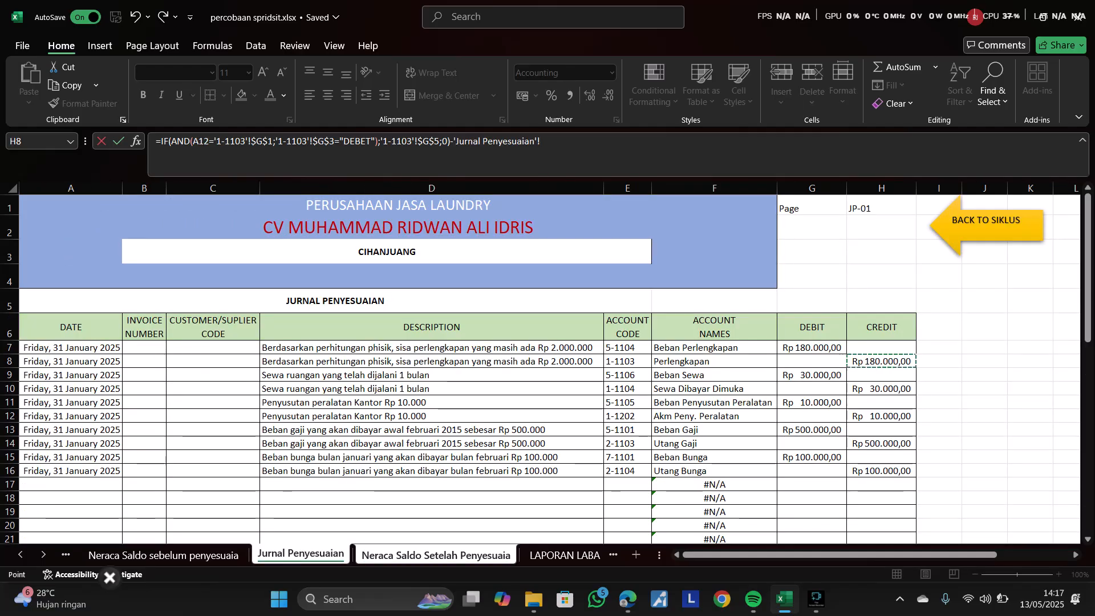
key(Return)
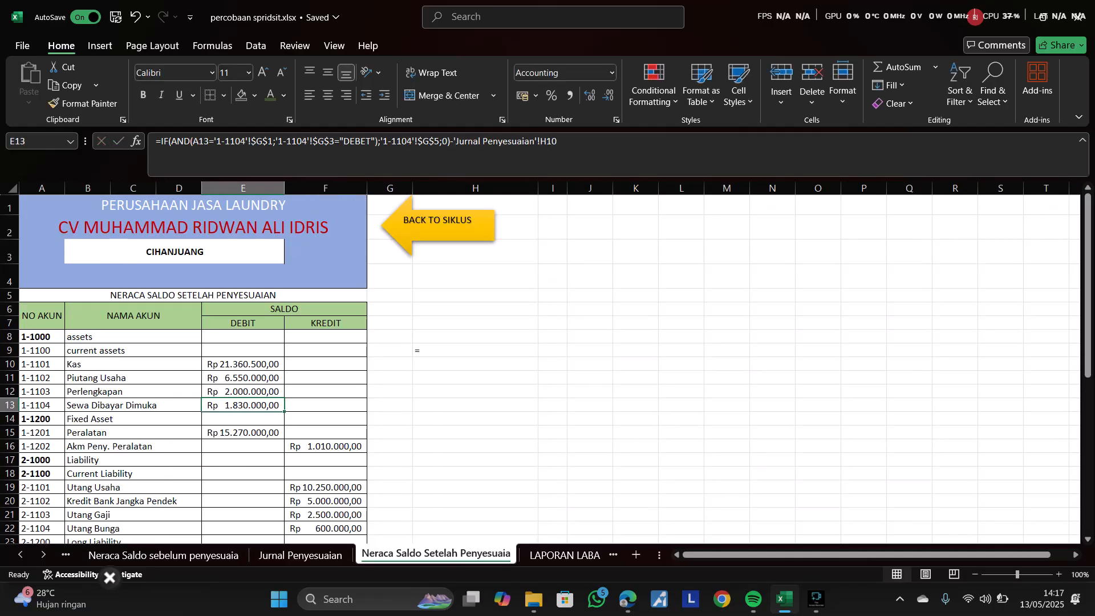
- Inspect the Beban Sewa formula in E38 and the neighbouring Beban Penyusutan Peralatan cell E37
key(Down)
key(Down)
key(Down)
key(Down)
key(Down)
key(Down)
key(Down)
key(Down)
key(Down)
key(Down)
key(Down)
key(Down)
key(Down)
key(Down)
key(Down)
key(Down)
key(Down)
key(Down)
key(Down)
key(Down)
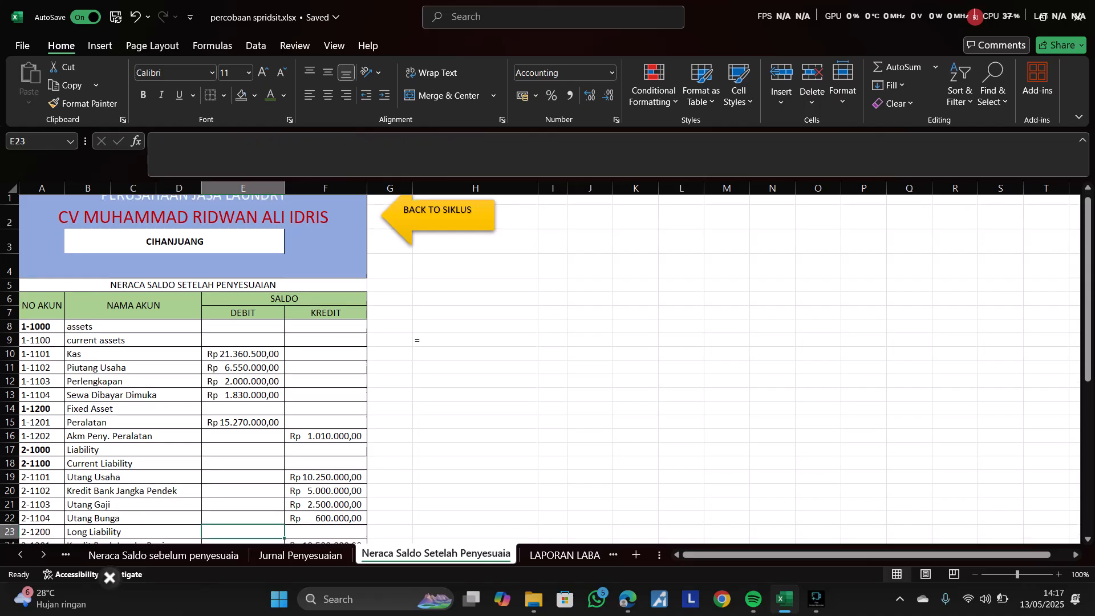
key(Down)
key(Down)
key(Down)
key(Down)
key(Down)
key(Down)
key(Up)
key(Up)
key(Up)
key(Up)
key(Up)
key(Up)
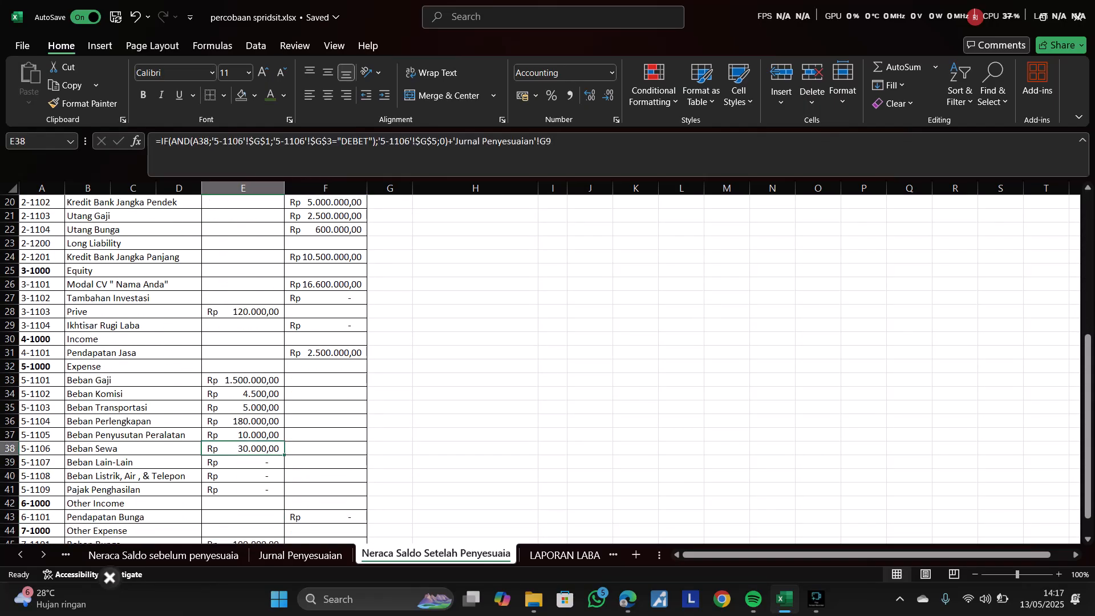
key(Up)
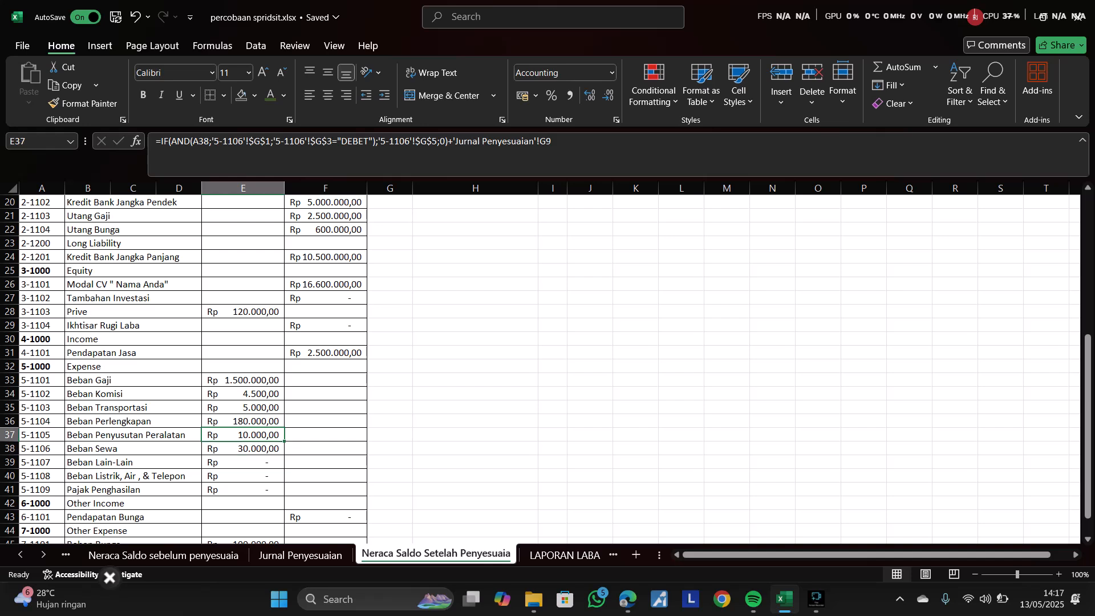
- Go back up to the Sewa Dibayar Dimuka balance in E13 and inspect its formula's link to Jurnal Penyesuaian
key(Up)
key(Up)
key(Up)
key(Up)
key(Up)
key(Up)
key(Up)
key(Up)
key(Up)
key(Up)
key(Up)
key(Up)
key(Up)
key(Up)
key(Up)
key(Up)
key(Up)
key(Up)
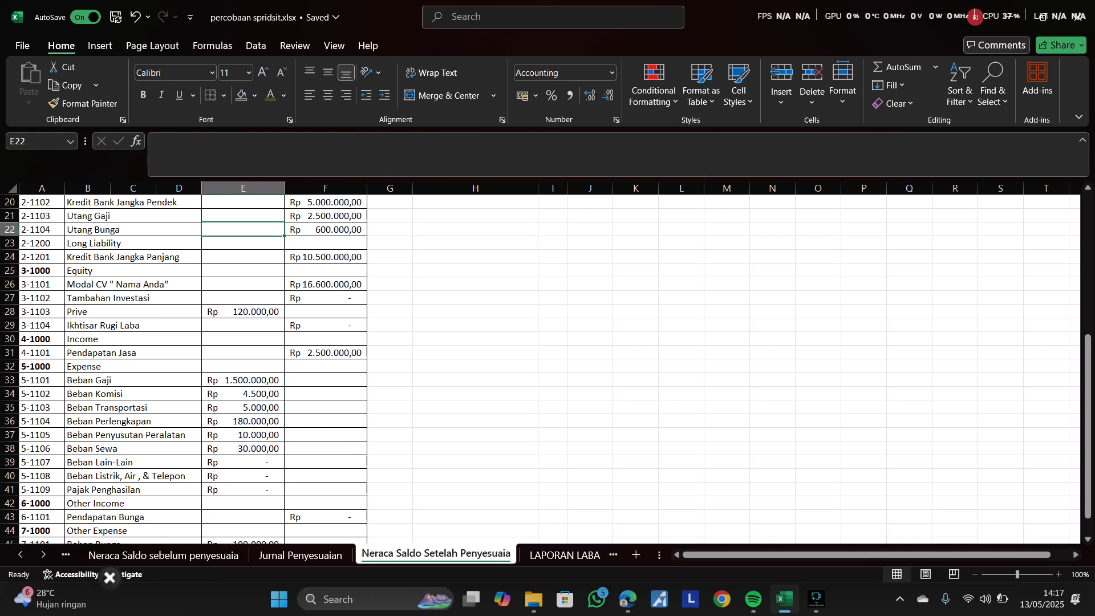
key(Up)
key(Up)
key(Up)
key(Up)
key(Up)
key(Up)
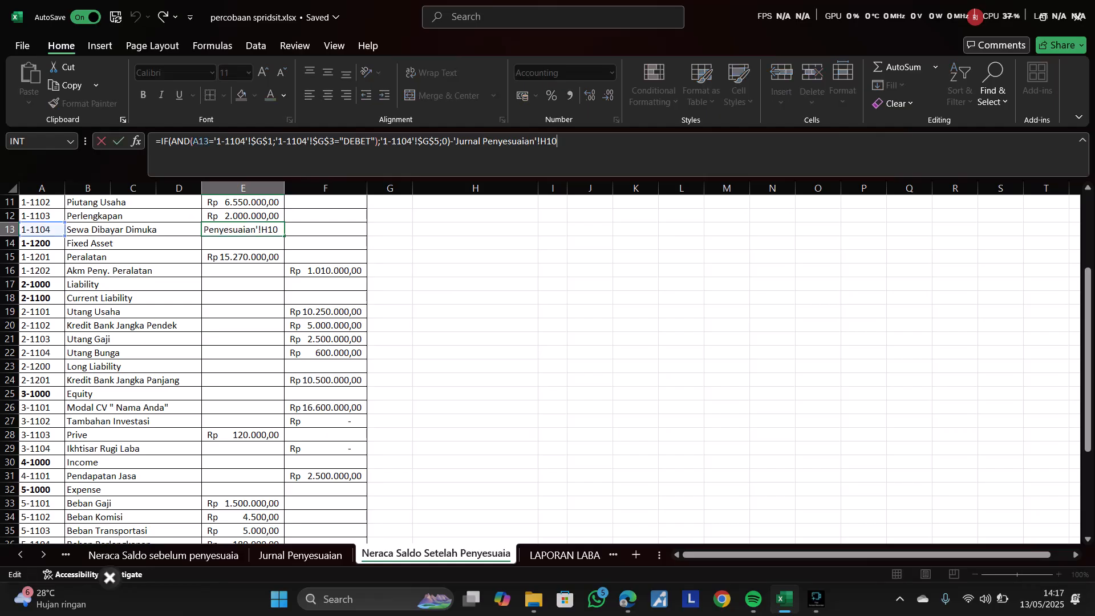
key(Down)
- Look over the Jurnal Penyesuaian entries, then view the LAPORAN LABA RUGI sheet
key(ctrl+Page_Up)
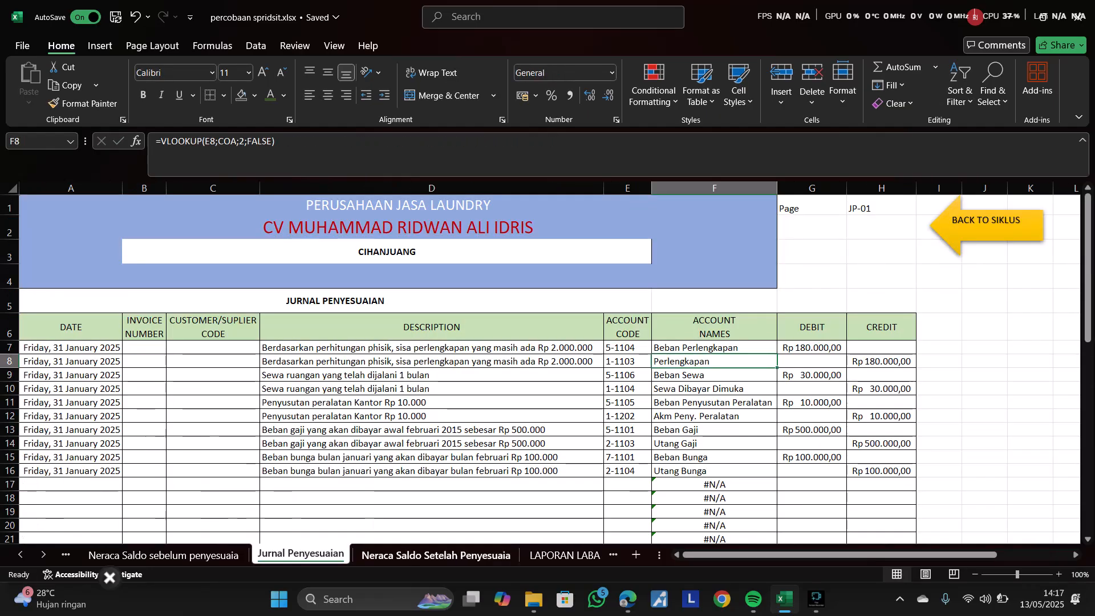
scroll(542, 371, down, 4)
scroll(542, 370, up, 3)
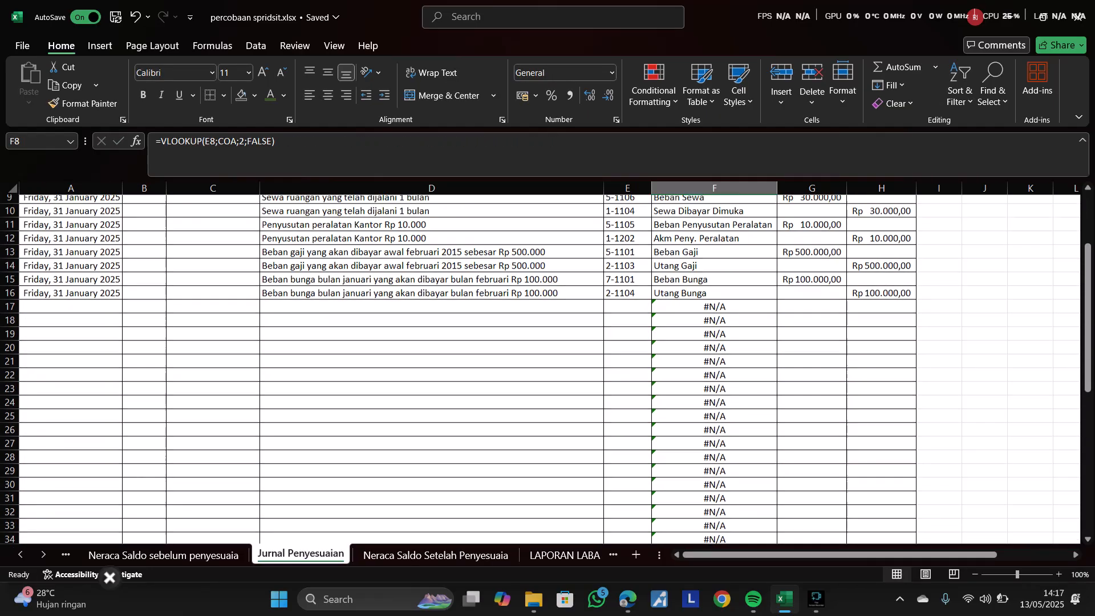
key(ctrl+Page_Down)
key(ctrl+Page_Down)
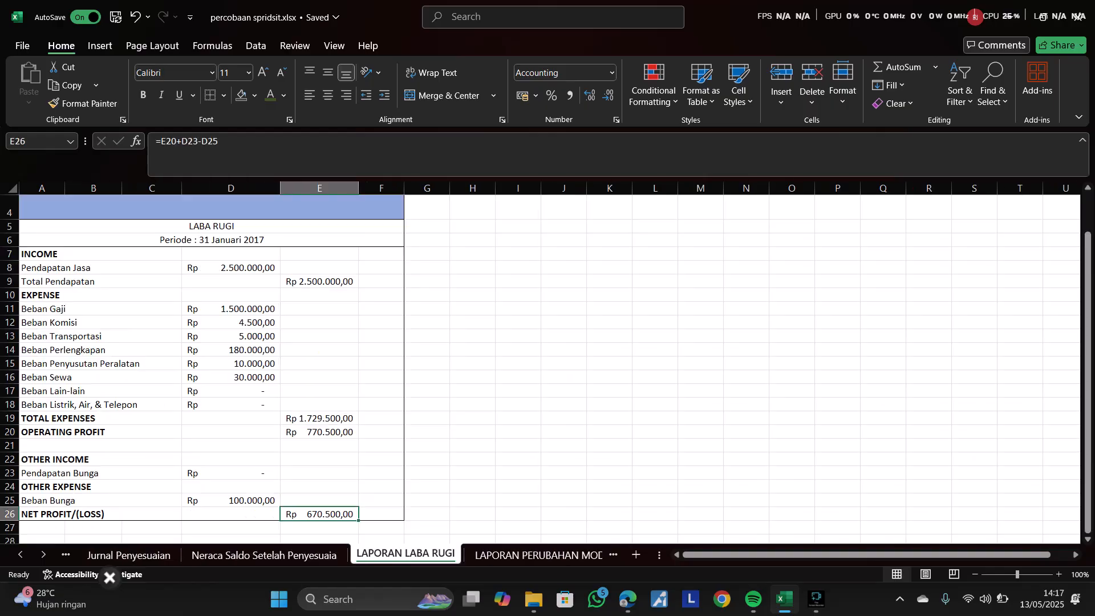
- Return to Jurnal Penyesuaian and check the debit and credit totals in G57:H57
key(ctrl+Page_Up)
key(ctrl+Page_Up)
scroll(542, 371, down, 12)
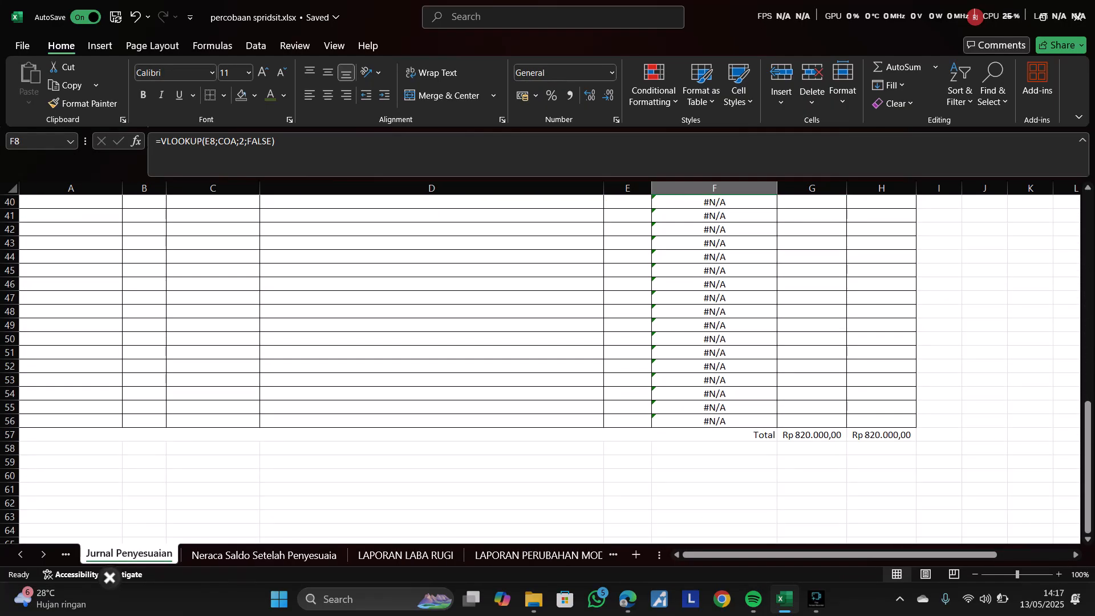
drag(881, 434, 812, 434)
- Check the adjusted debit and credit totals in E46:F46 of the Neraca Saldo Setelah Penyesuaian sheet
click(264, 554)
scroll(541, 370, down, 5)
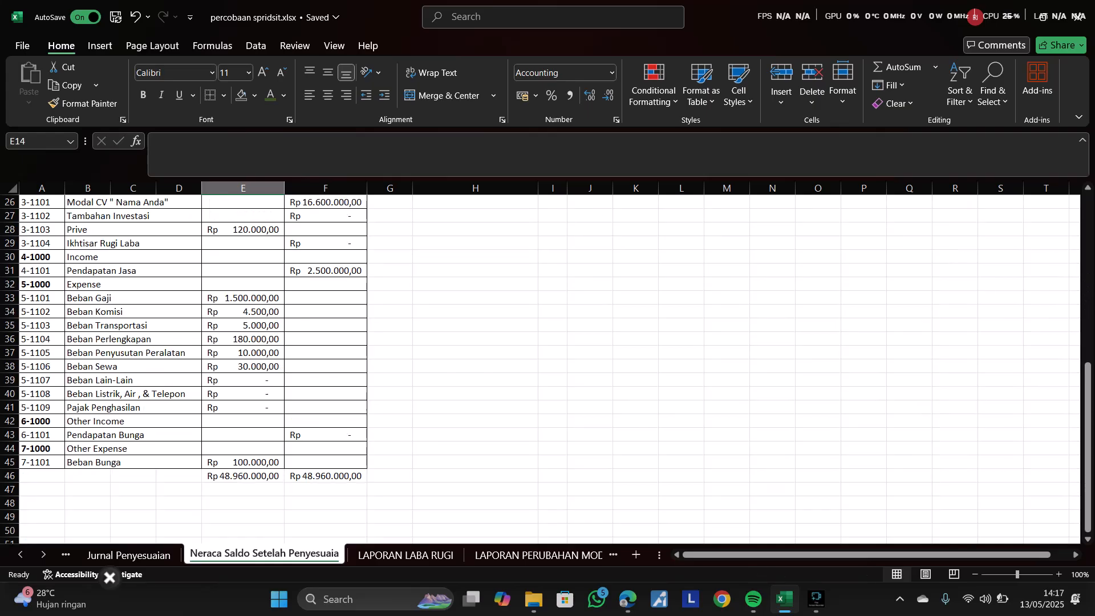
scroll(285, 370, down, 2)
scroll(285, 371, up, 2)
drag(243, 475, 325, 476)
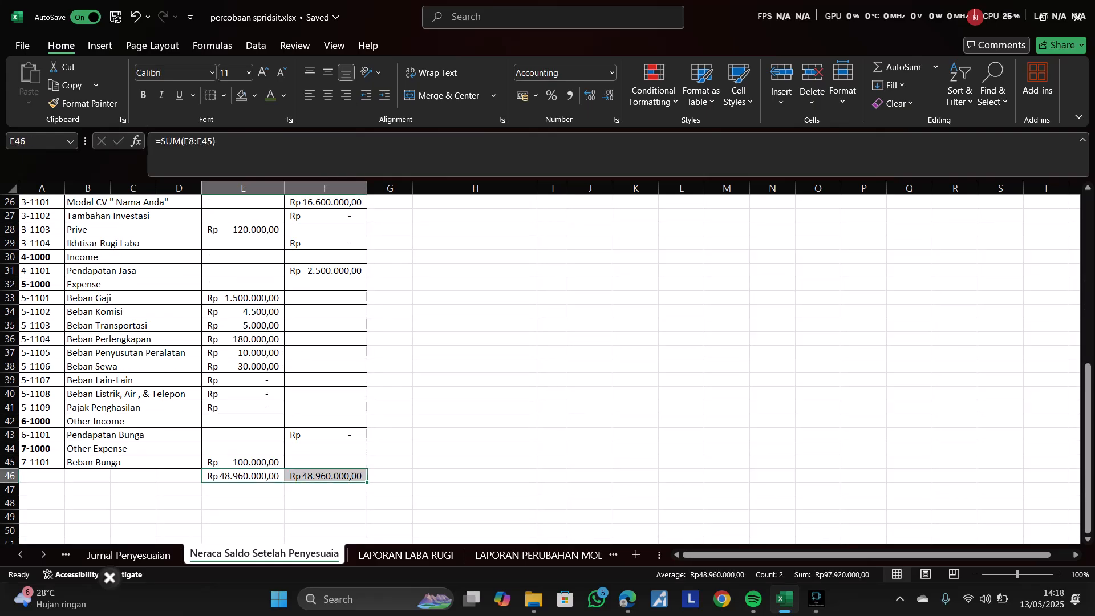
- Open the Neraca Saldo sebelum penyesuaian sheet and check its unadjusted debit and credit totals in E46:F46 for comparison
click(21, 554)
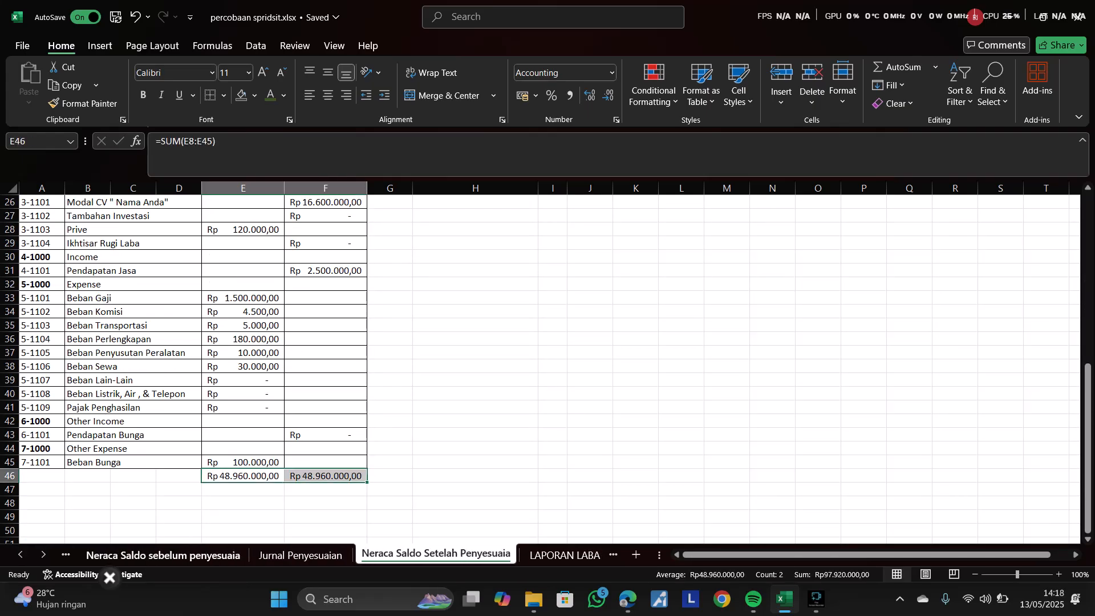
click(163, 555)
scroll(285, 371, down, 10)
click(243, 407)
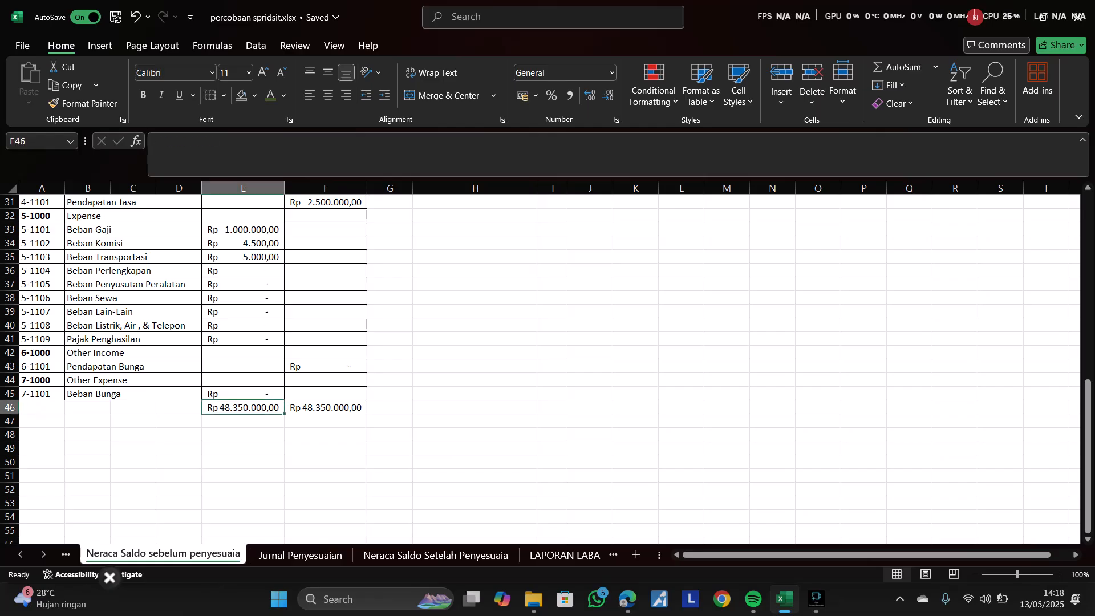
drag(243, 408, 326, 407)
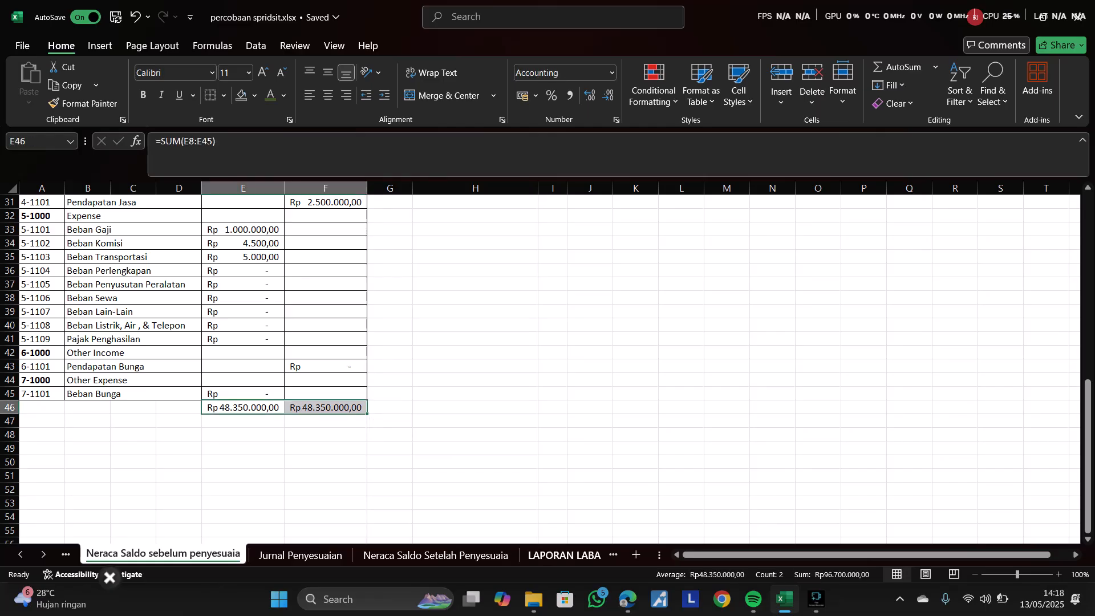
- View the LAPORAN LABA RUGI sheet, followed by the LAPORAN PERUBAHAN MODAL sheet
click(564, 555)
click(472, 500)
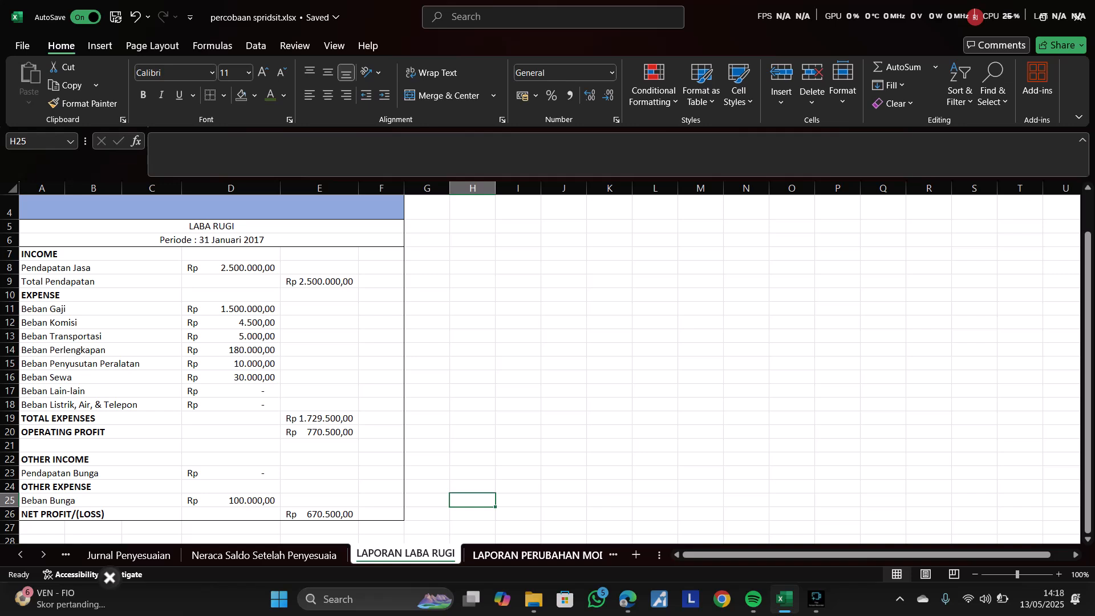
click(538, 555)
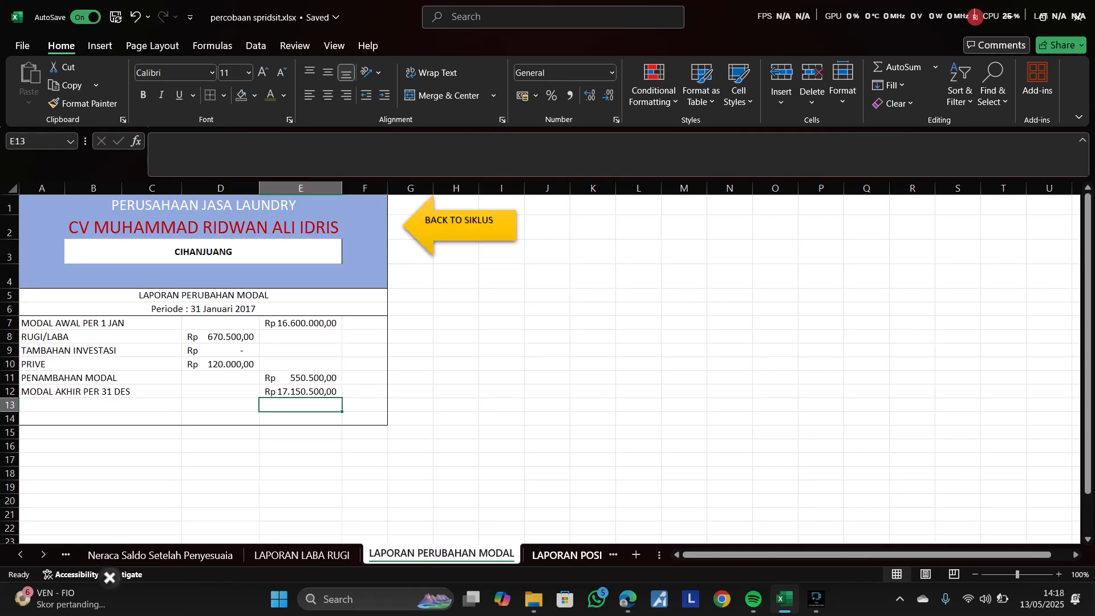
- Look over the closing entries in JURNAL PENUTUP and the account balances in the Neraca Saldo Setelah Penutupan sheet
key(ctrl+Page_Down)
key(ctrl+Page_Down)
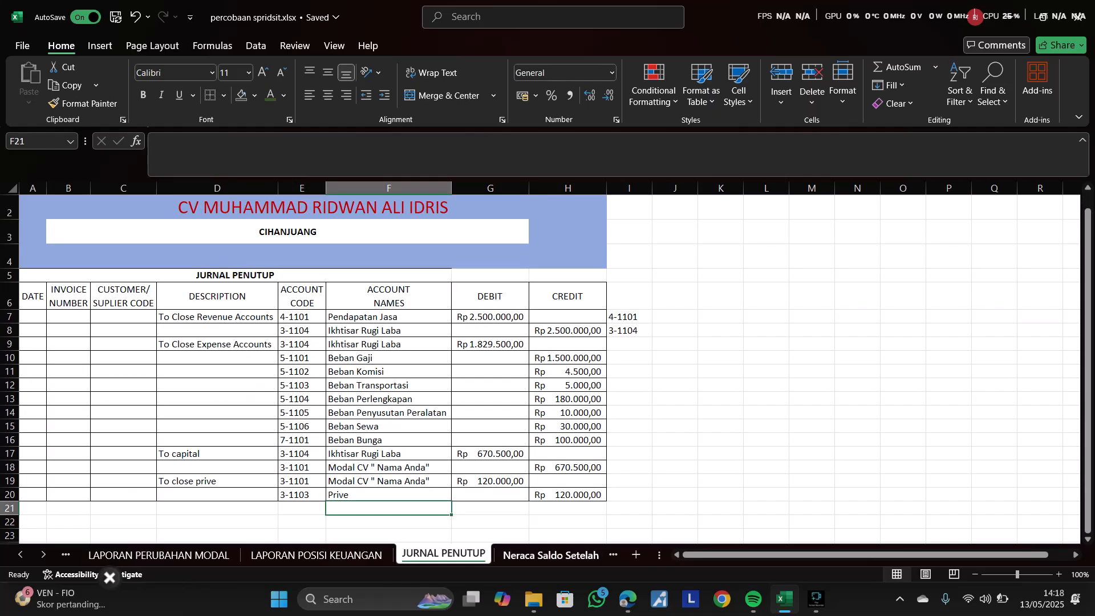
click(550, 554)
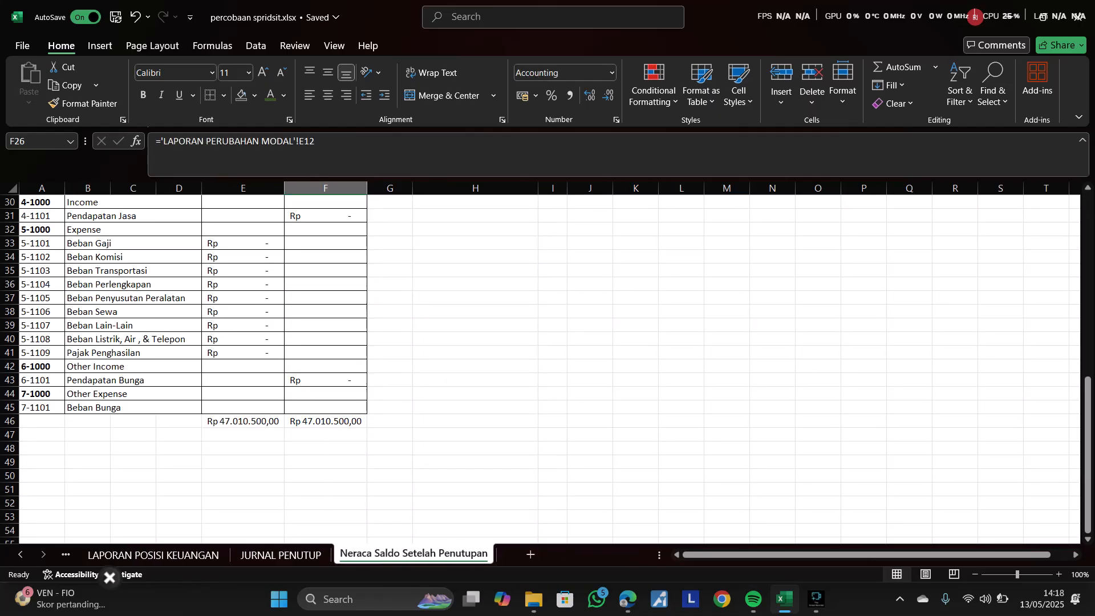
scroll(547, 364, up, 6)
scroll(547, 365, up, 4)
click(281, 555)
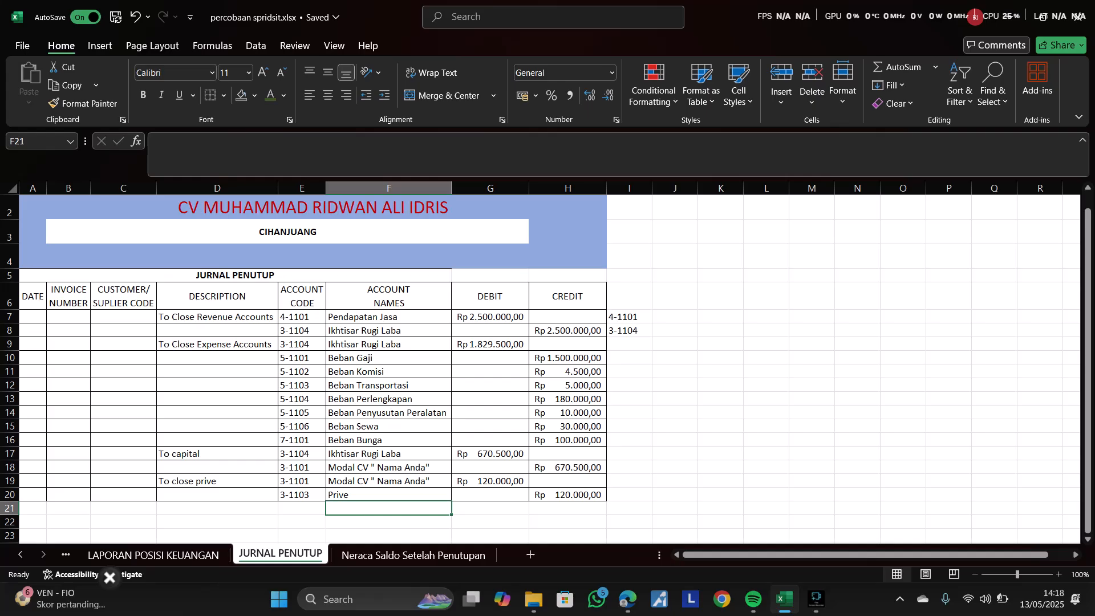
key(ctrl+Page_Down)
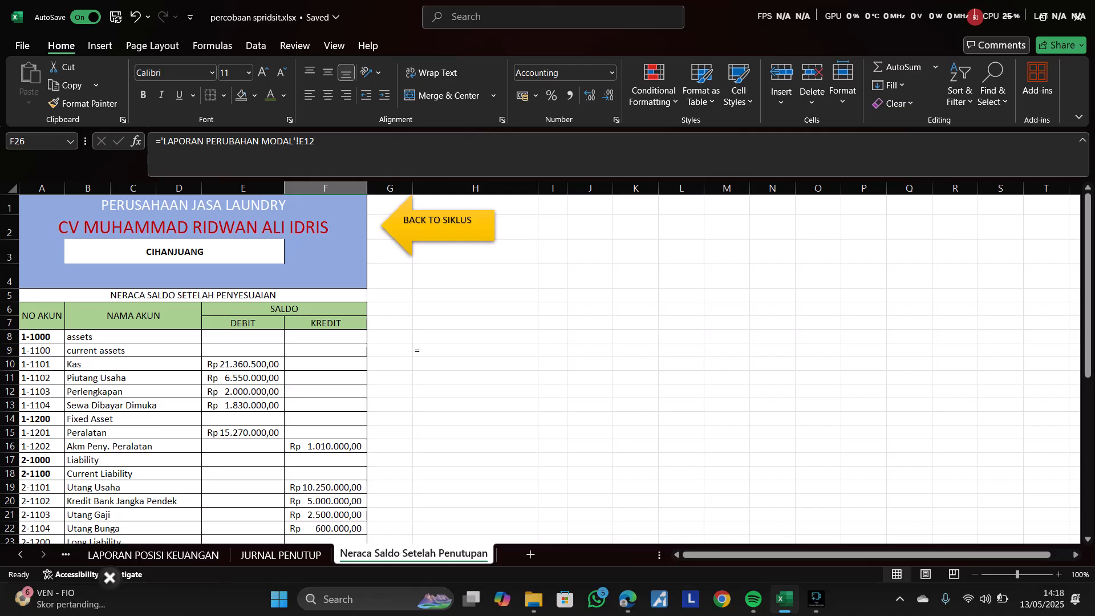
- Return to Sheet1 at the start of the workbook to view the accounting cycle flowchart, using the list of all sheets
click(20, 554)
click(20, 554)
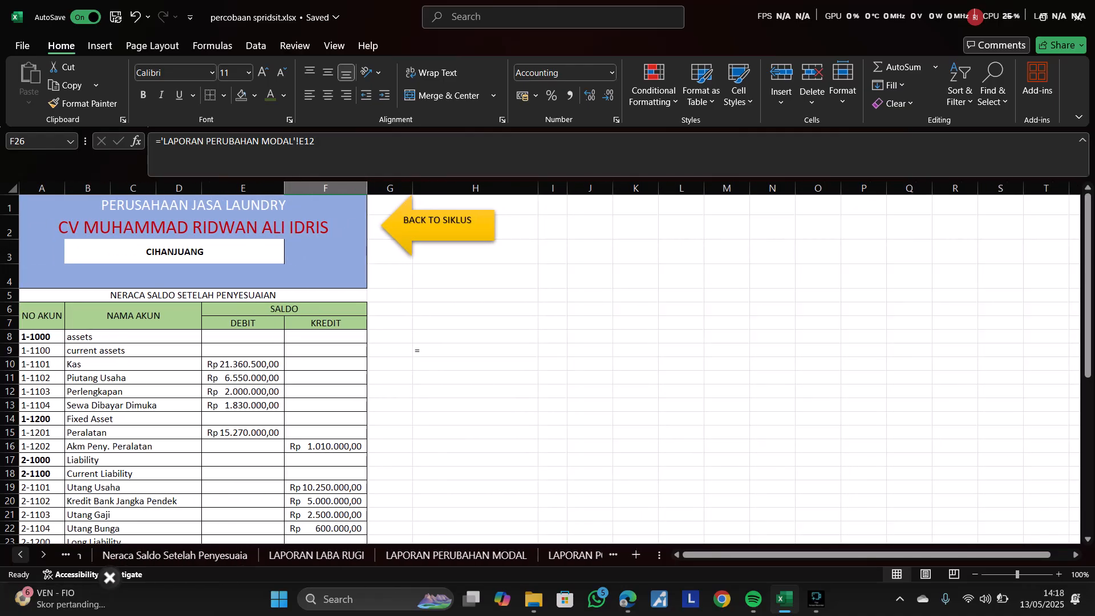
click(20, 554)
click(20, 555)
click(20, 555)
click(20, 555)
click(20, 555)
click(20, 554)
click(20, 554)
click(20, 554)
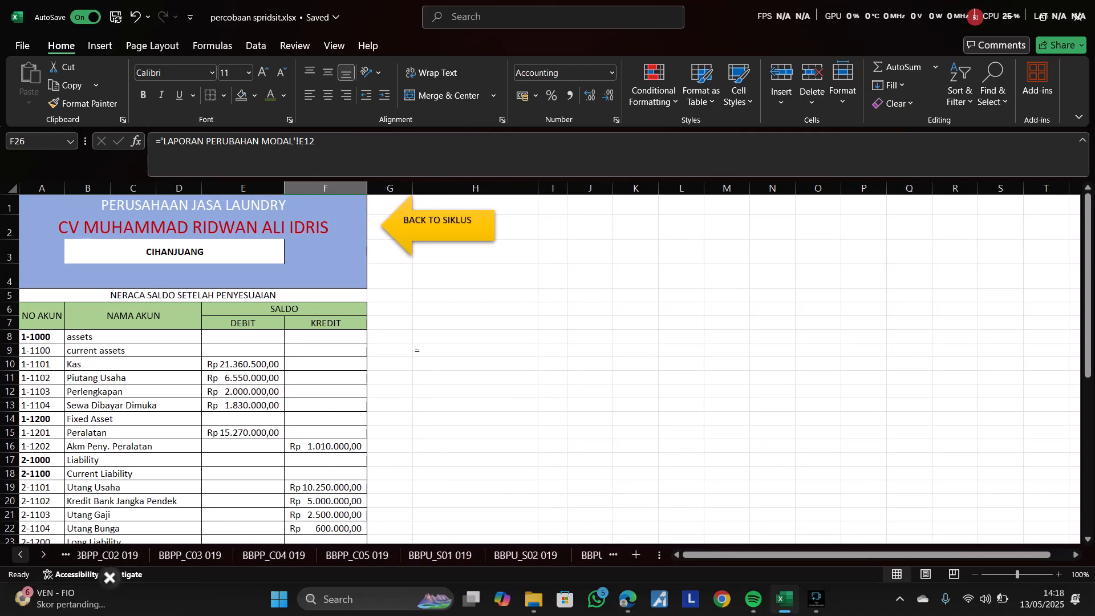
click(20, 554)
click(19, 554)
click(20, 555)
click(20, 554)
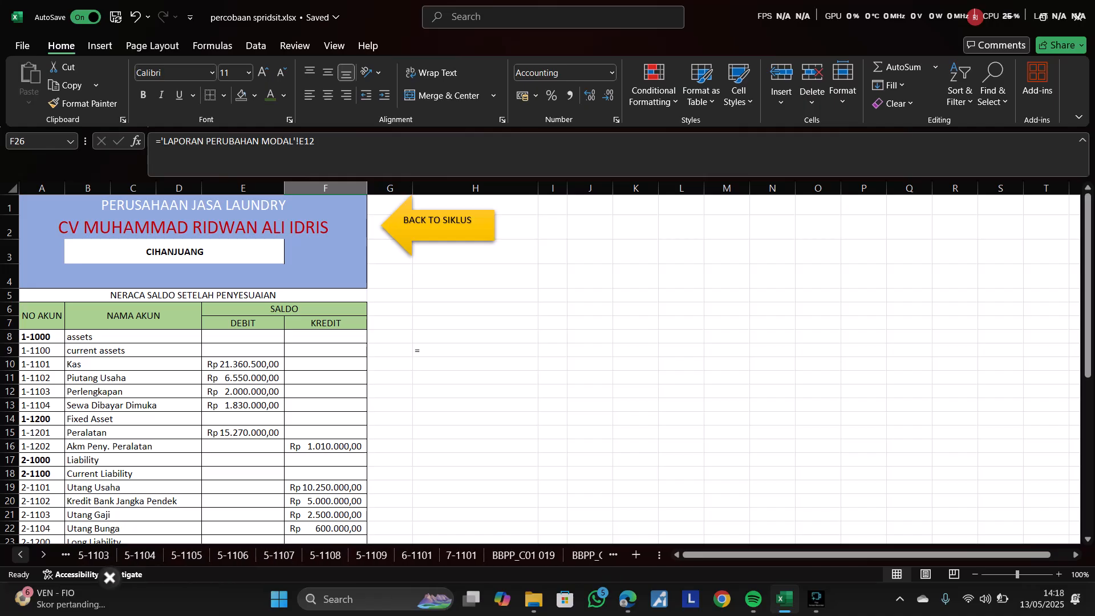
click(20, 554)
click(20, 554)
click(20, 554)
click(20, 555)
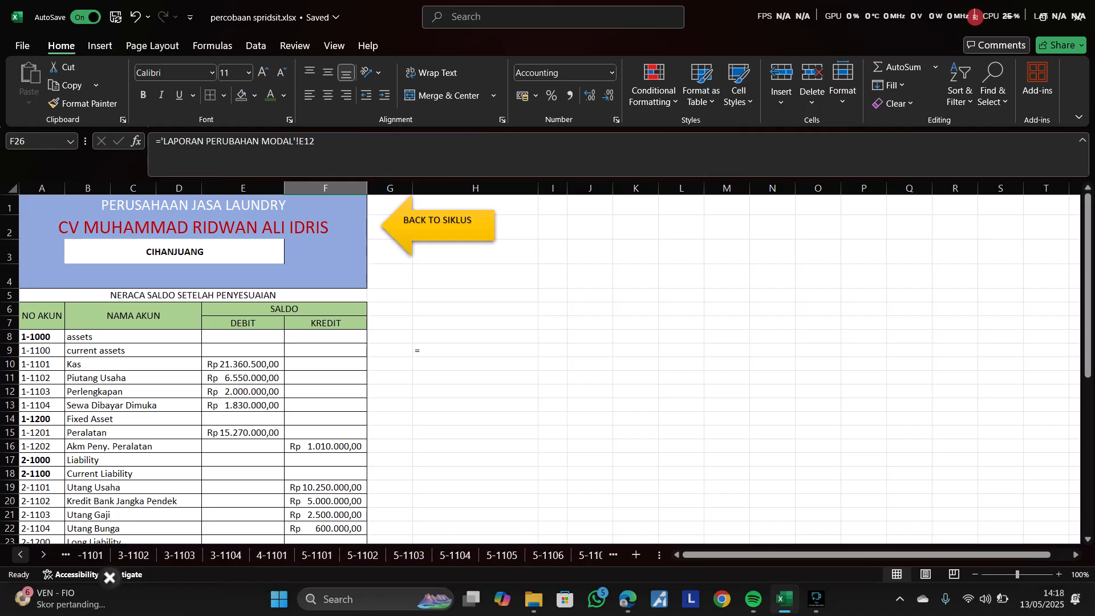
click(20, 554)
right_click(20, 554)
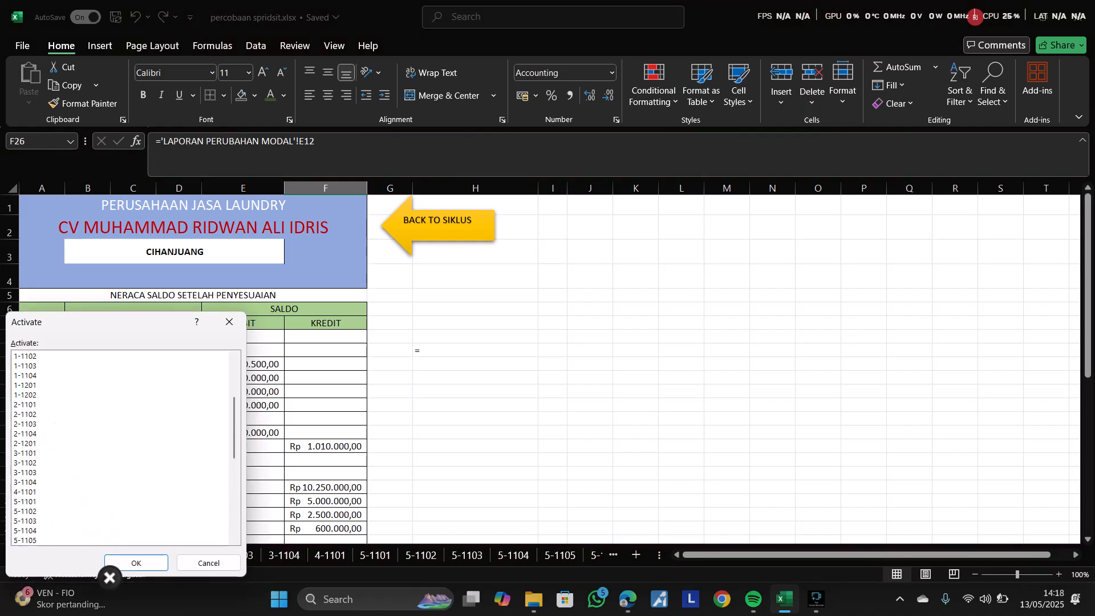
scroll(120, 447, up, 3)
click(25, 356)
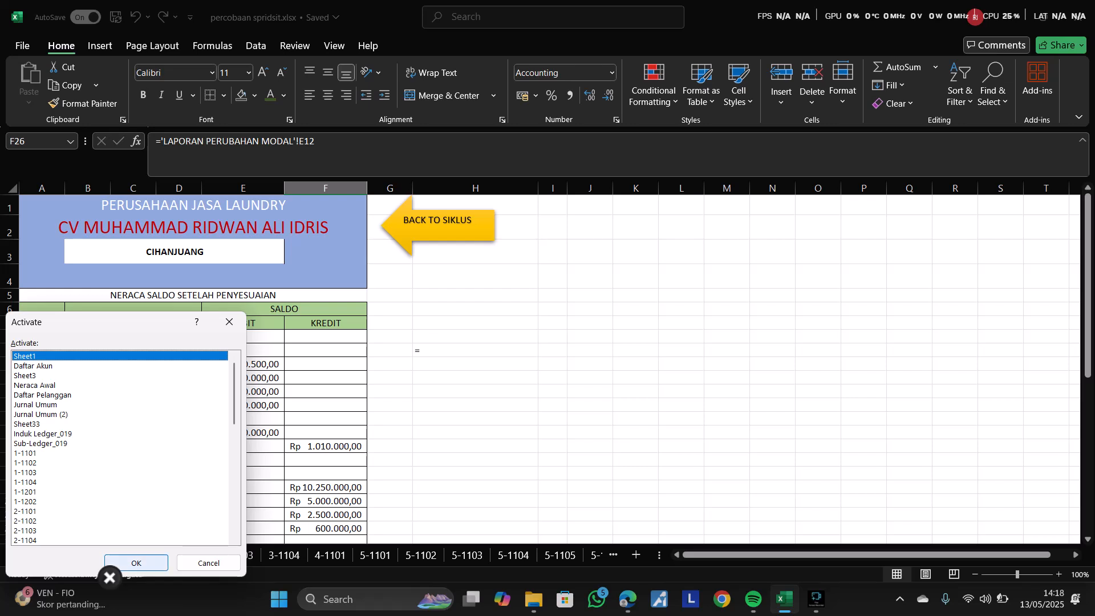
click(136, 563)
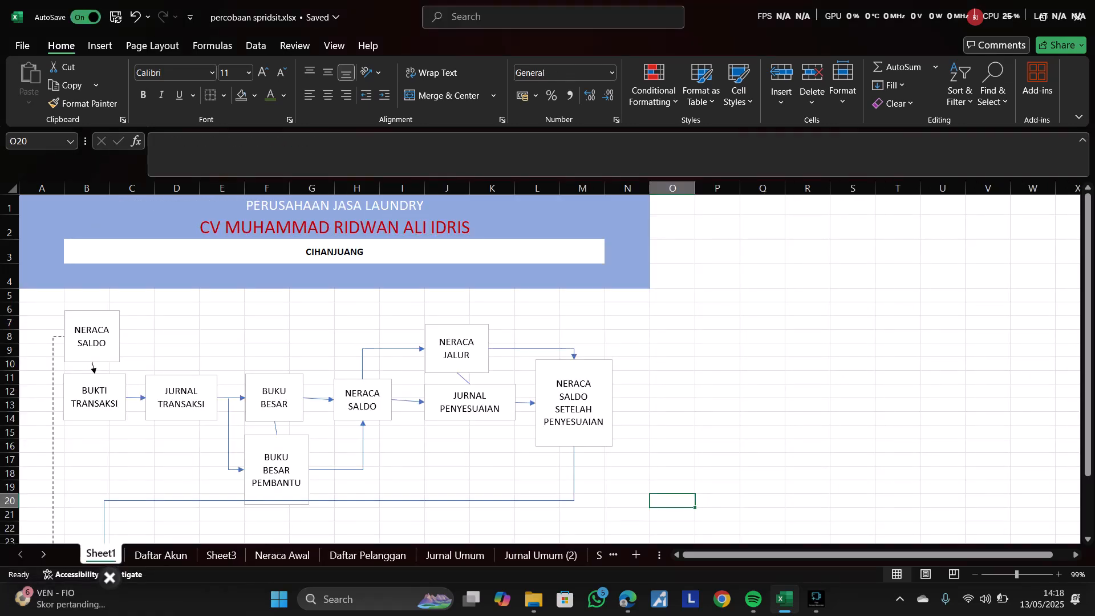